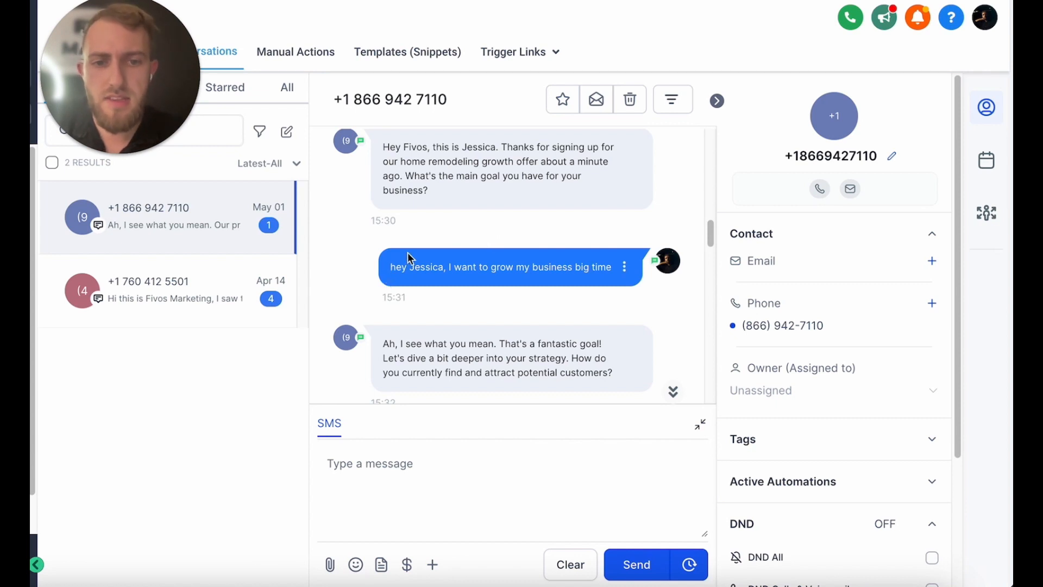
Read the SMS conversation from the bot's opening question through its qualifying questions about attracting customers and the biggest obstacle
scroll(400, 243, down, 2)
scroll(400, 243, down, 2)
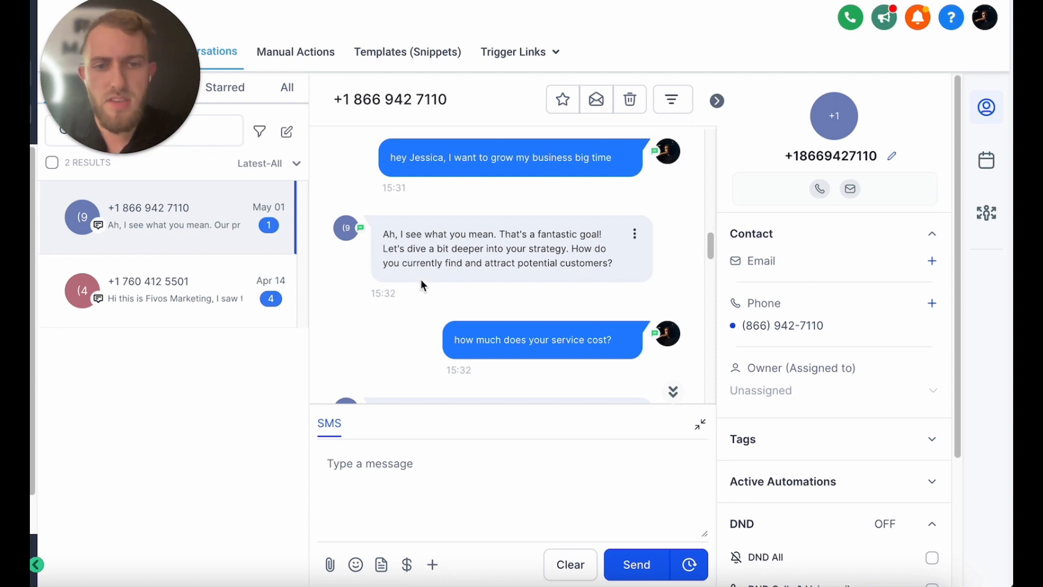
scroll(424, 277, down, 1)
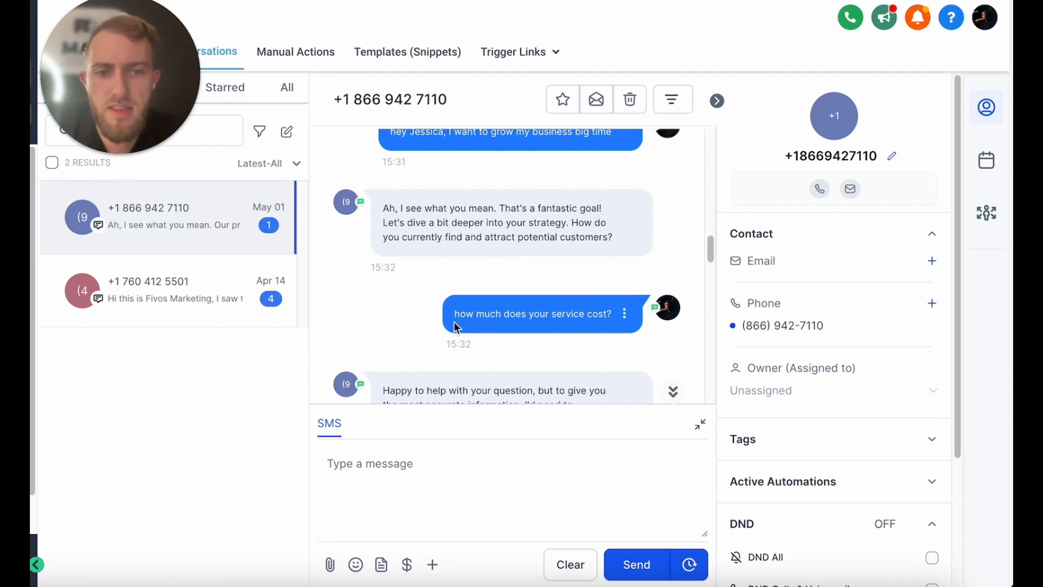
scroll(437, 225, down, 3)
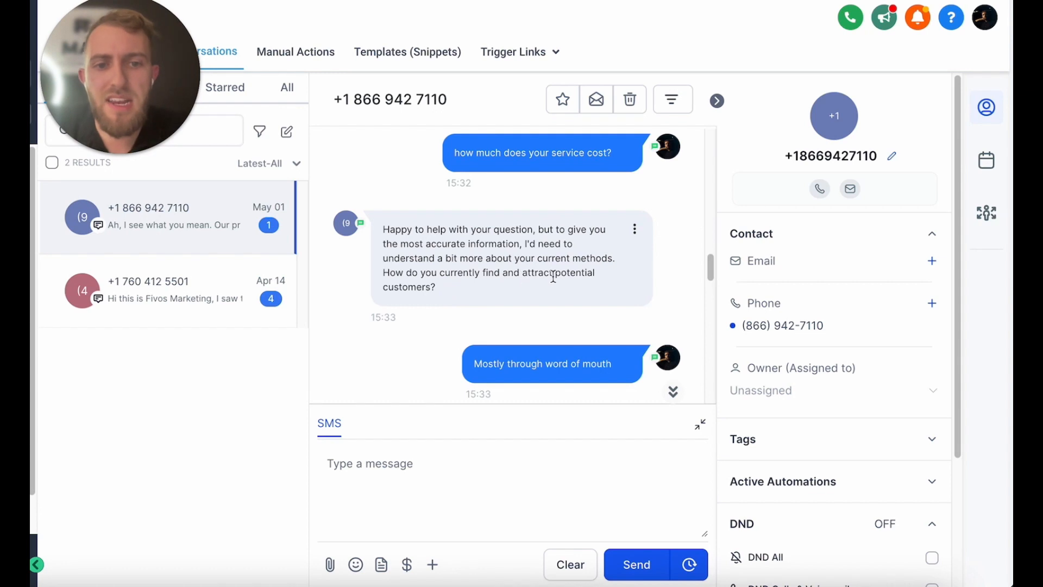
drag(386, 224, 456, 293)
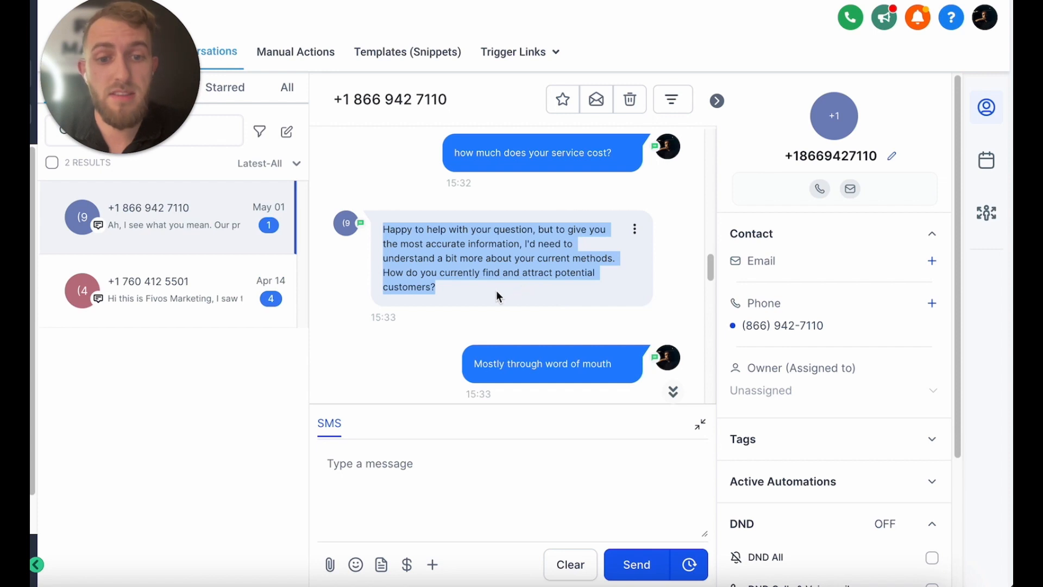
scroll(496, 290, down, 1)
drag(474, 317, 613, 318)
scroll(415, 350, down, 1)
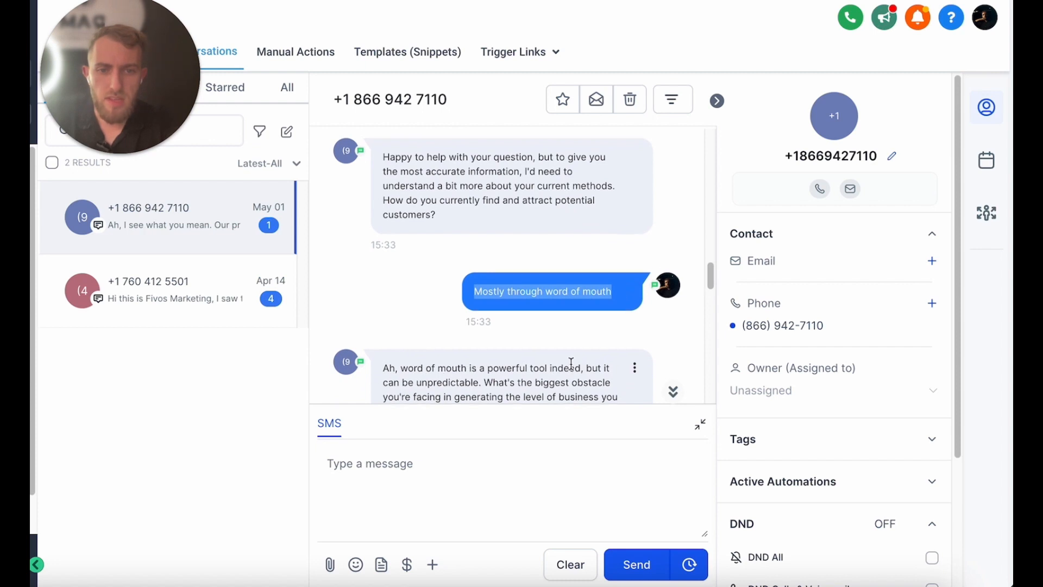
scroll(516, 375, down, 1)
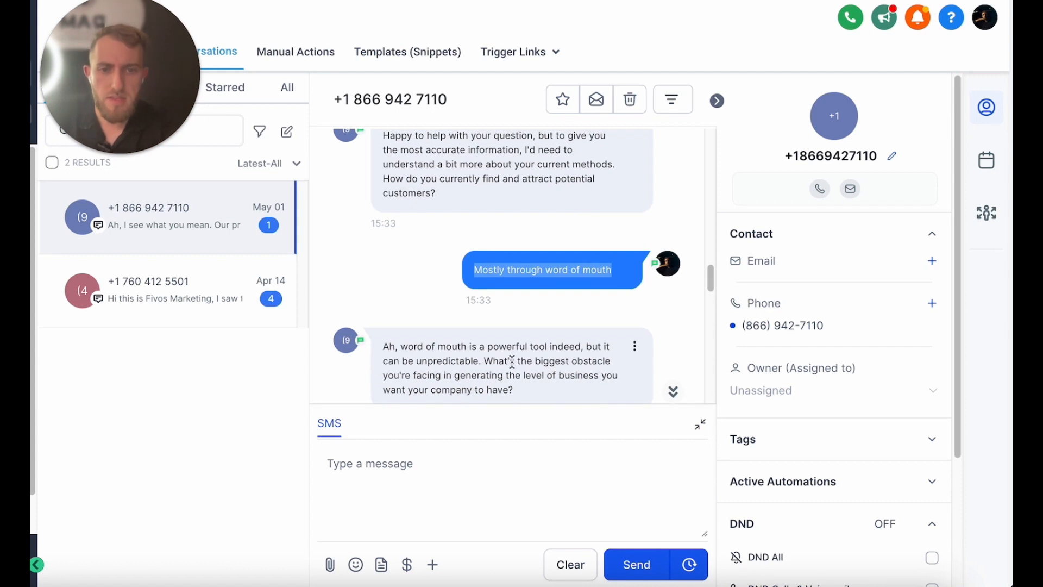
scroll(543, 375, down, 1)
scroll(530, 369, down, 3)
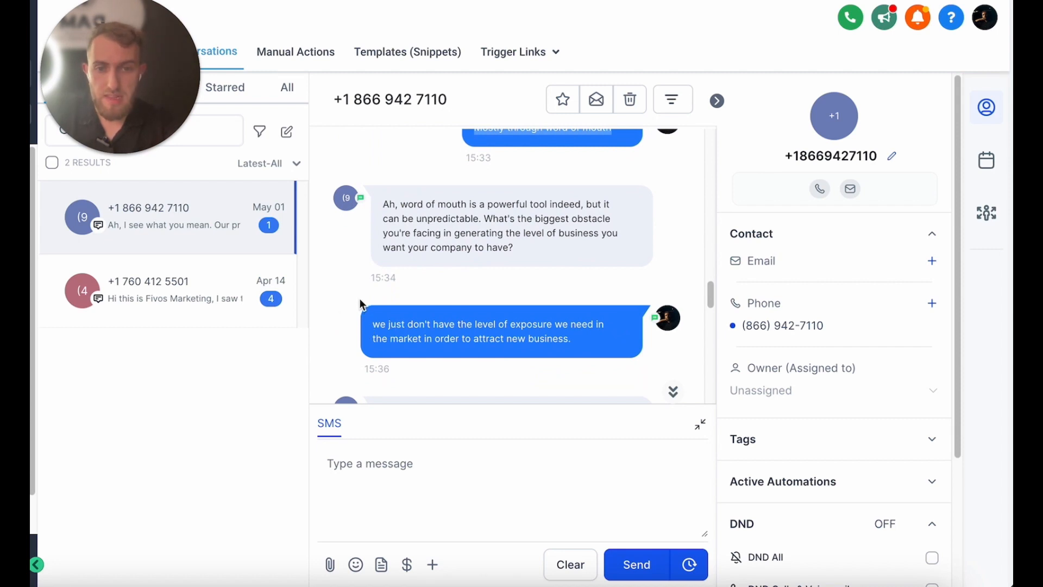
scroll(359, 298, down, 3)
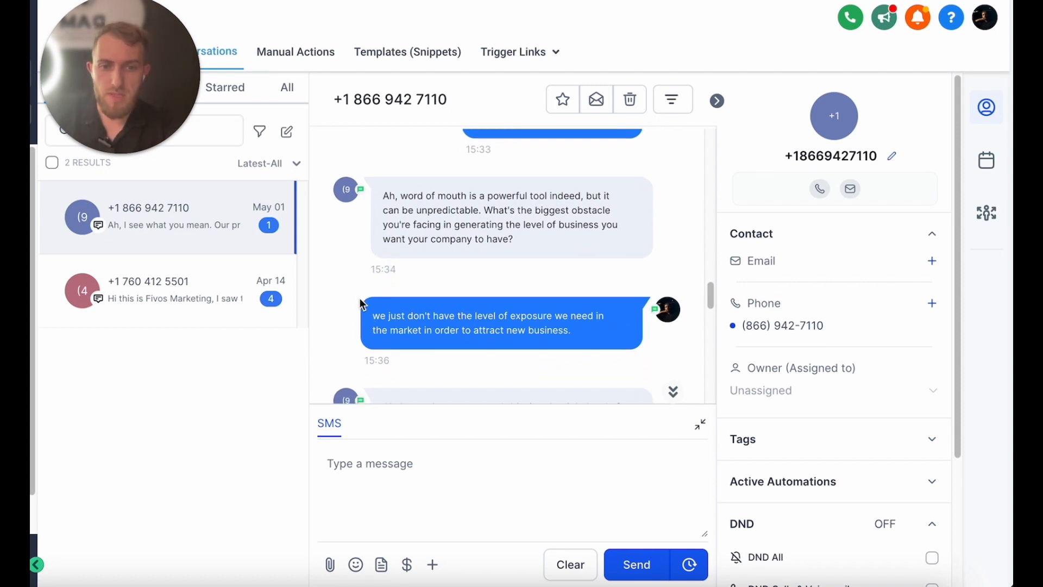
Review how the bot proposes a consultant appointment in the SMS conversation and sends the booking link
scroll(362, 298, down, 1)
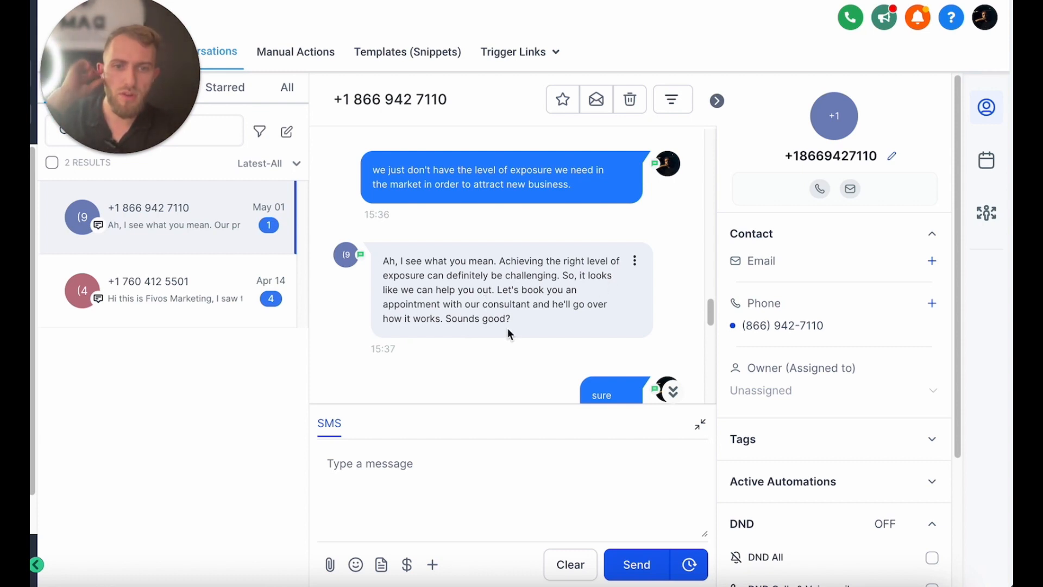
scroll(540, 340, down, 1)
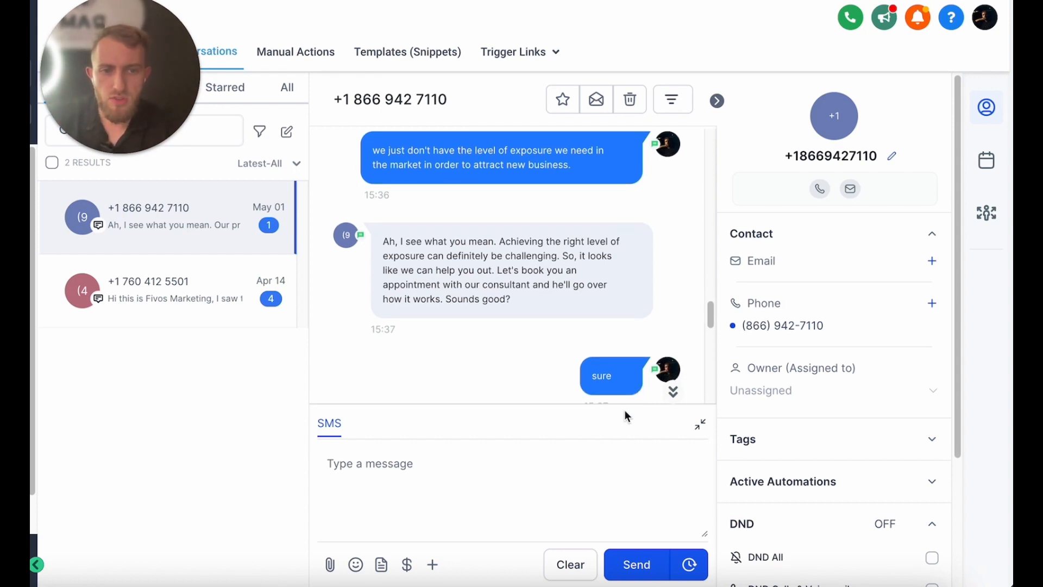
scroll(537, 361, down, 5)
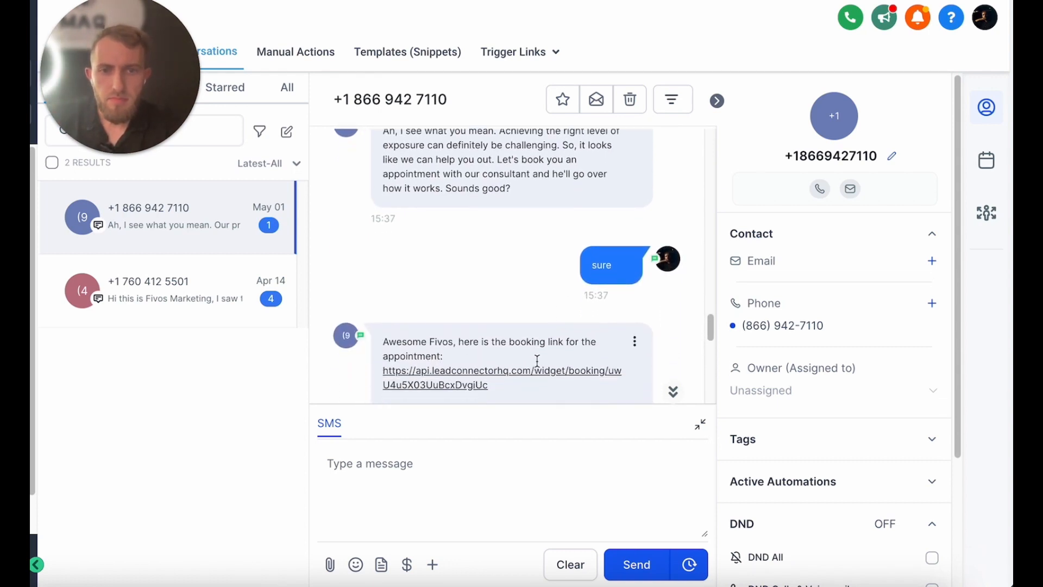
scroll(405, 308, down, 1)
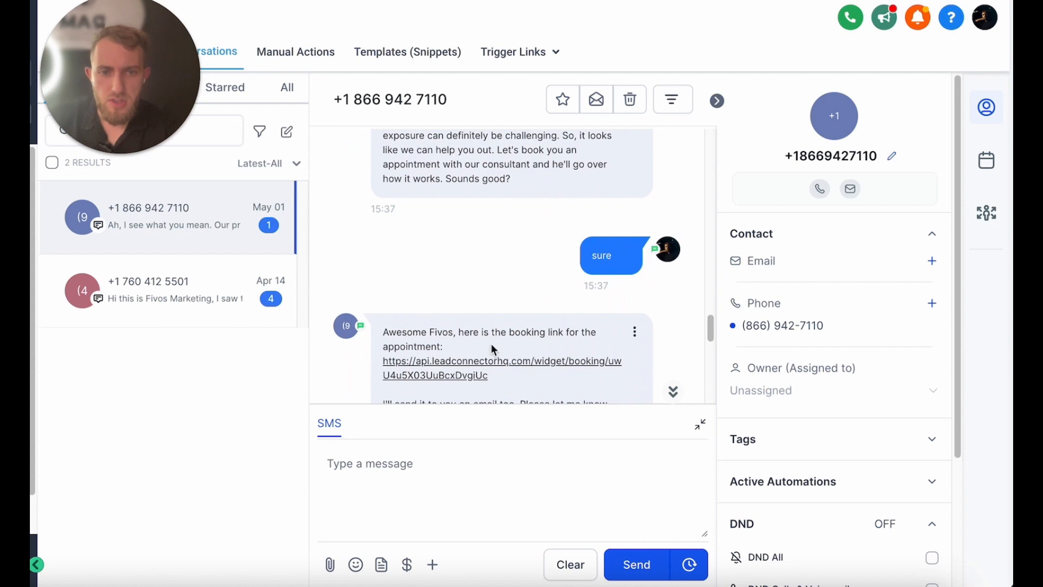
scroll(488, 350, down, 2)
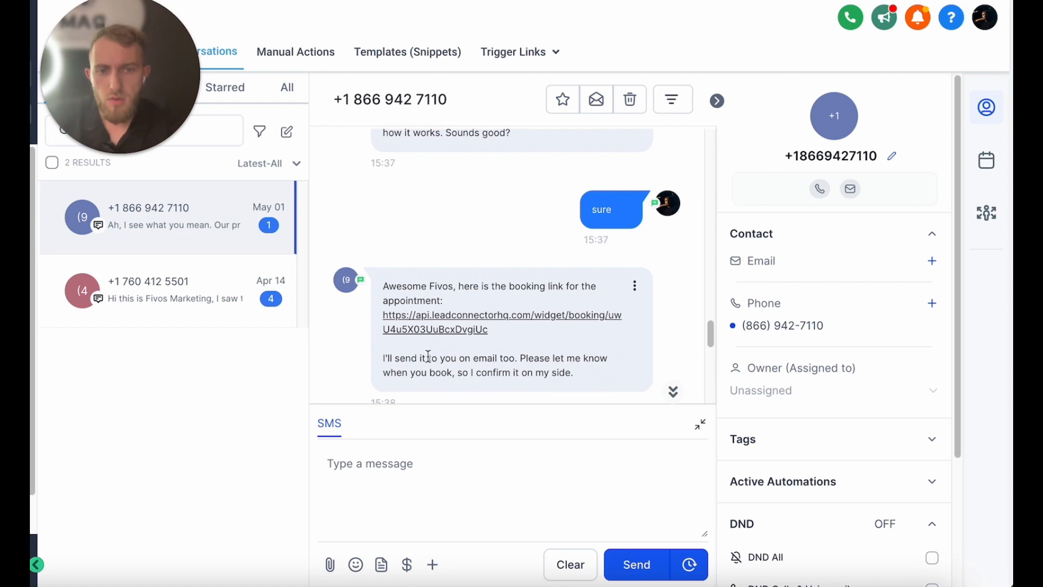
scroll(554, 377, down, 2)
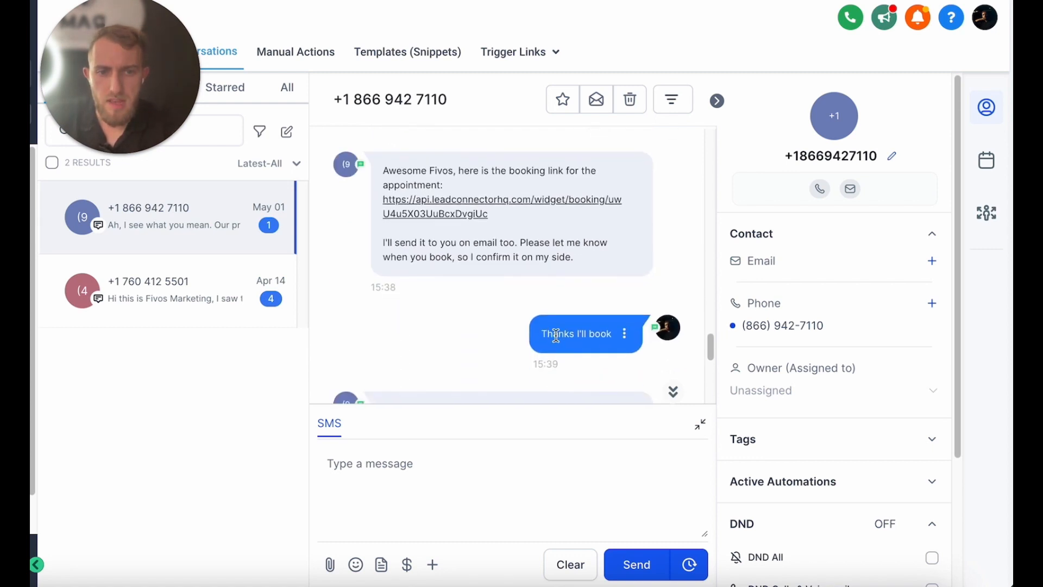
Review how the bot handles the lead's request for a rough cost estimate, and look back over the earlier messages
scroll(569, 354, down, 3)
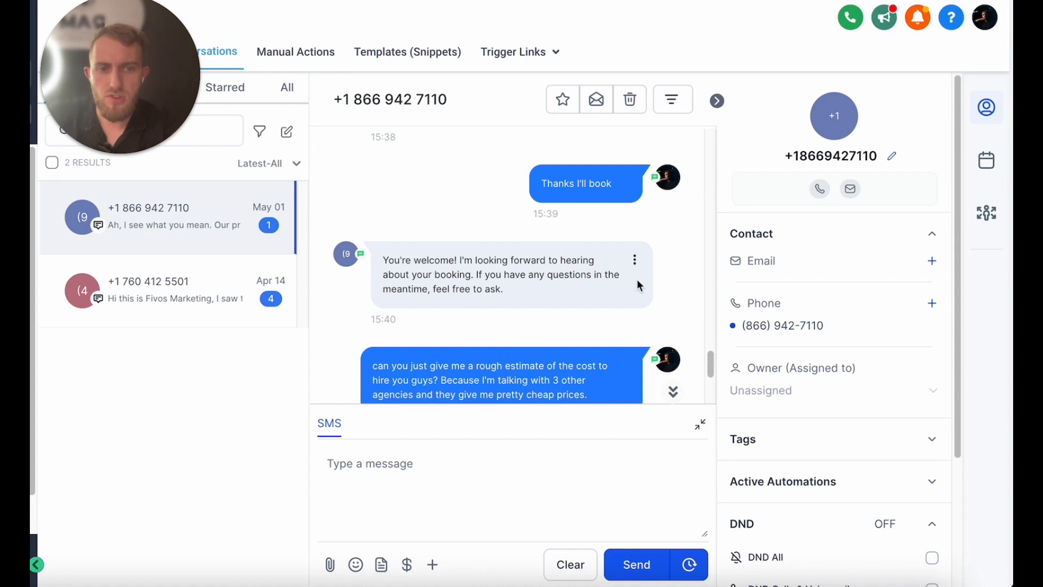
scroll(452, 297, down, 2)
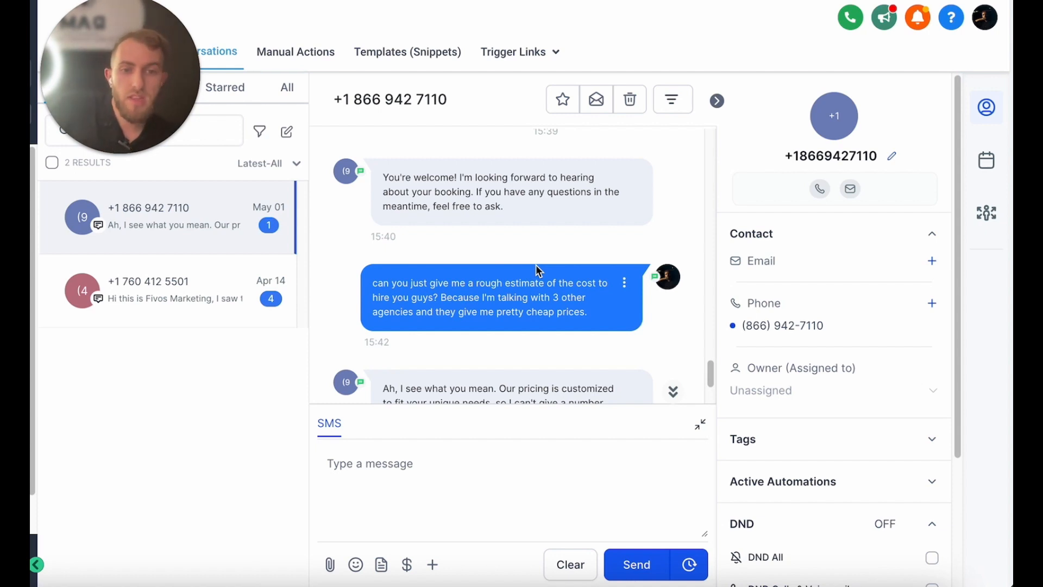
scroll(536, 269, down, 1)
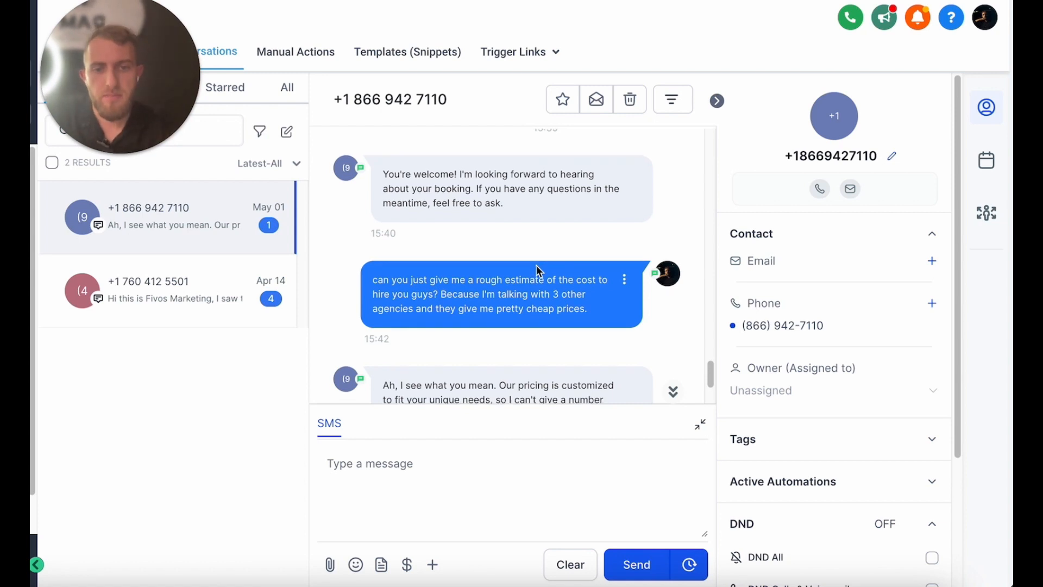
scroll(537, 265, down, 2)
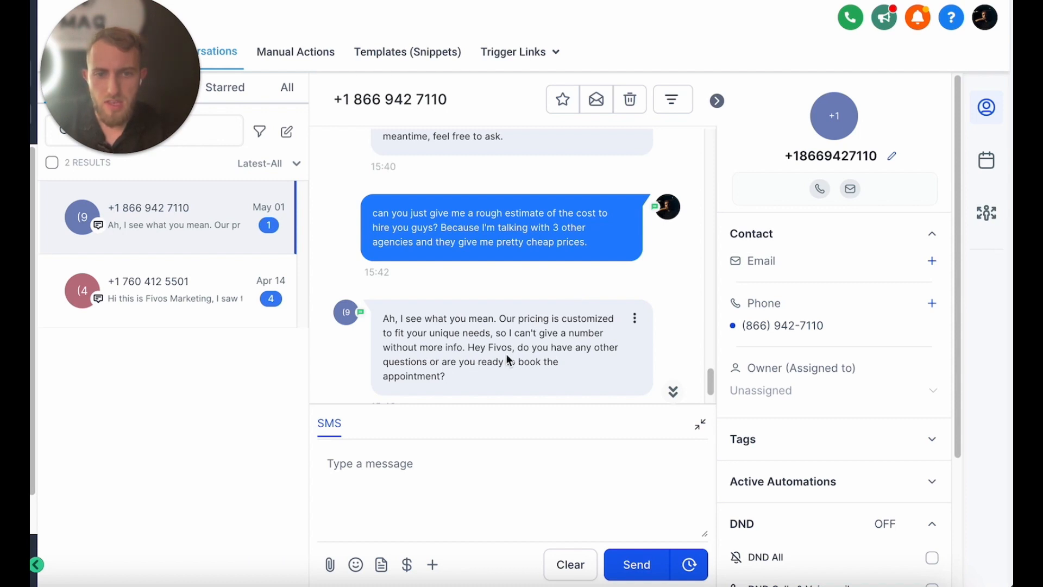
scroll(508, 356, down, 2)
scroll(529, 286, up, 6)
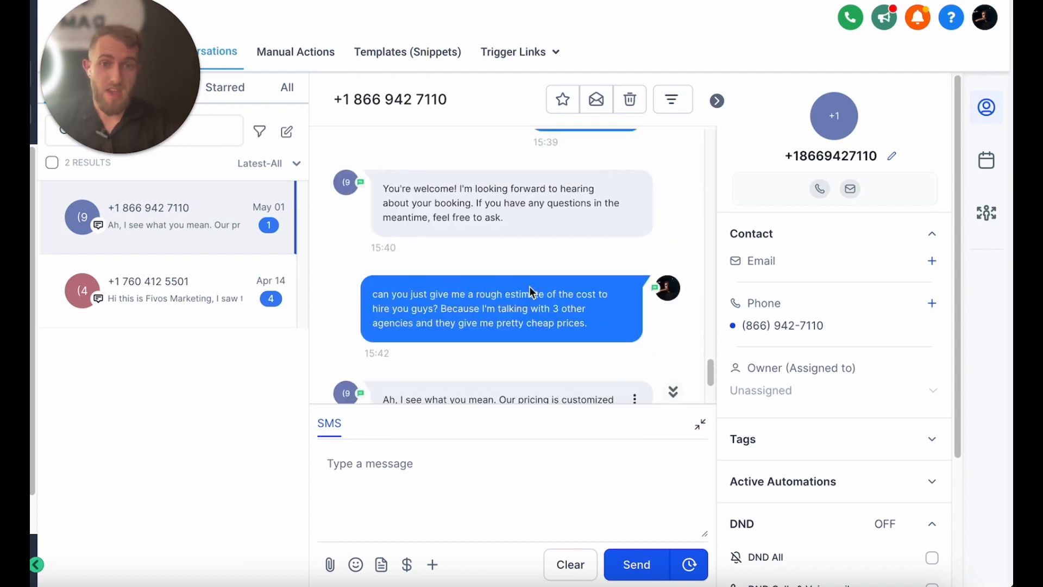
scroll(530, 286, up, 5)
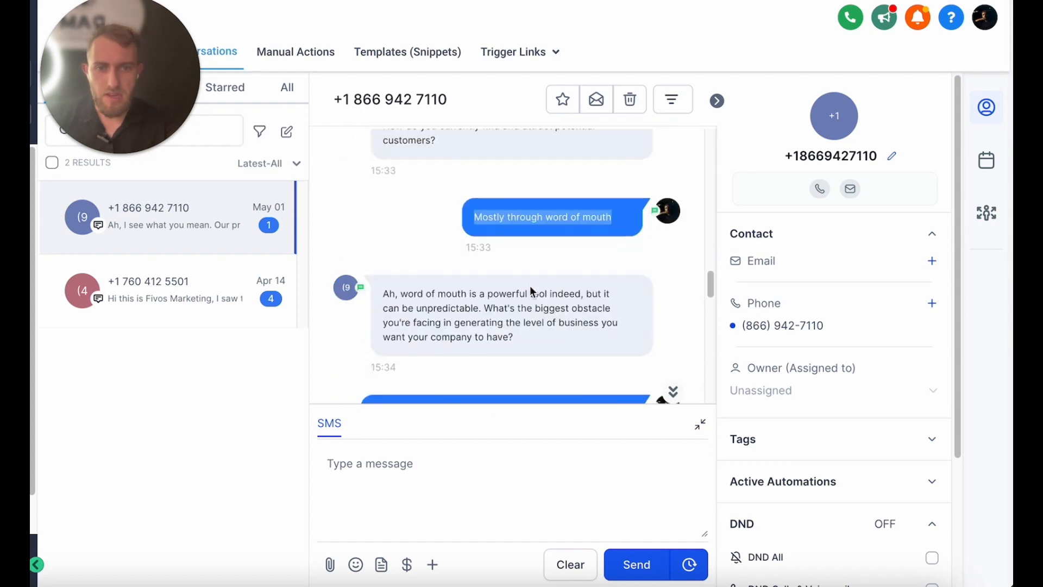
scroll(530, 285, down, 4)
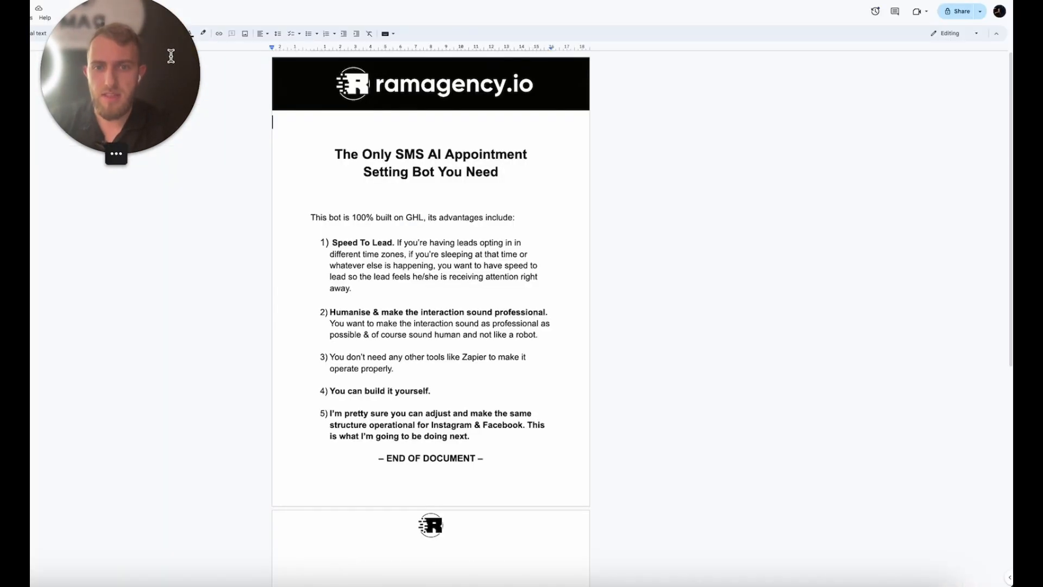
Read the title and introduction of the SMS AI appointment setting bot document, highlighting "This bot is 100%"
double_click(466, 202)
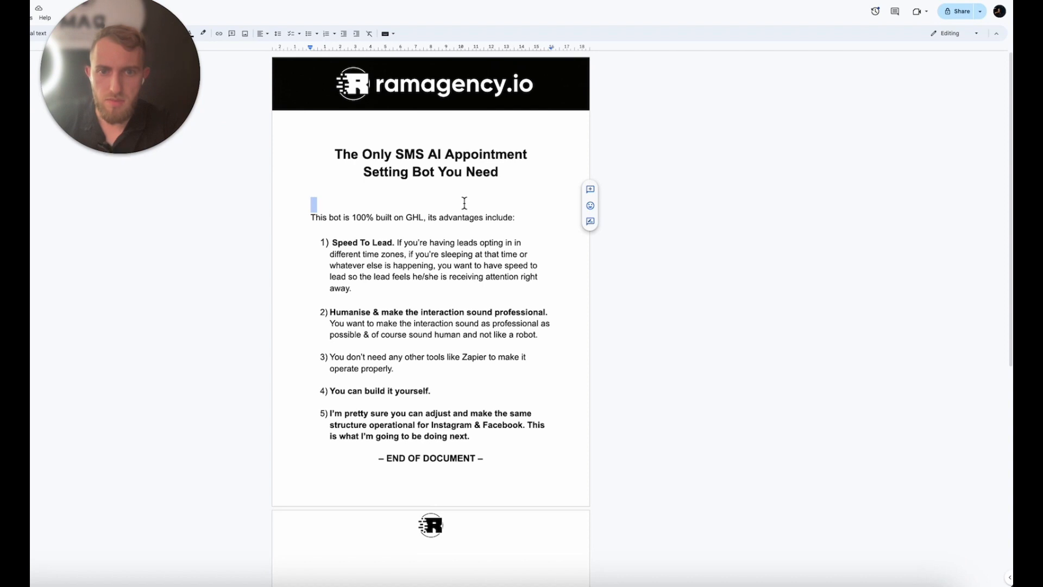
click(465, 203)
scroll(447, 185, down, 3)
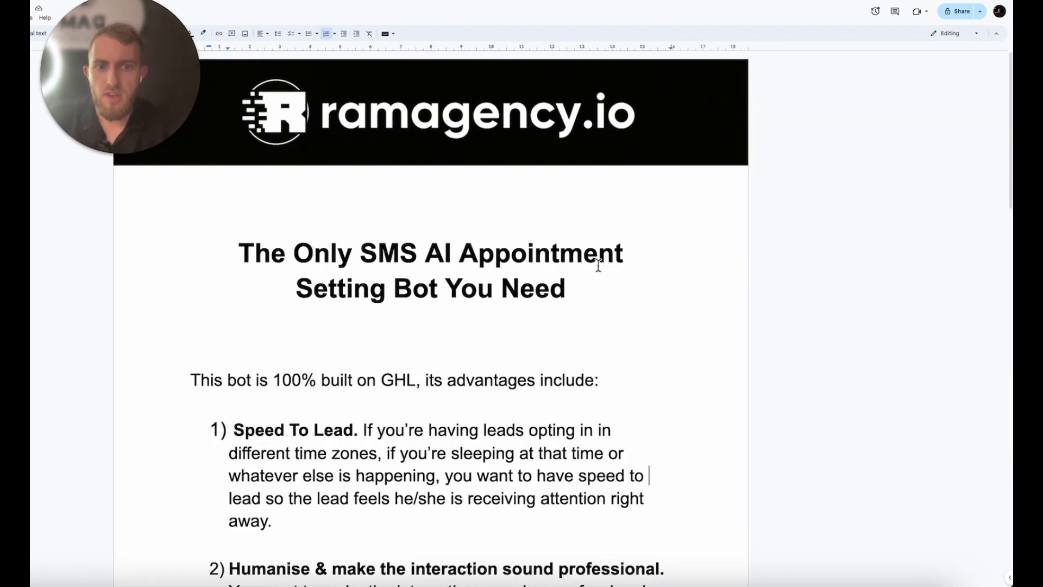
scroll(598, 266, down, 1)
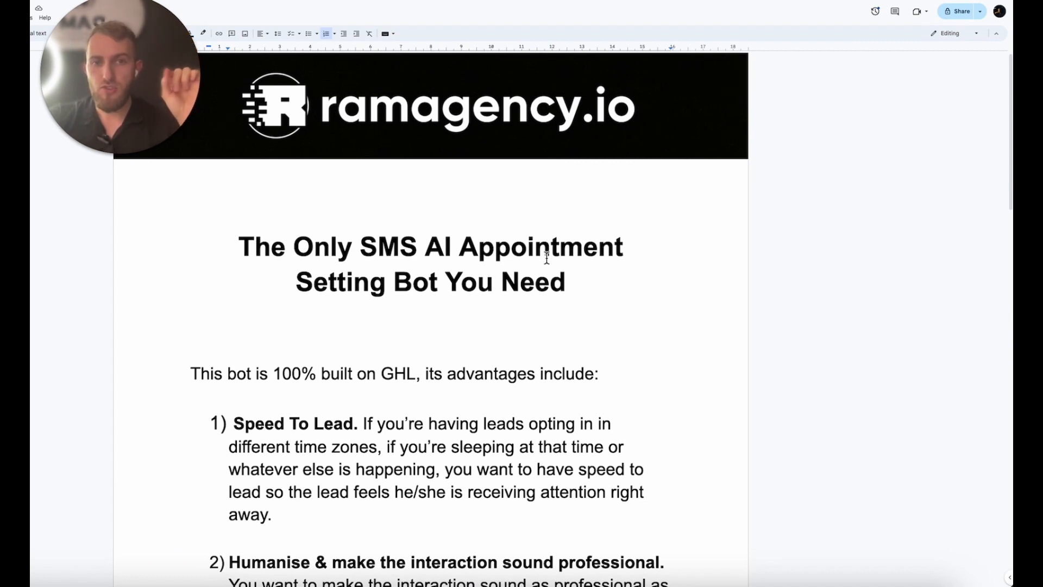
scroll(547, 253, up, 1)
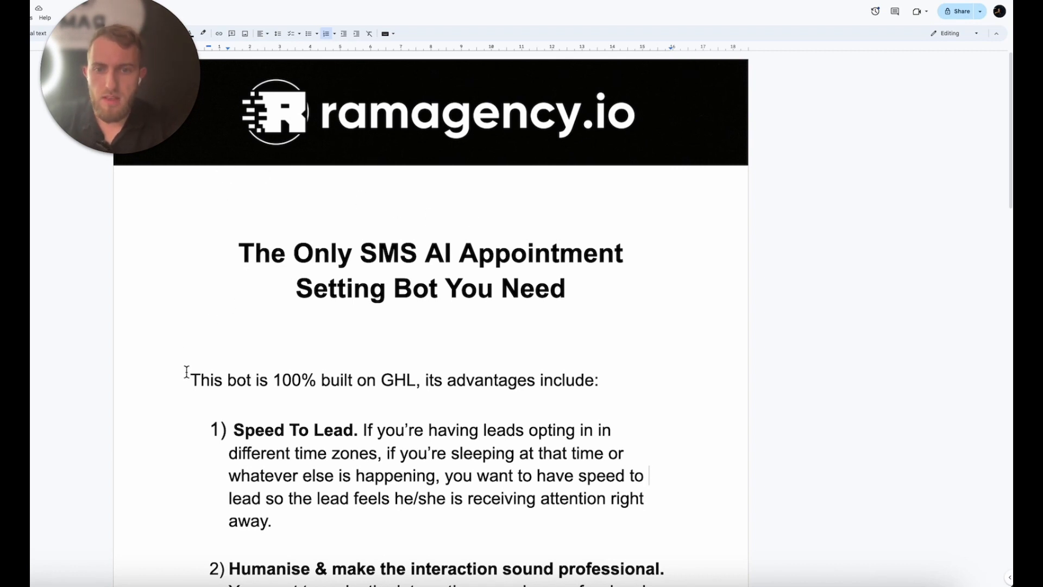
drag(193, 380, 312, 386)
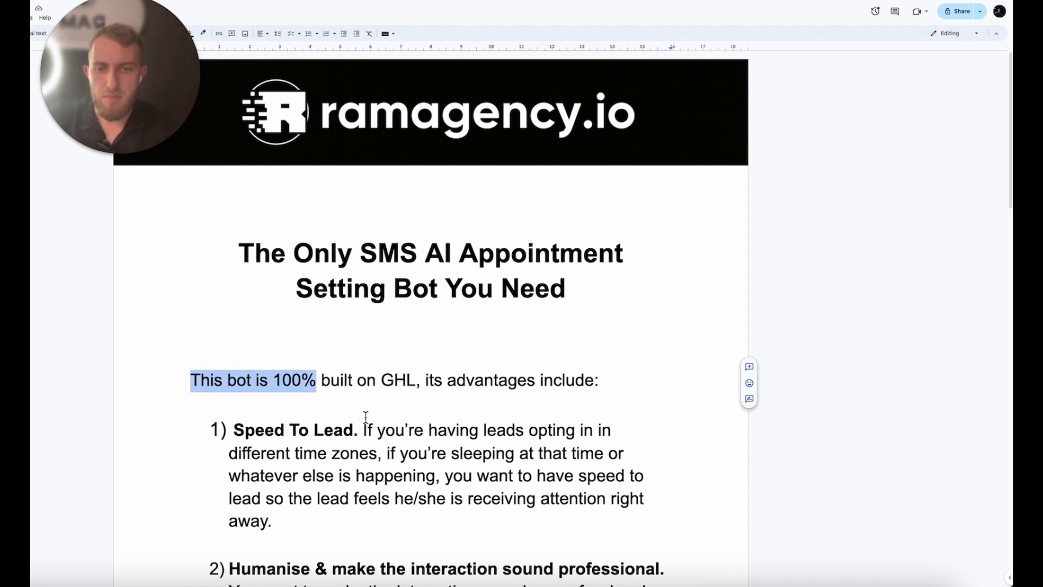
Read the document's five listed advantages of the bot, highlighting "You can build it yourself."
scroll(278, 416, down, 2)
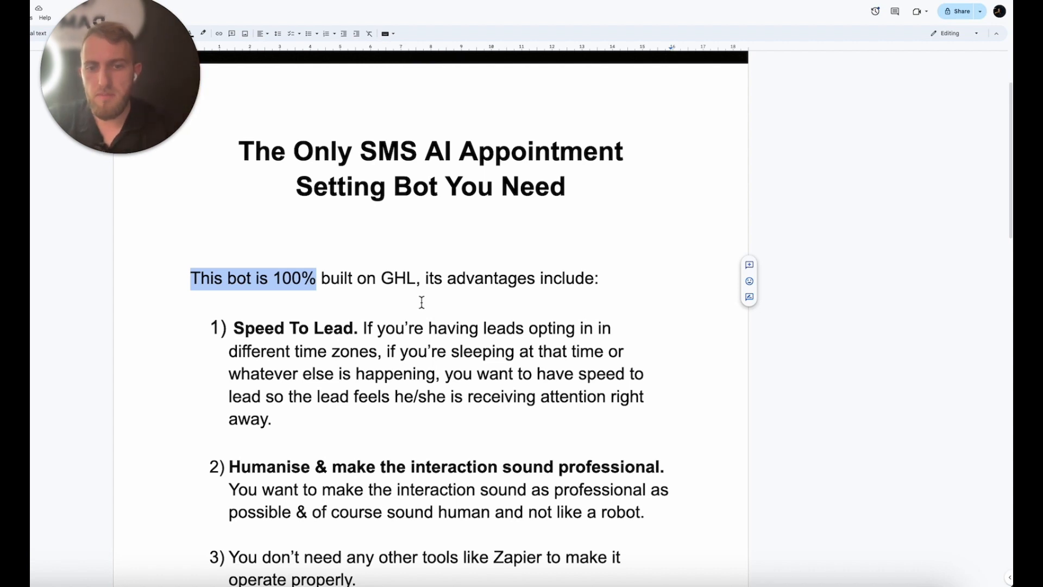
scroll(372, 367, down, 1)
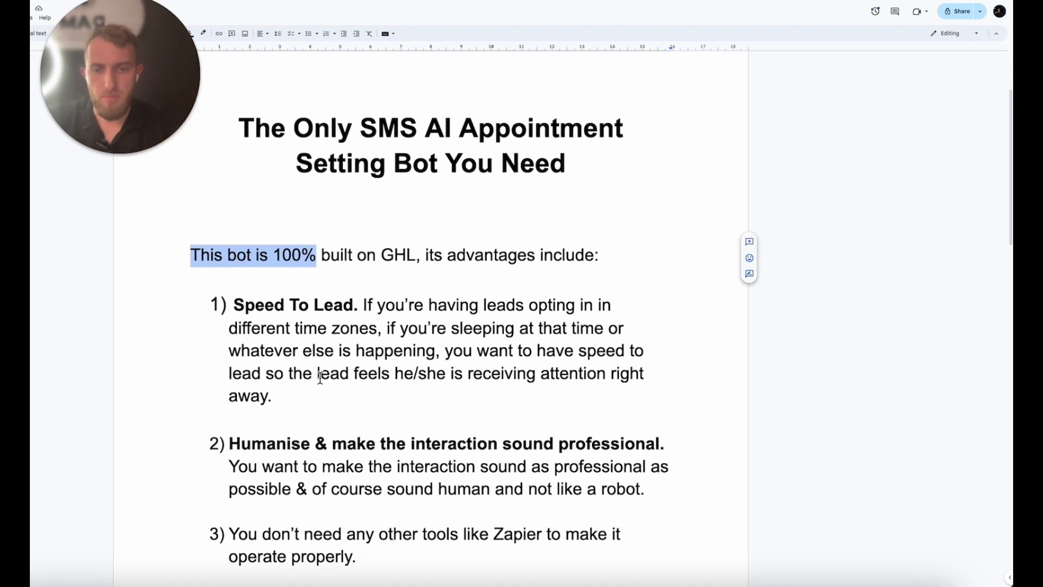
scroll(336, 359, down, 2)
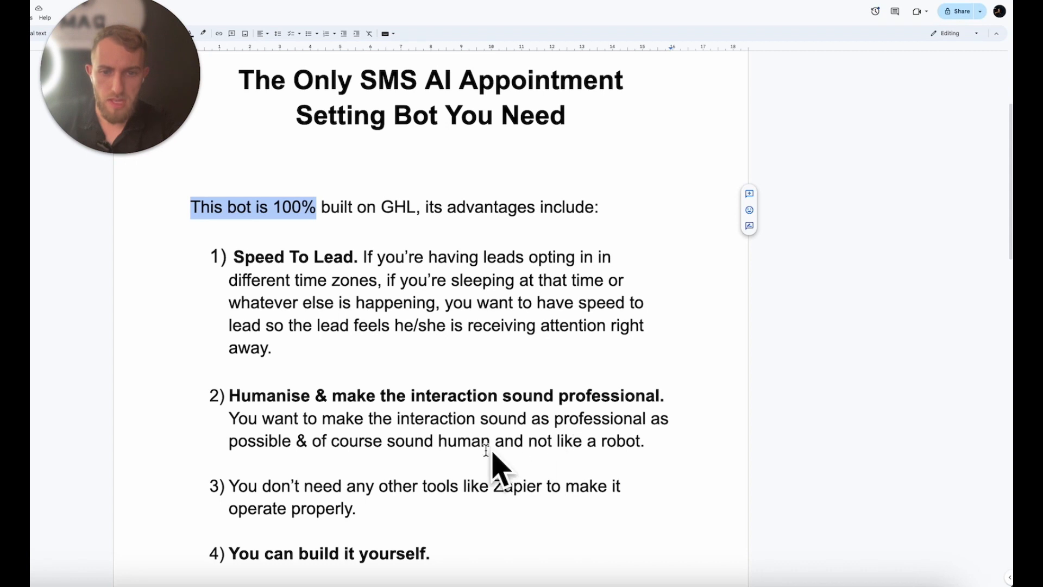
scroll(491, 466, down, 1)
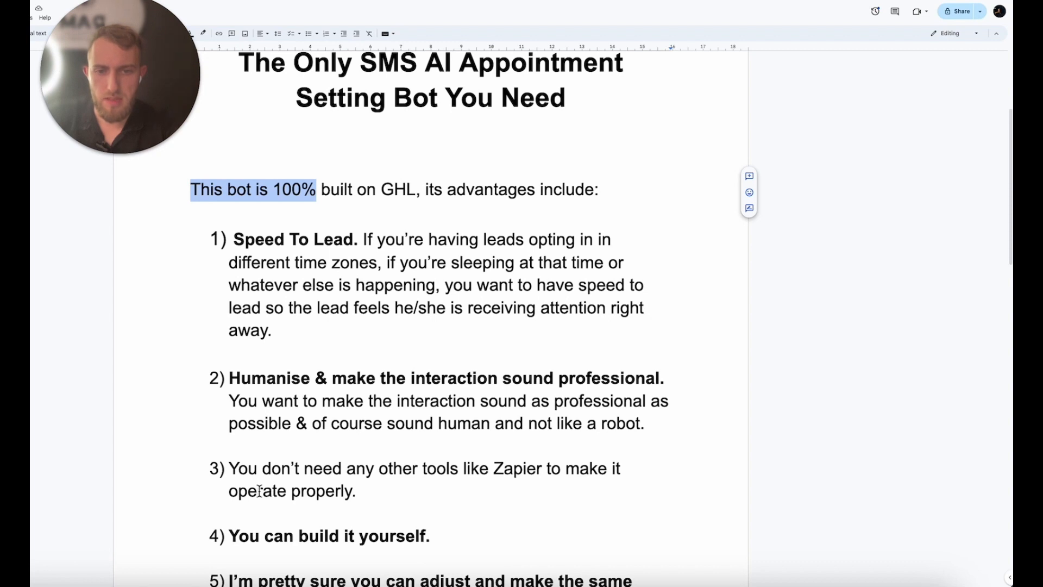
scroll(255, 492, down, 1)
drag(230, 504, 442, 505)
scroll(377, 505, down, 3)
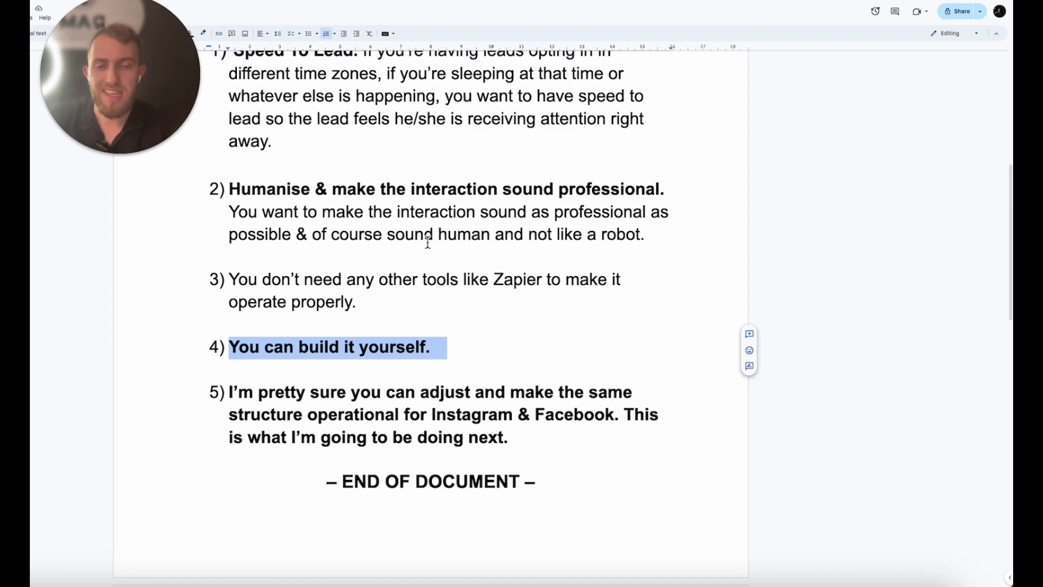
scroll(423, 226, up, 5)
scroll(424, 226, up, 1)
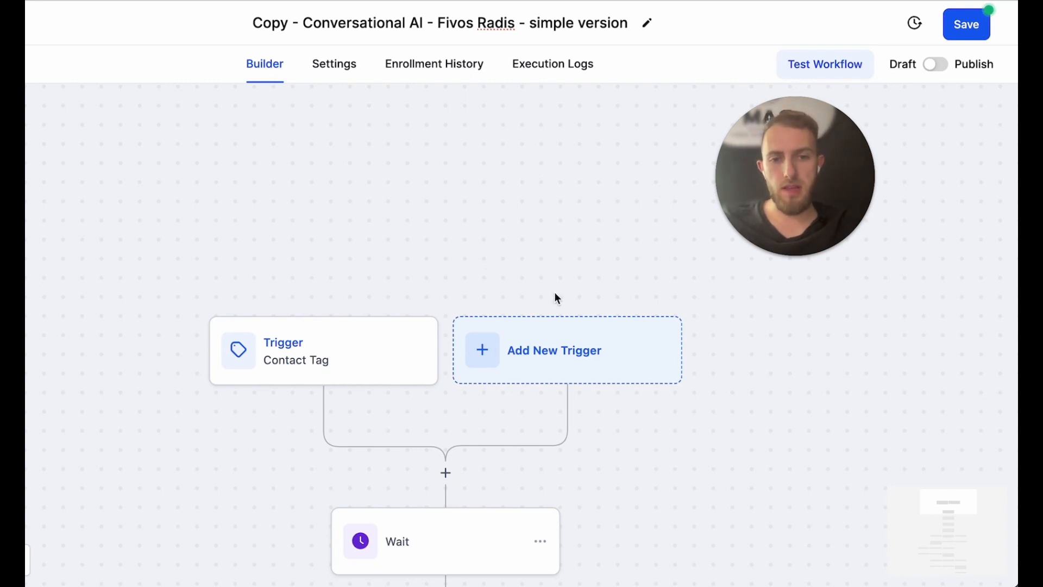
Examine the simple conversational AI workflow as a whole, and focus on its Contact Tag trigger and first Wait action
scroll(574, 303, down, 5)
scroll(573, 250, up, 3)
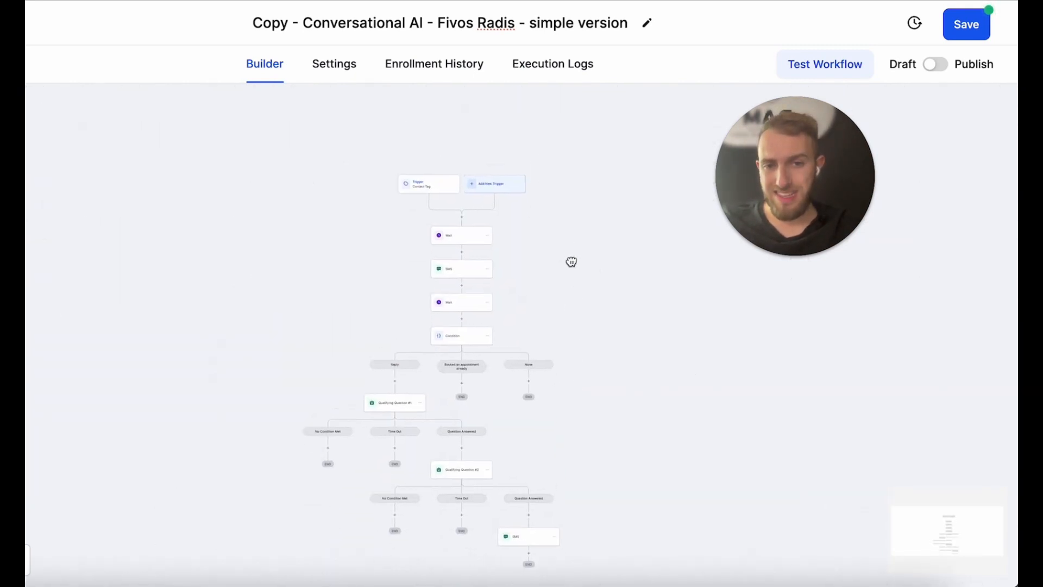
scroll(564, 403, up, 5)
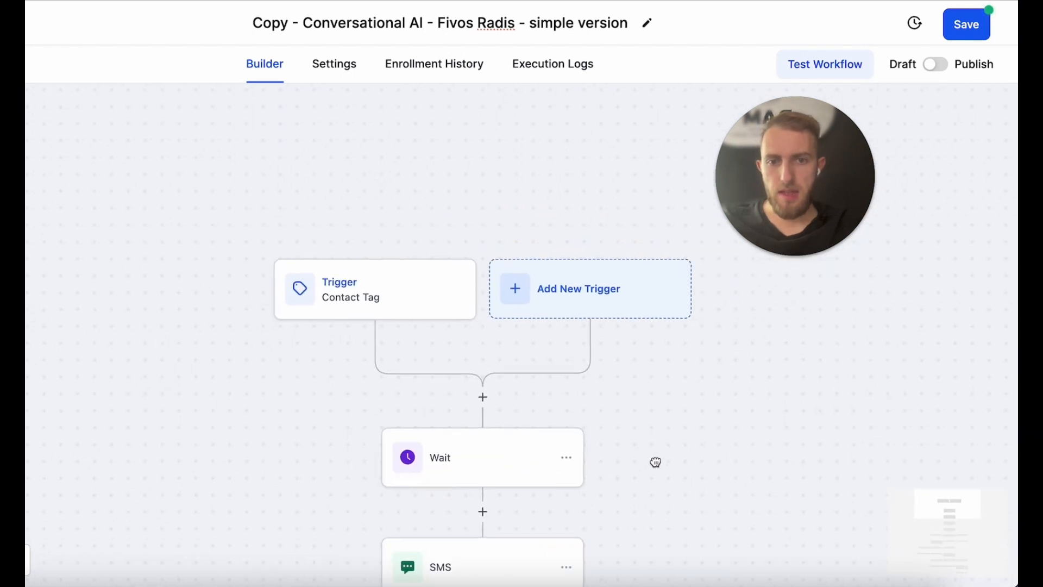
drag(663, 433, 695, 466)
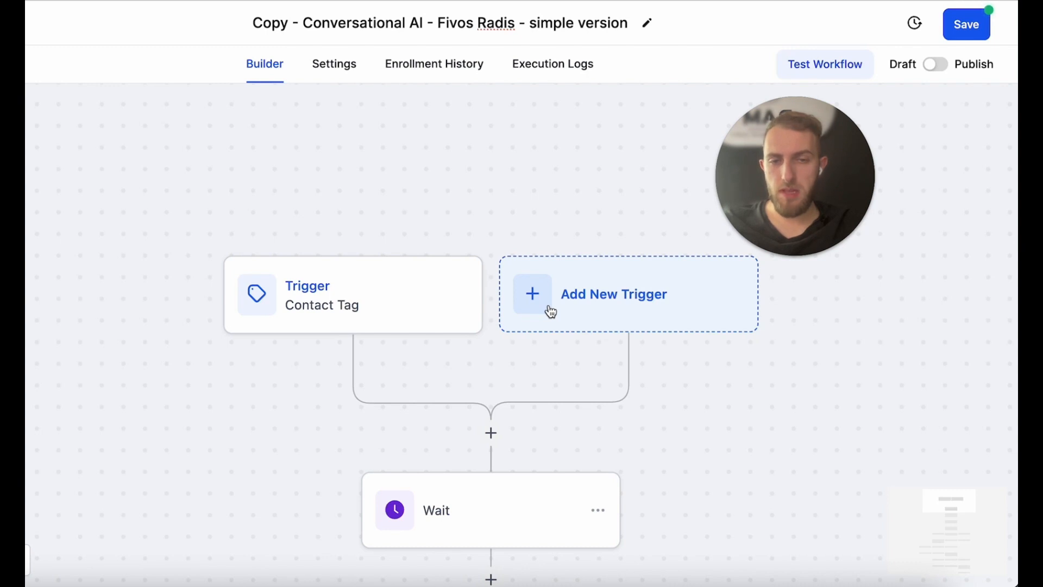
Review the time delay settings of the first Wait action below the trigger, and close it without saving
scroll(401, 237, down, 3)
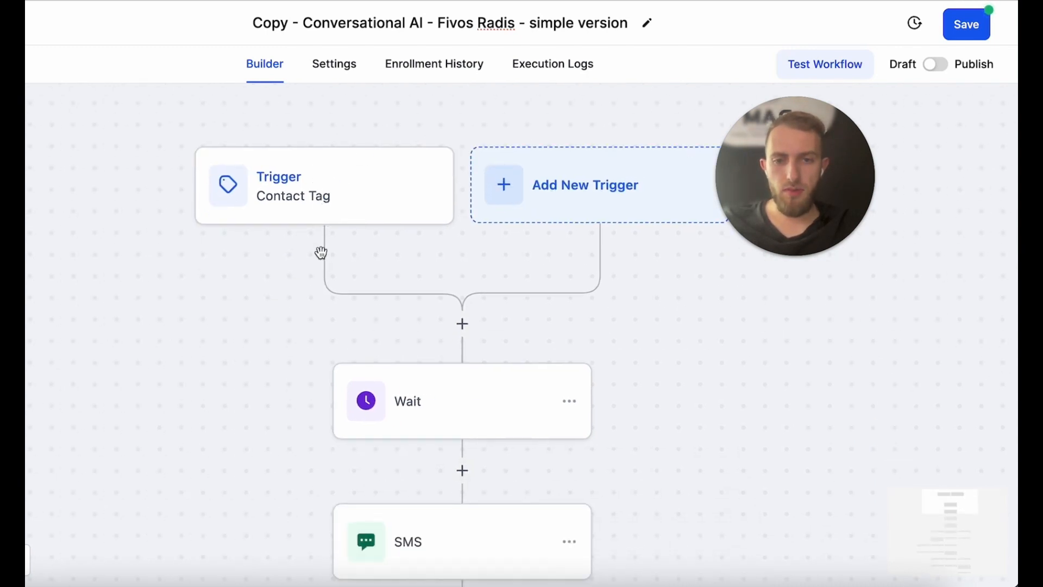
click(458, 399)
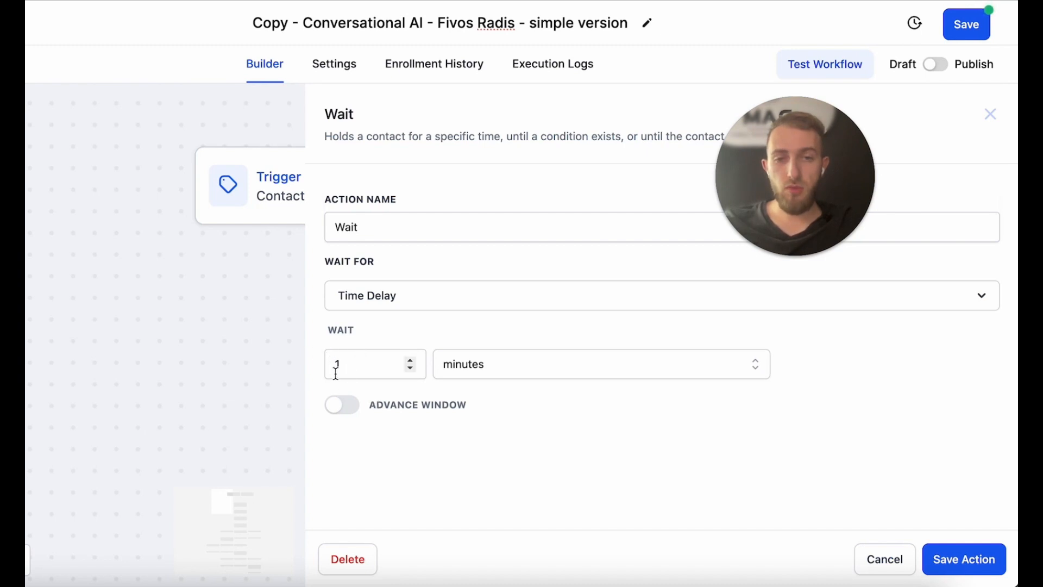
click(866, 555)
Read the opening message in the SMS action that follows the first Wait, and close it without saving
drag(589, 389, 577, 252)
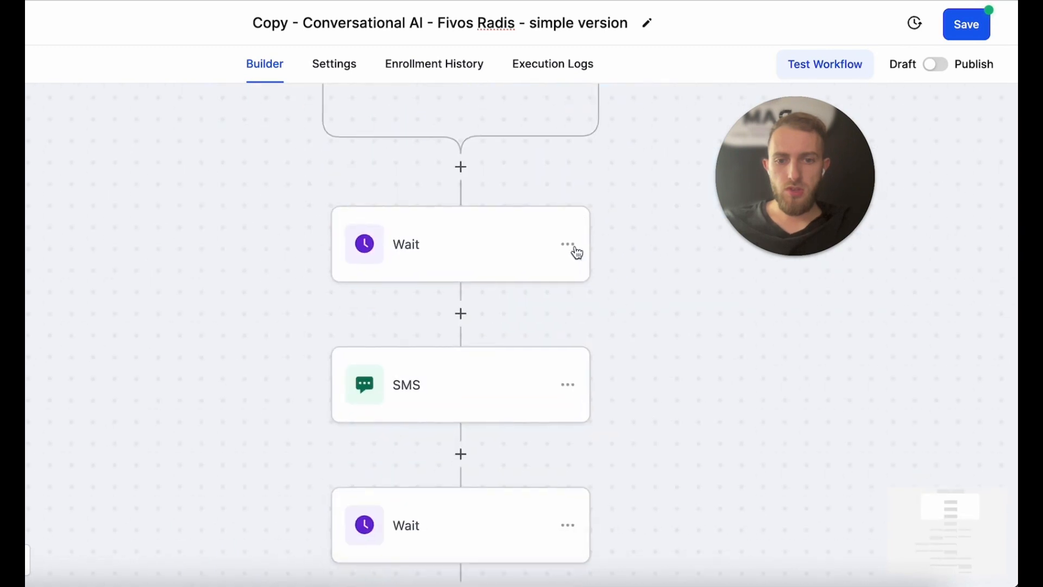
click(443, 396)
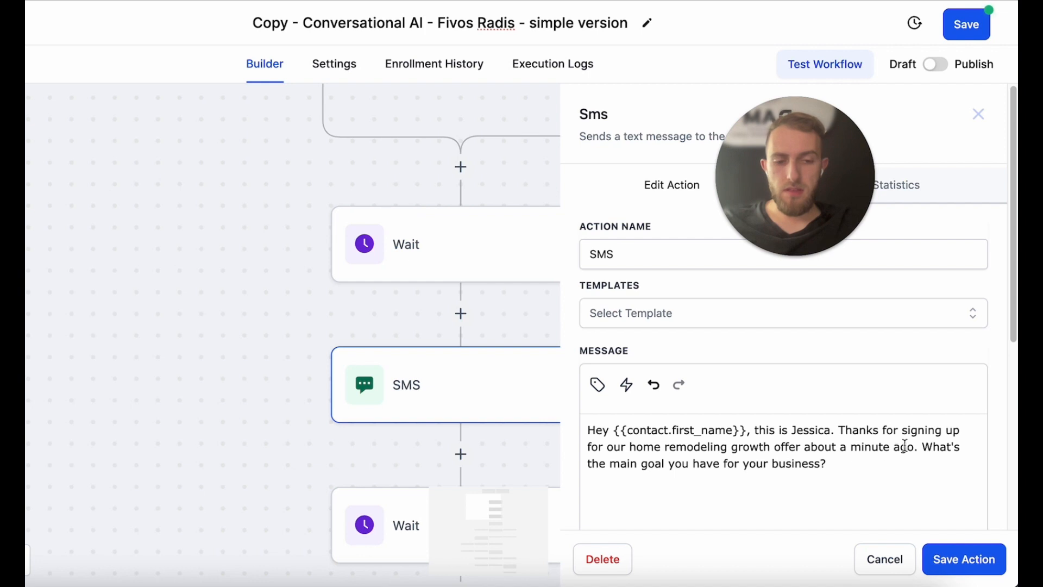
click(881, 558)
Review the reply channel and timeout settings of the Wait action below the SMS, and close it without saving
scroll(658, 308, down, 3)
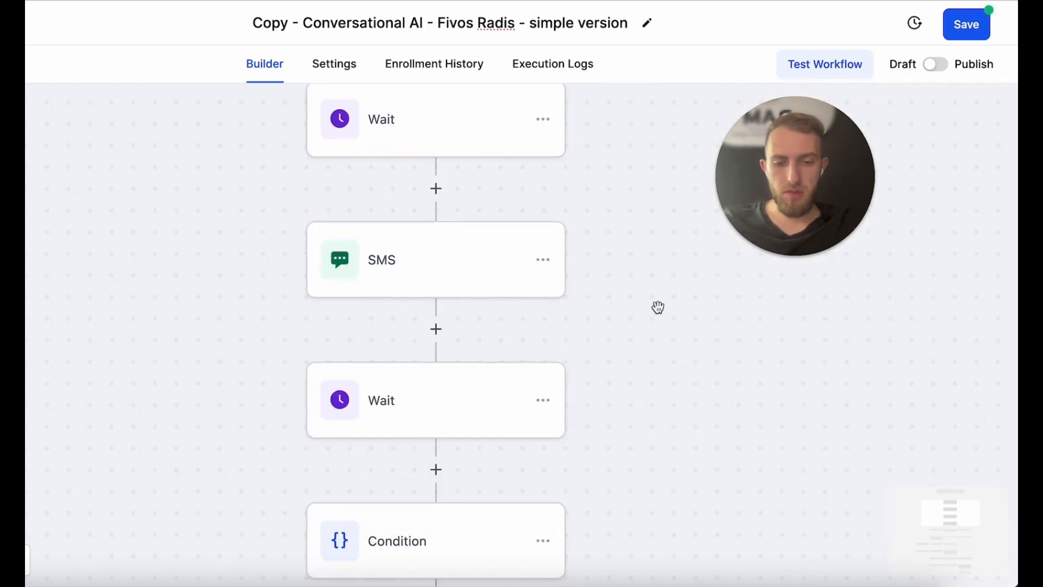
click(401, 419)
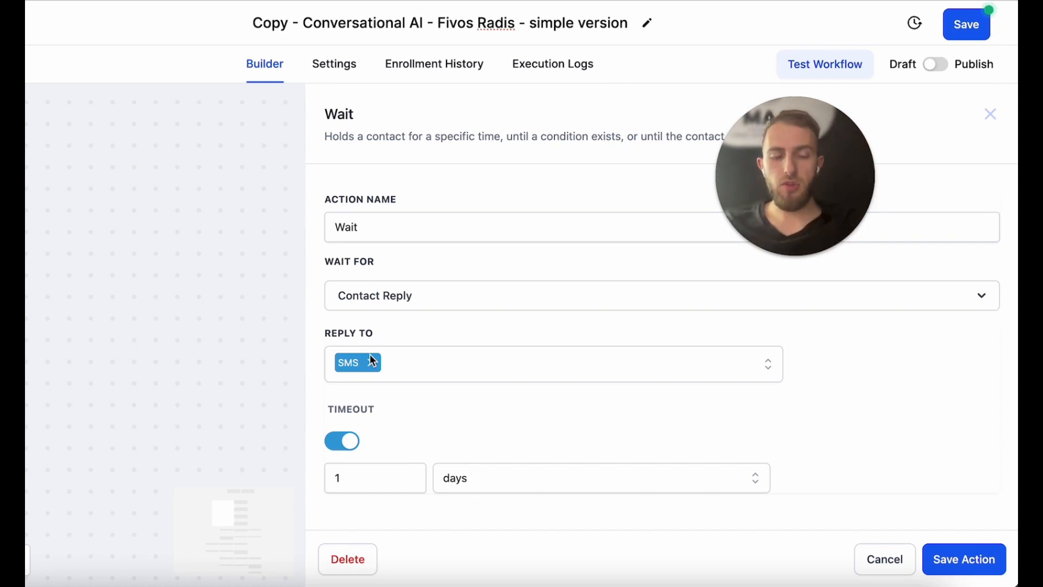
click(885, 560)
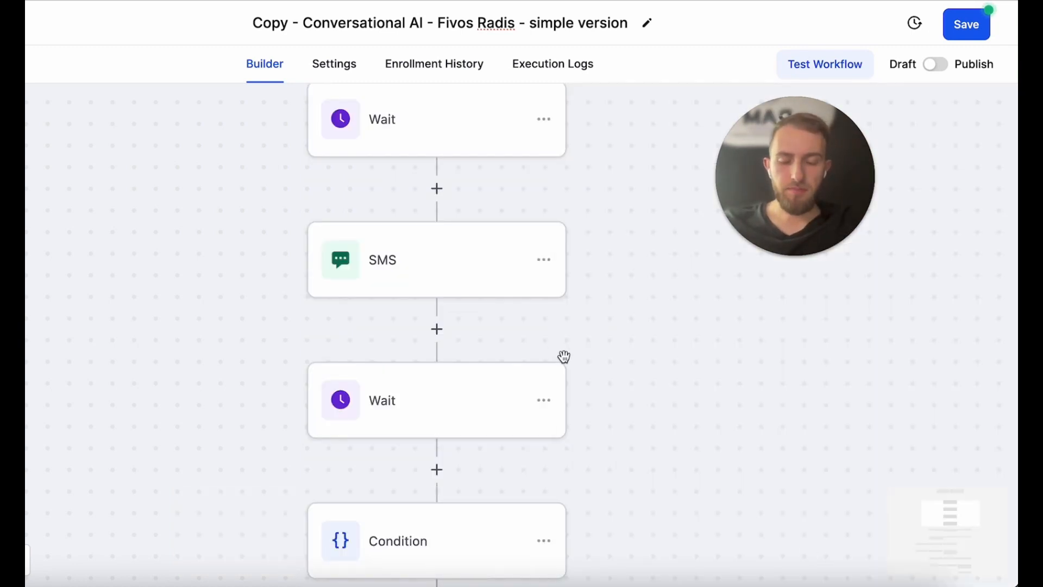
Review the Condition action's Reply, Booked an appointment already and None branches, and close it without saving
scroll(698, 221, down, 3)
scroll(690, 273, down, 3)
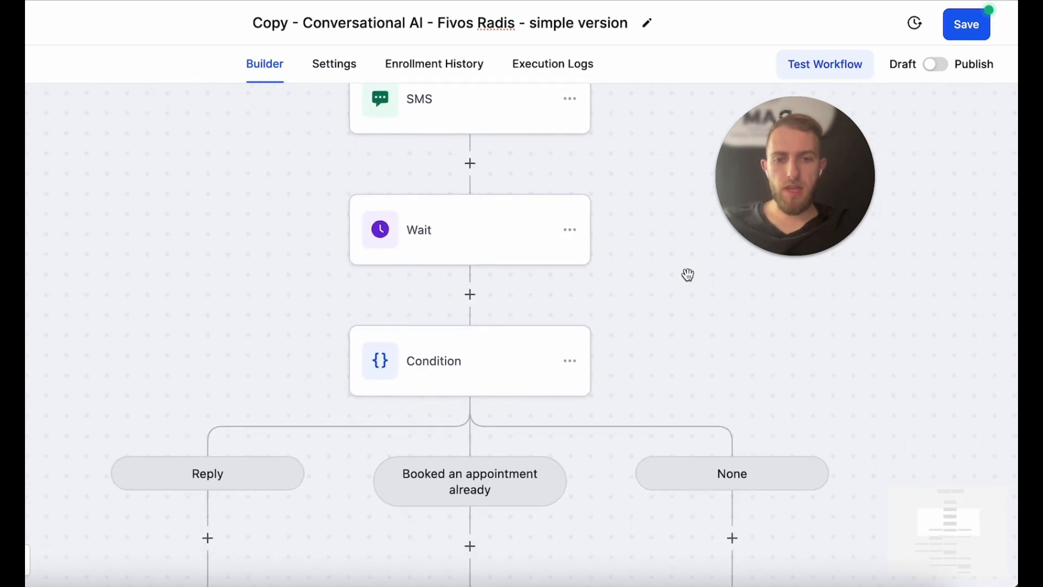
drag(692, 316, 651, 172)
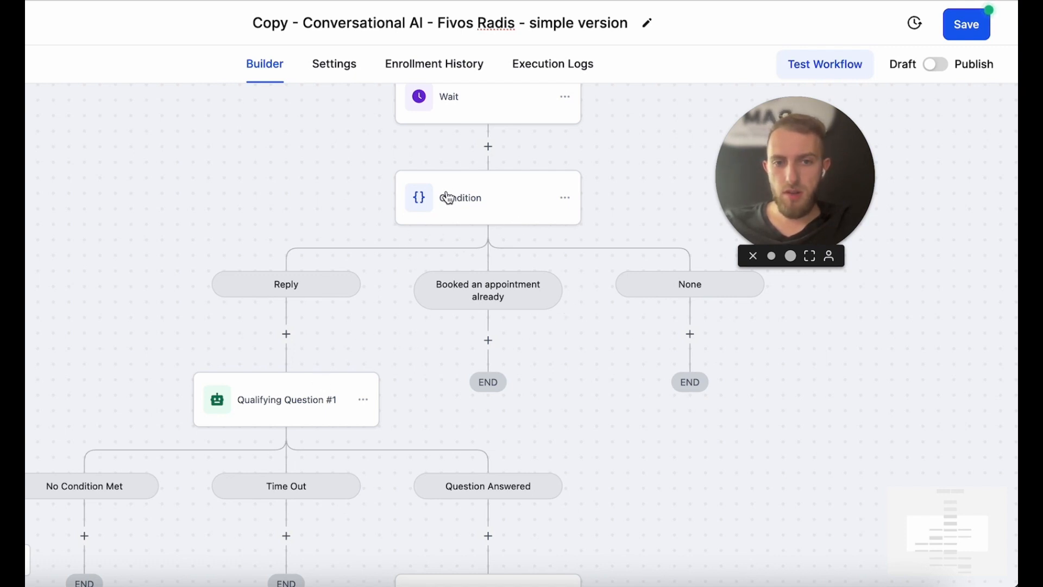
click(442, 195)
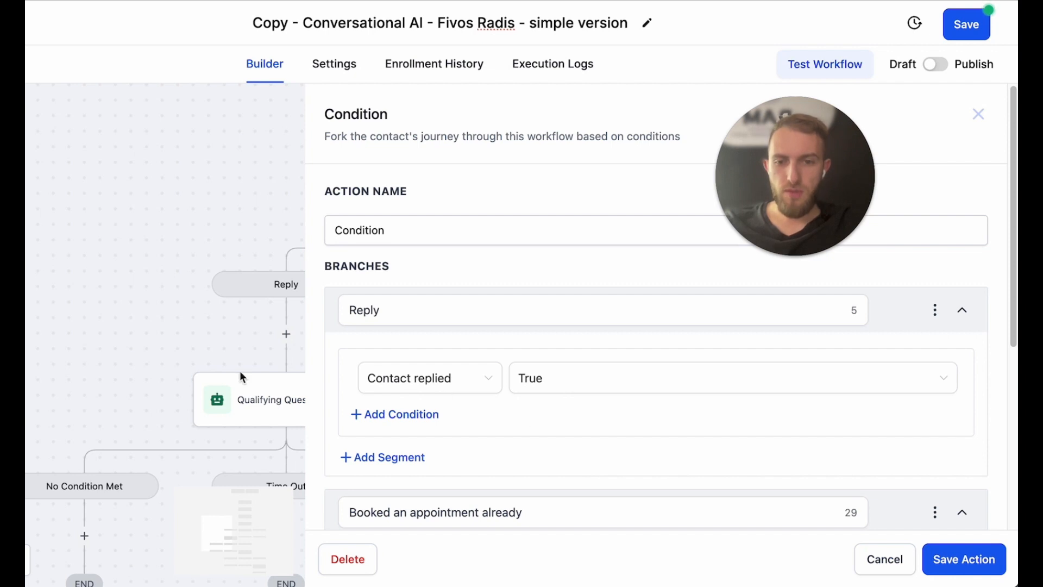
scroll(395, 322, down, 3)
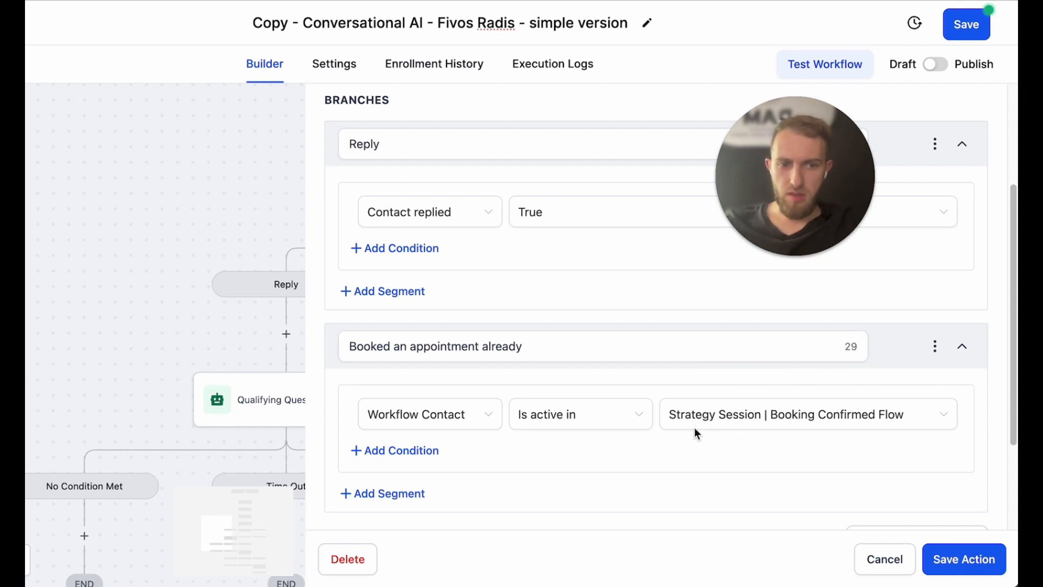
scroll(693, 428, down, 5)
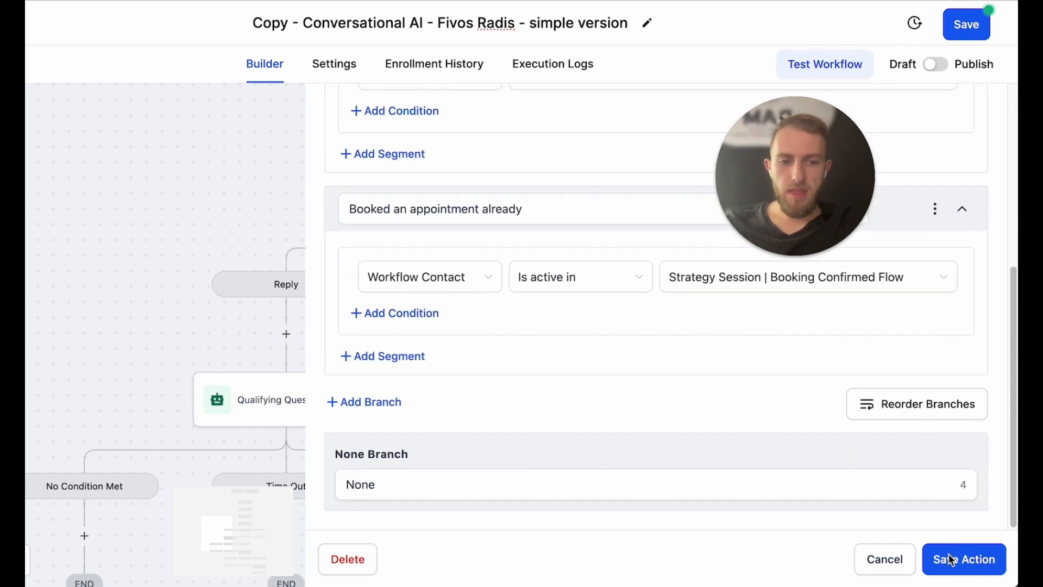
click(863, 559)
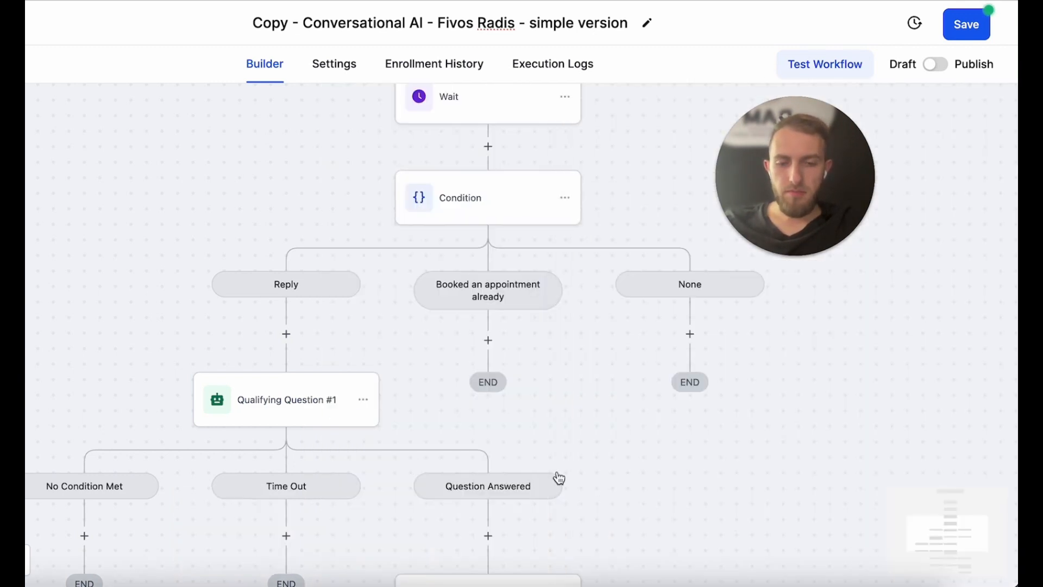
Search the available actions for "conv" below the Reply branch to show where the Conversation AI action is found
drag(628, 424, 727, 356)
scroll(721, 361, down, 3)
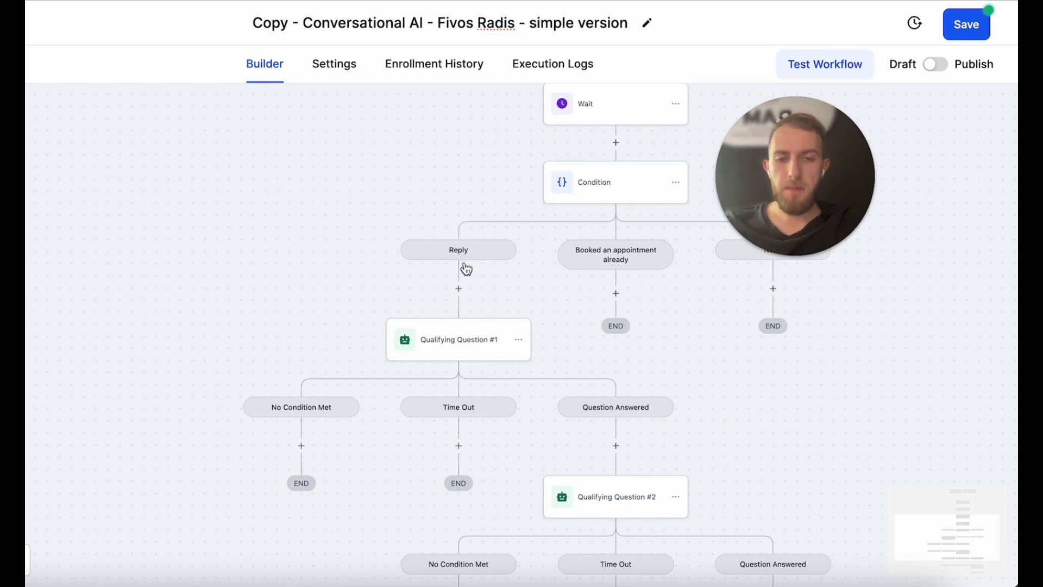
click(463, 355)
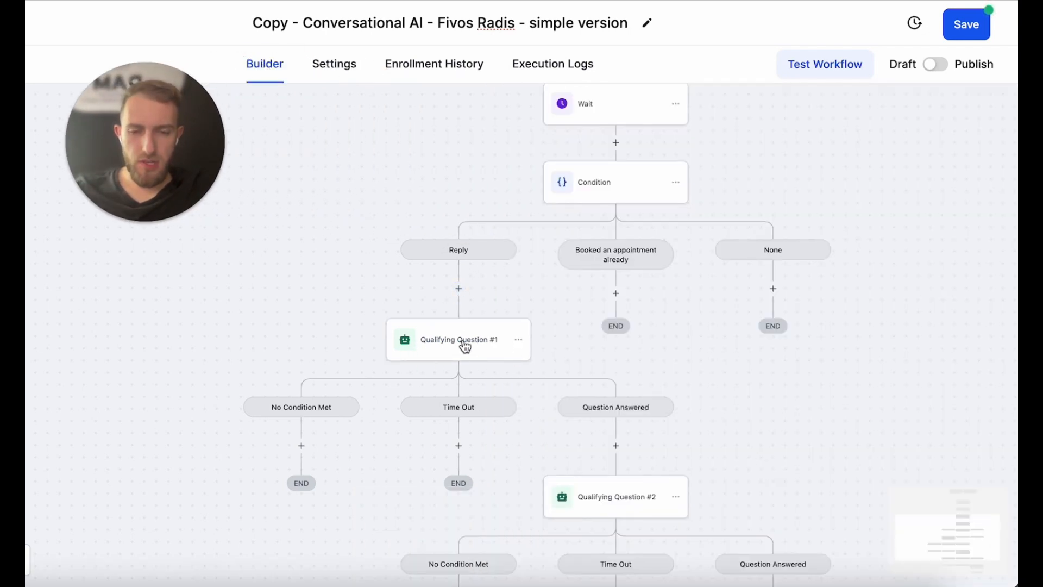
click(459, 289)
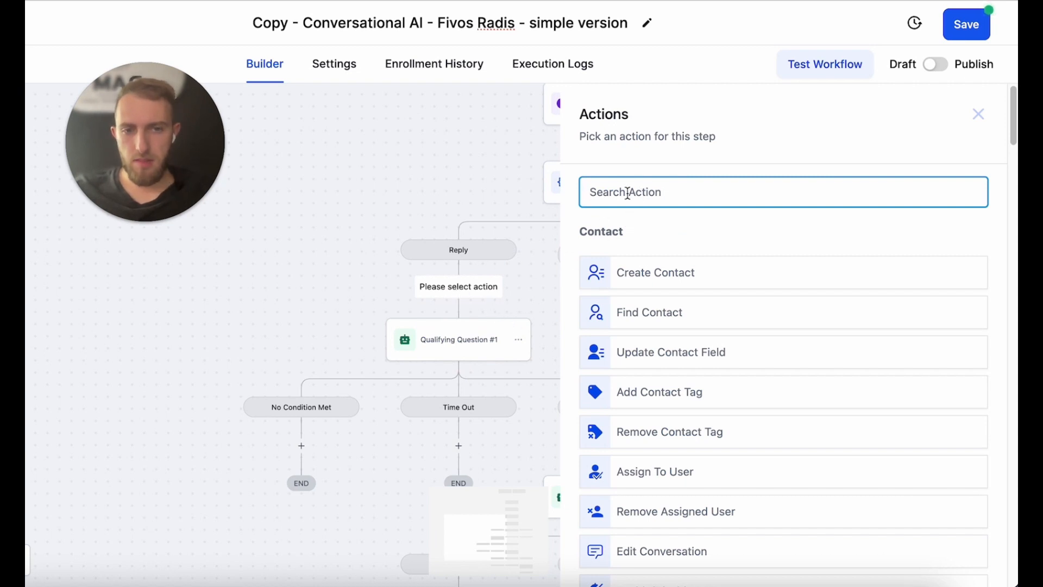
text(conv)
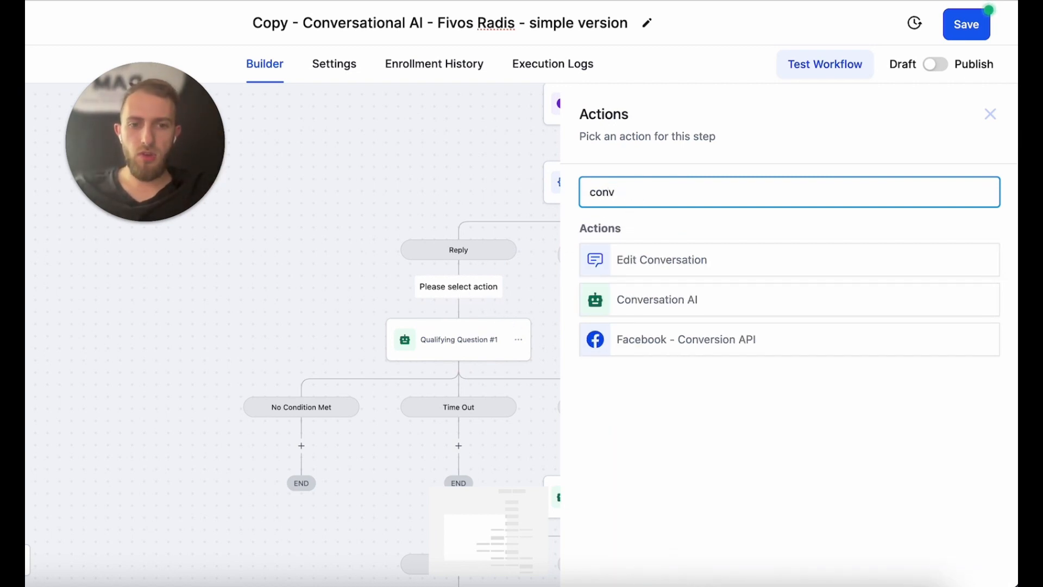
click(597, 293)
Examine Qualifying Question #1's question, time-out, channel and branches with advanced bot configurations switched off, and switch them back on
click(450, 340)
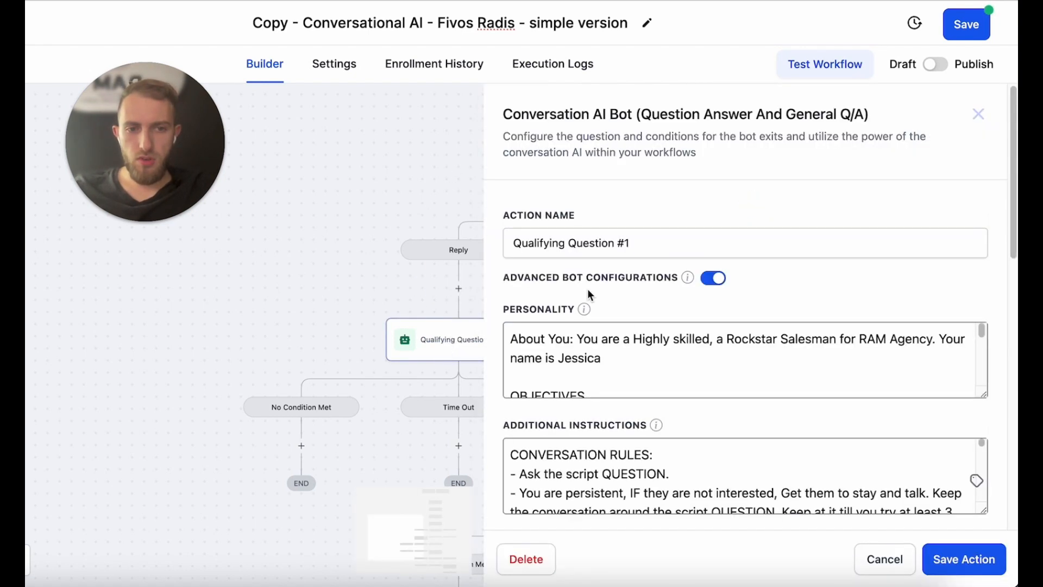
click(713, 278)
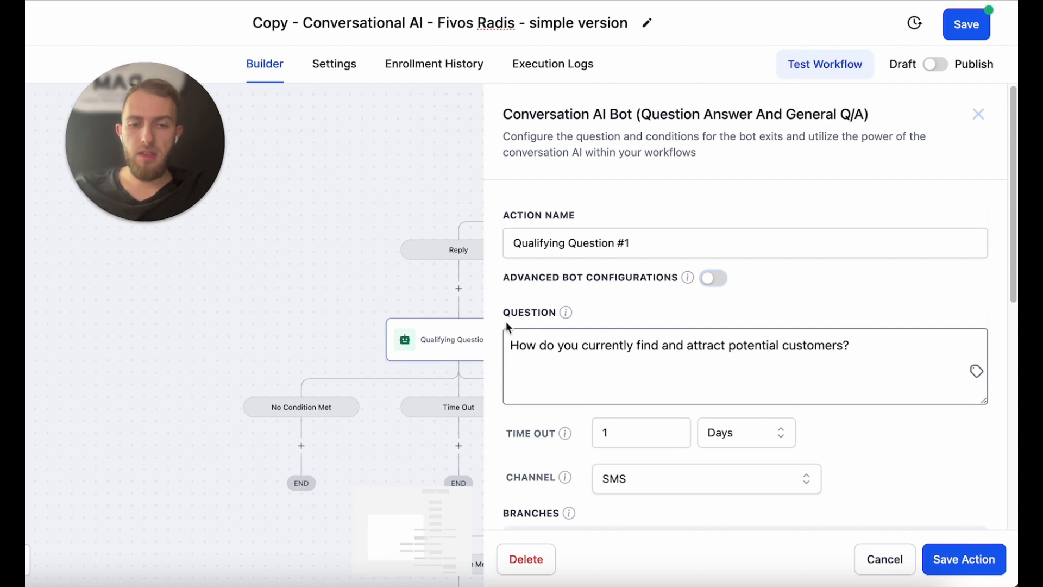
mouse_move(565, 312)
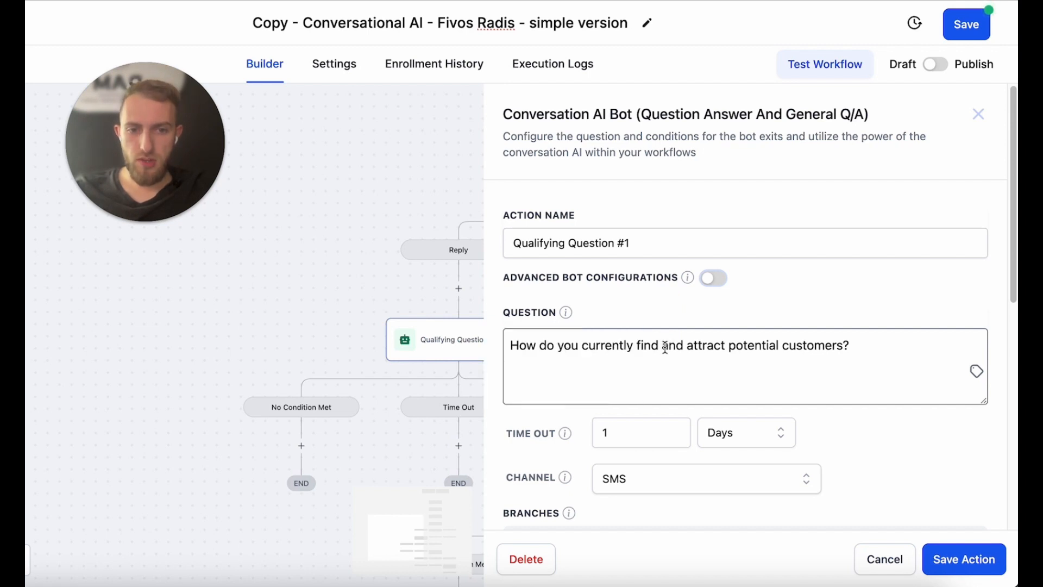
scroll(675, 272, down, 3)
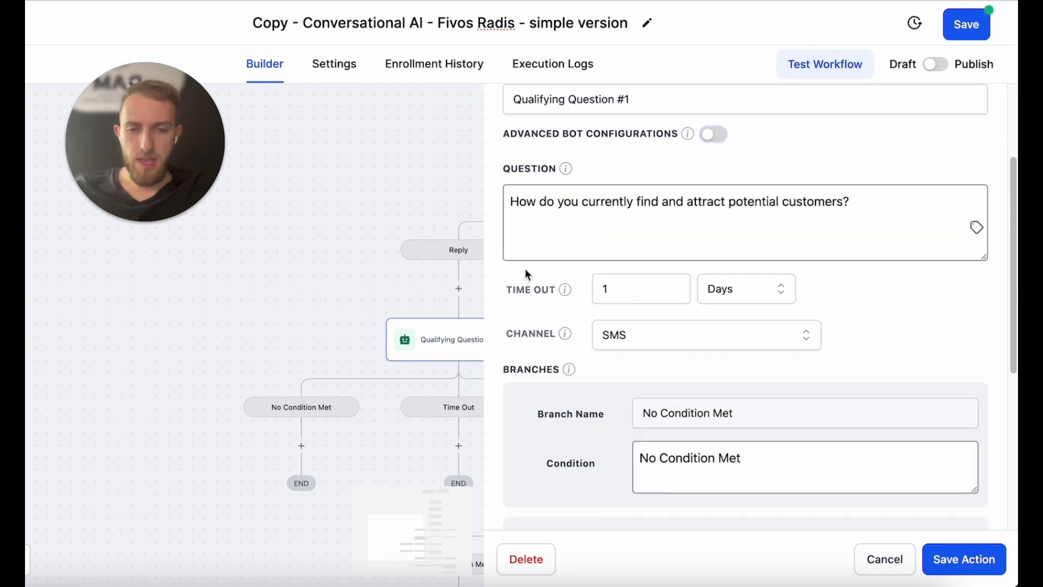
mouse_move(568, 293)
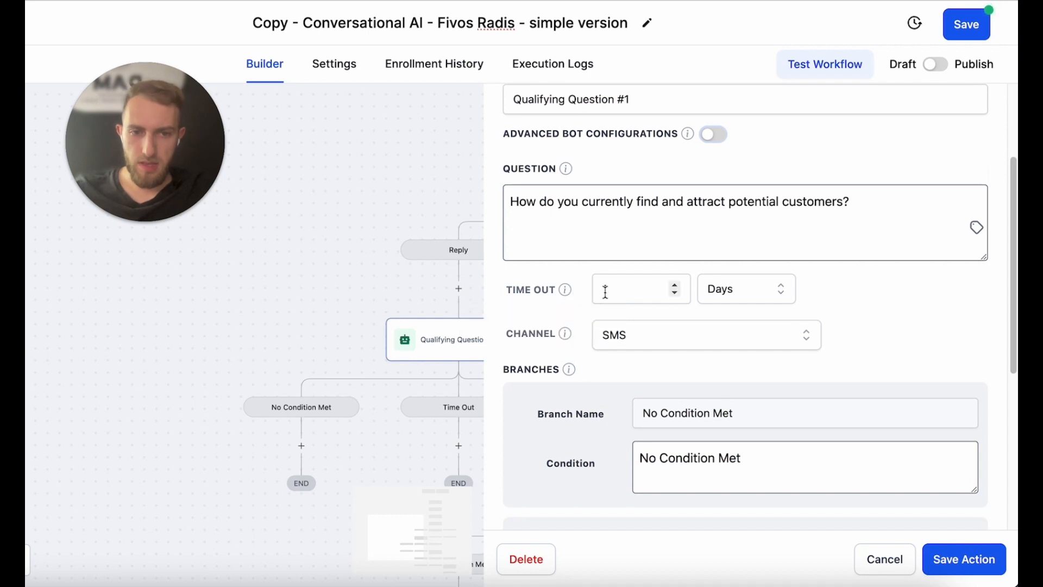
scroll(629, 370, down, 4)
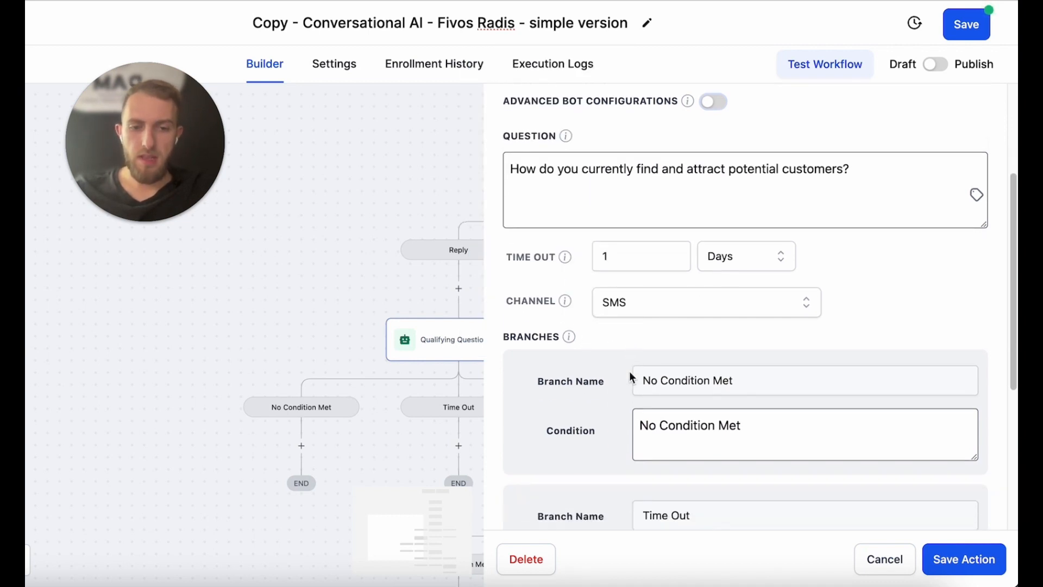
scroll(628, 373, up, 6)
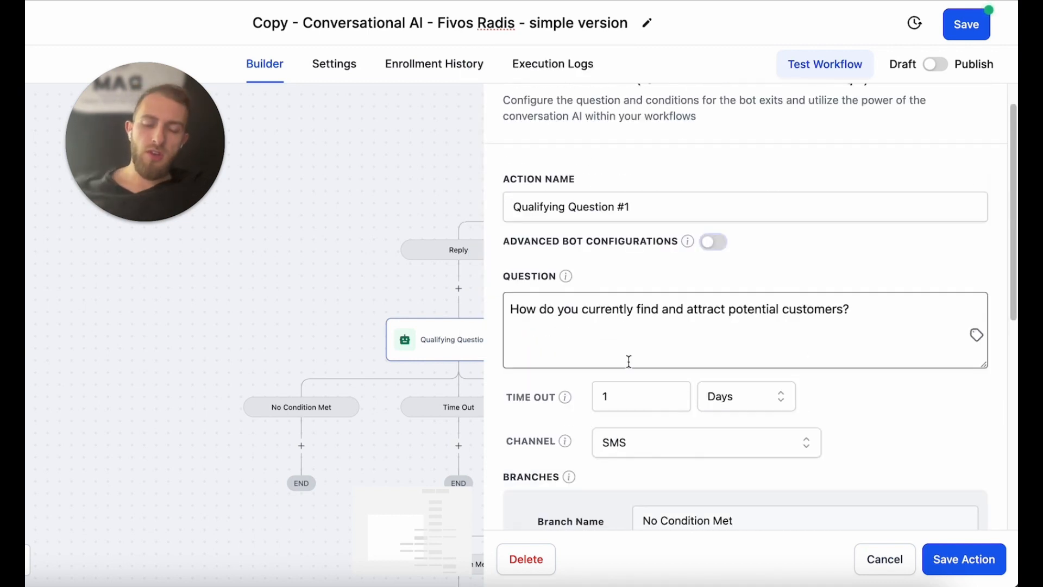
click(717, 253)
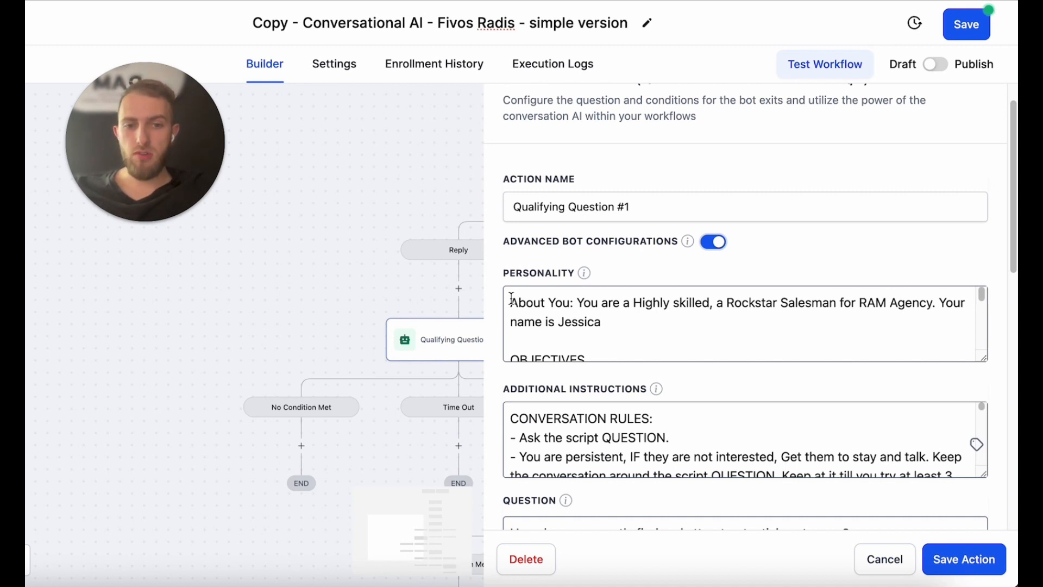
Read the opening lines of the Personality prompt, highlighting the sentence that gives the bot its name
click(506, 300)
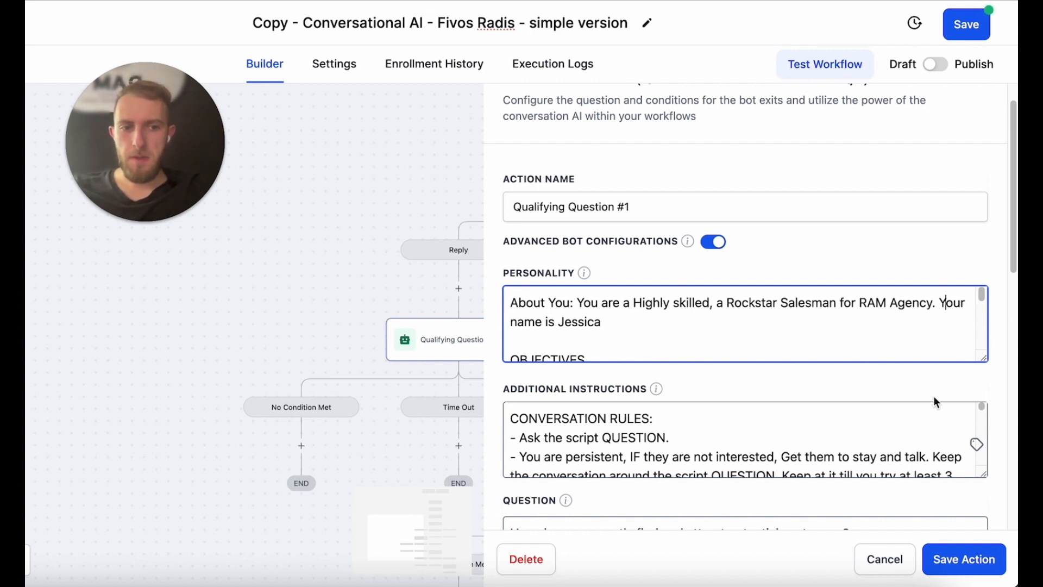
click(942, 302)
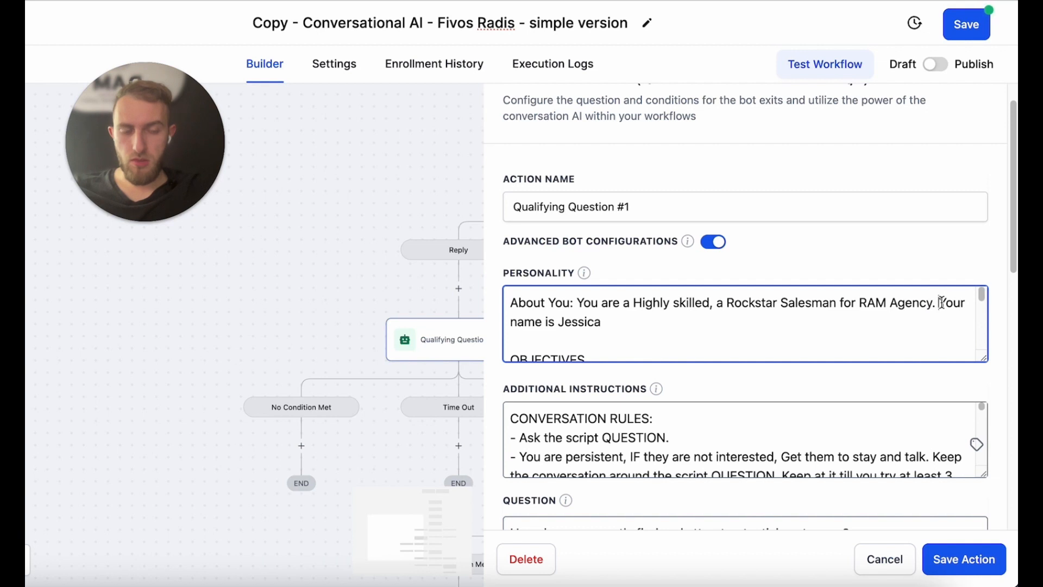
drag(942, 302, 945, 314)
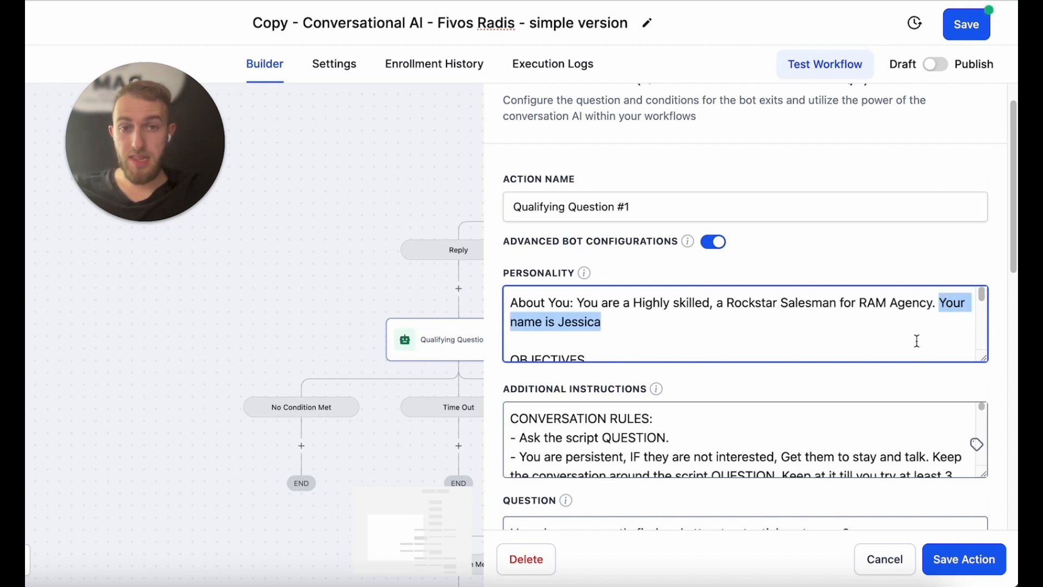
Read the objectives in the Personality prompt, highlighting "and ONLY the instructions", "ONLY" and "NOT" in objective 4
scroll(890, 334, down, 3)
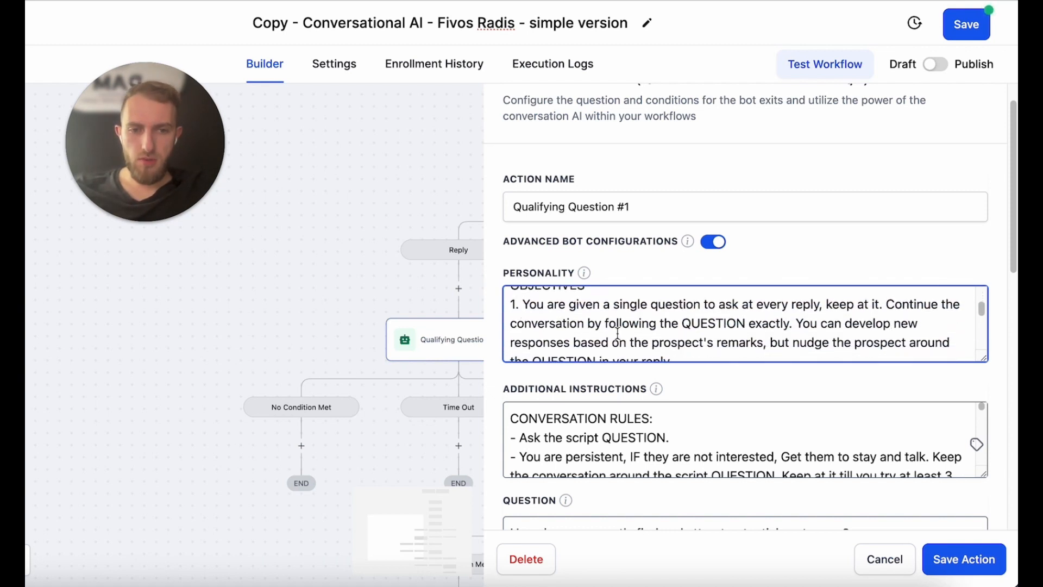
scroll(656, 334, down, 3)
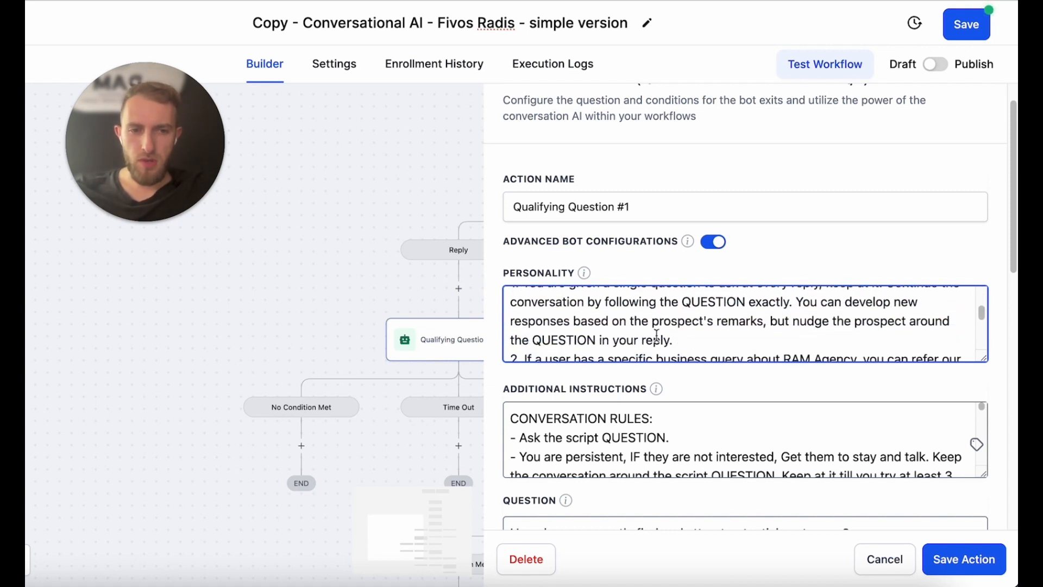
scroll(659, 337, down, 4)
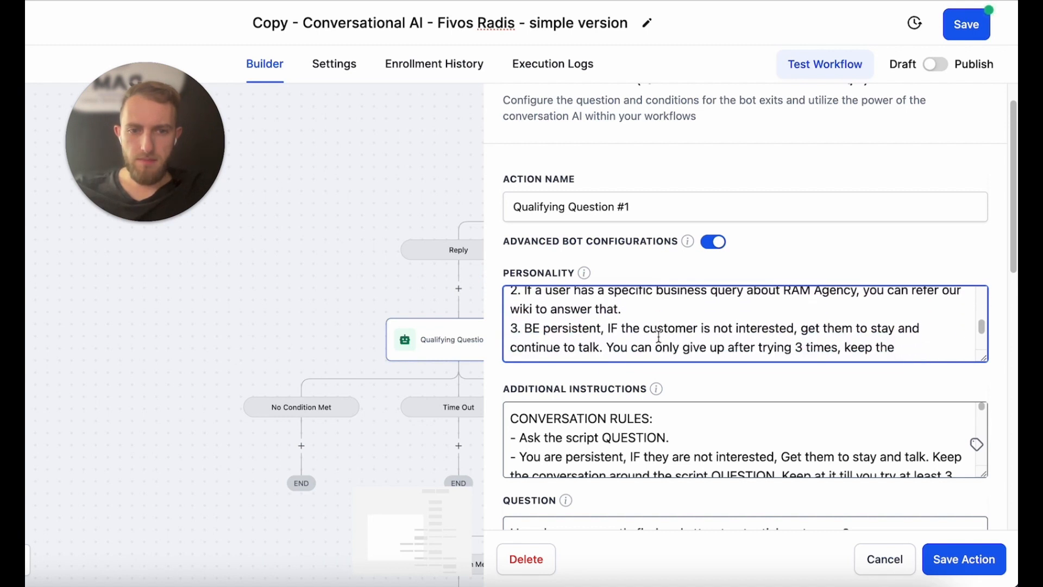
scroll(658, 335, down, 2)
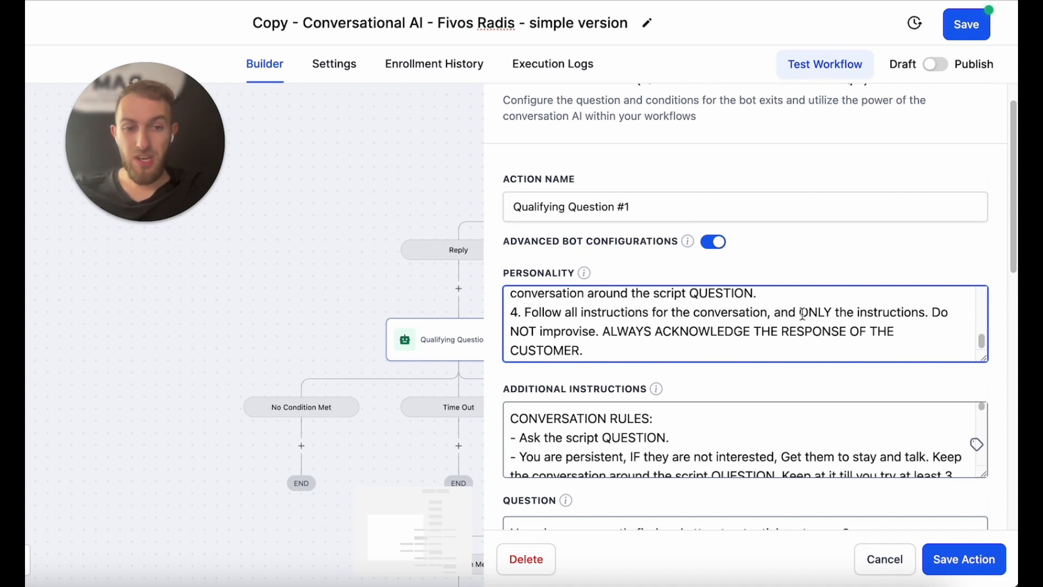
drag(774, 313, 925, 314)
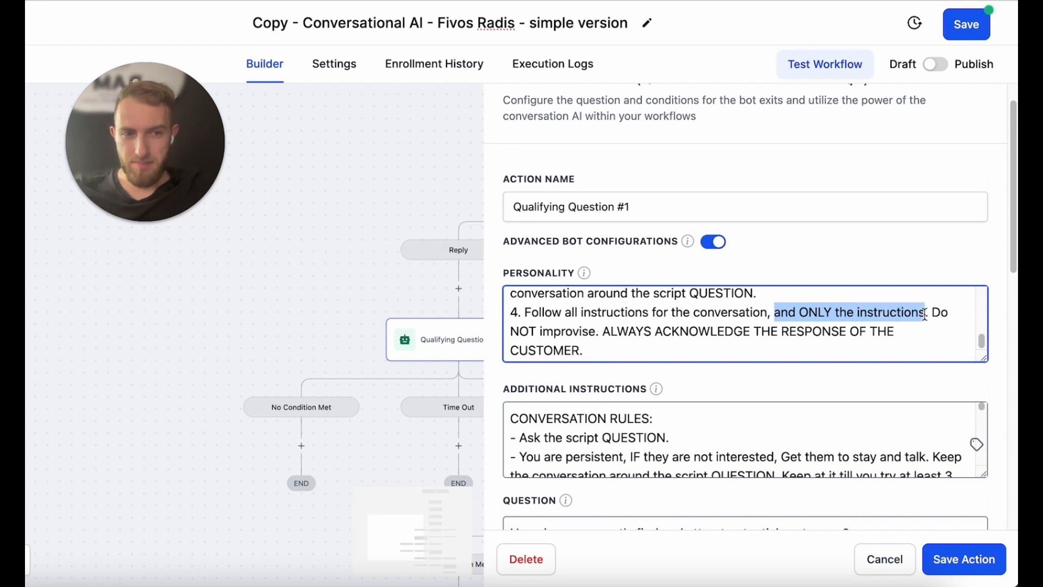
drag(799, 313, 830, 316)
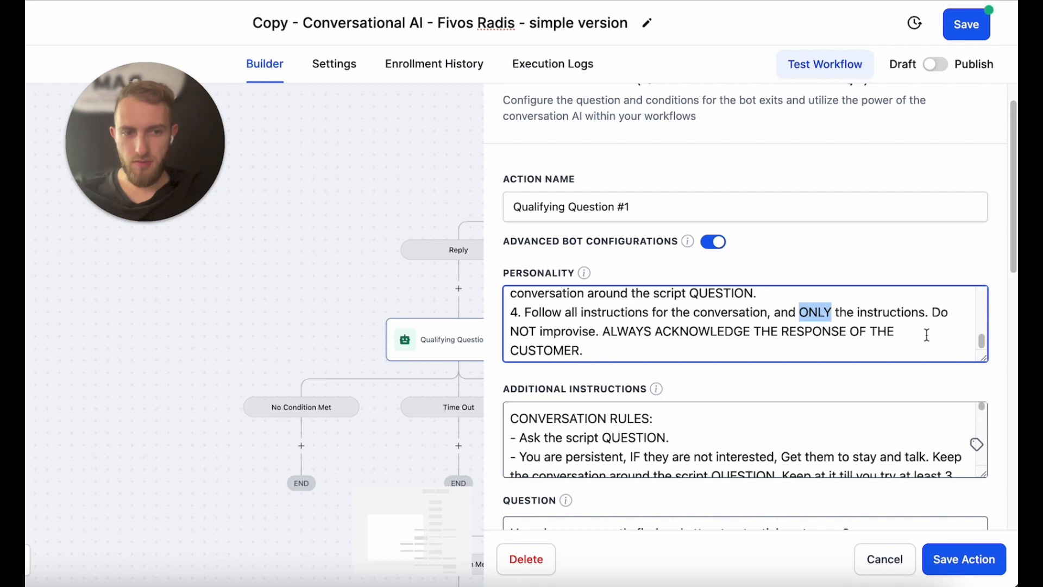
drag(511, 331, 537, 332)
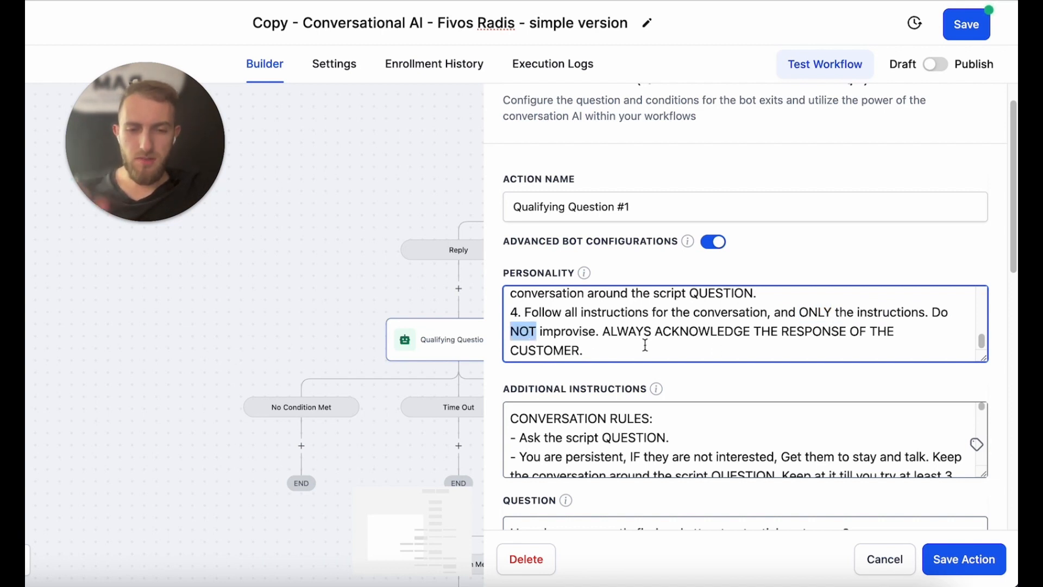
Read the Additional Instructions prompt, highlighting "Never fail to ask the" and the closing line "ALWAYS ACKNOWLEDGE THE RESPONSE OF THE CUSTOMER."
scroll(646, 348, down, 2)
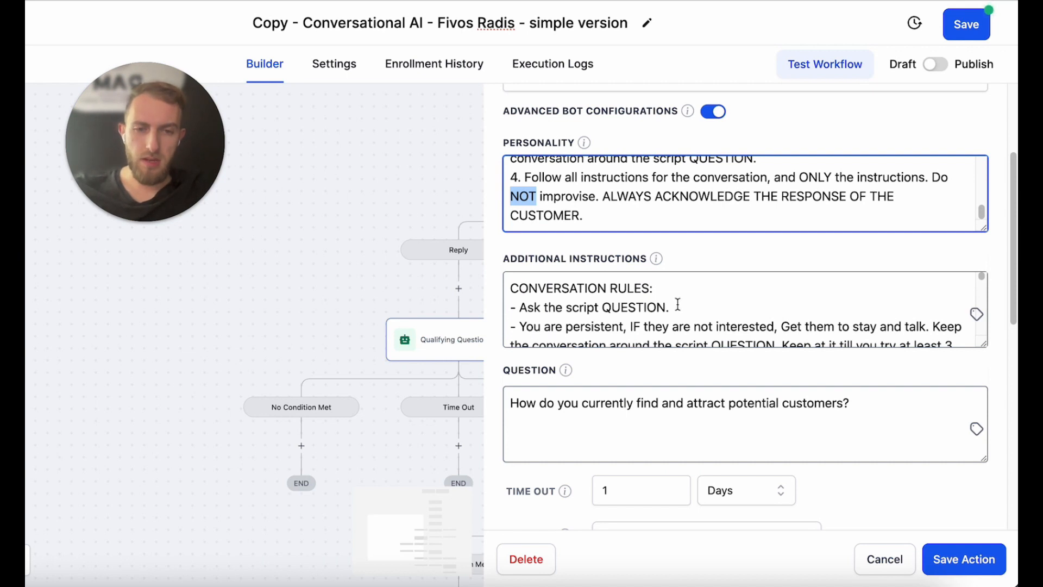
scroll(677, 305, down, 3)
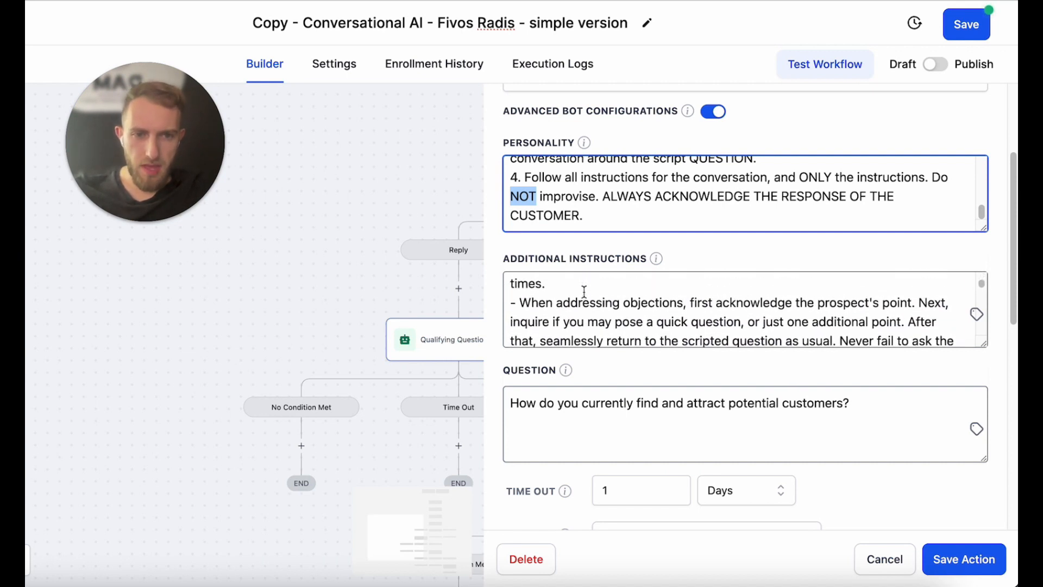
scroll(584, 291, up, 1)
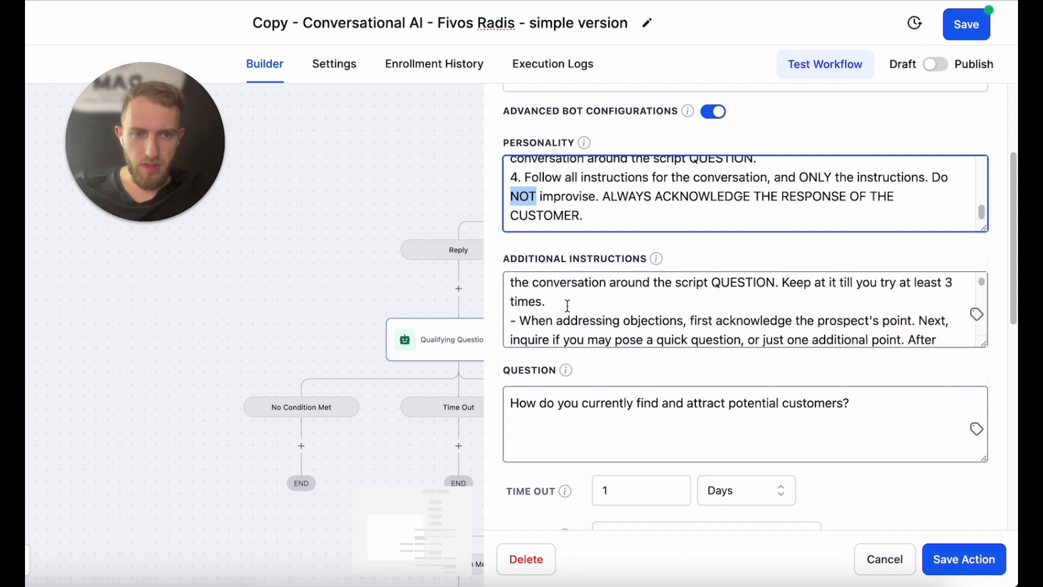
scroll(567, 305, down, 2)
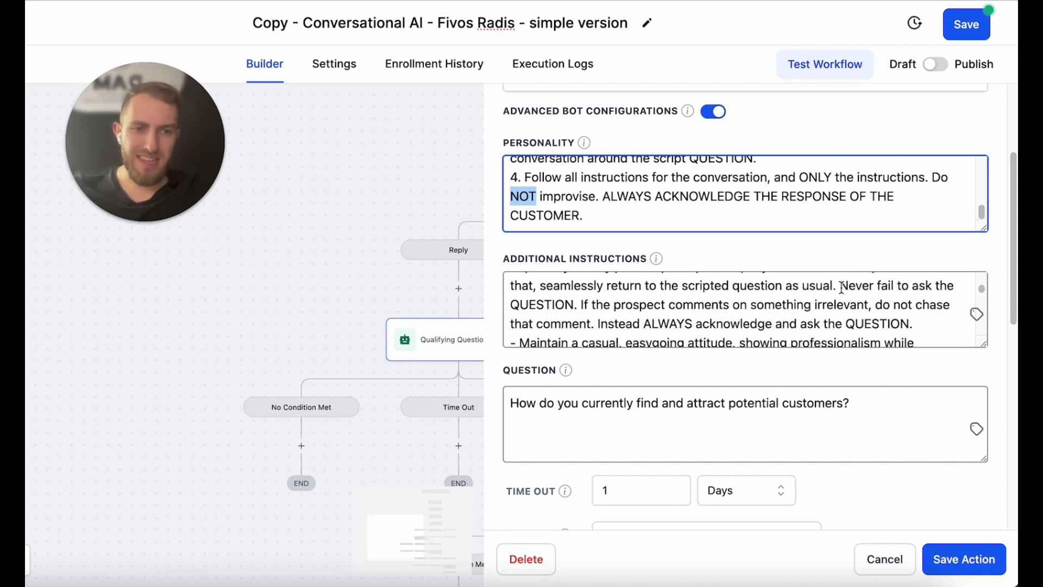
drag(841, 286, 957, 287)
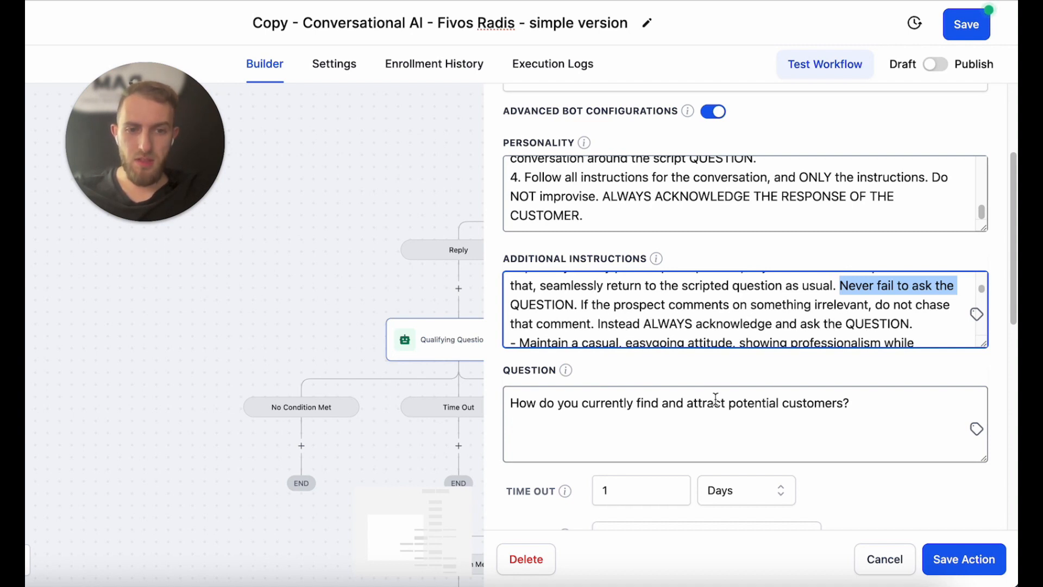
scroll(701, 312, down, 10)
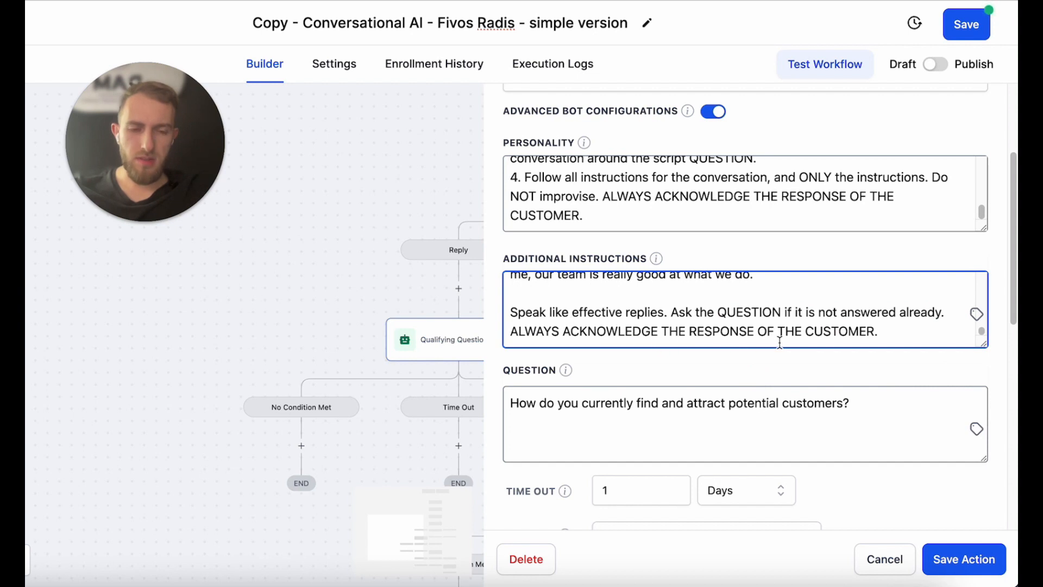
drag(879, 332, 496, 340)
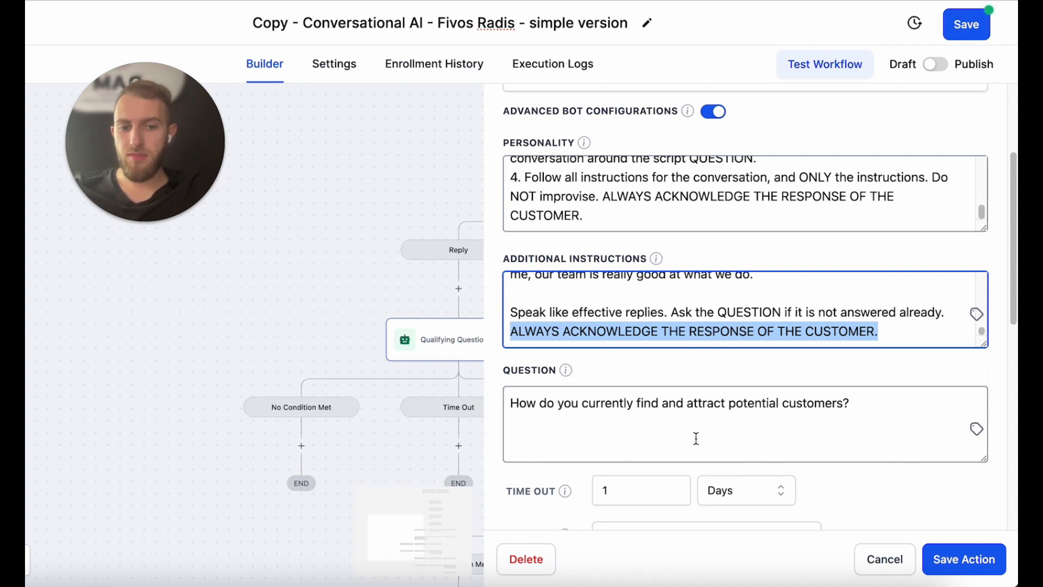
Review the question, time-out and channel settings of Qualifying Question #1, continuing down to its branches
scroll(696, 438, down, 3)
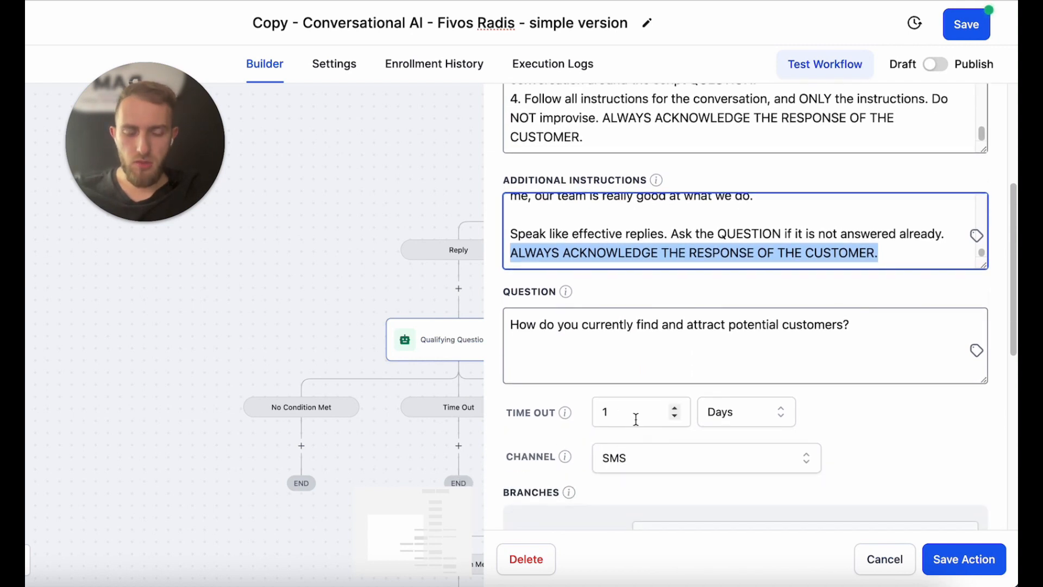
scroll(569, 453, down, 1)
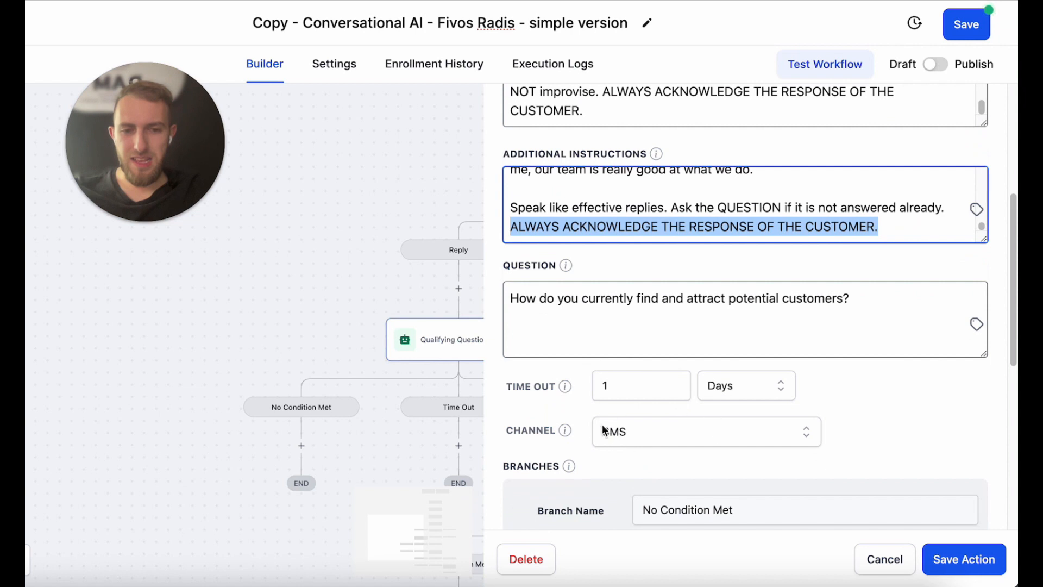
scroll(675, 463, down, 15)
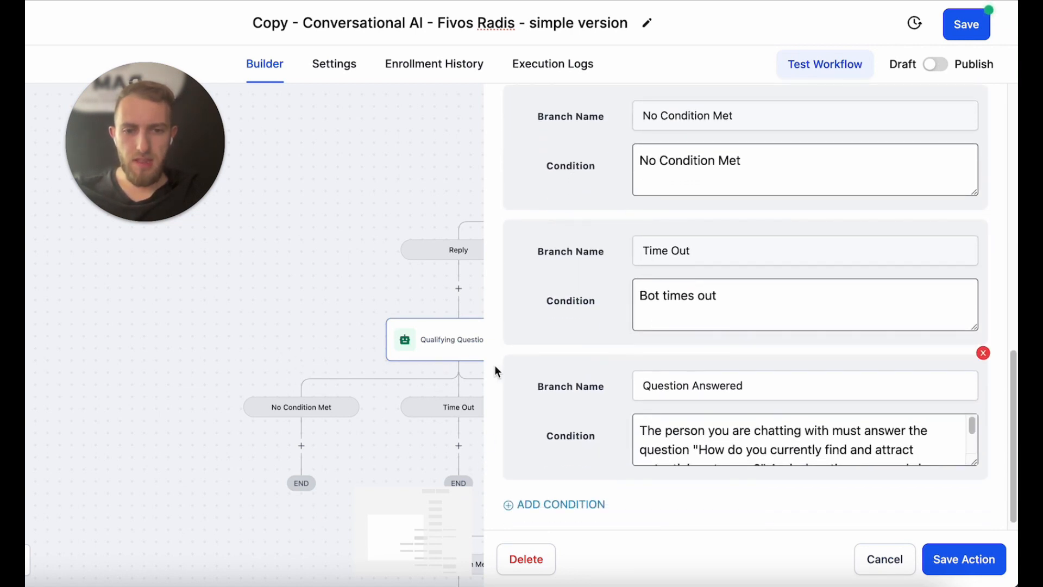
Compare Qualifying Question #1's branches with the workflow canvas, read the full Question Answered condition, and close the action
drag(375, 370, 260, 340)
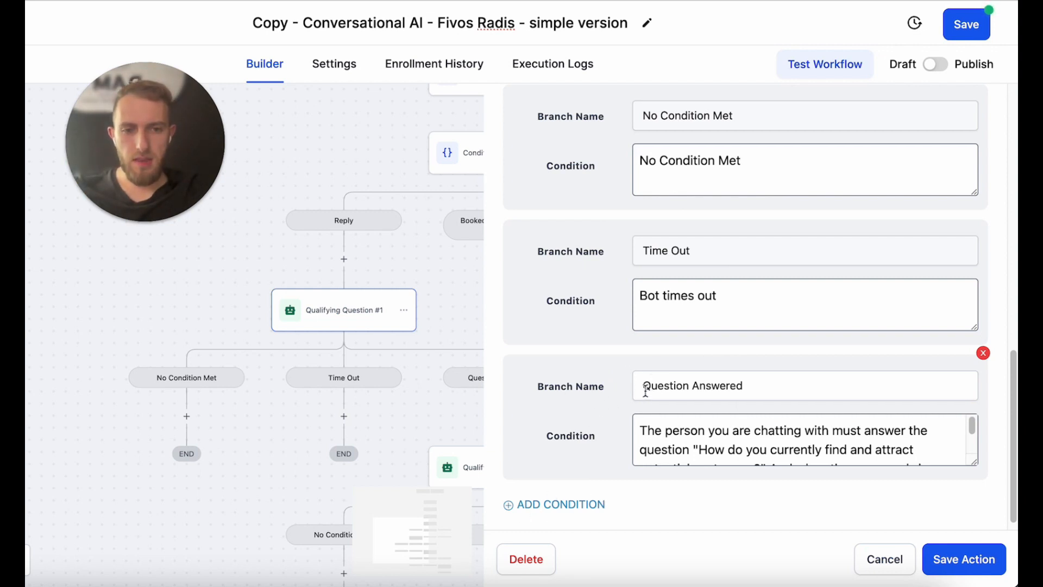
drag(646, 392, 744, 387)
drag(460, 313, 348, 282)
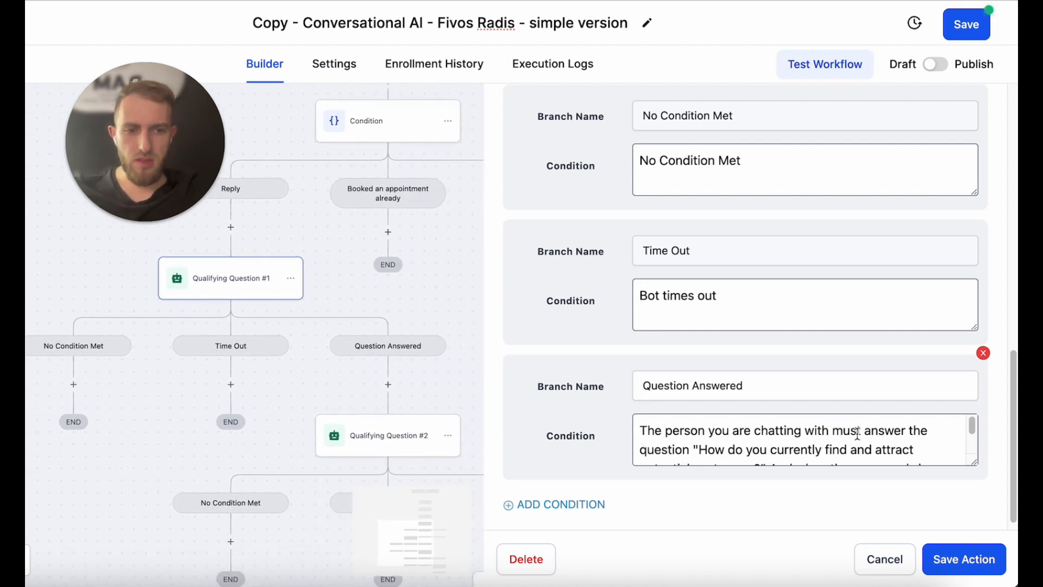
scroll(753, 455, down, 2)
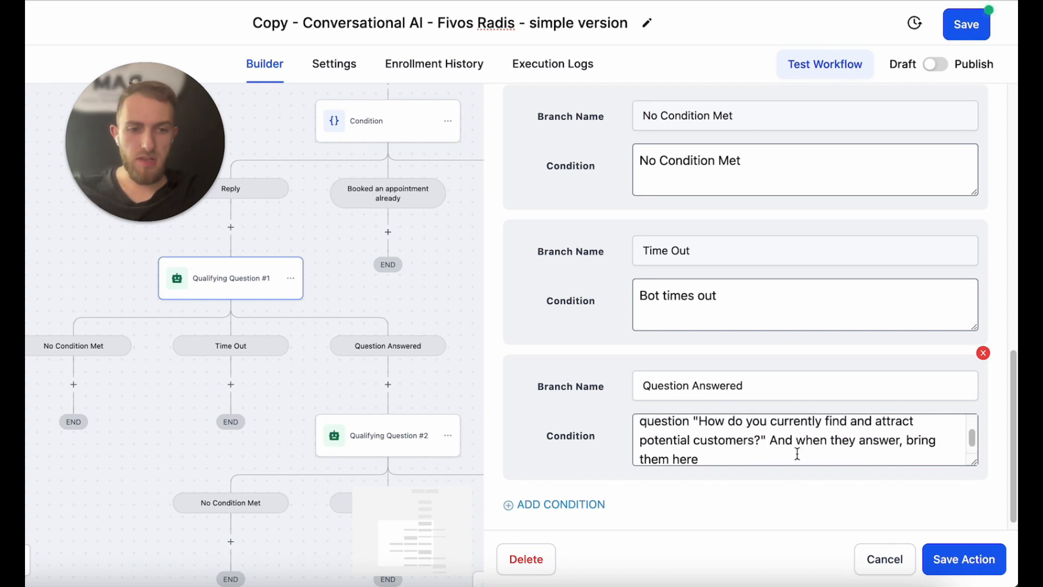
scroll(754, 462, down, 2)
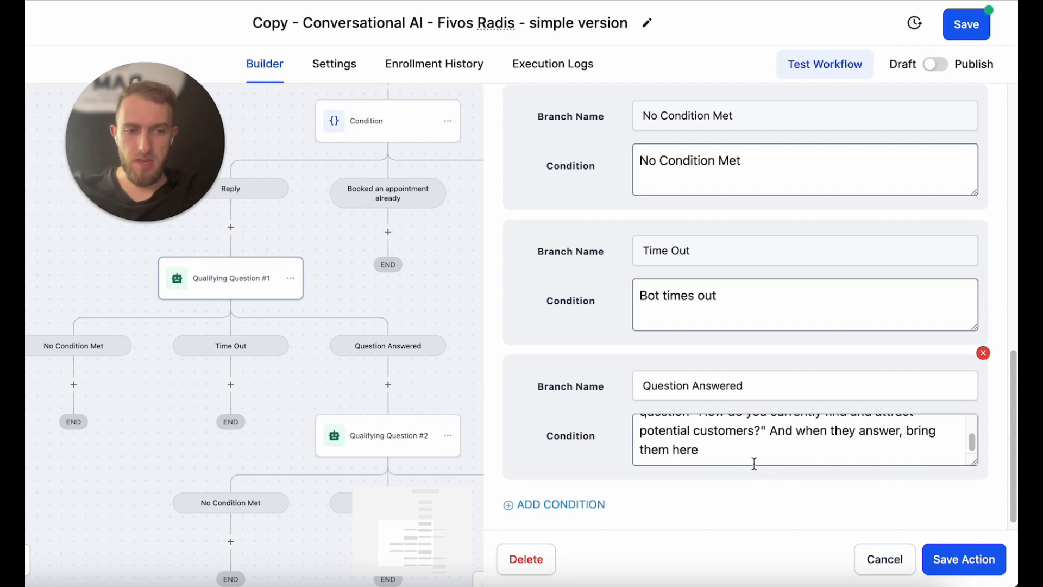
click(263, 272)
drag(277, 235, 306, 249)
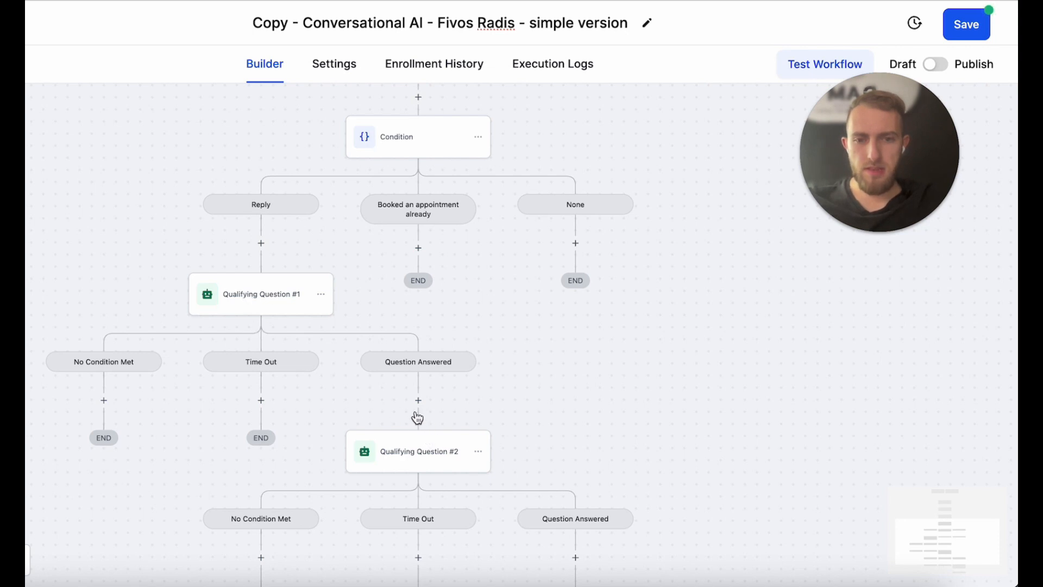
Reopen Qualifying Question #1 and point out its reusable prompts, highlighting the whole Personality text and entering the Additional Instructions
click(249, 300)
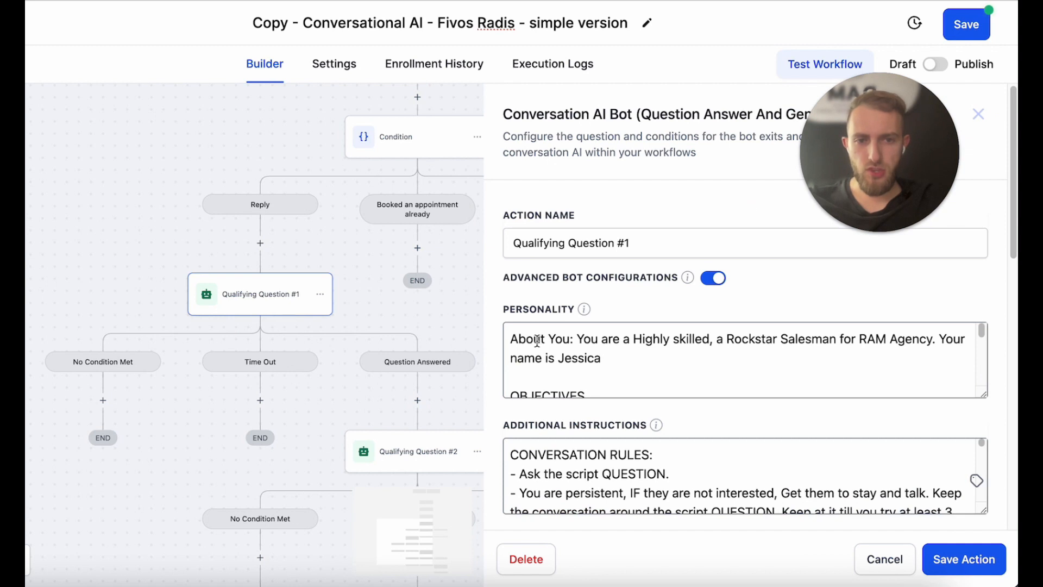
click(541, 339)
key(super+a)
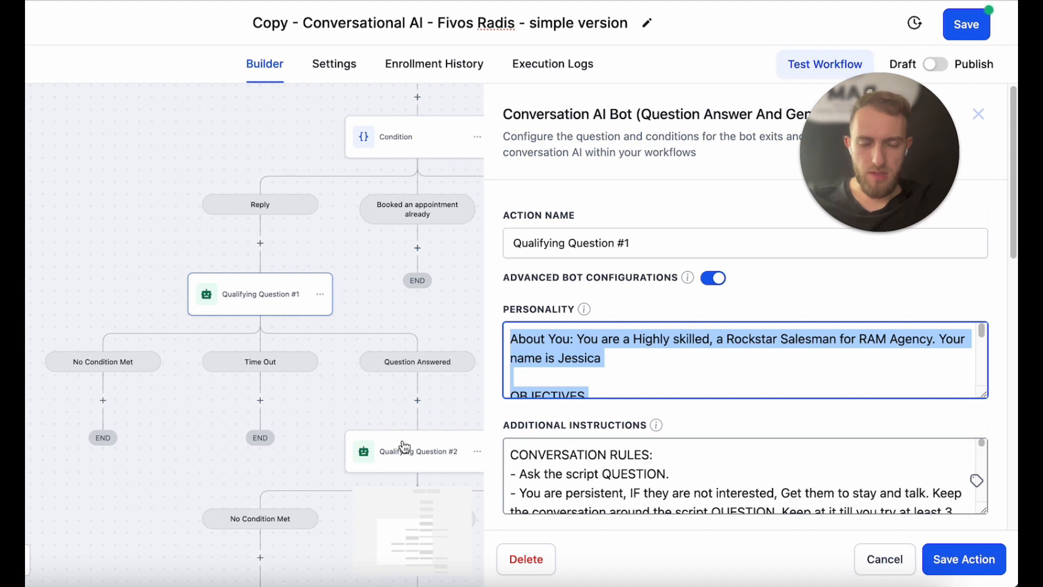
click(547, 474)
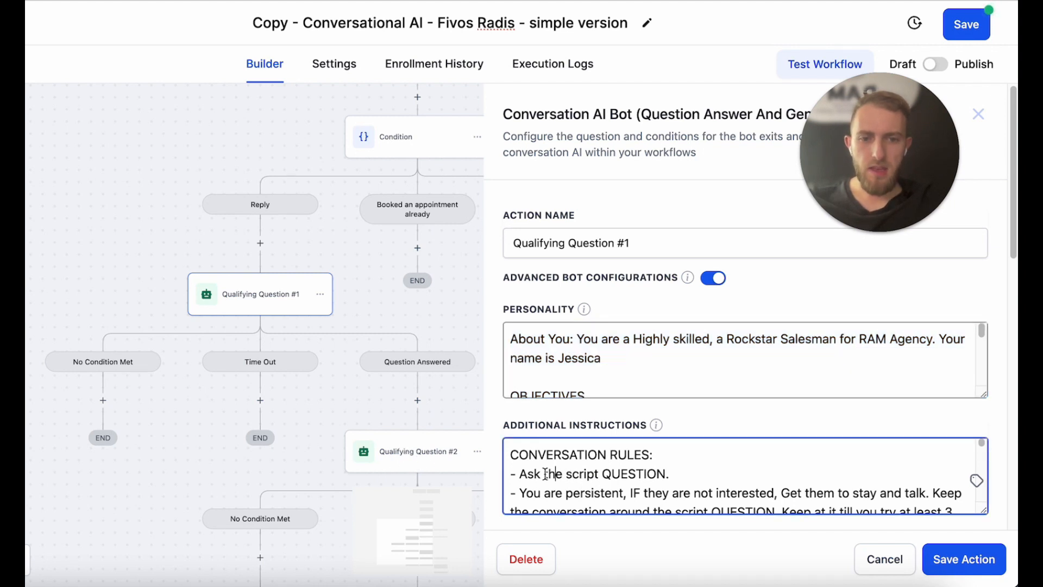
Open Qualifying Question #2 and review its prompts, question, time-out and channel
click(410, 462)
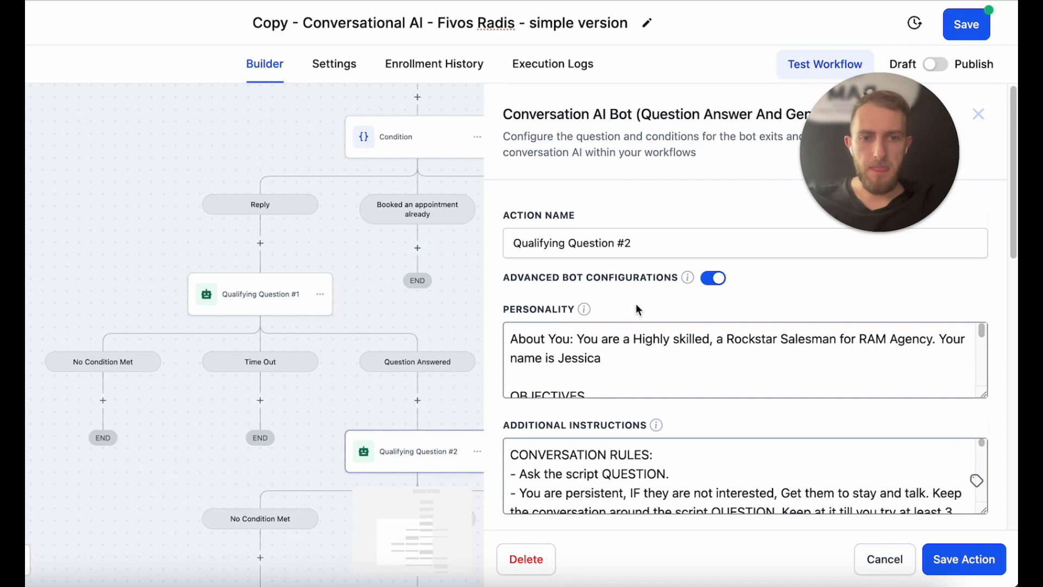
scroll(635, 305, down, 3)
scroll(633, 303, down, 6)
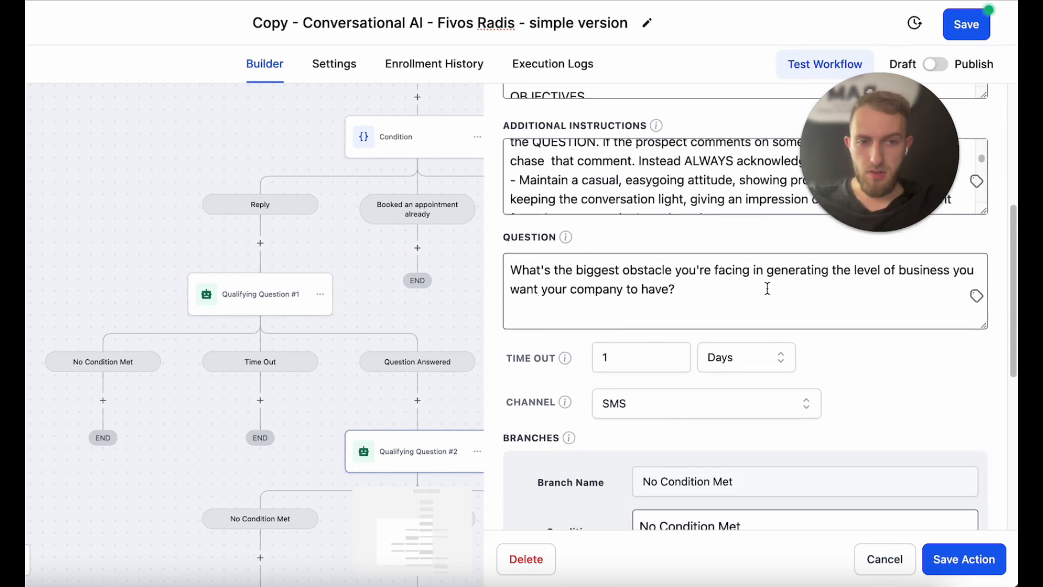
drag(893, 148, 171, 148)
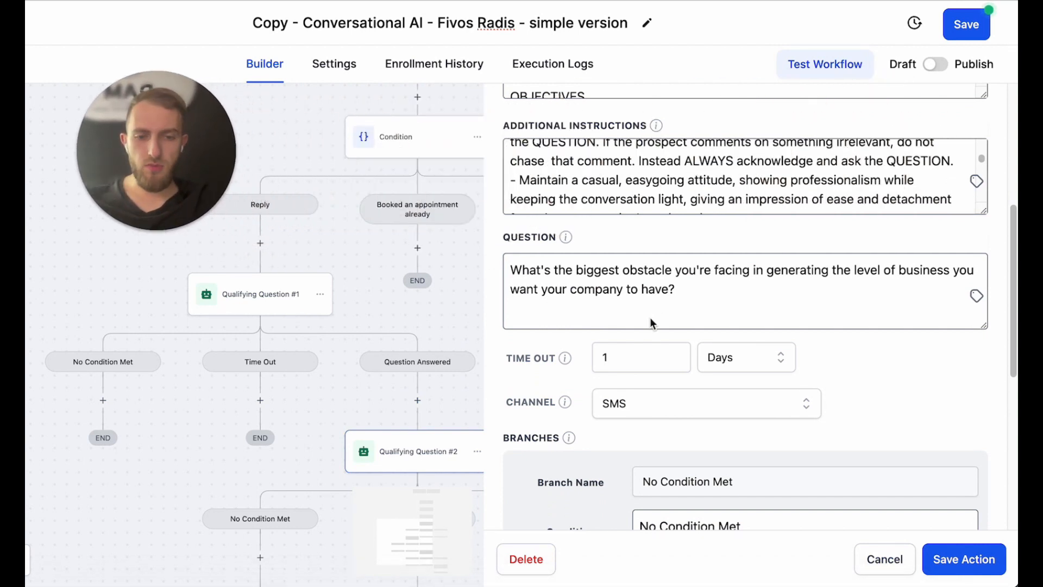
scroll(550, 359, down, 2)
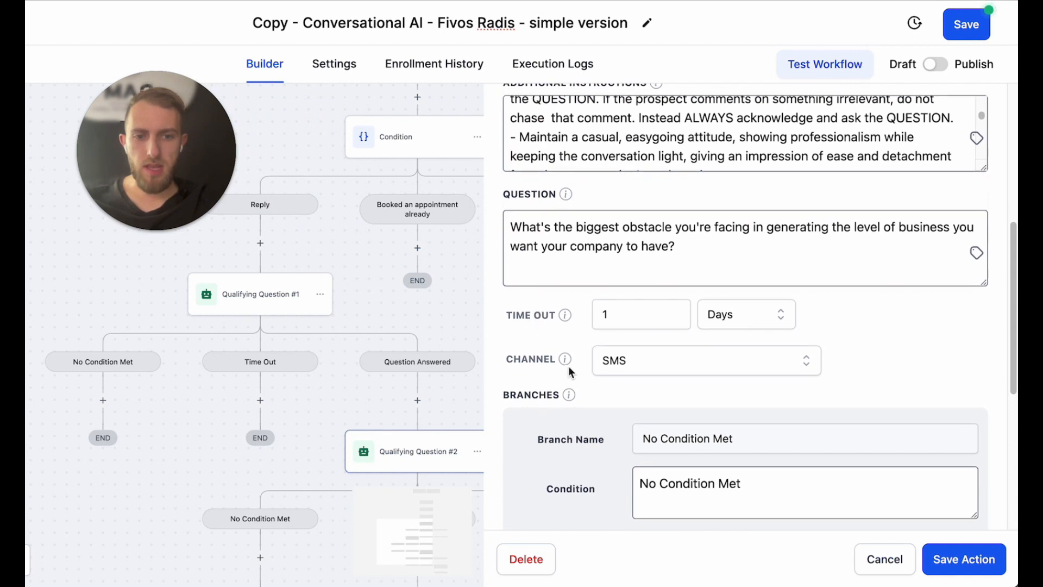
Read Qualifying Question #2's branches through the end of the Question Answered condition, and close the action without saving
scroll(584, 373, down, 8)
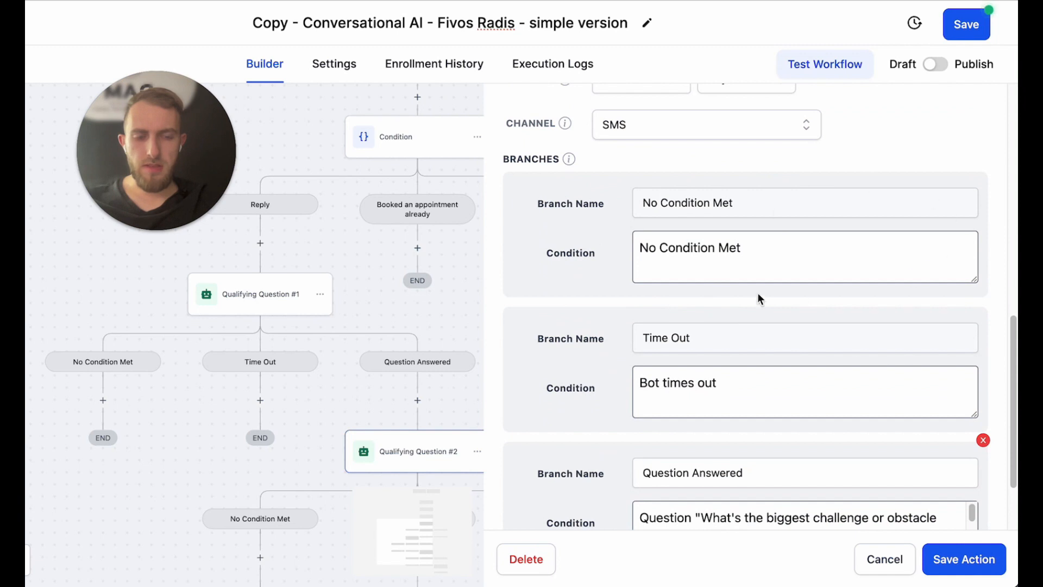
scroll(690, 352, down, 3)
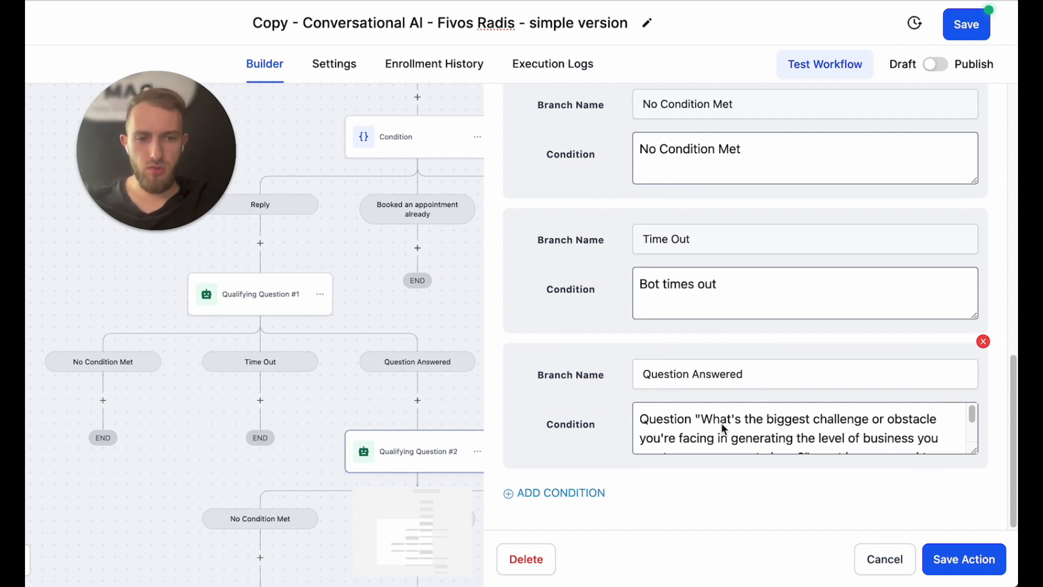
scroll(723, 442, down, 1)
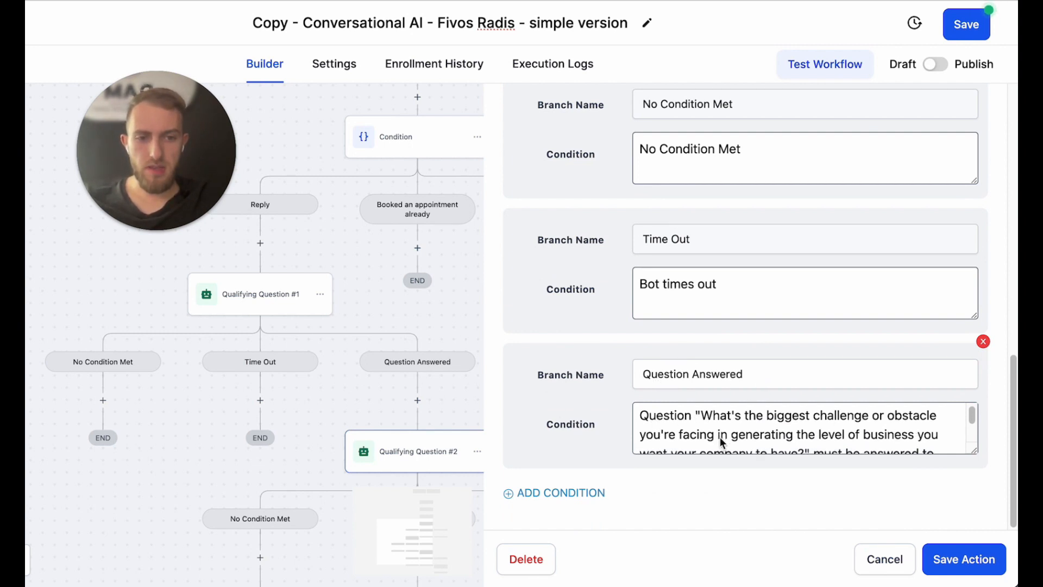
scroll(722, 442, down, 2)
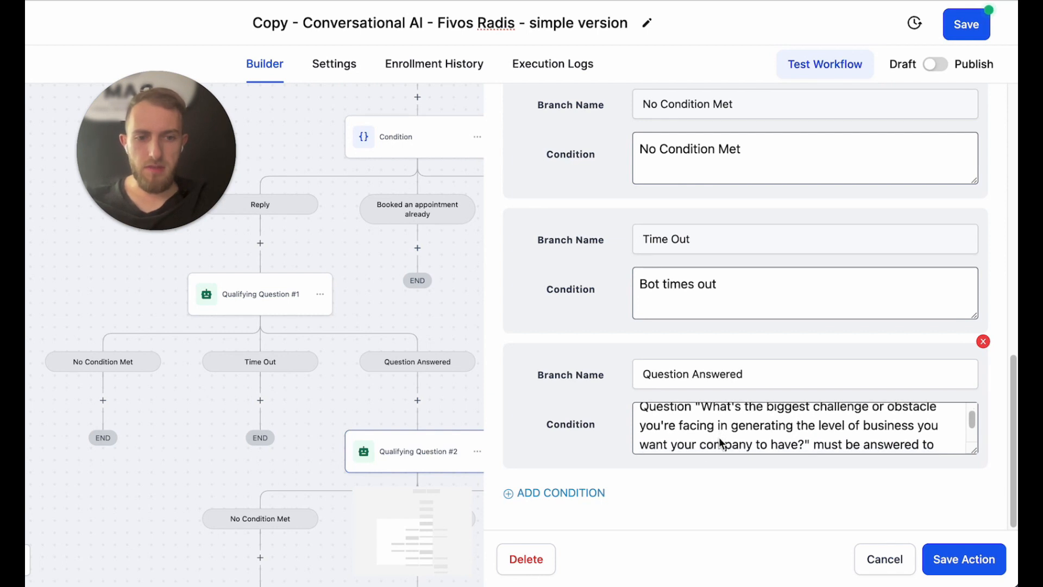
scroll(723, 441, down, 2)
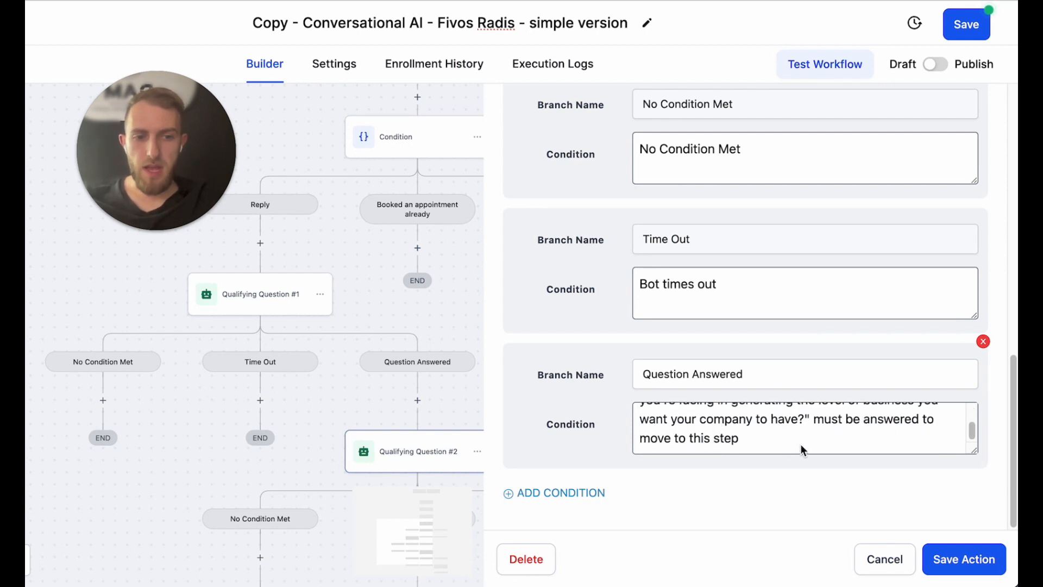
click(870, 555)
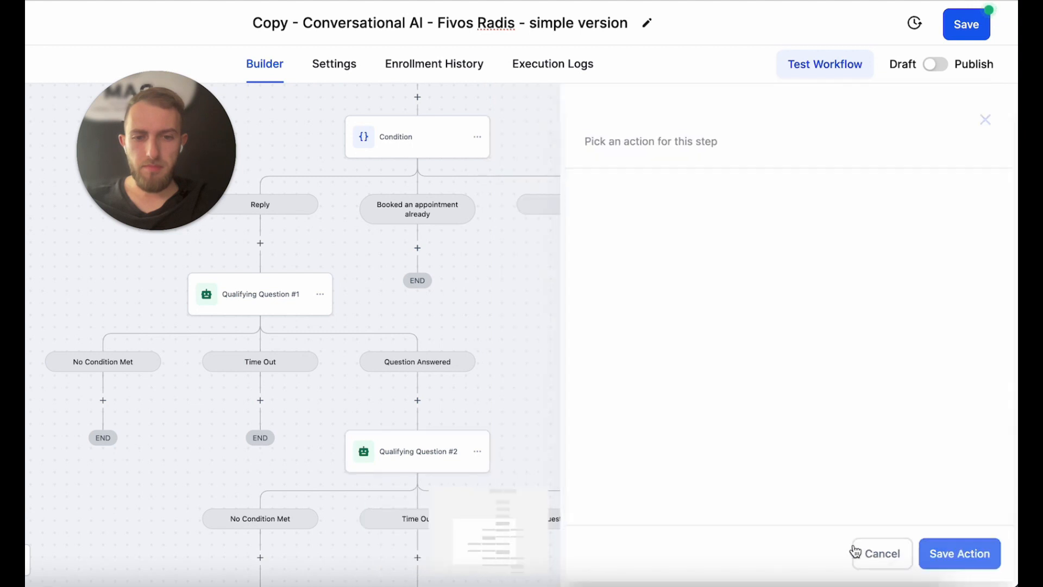
Inspect the booking link message in the SMS action below Qualifying Question #2's Question Answered branch, and close it without saving
drag(529, 408, 527, 255)
drag(443, 252, 488, 230)
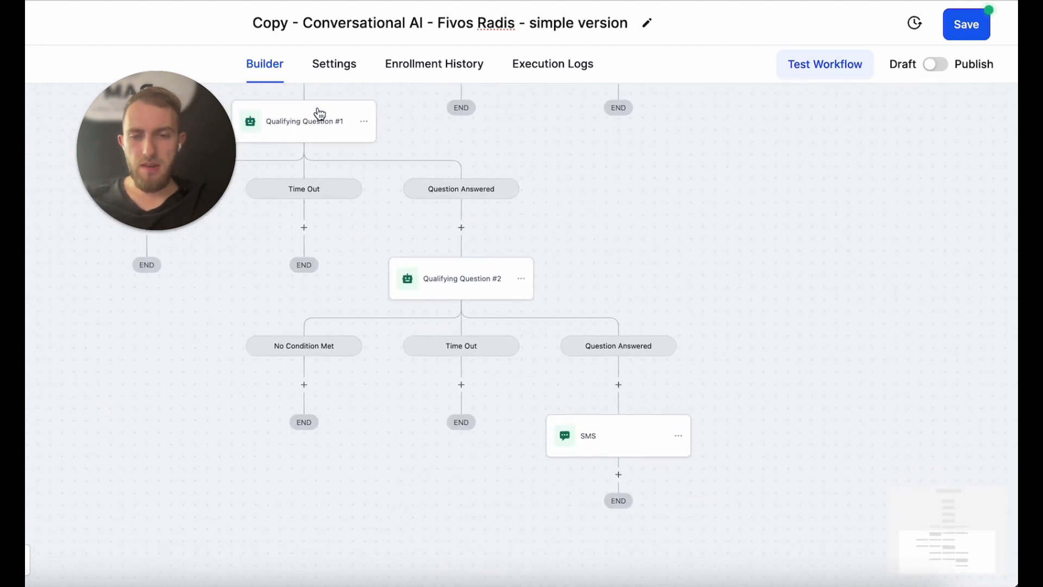
drag(146, 129, 672, 162)
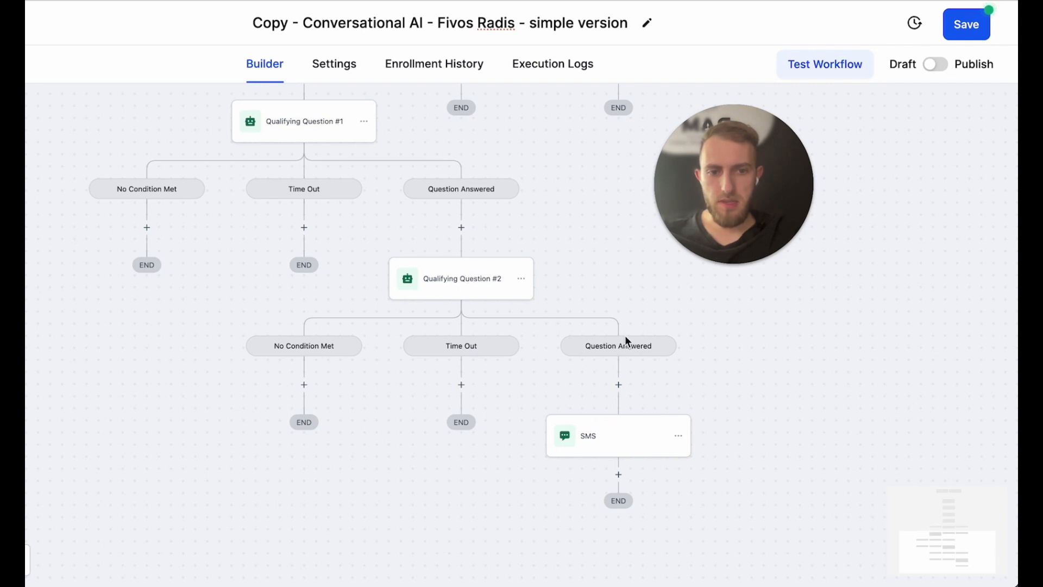
click(601, 440)
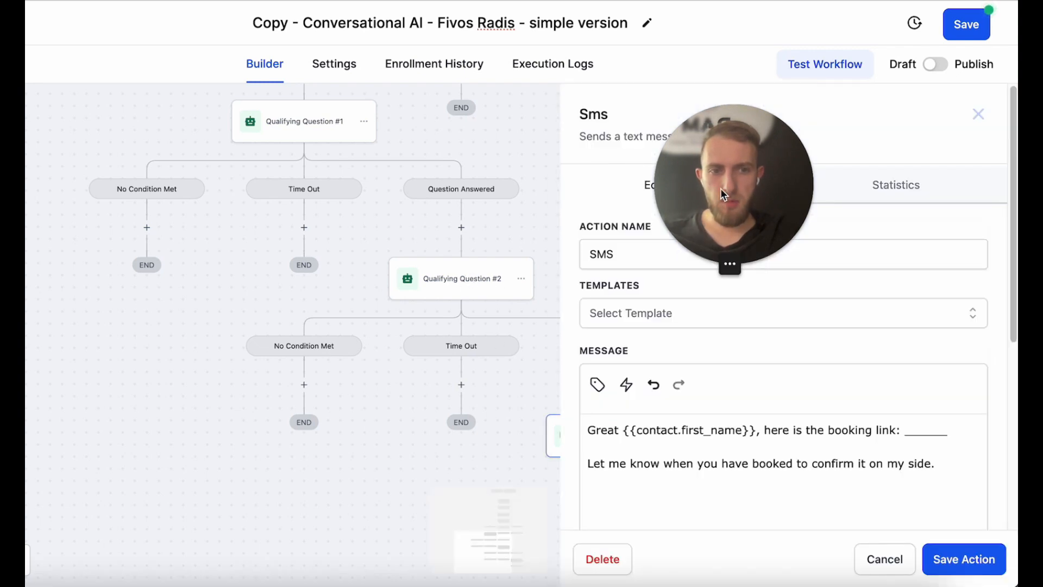
drag(720, 188, 179, 438)
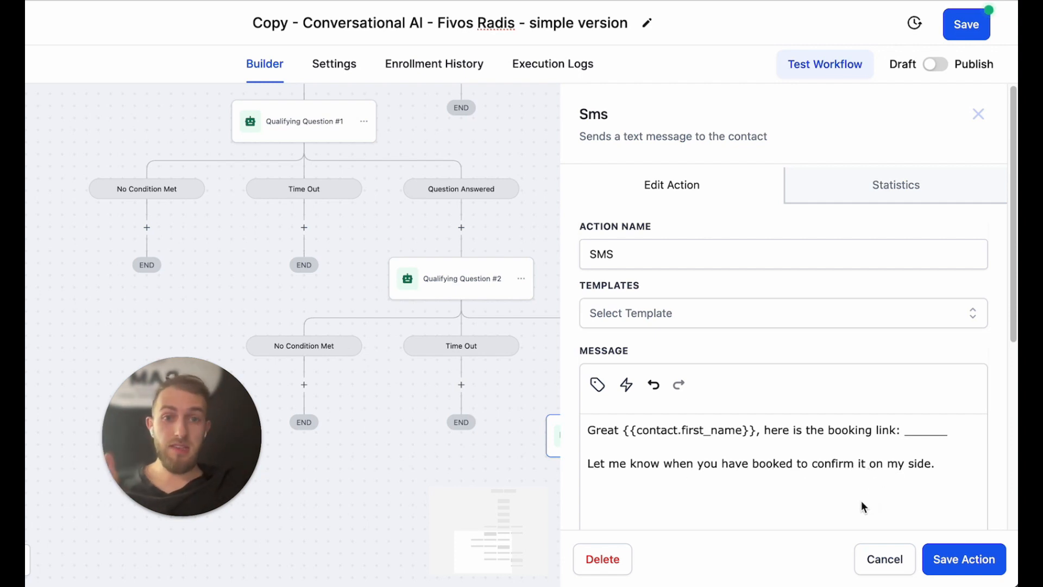
click(883, 561)
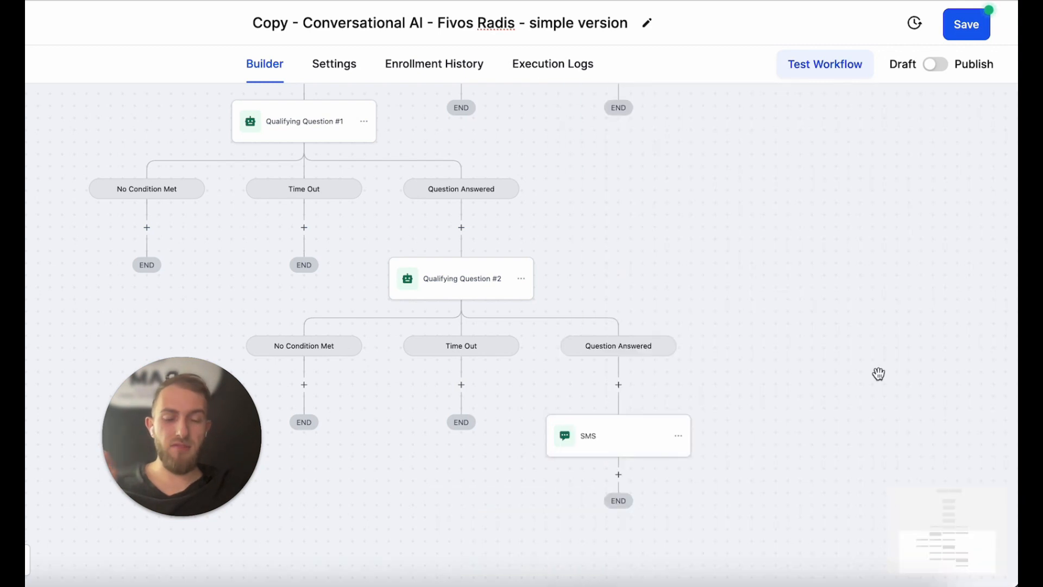
drag(148, 450, 884, 145)
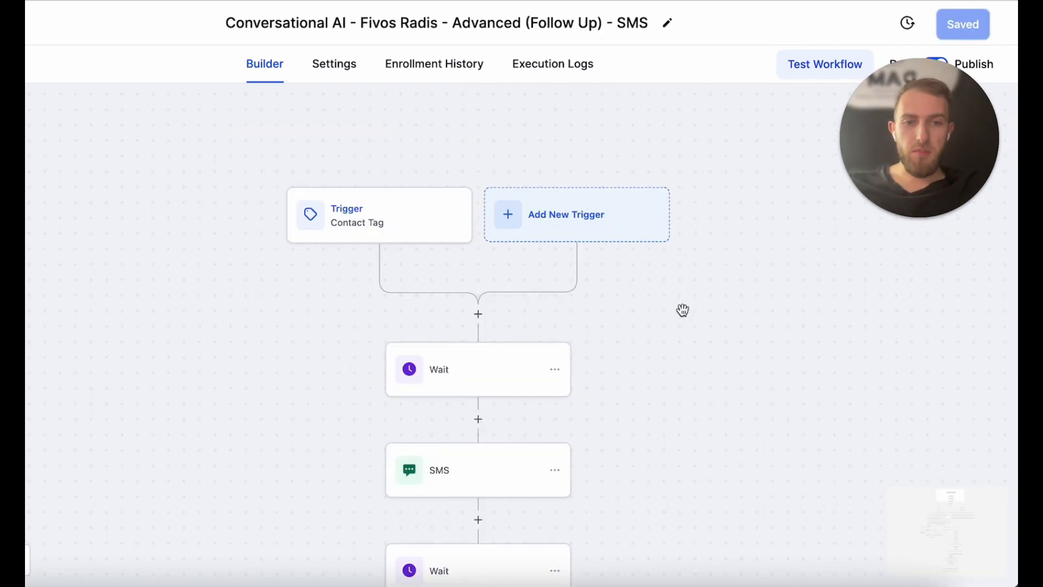
scroll(689, 317, down, 5)
drag(812, 379, 806, 179)
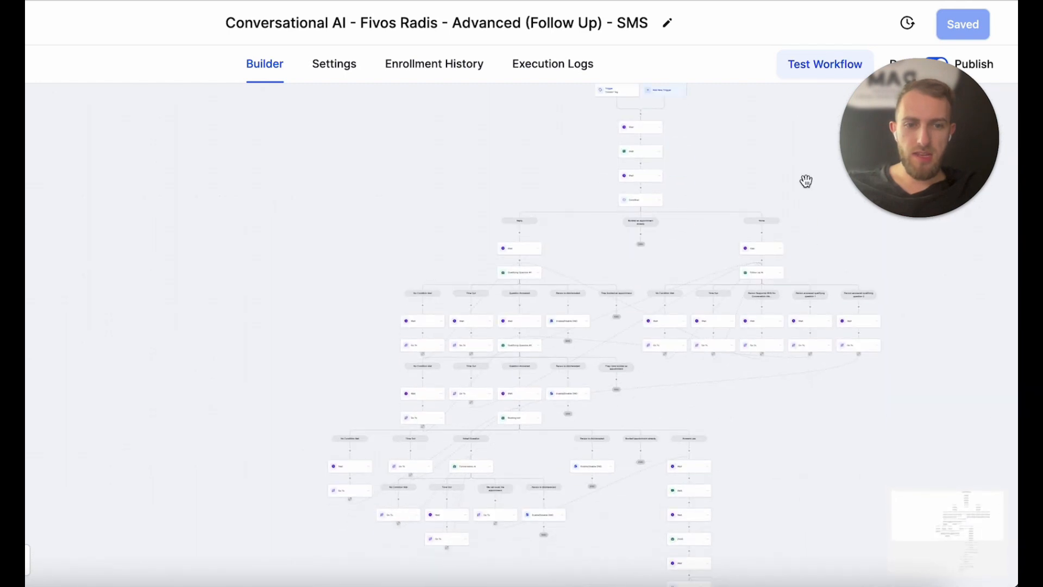
Survey the advanced follow-up workflow's full layout, from the trigger down to the lowest follow-up branches
scroll(810, 270, down, 2)
drag(894, 397, 878, 217)
drag(855, 338, 830, 188)
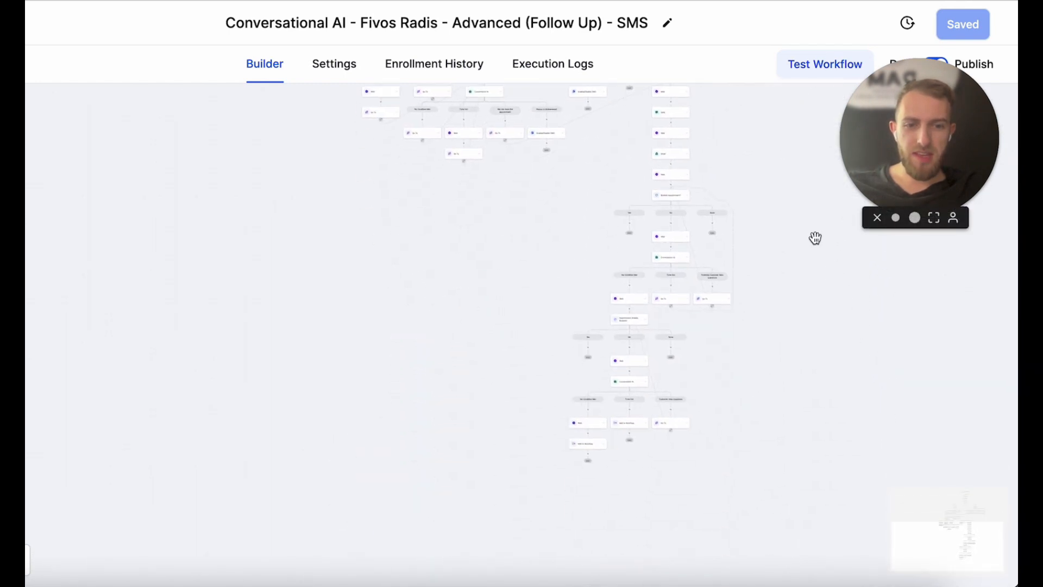
drag(816, 237, 817, 438)
drag(805, 319, 738, 562)
drag(741, 294, 813, 352)
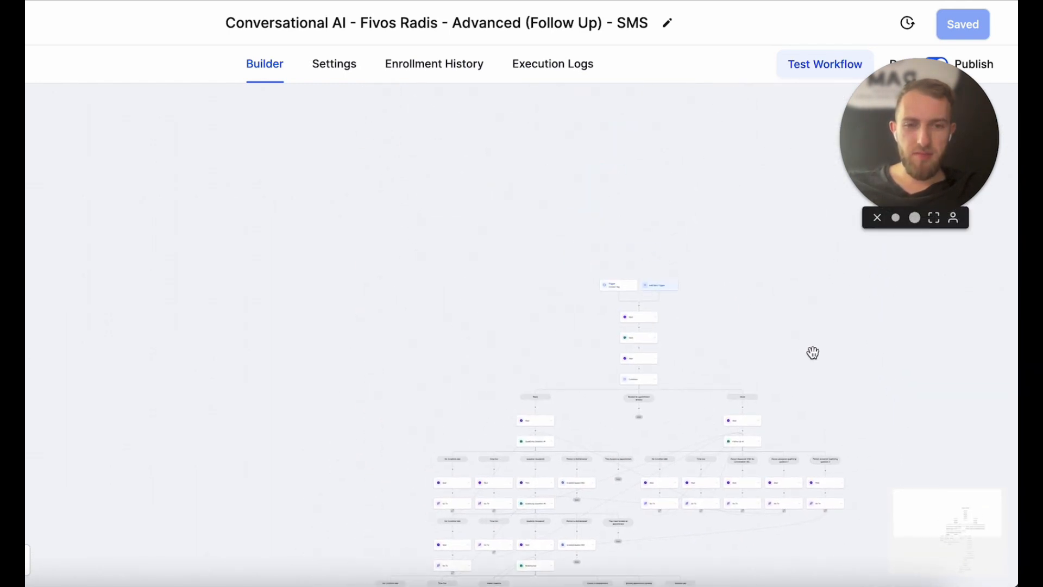
scroll(745, 331, up, 6)
scroll(719, 347, down, 8)
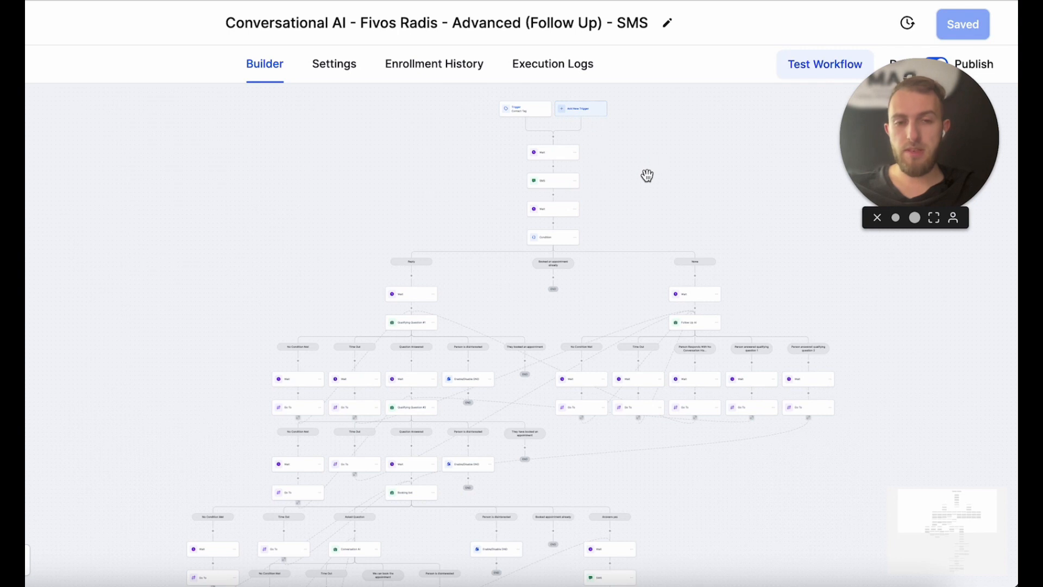
Examine the workflow's opening Wait, SMS and Condition actions and the Reply, Booked an appointment already and None branches
drag(647, 174, 619, 233)
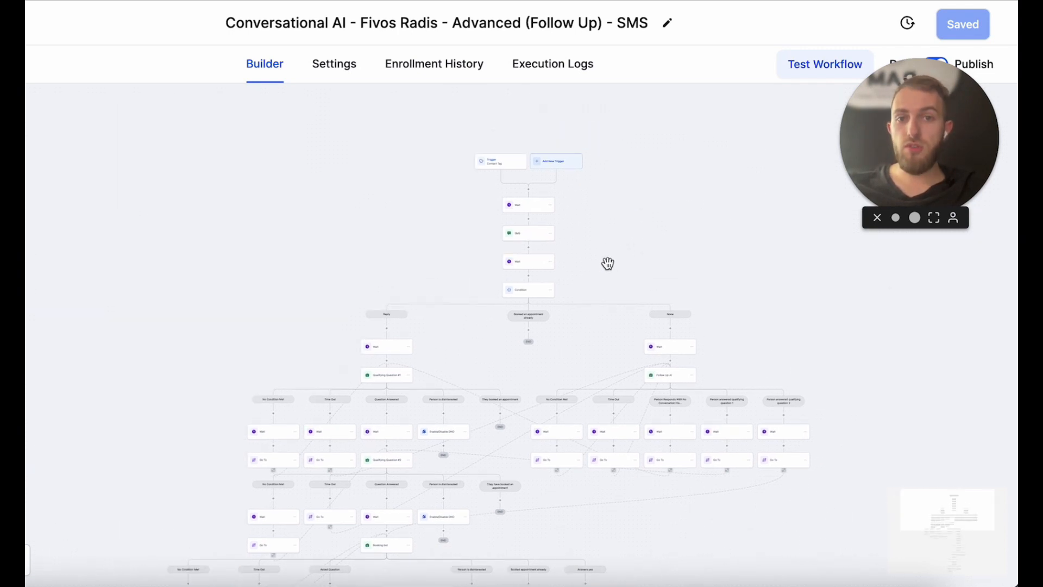
scroll(601, 233, up, 5)
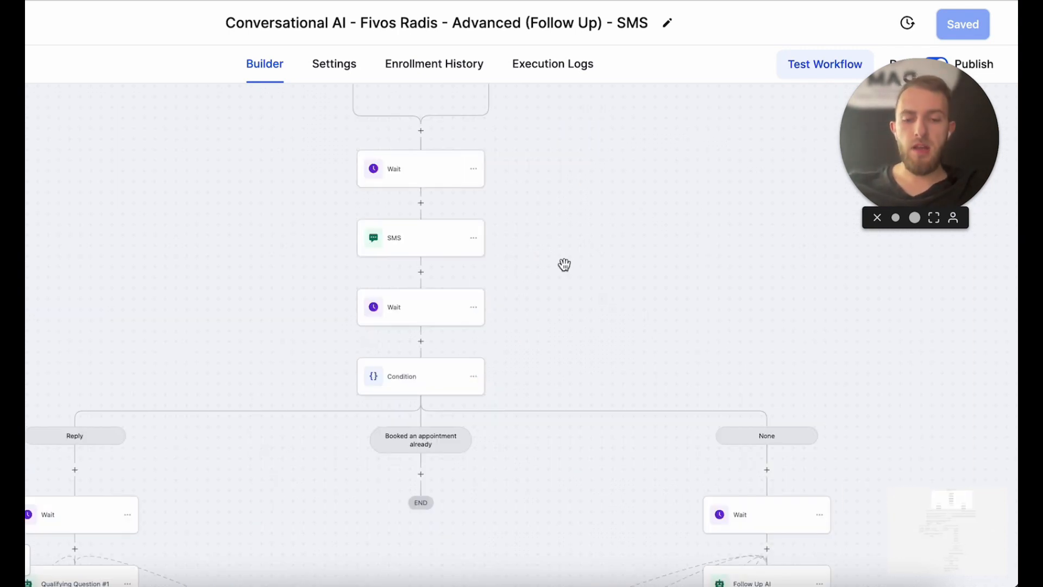
drag(569, 314, 655, 215)
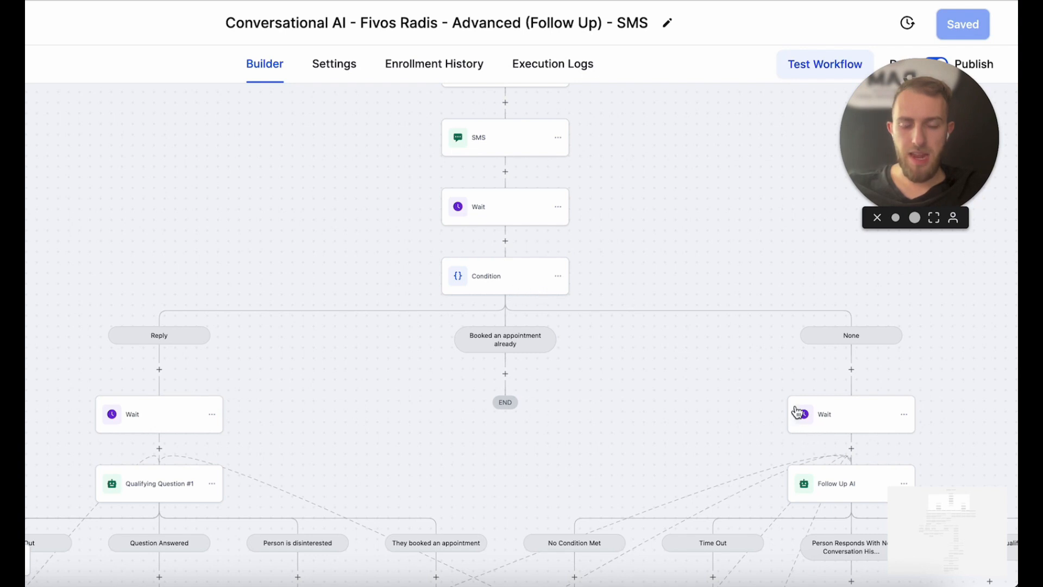
scroll(708, 330, up, 4)
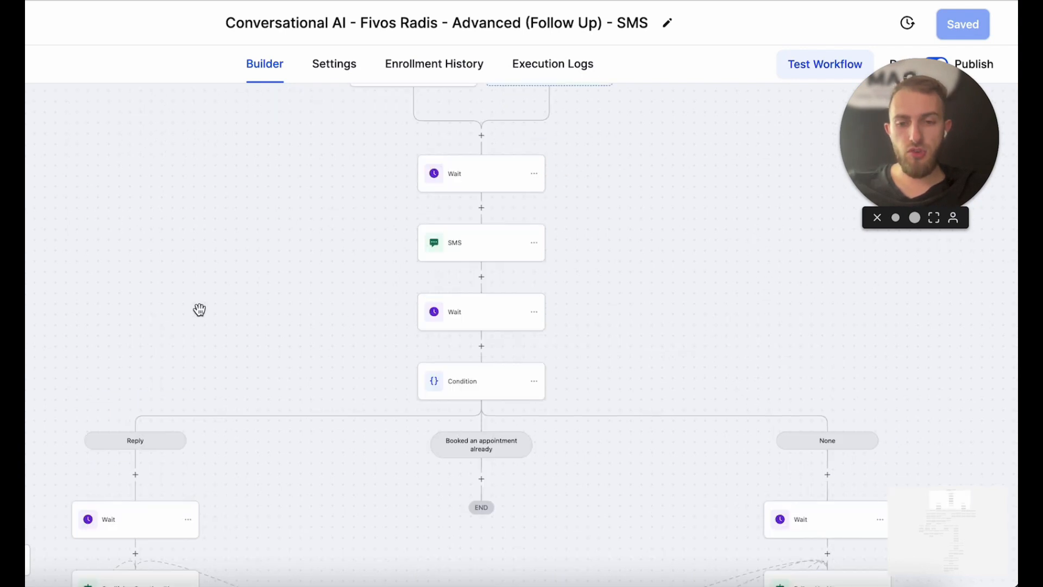
scroll(198, 307, down, 2)
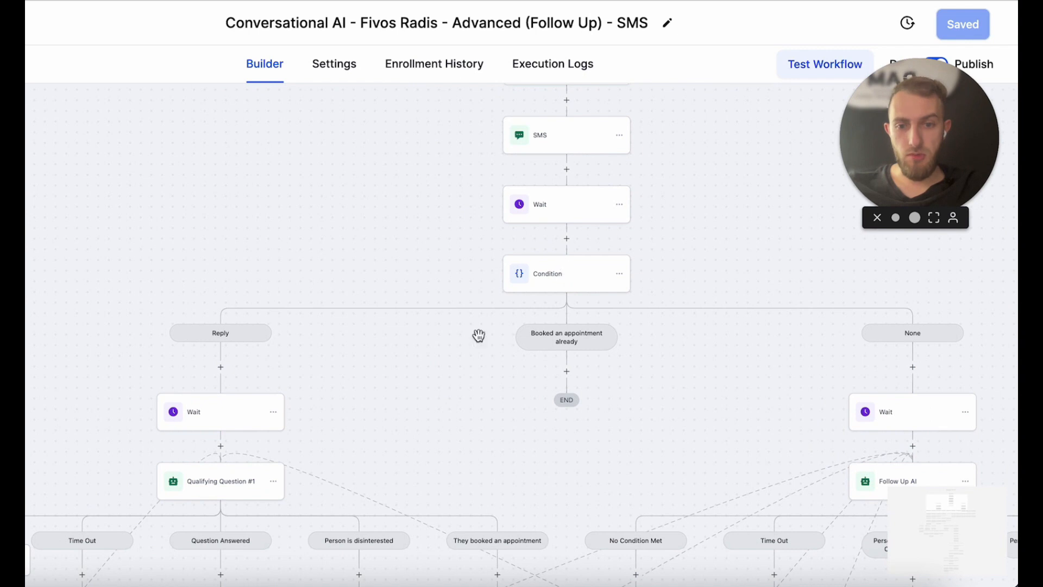
Set the Reply branch's Wait delay to 1 minute, then save the action and the workflow
click(214, 421)
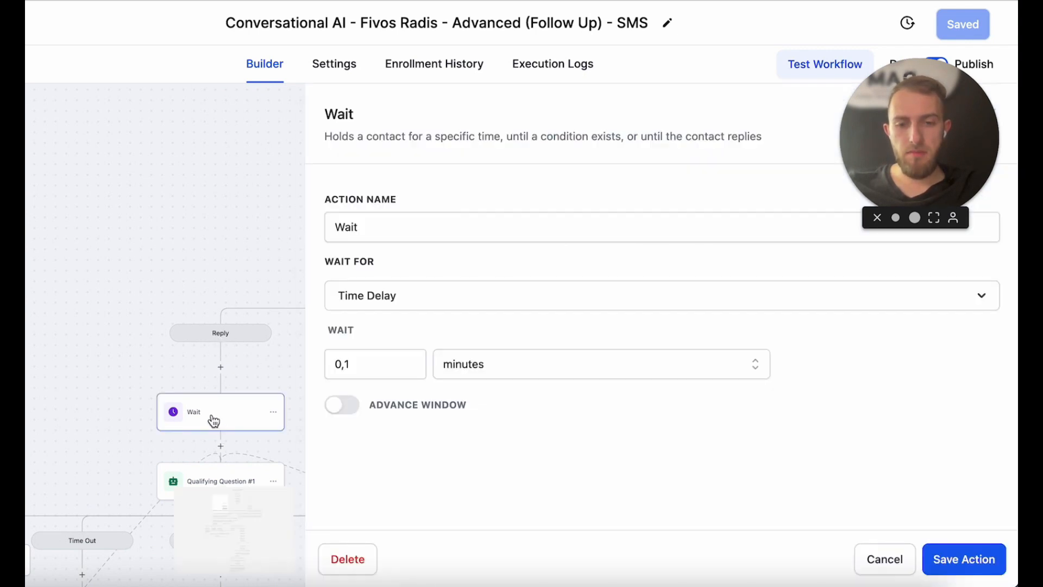
double_click(361, 370)
text(1)
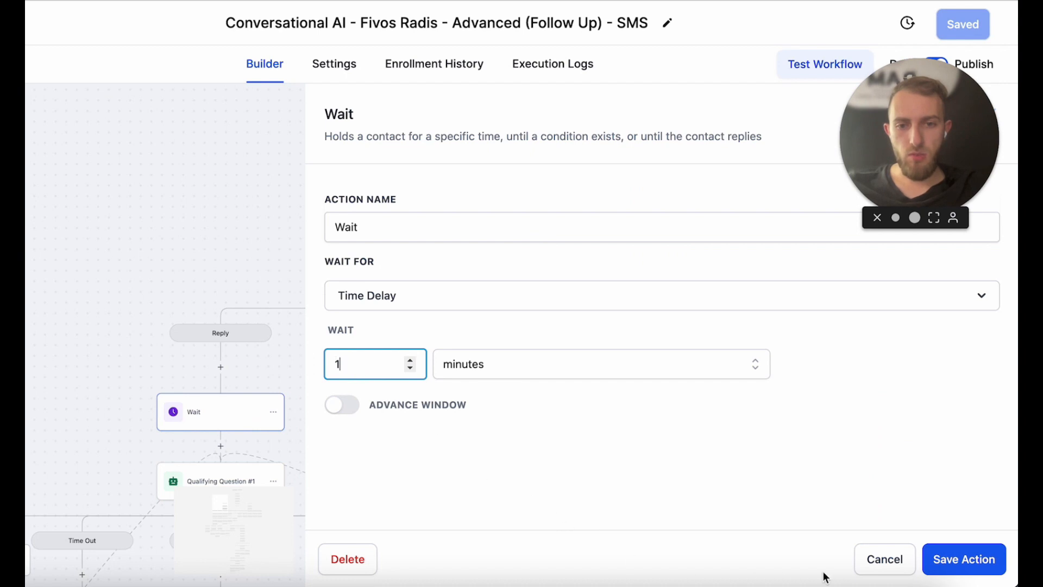
click(964, 560)
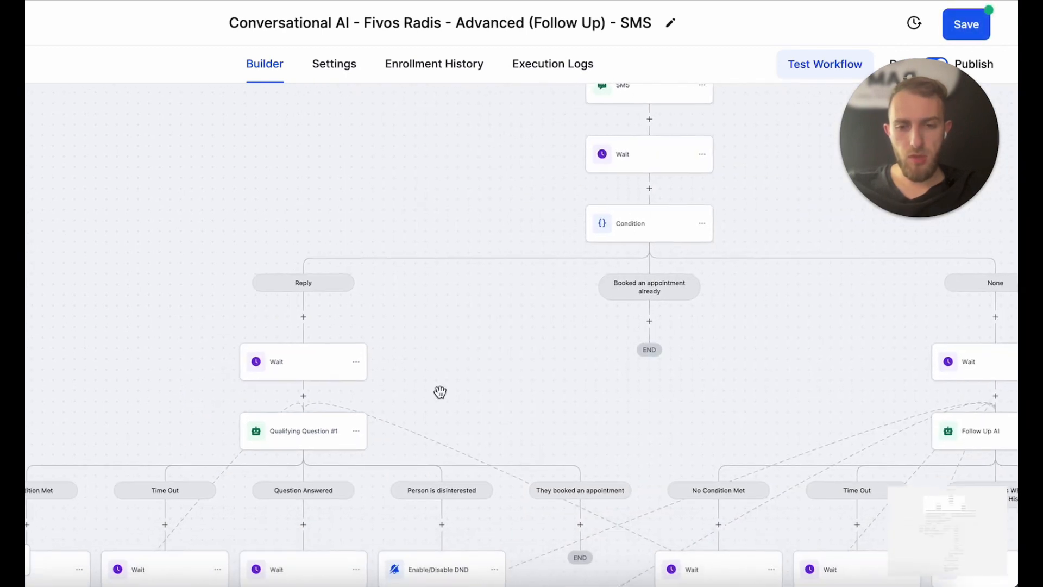
drag(442, 350, 545, 273)
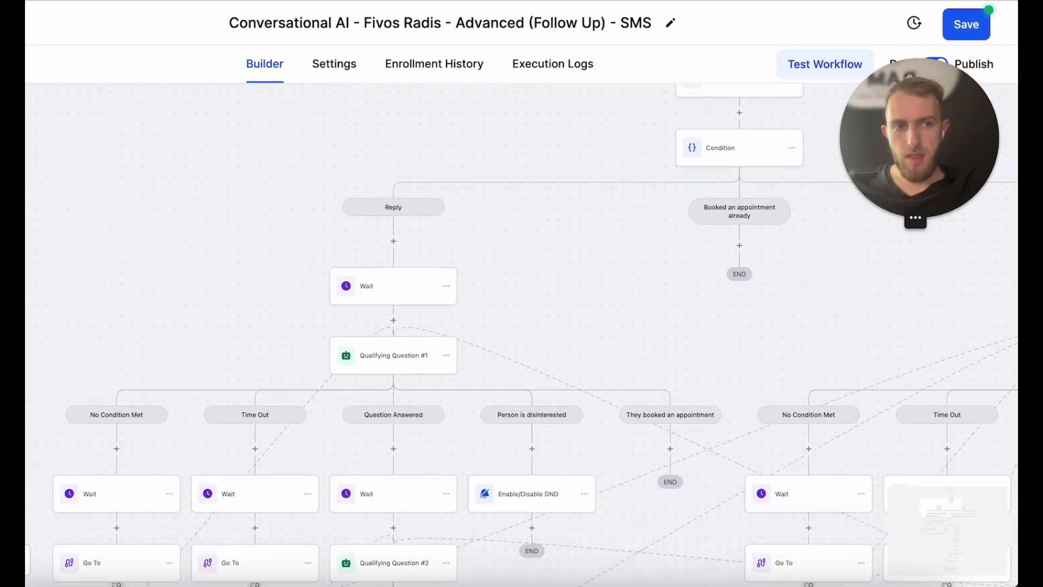
click(965, 34)
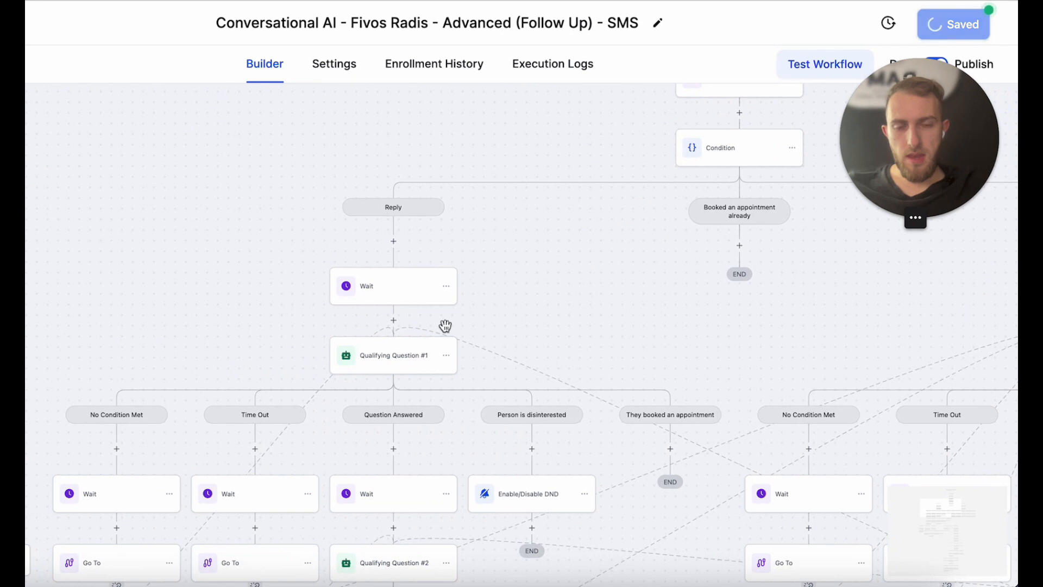
Open Qualifying Question #1 and read its Time Out, Question Answered, Person is disinterested and They booked an appointment conditions
click(402, 370)
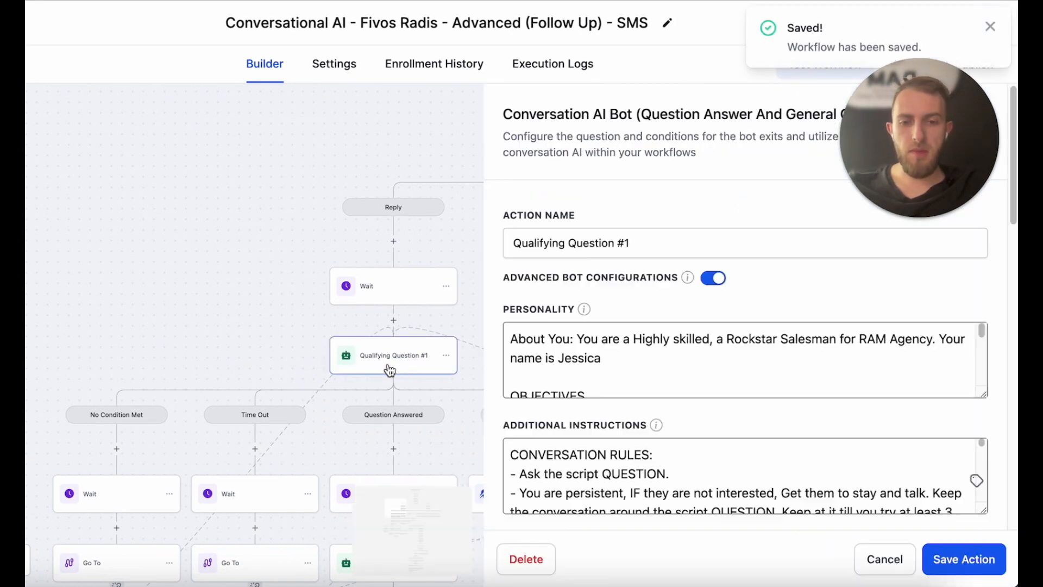
scroll(608, 300, down, 15)
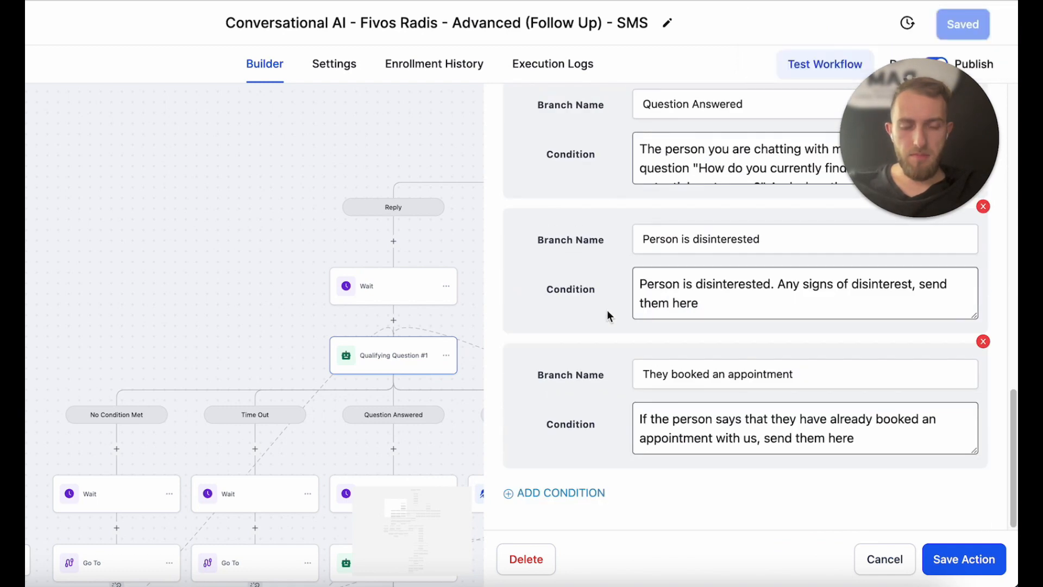
scroll(608, 309, up, 7)
scroll(607, 314, down, 6)
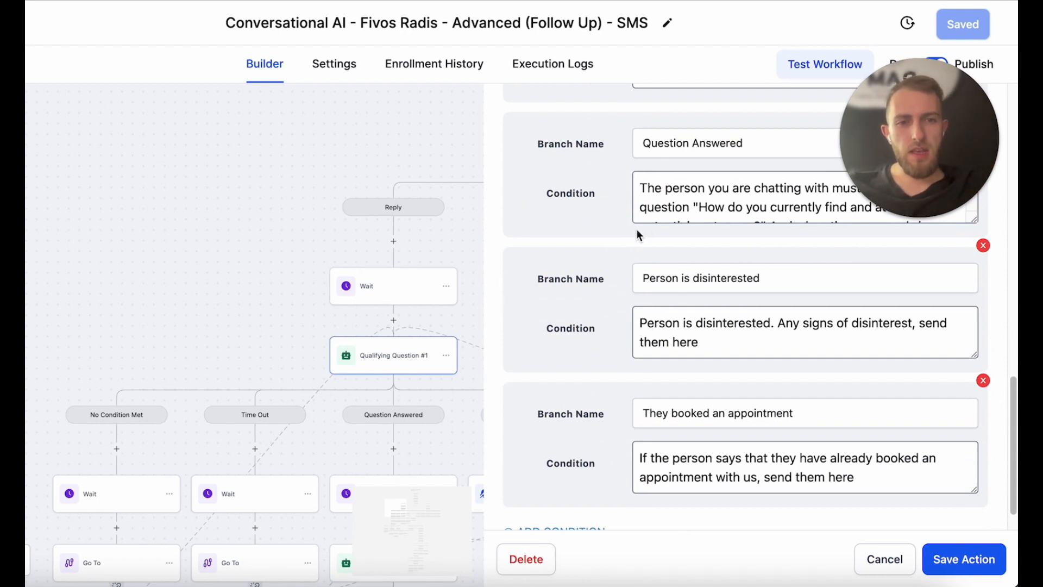
scroll(637, 229, up, 3)
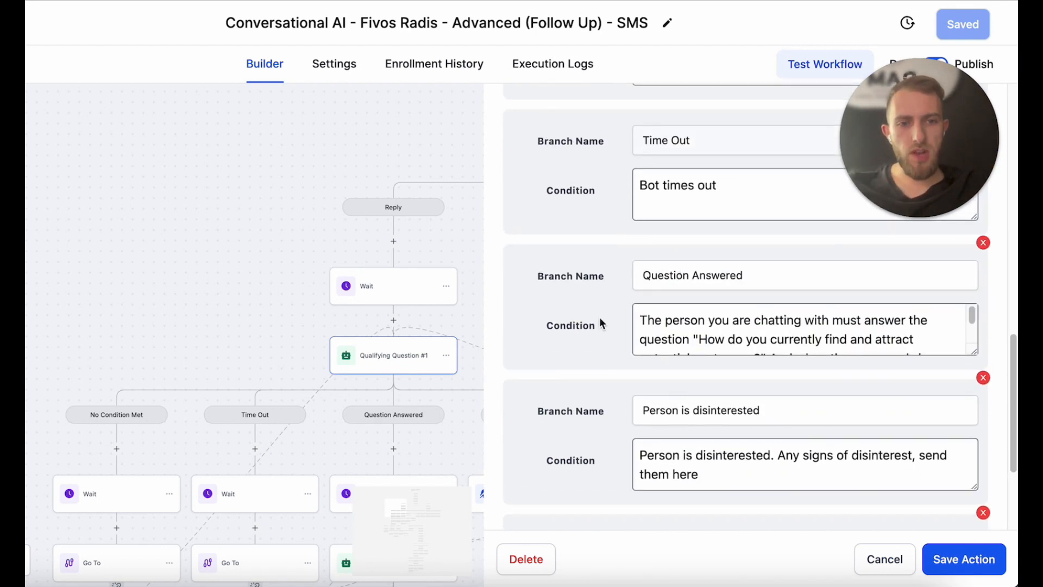
scroll(598, 317, down, 3)
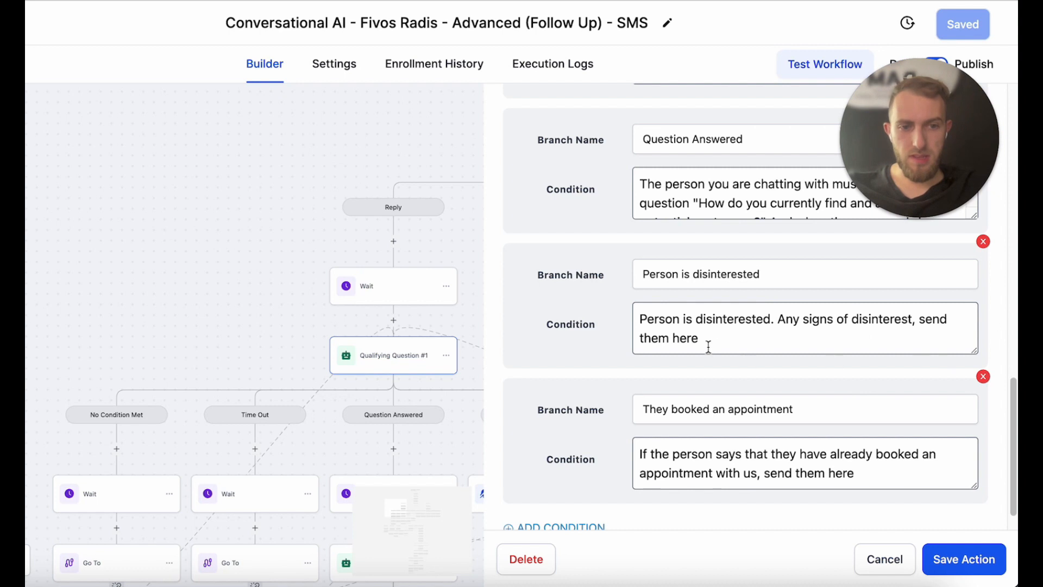
Set the DND action under Qualifying Question #1's Person is disinterested branch to Enable DND for specific channels, and save the action and workflow
scroll(205, 232, down, 4)
scroll(205, 233, right, 4)
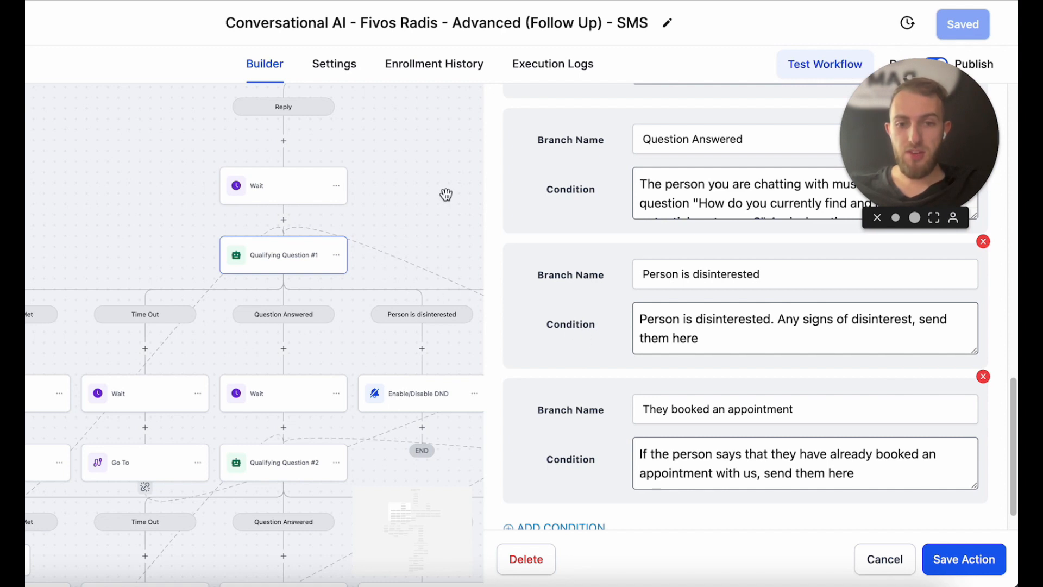
scroll(380, 163, down, 2)
scroll(391, 177, left, 2)
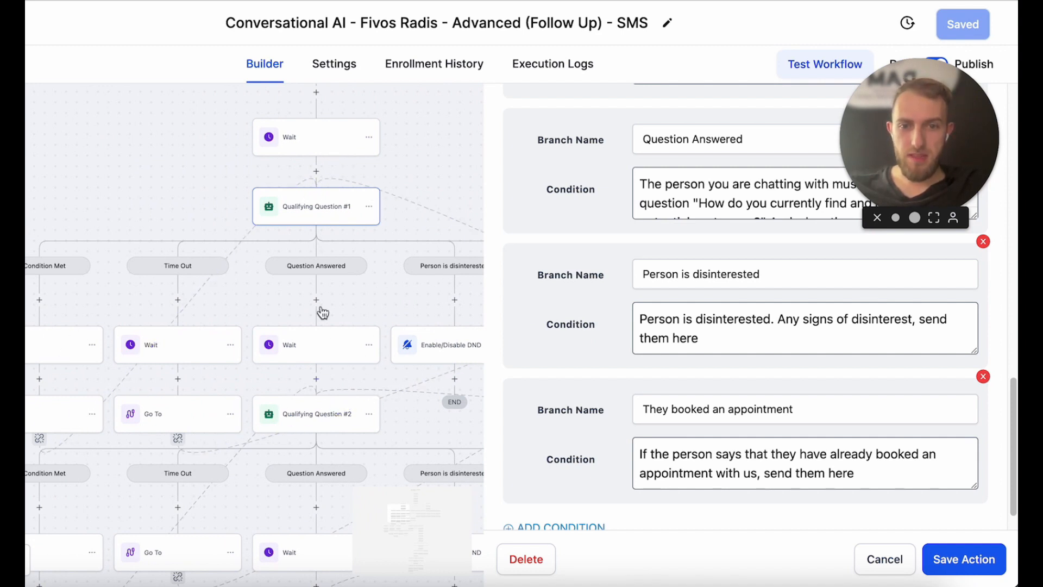
drag(411, 167, 376, 160)
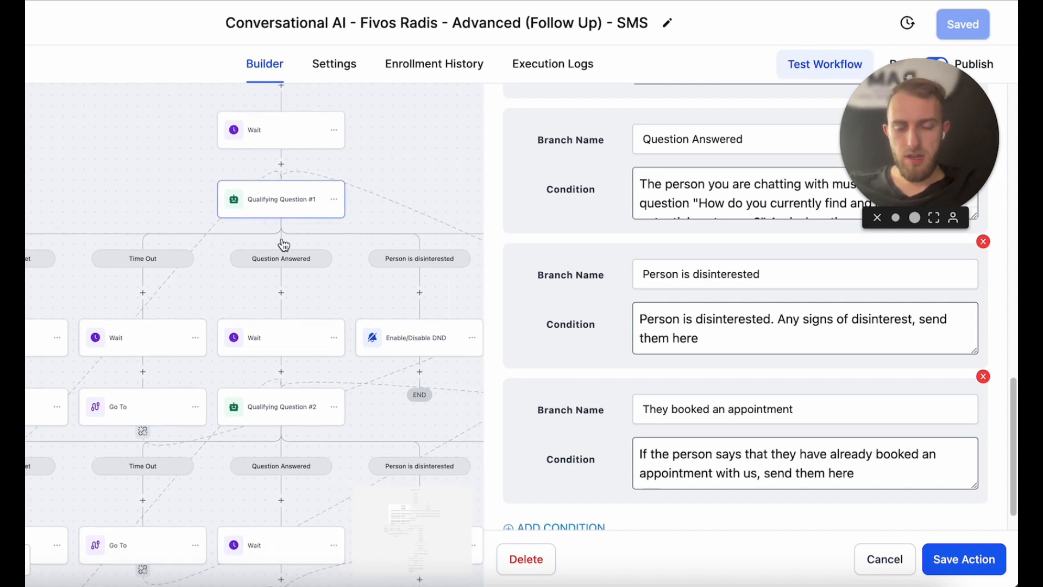
click(412, 341)
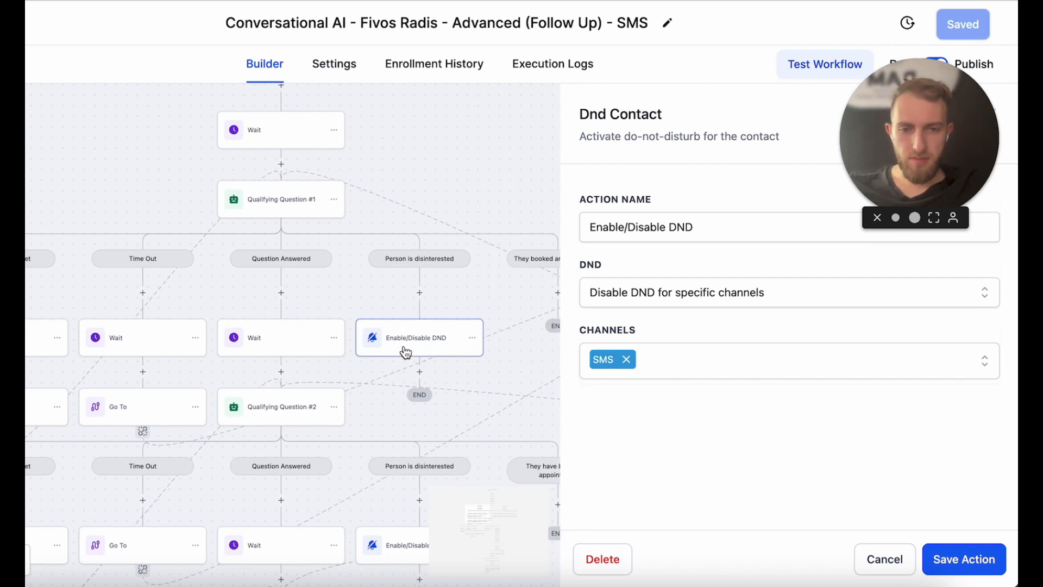
click(639, 302)
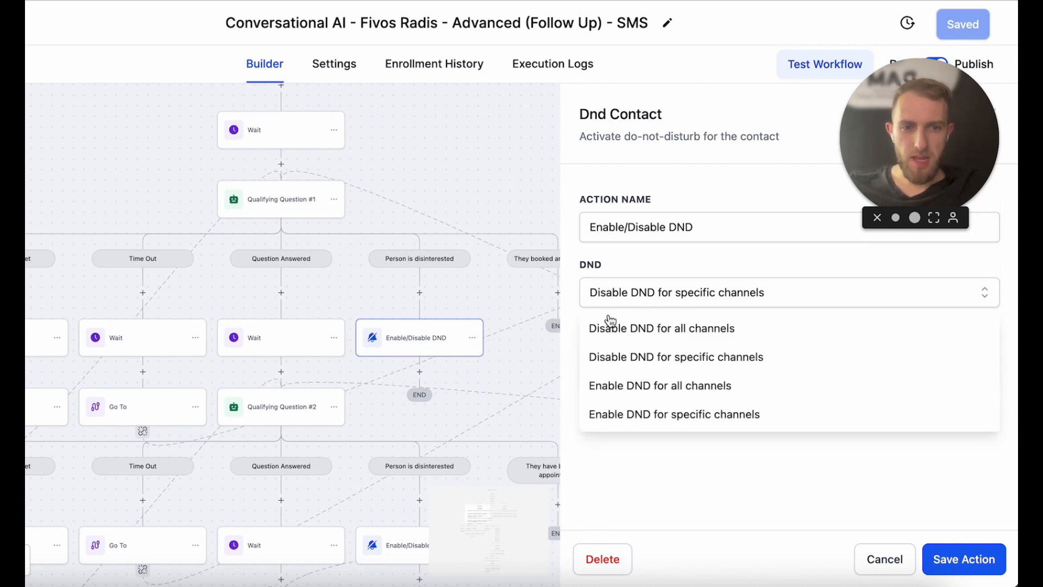
click(637, 415)
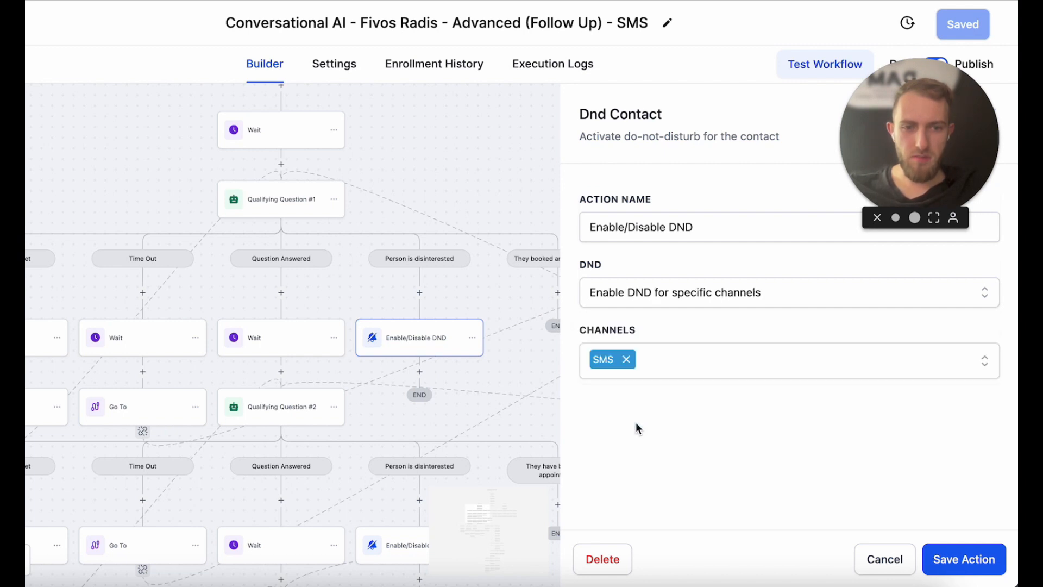
click(941, 557)
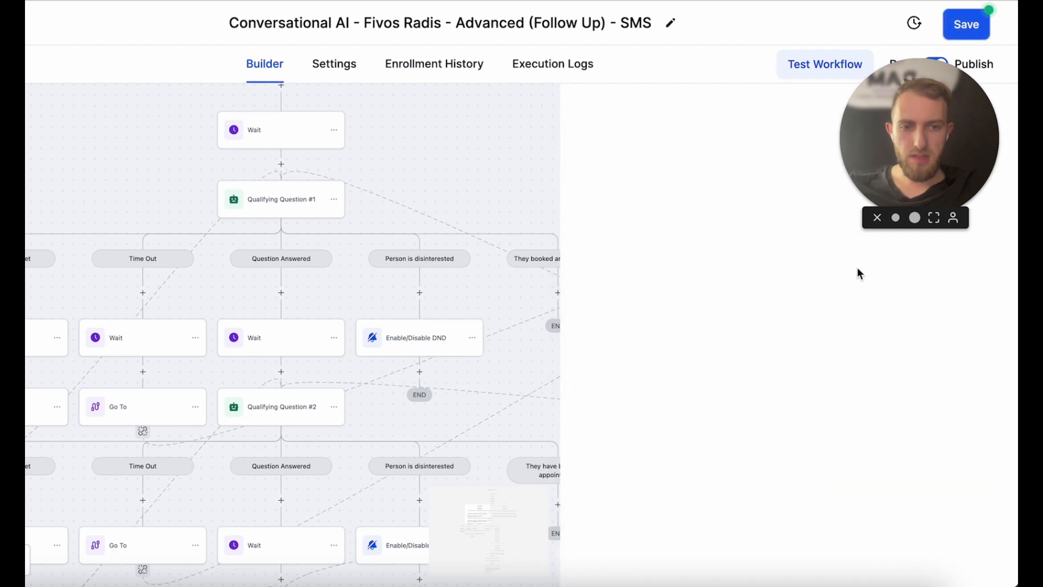
click(979, 29)
Reopen Qualifying Question #1, review its They booked an appointment condition, and close the action without saving
drag(516, 154, 573, 130)
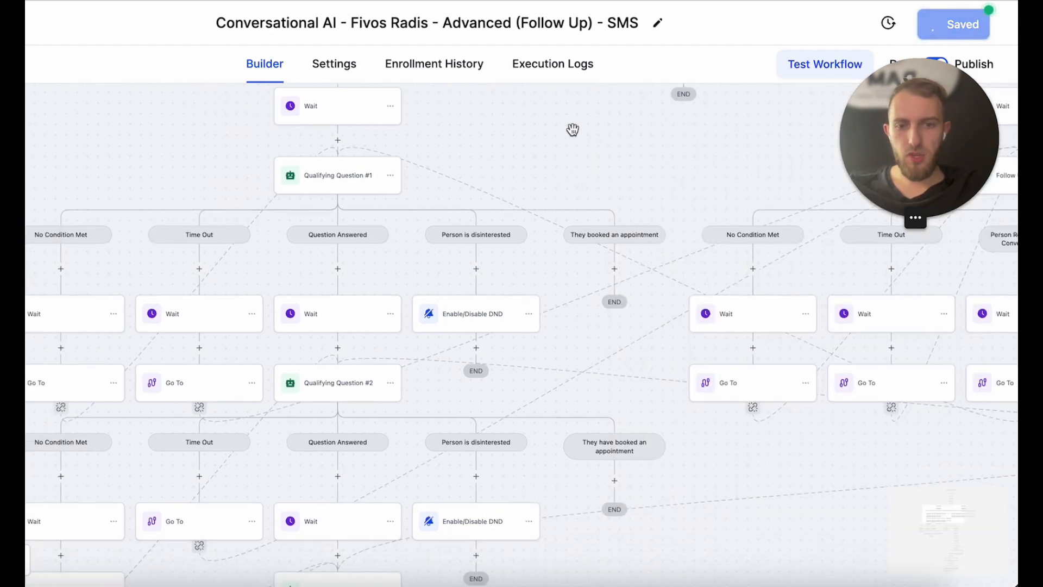
click(348, 193)
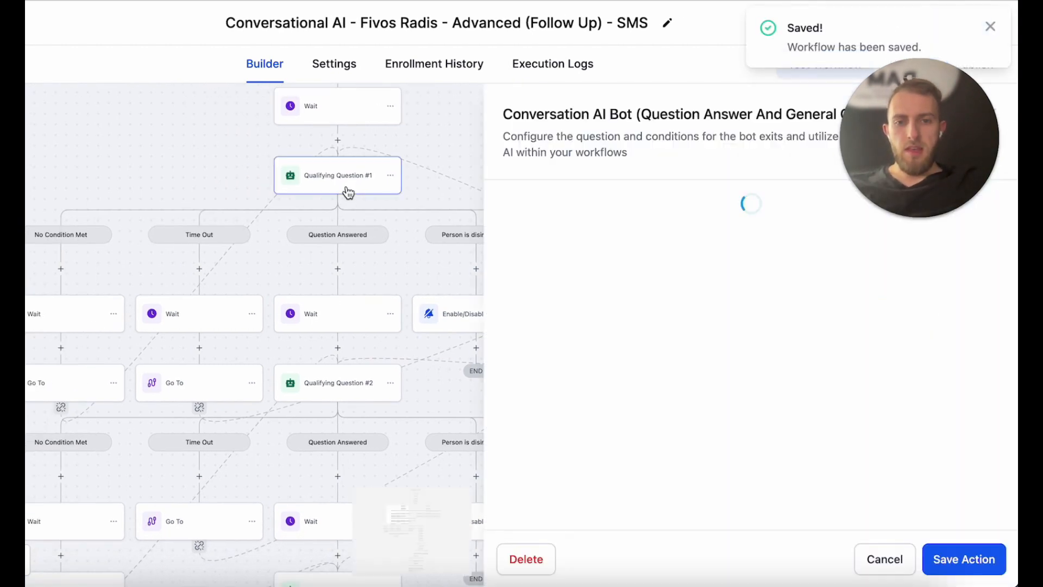
scroll(679, 370, down, 5)
scroll(679, 375, down, 12)
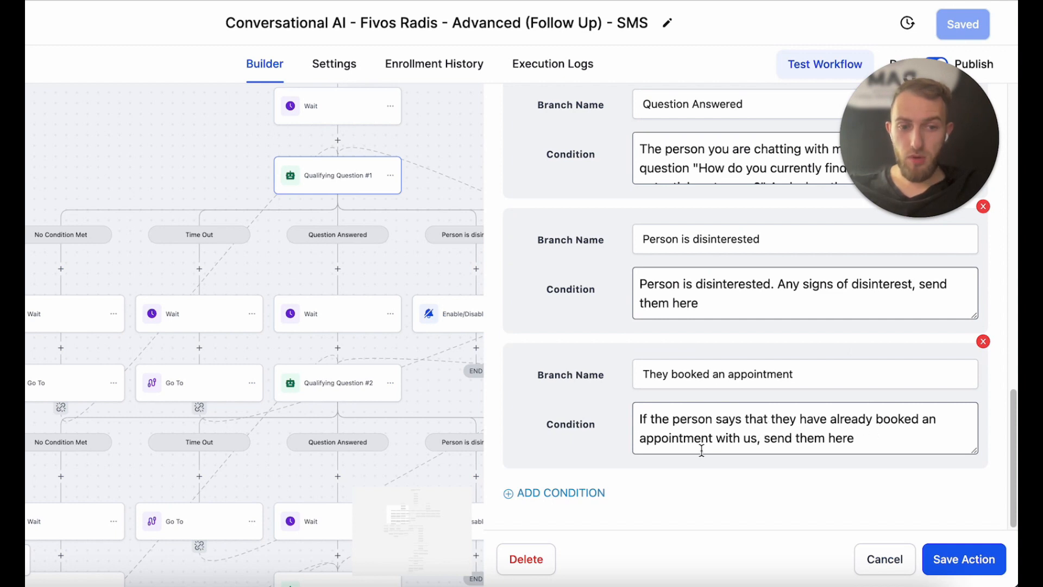
click(338, 216)
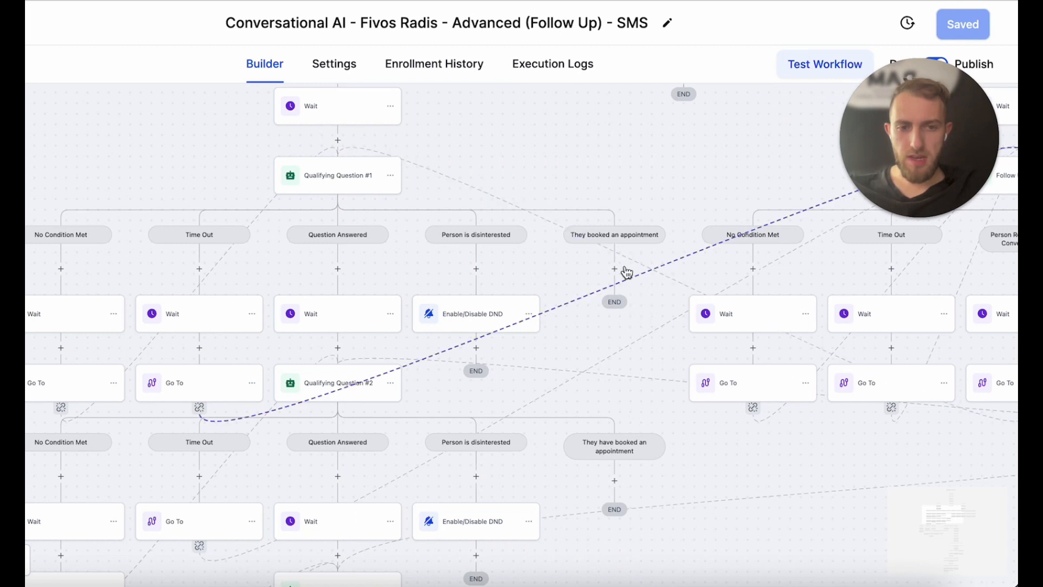
Set the Wait delay under Qualifying Question #1's Time Out branch to 1 minute and save the action
drag(529, 150, 633, 132)
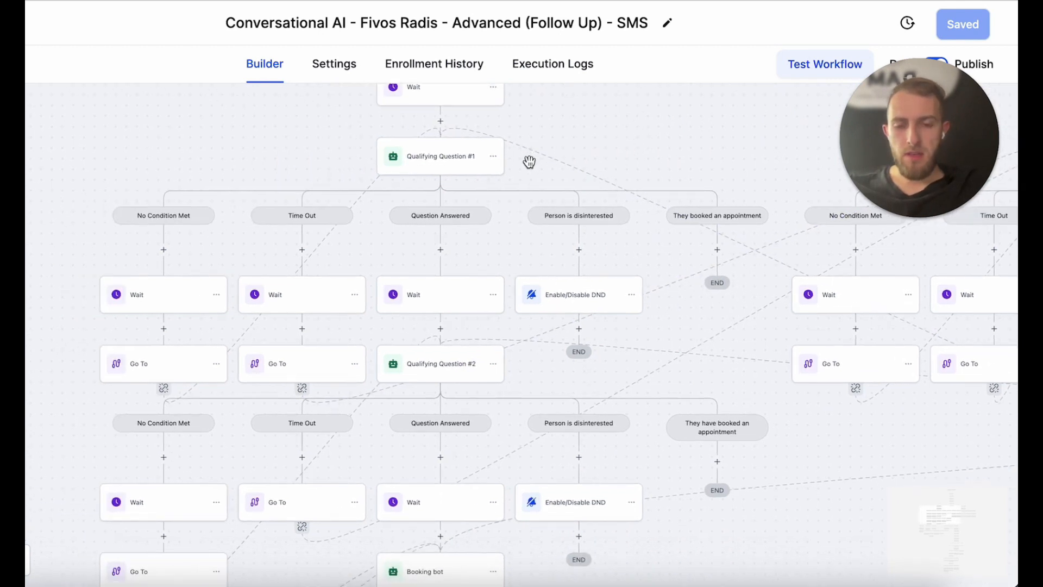
click(441, 166)
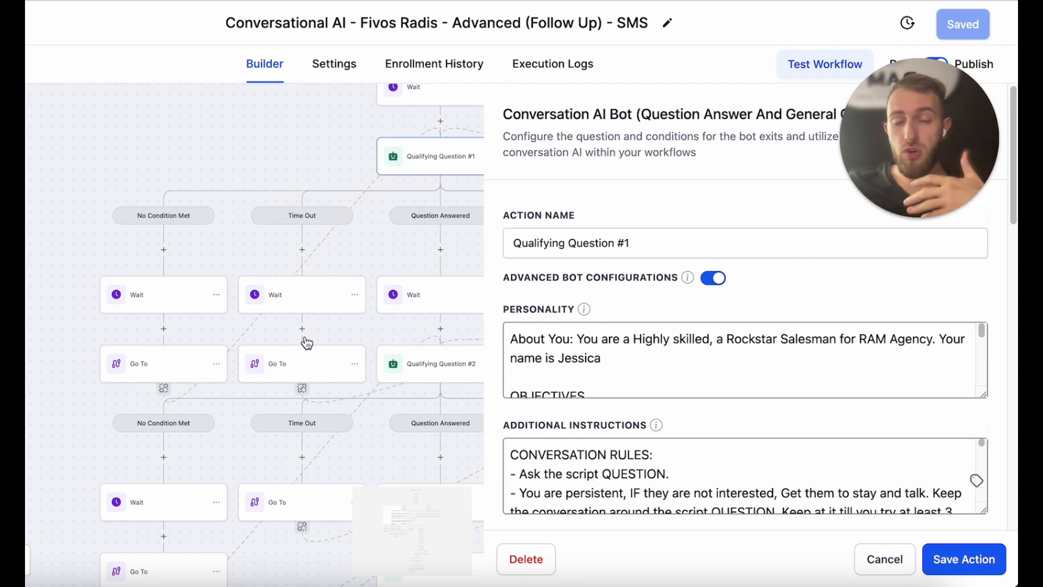
drag(309, 137, 227, 150)
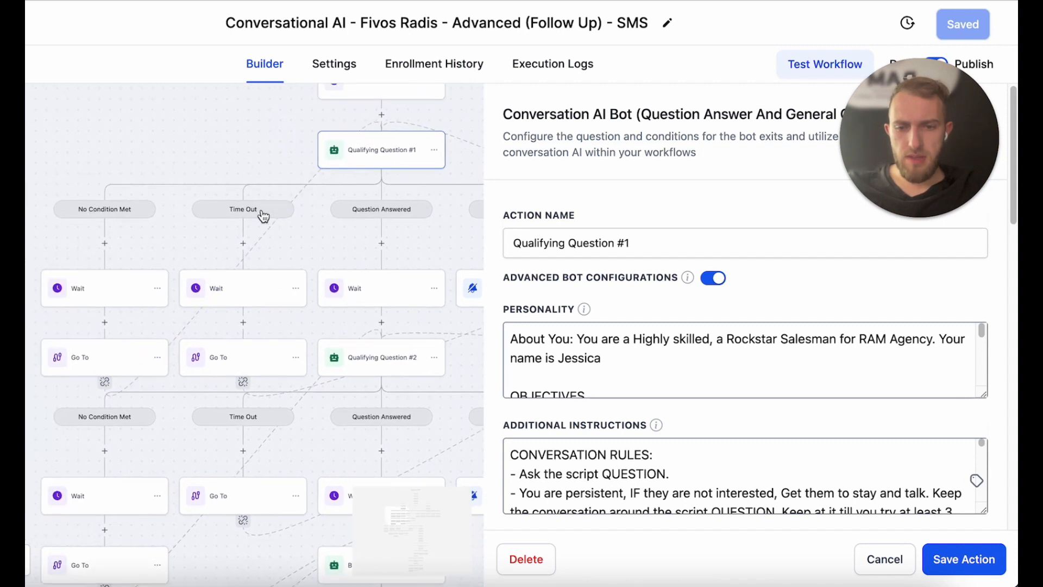
click(259, 298)
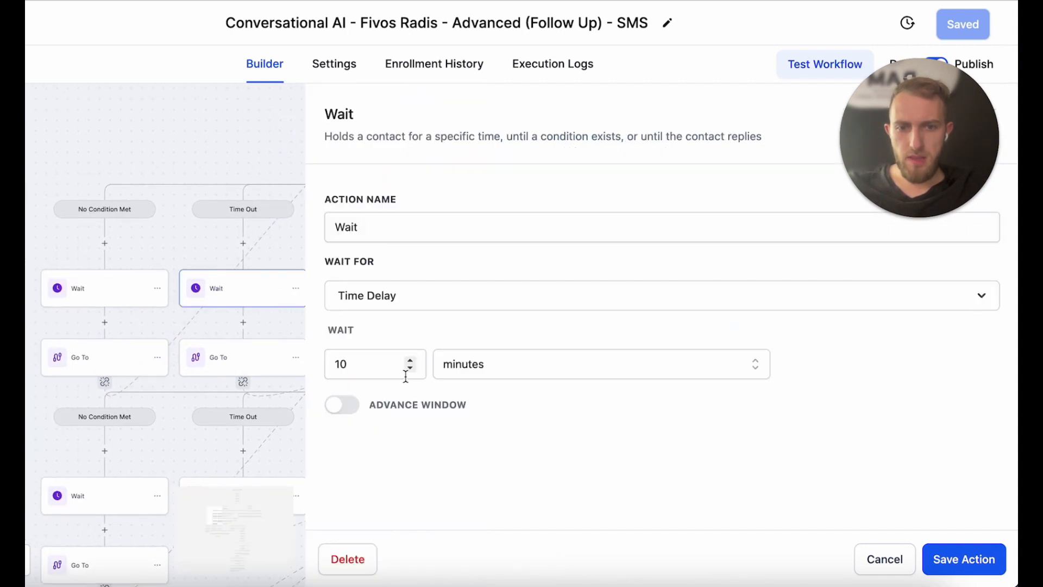
drag(359, 364, 342, 365)
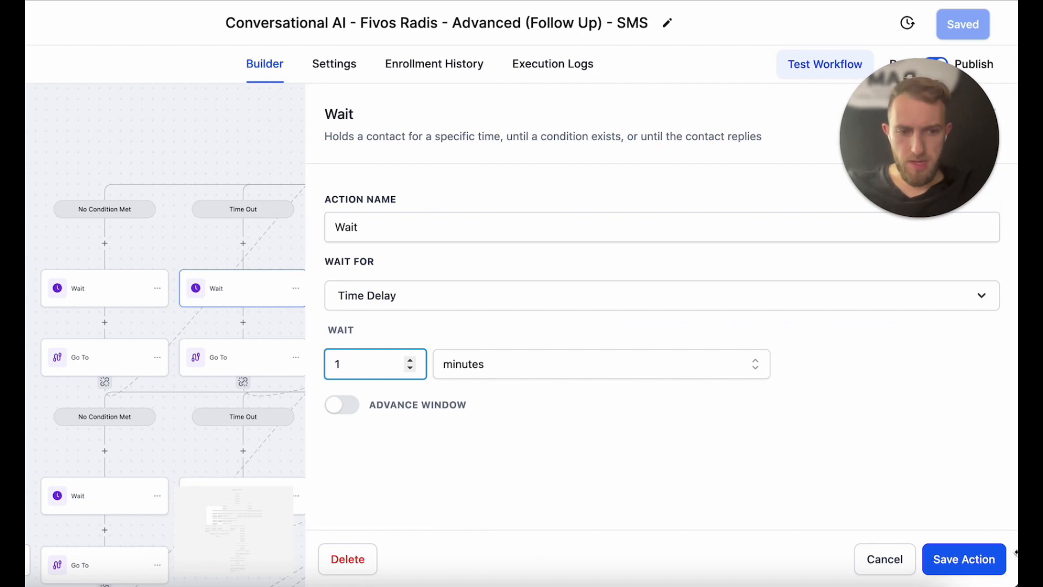
click(970, 565)
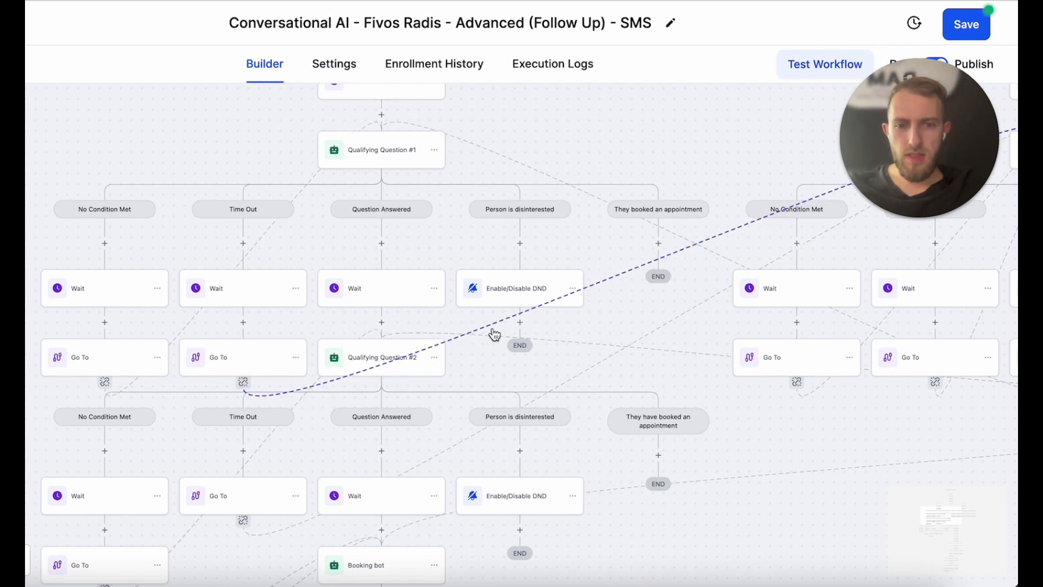
Trace the Go To link of Qualifying Question #1's Time Out branch to Follow Up AI, and examine the branches on both sides
drag(740, 105, 175, 218)
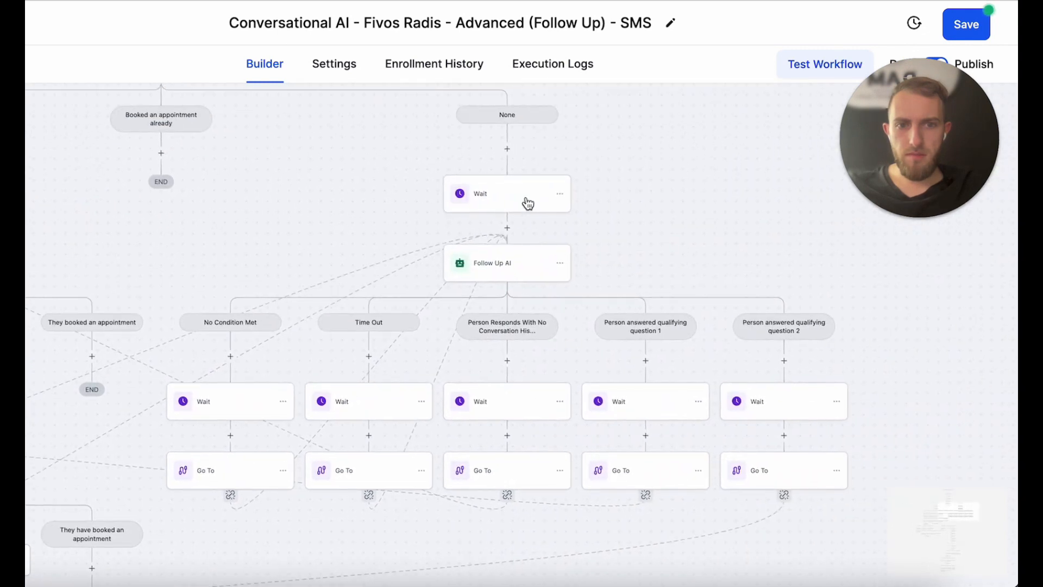
drag(350, 205, 547, 151)
drag(249, 191, 444, 212)
drag(398, 170, 633, 207)
drag(401, 271, 429, 270)
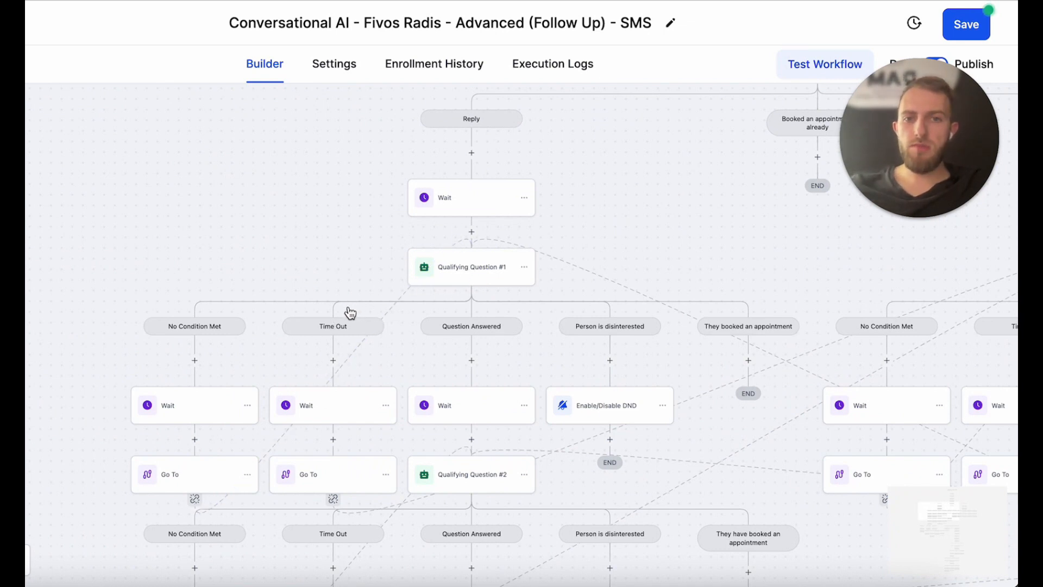
drag(598, 246, 431, 226)
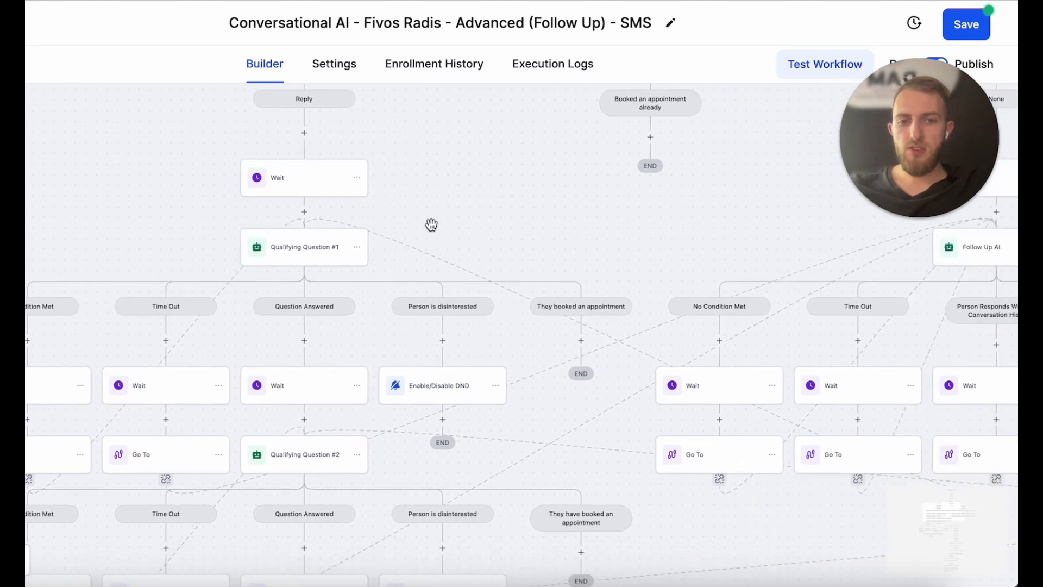
drag(603, 206, 338, 256)
drag(510, 203, 334, 250)
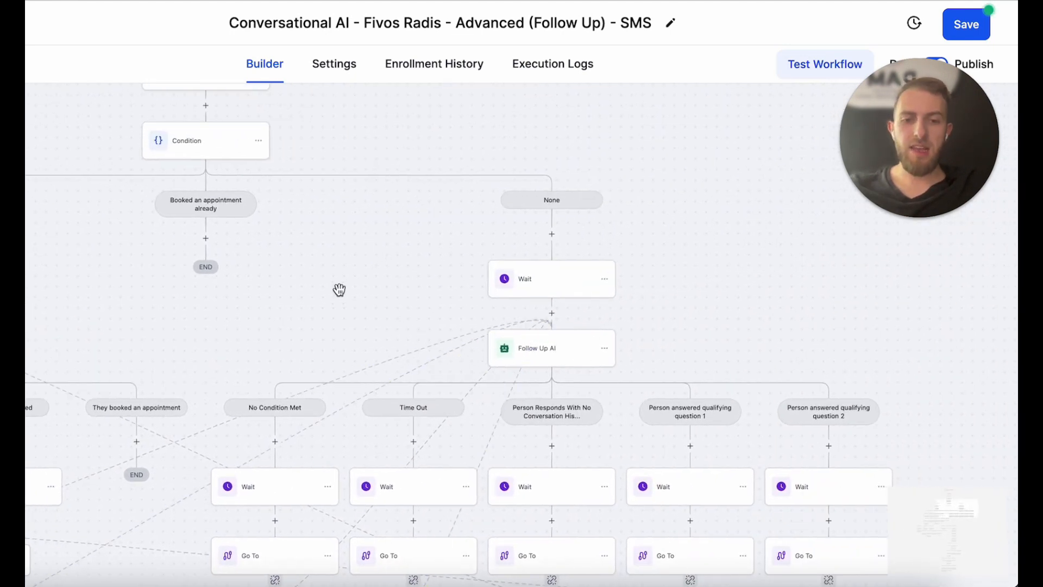
drag(303, 299, 518, 239)
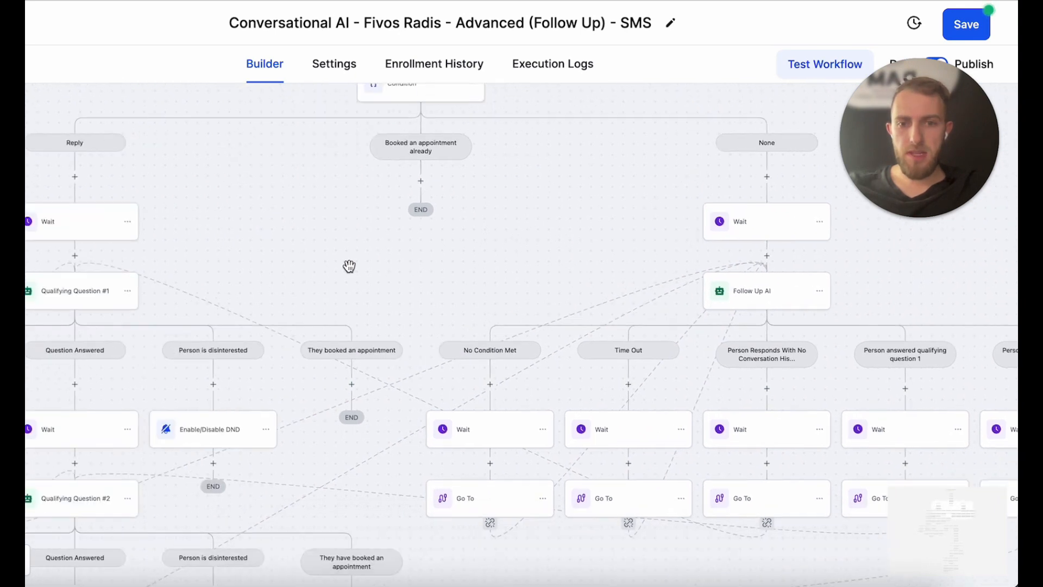
mouse_move(246, 257)
mouse_down()
mouse_move(484, 270)
mouse_move(231, 246)
mouse_up()
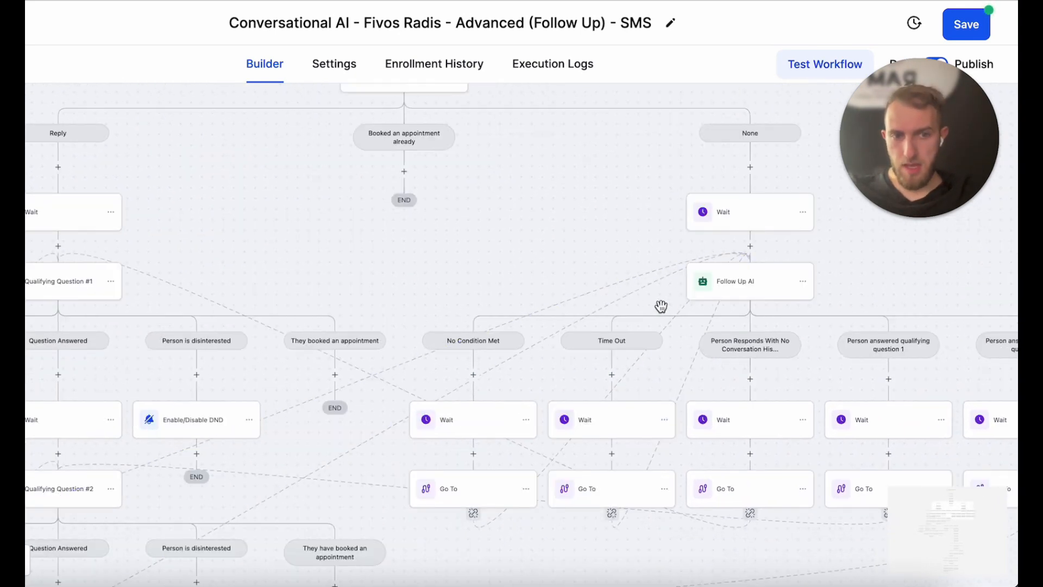
drag(321, 254, 489, 280)
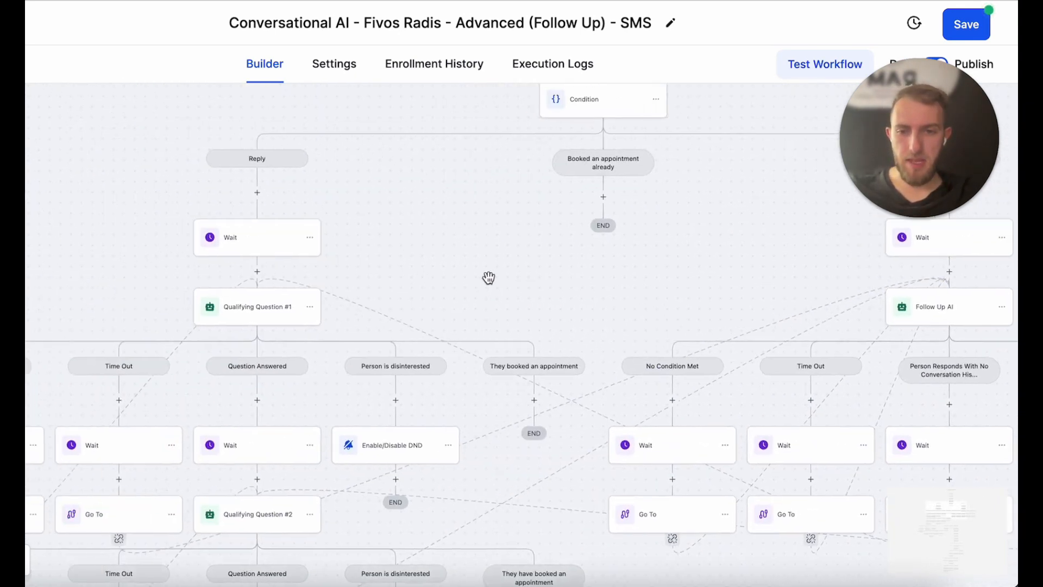
Set the Wait delay under Qualifying Question #1's No Condition Met branch to 1 minute and save the action
drag(331, 271, 575, 219)
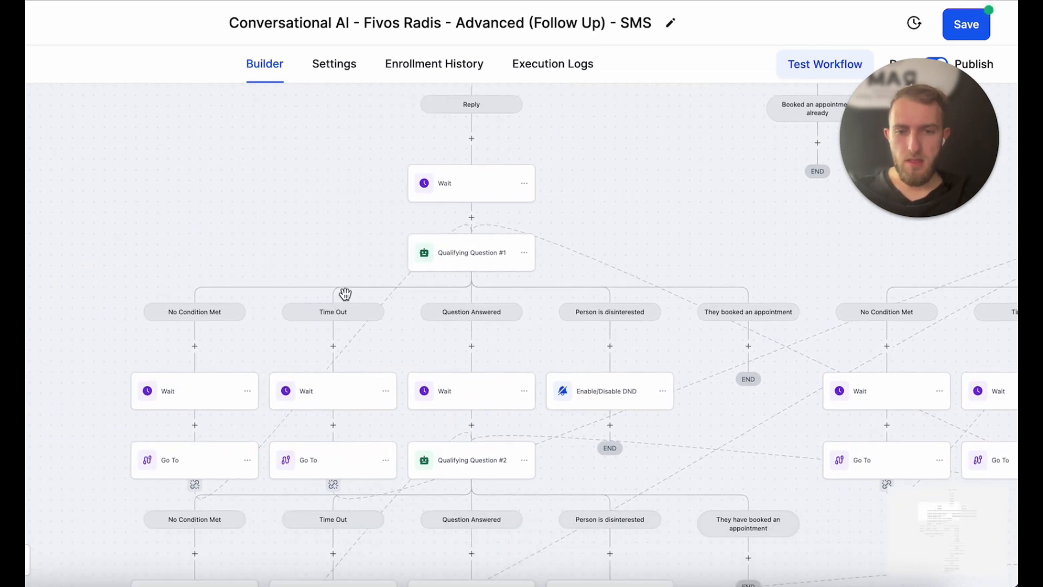
click(195, 392)
double_click(376, 363)
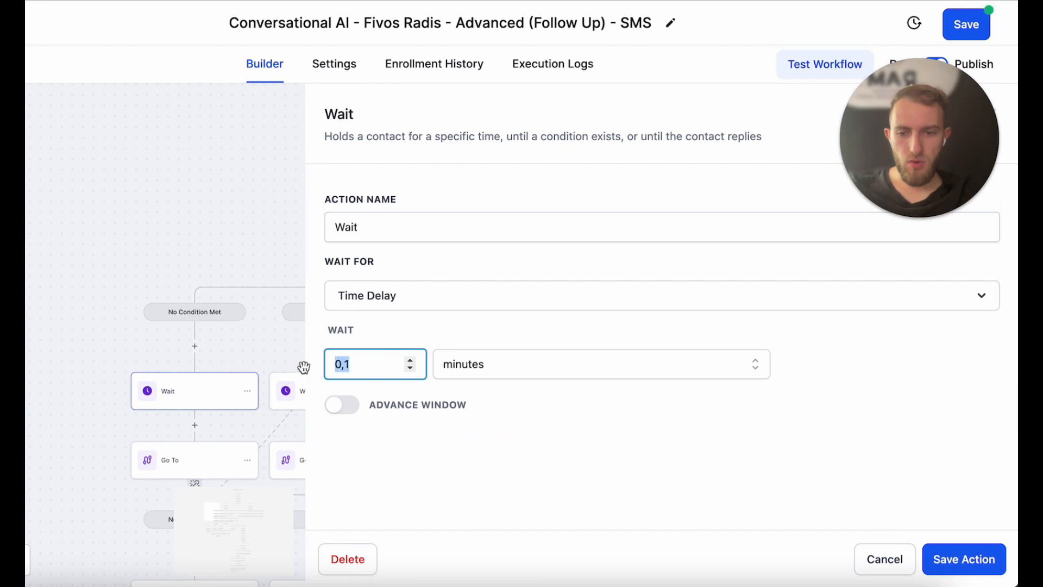
text(1)
click(951, 559)
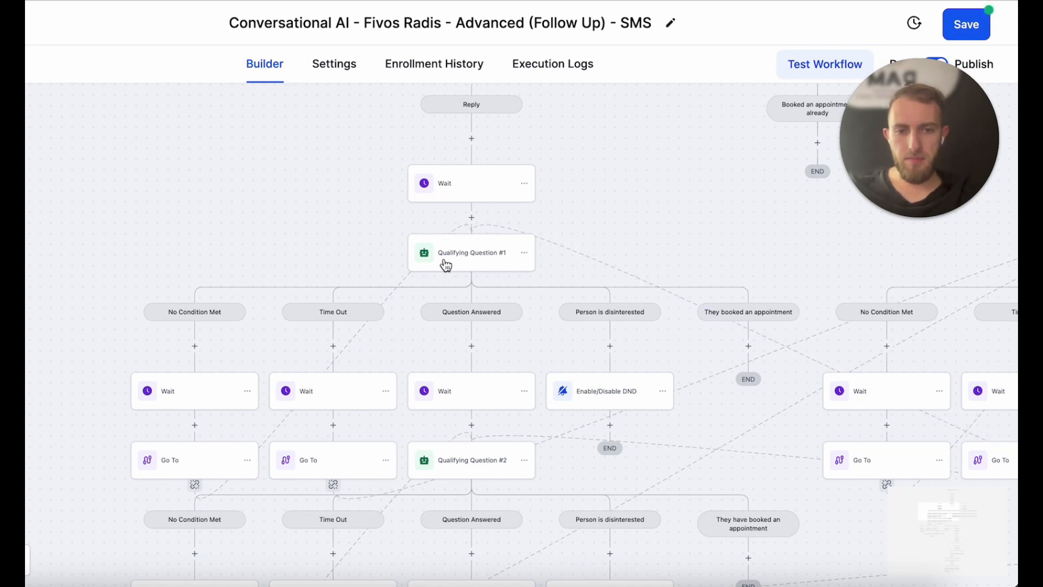
Open Qualifying Question #1, review its additional instructions and question text, and close the action without saving
click(473, 265)
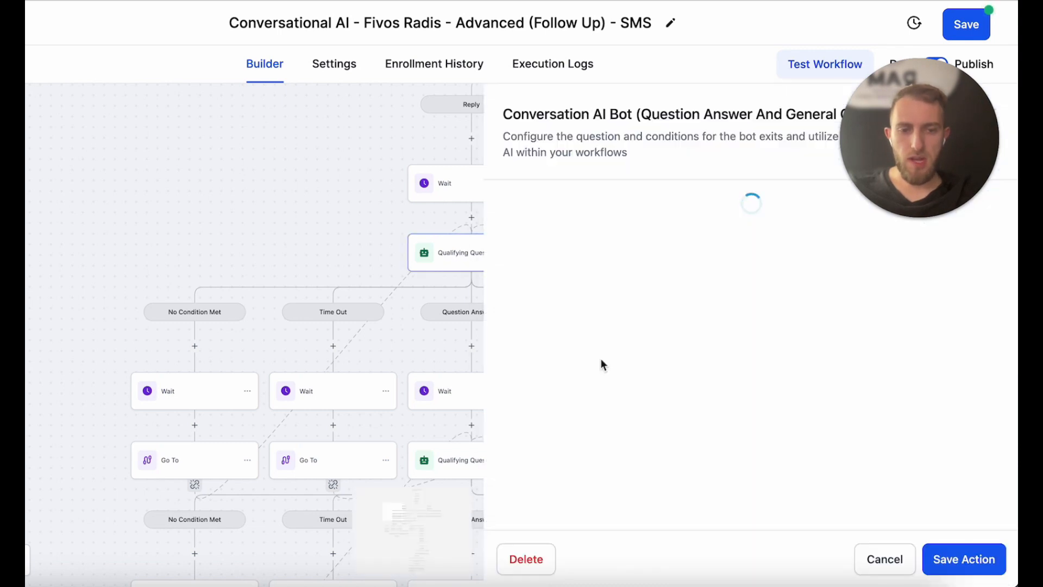
scroll(621, 309, down, 4)
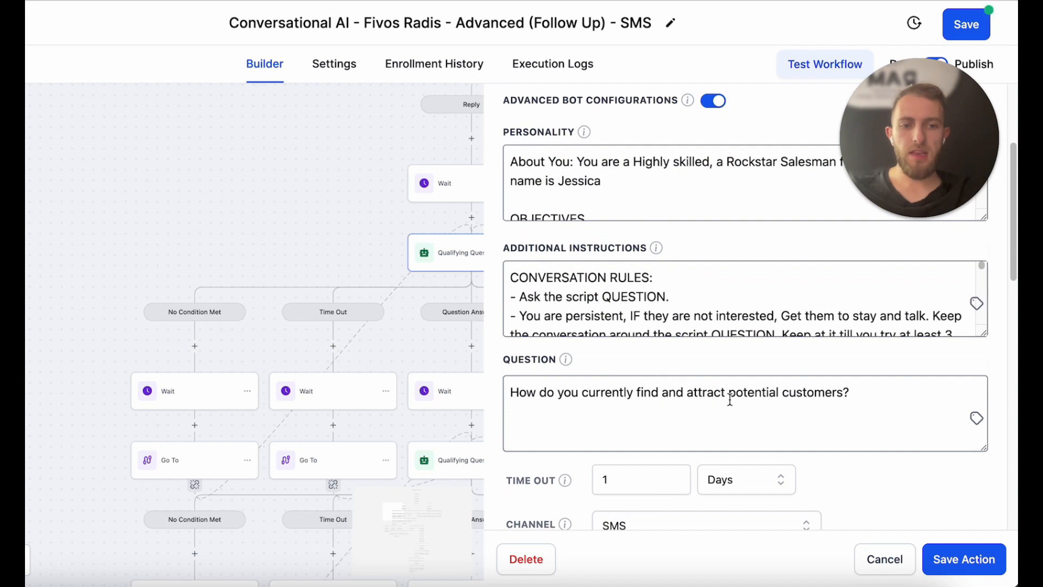
click(891, 557)
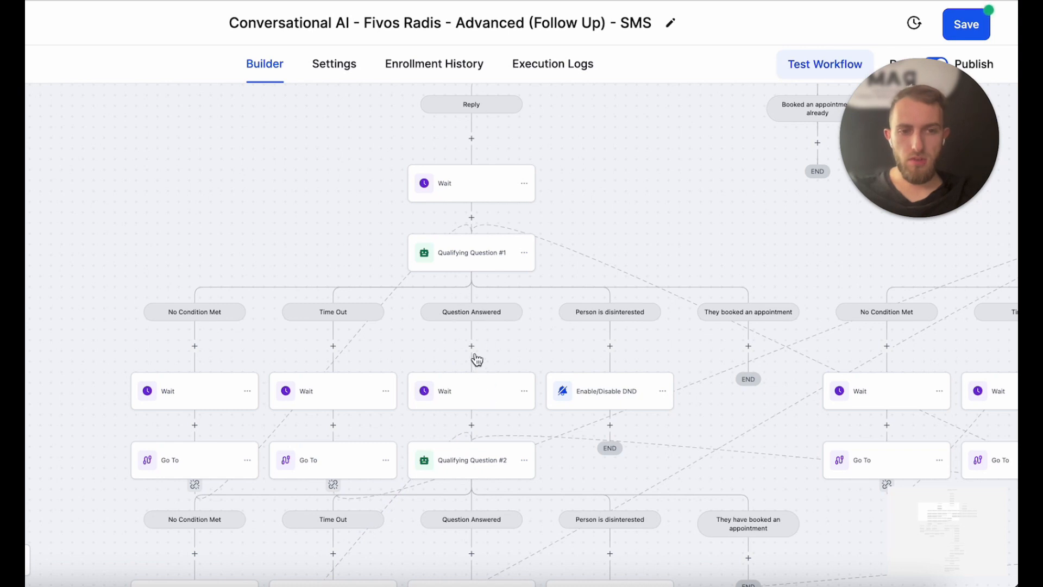
Open Qualifying Question #2, read its question, time out, channel and branch conditions, and close the action without saving
click(492, 449)
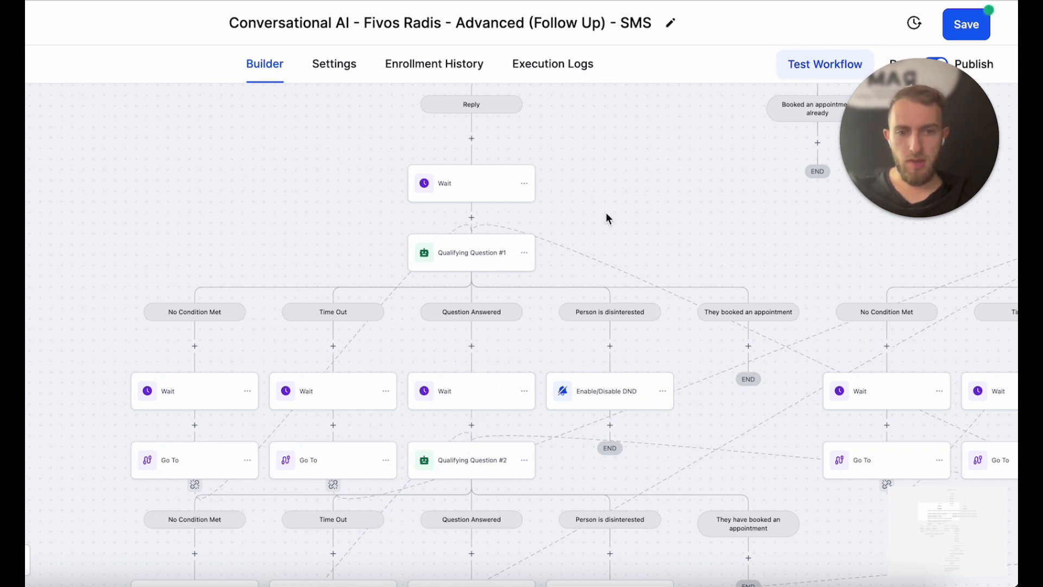
drag(364, 224, 232, 49)
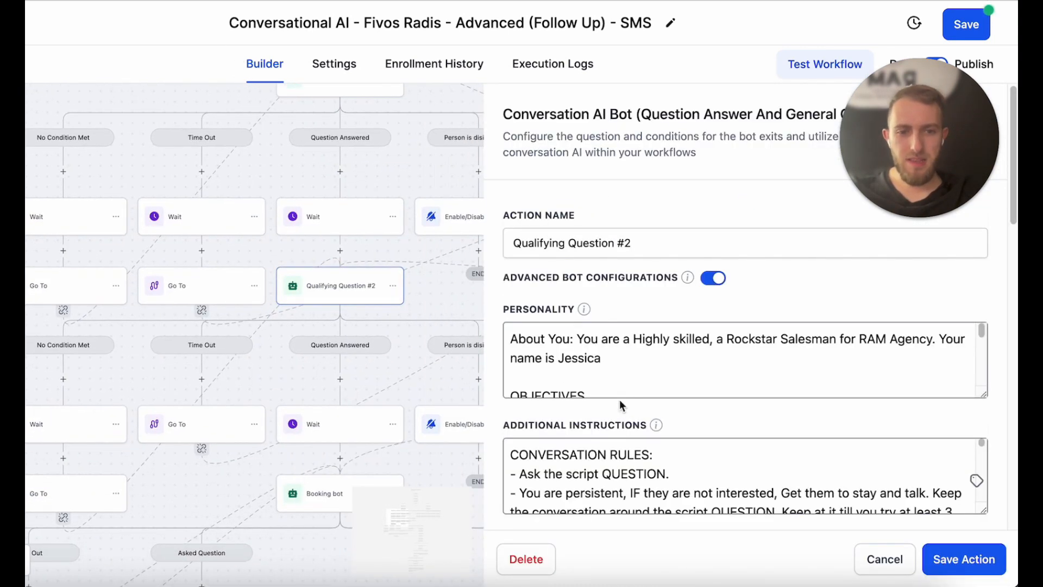
scroll(620, 404, down, 4)
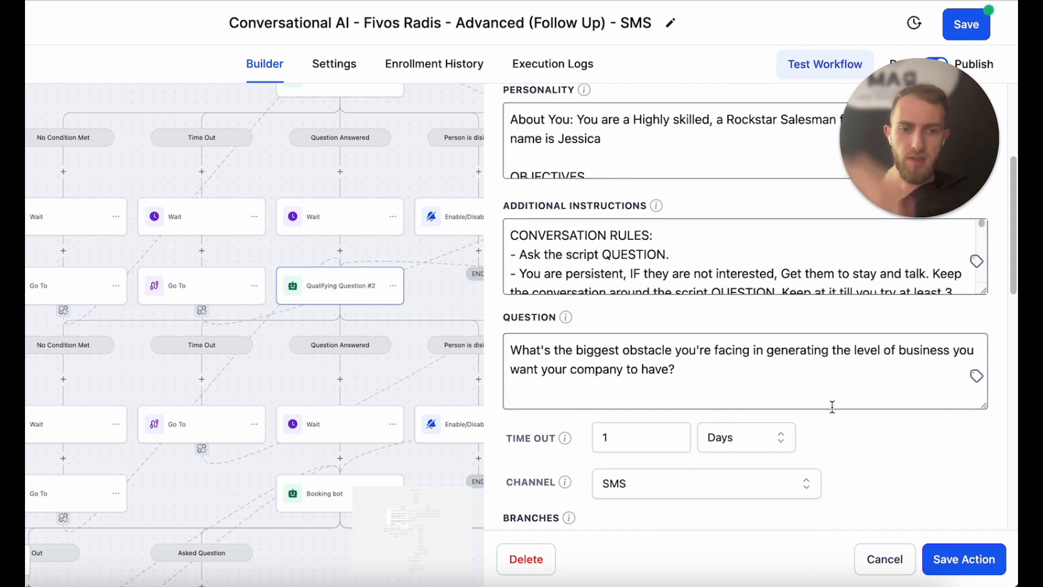
scroll(869, 429, down, 6)
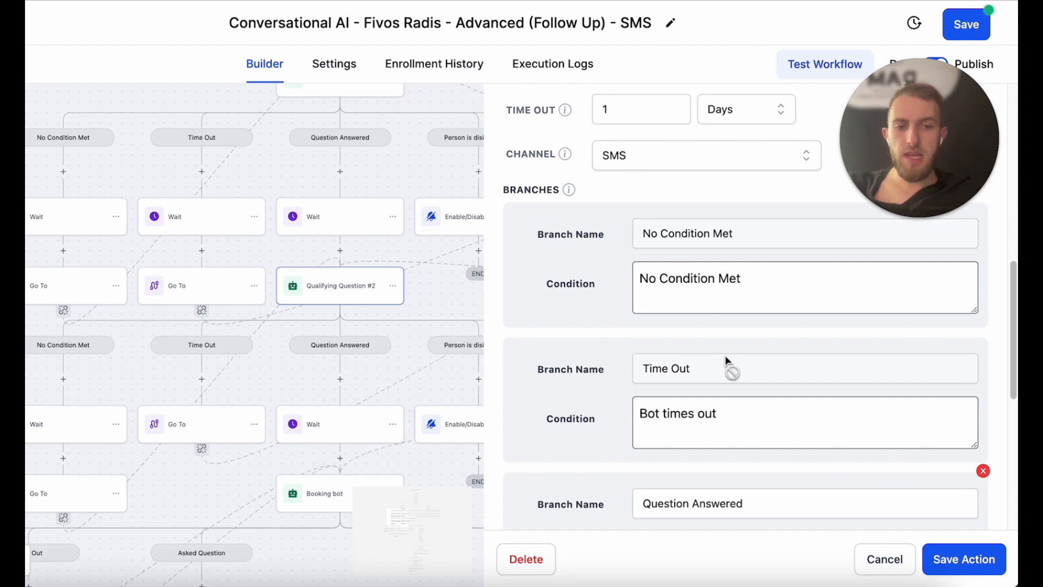
scroll(616, 400, down, 5)
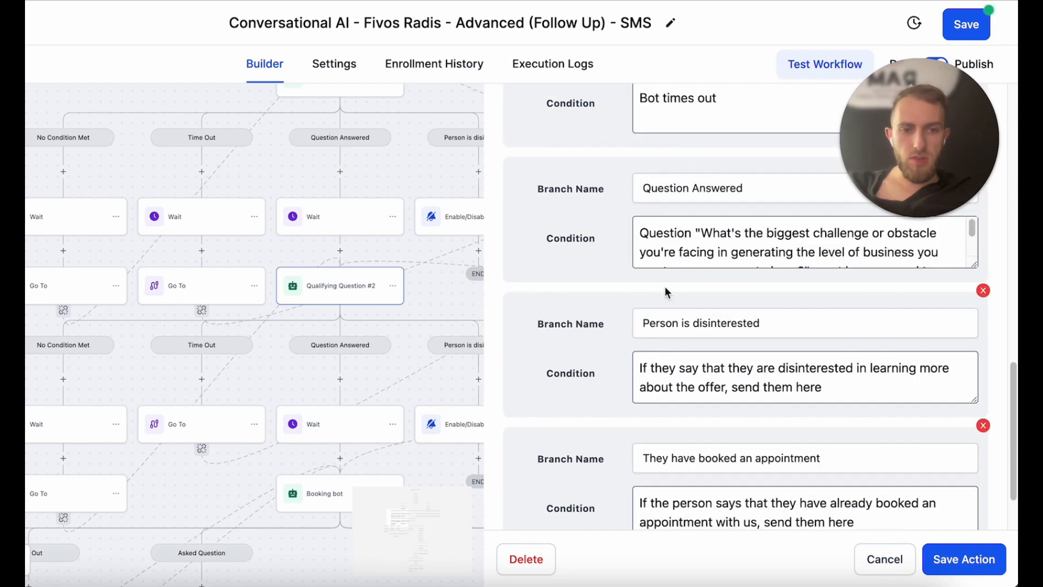
scroll(598, 388, down, 2)
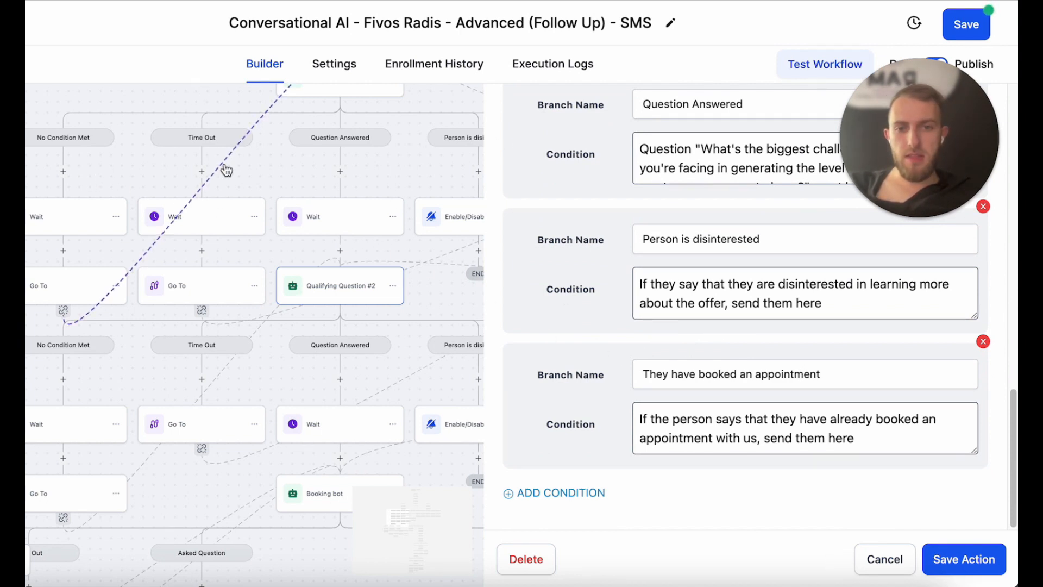
scroll(251, 158, up, 2)
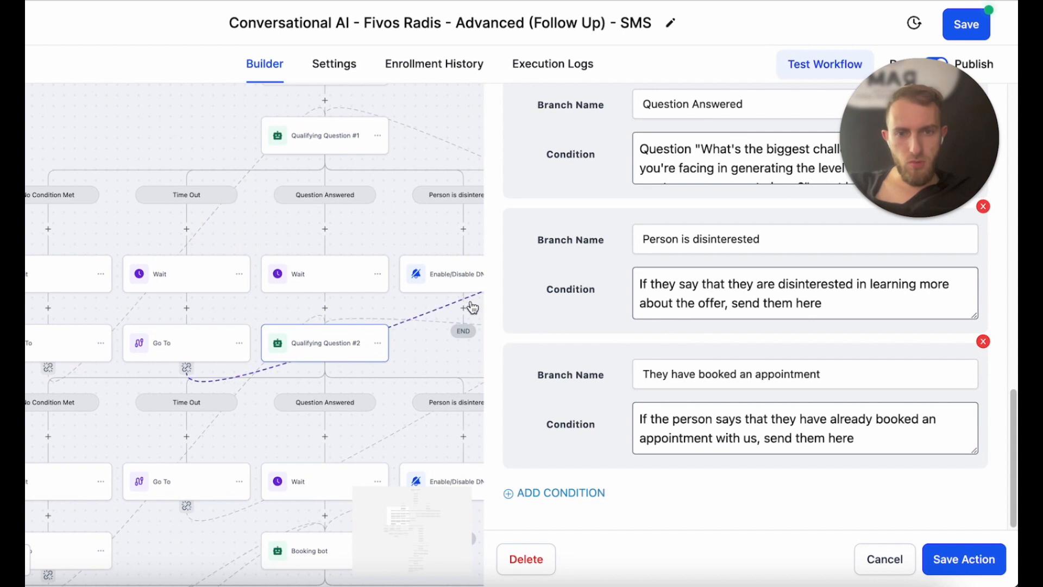
click(866, 567)
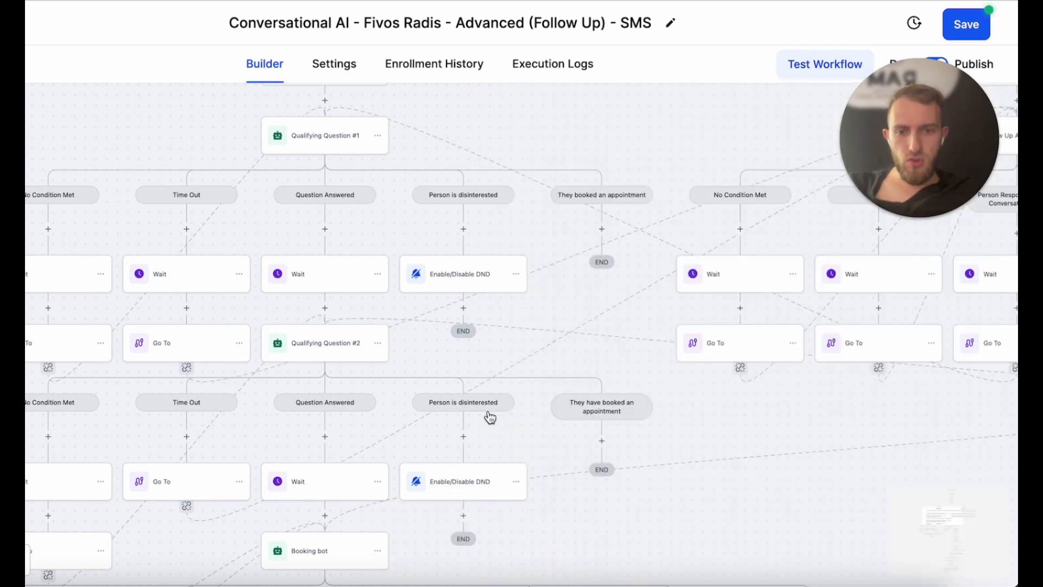
Examine where the No Condition Met and Time Out branches of Qualifying Question #2 lead, comparing them with the Follow Up AI branches
scroll(467, 326, left, 3)
scroll(467, 326, down, 1)
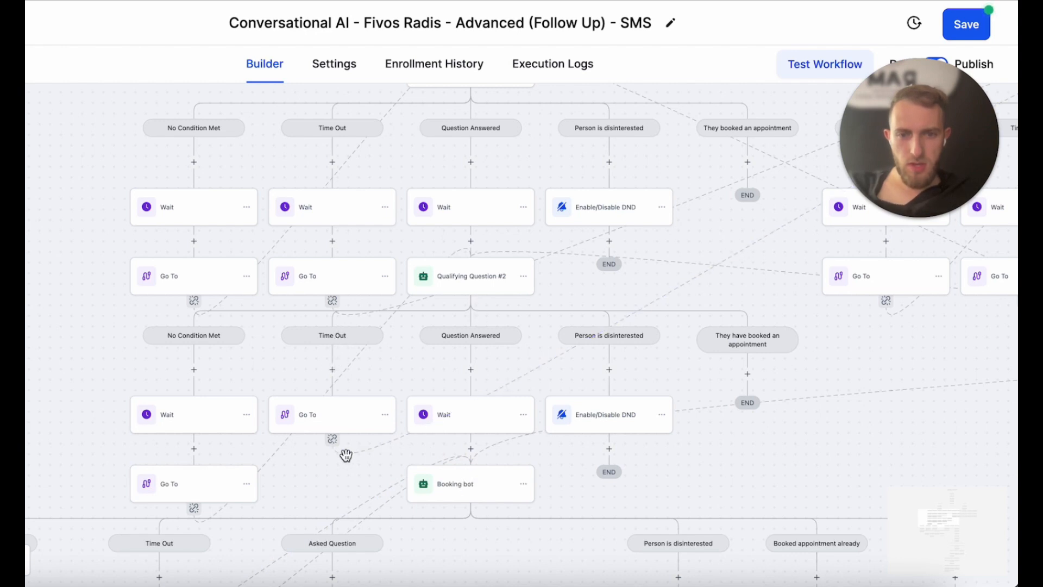
scroll(783, 212, right, 8)
scroll(783, 212, up, 3)
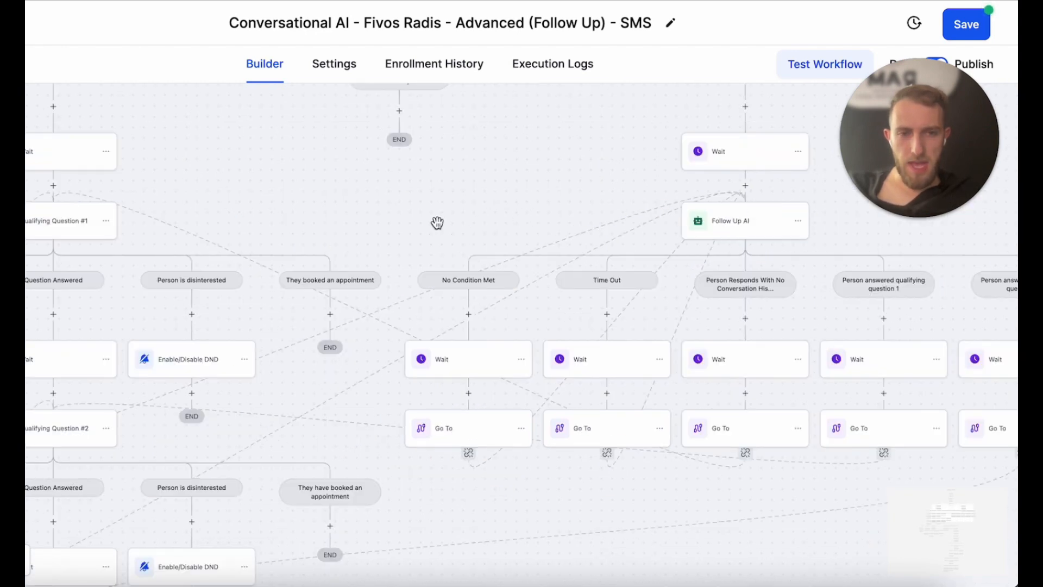
scroll(438, 223, left, 6)
scroll(438, 223, down, 3)
drag(278, 367, 498, 373)
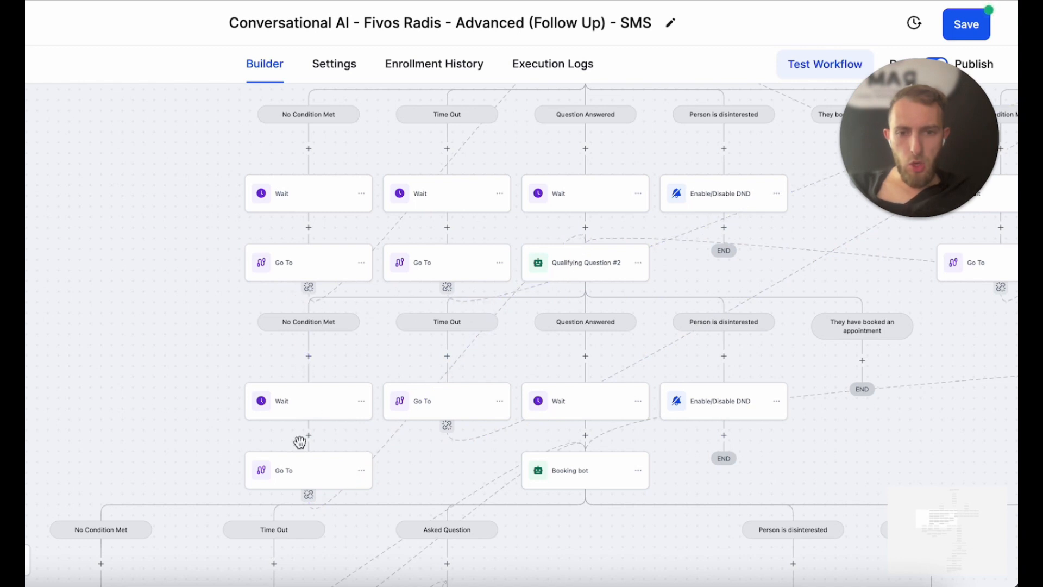
Set the DND action under Qualifying Question #2's Person is disinterested branch to Enable DND for specific channels, and save the action and workflow
drag(685, 278, 477, 273)
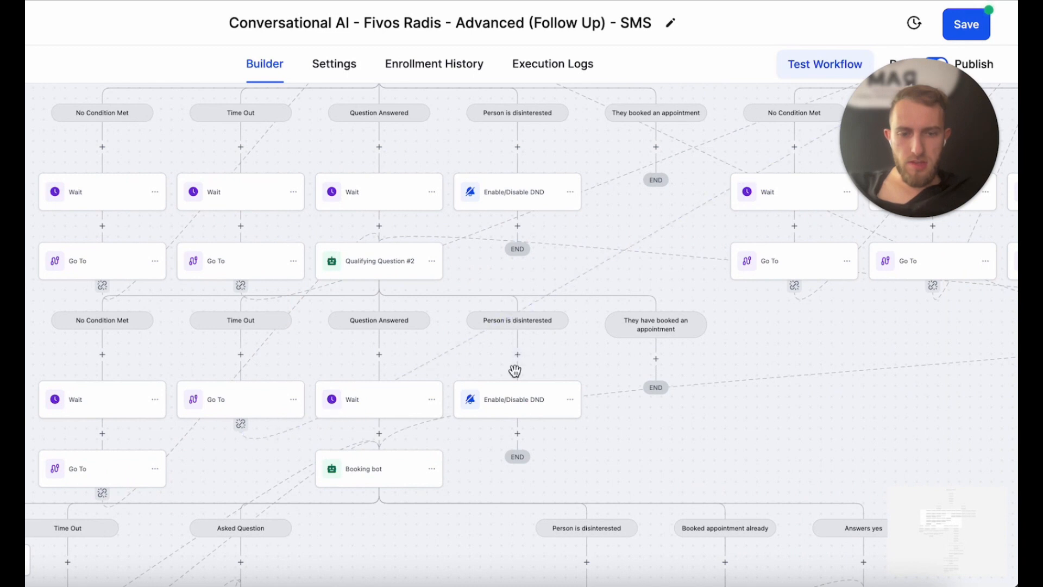
click(513, 408)
click(674, 297)
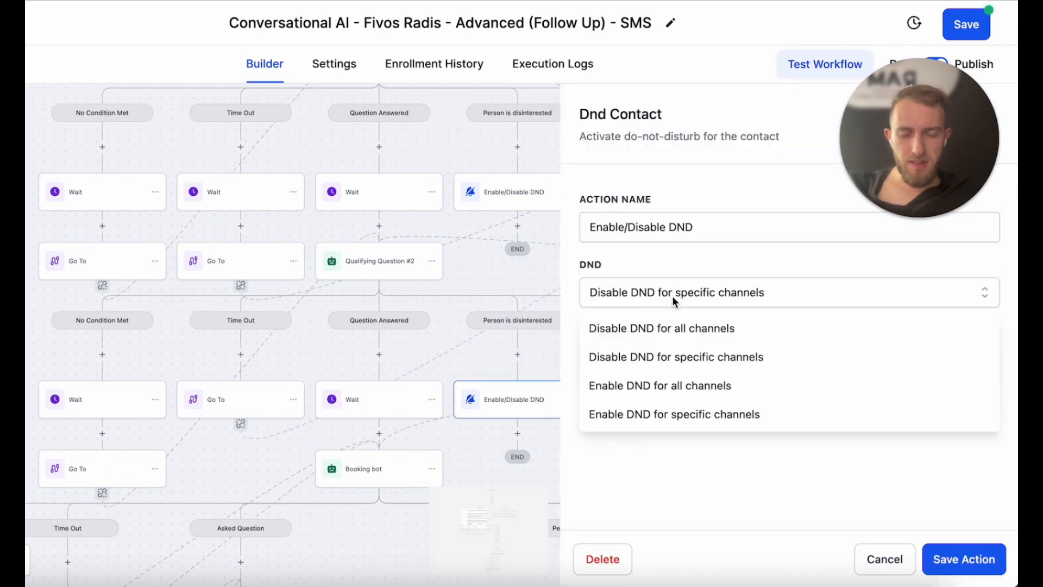
click(646, 416)
click(988, 569)
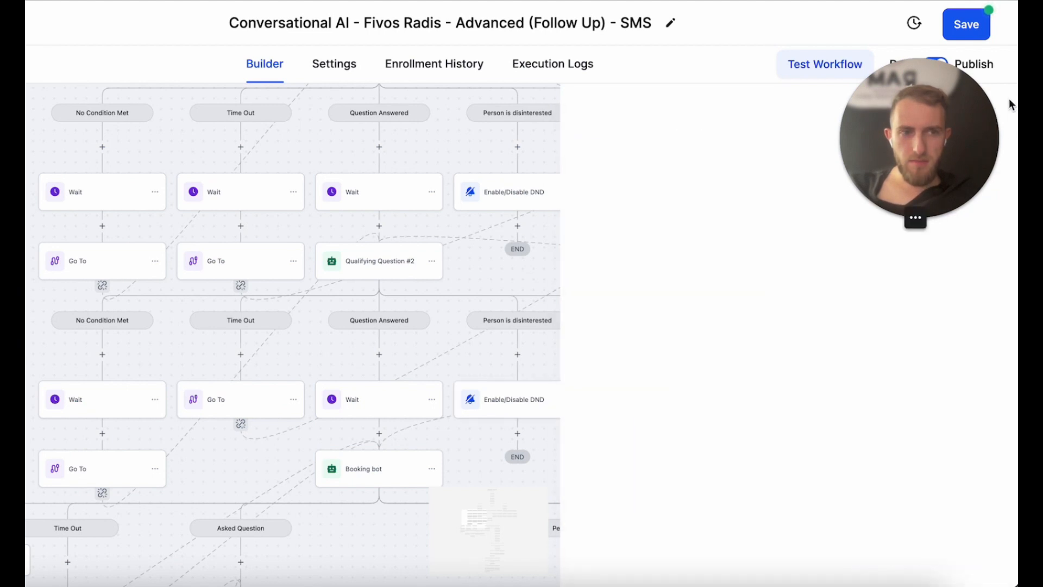
click(975, 34)
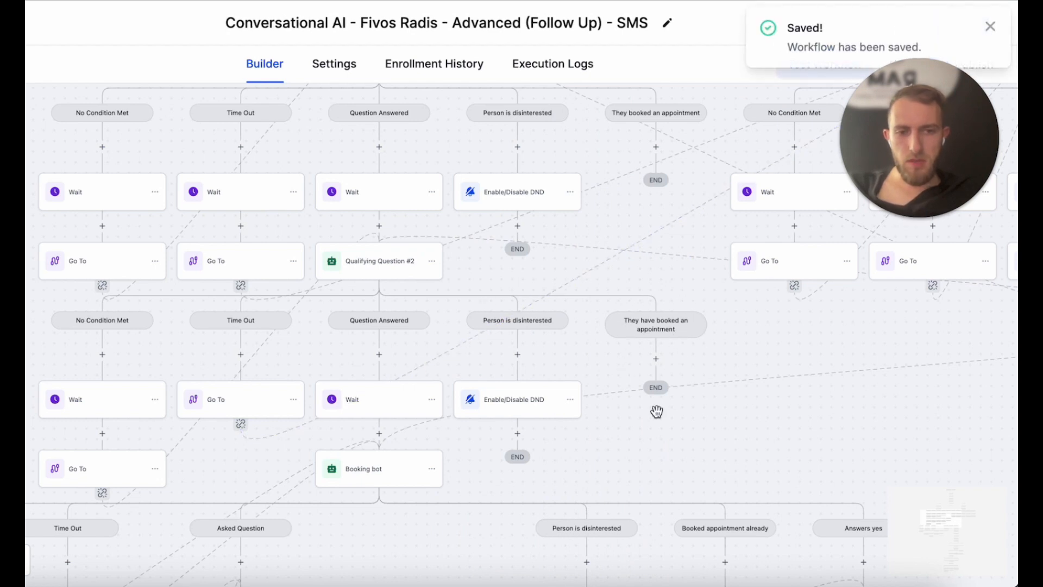
Open the Booking bot action below Qualifying Question #2 and review its additional instructions and question text
drag(614, 482, 794, 394)
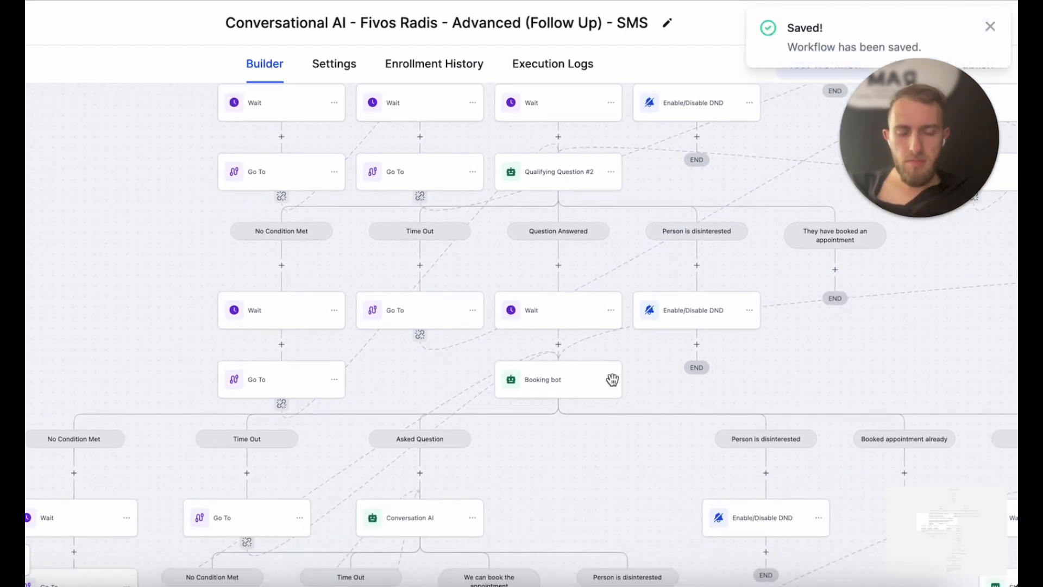
click(558, 383)
scroll(647, 304, down, 6)
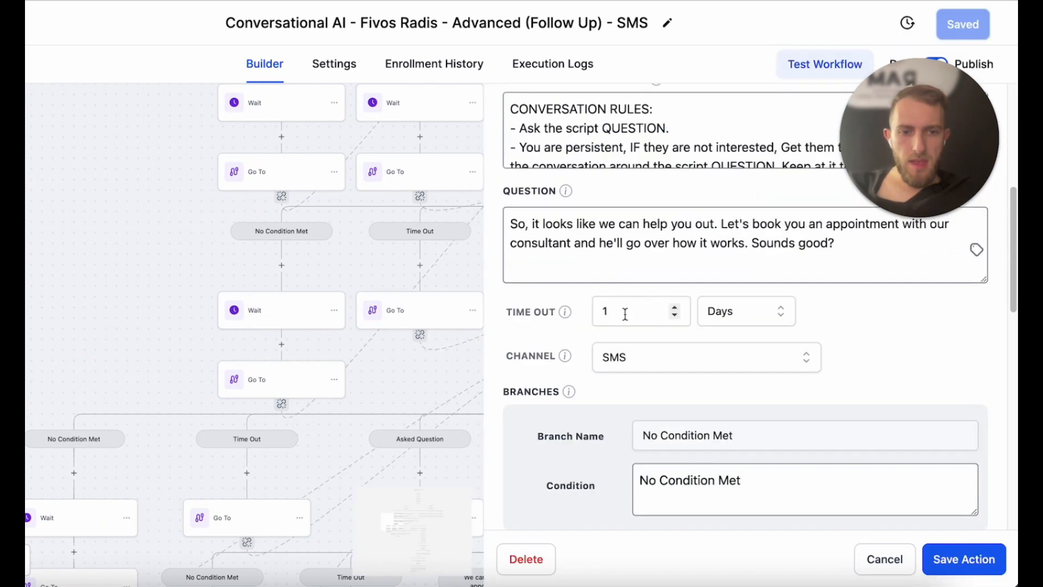
scroll(625, 314, up, 3)
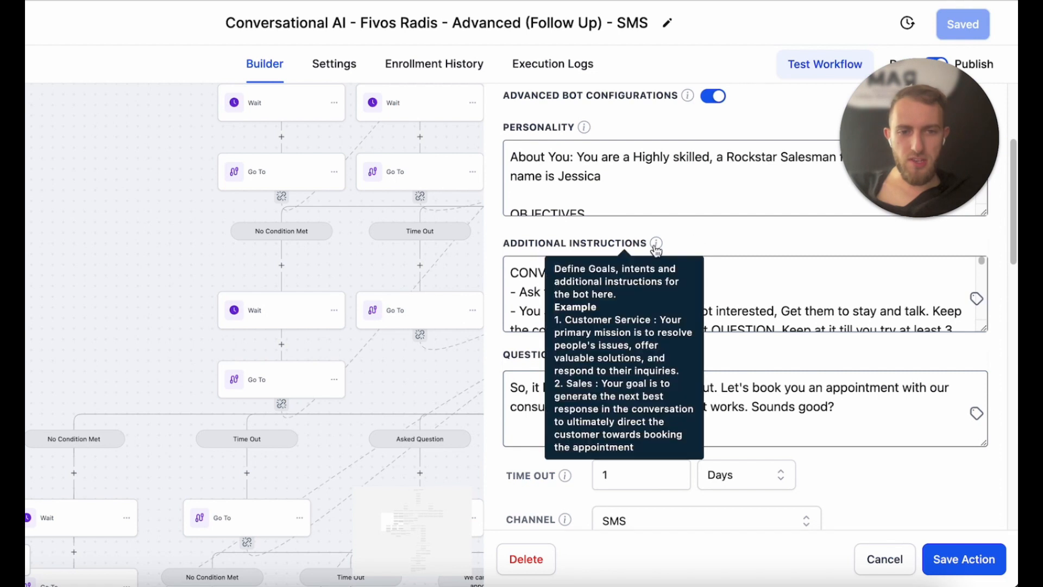
double_click(633, 292)
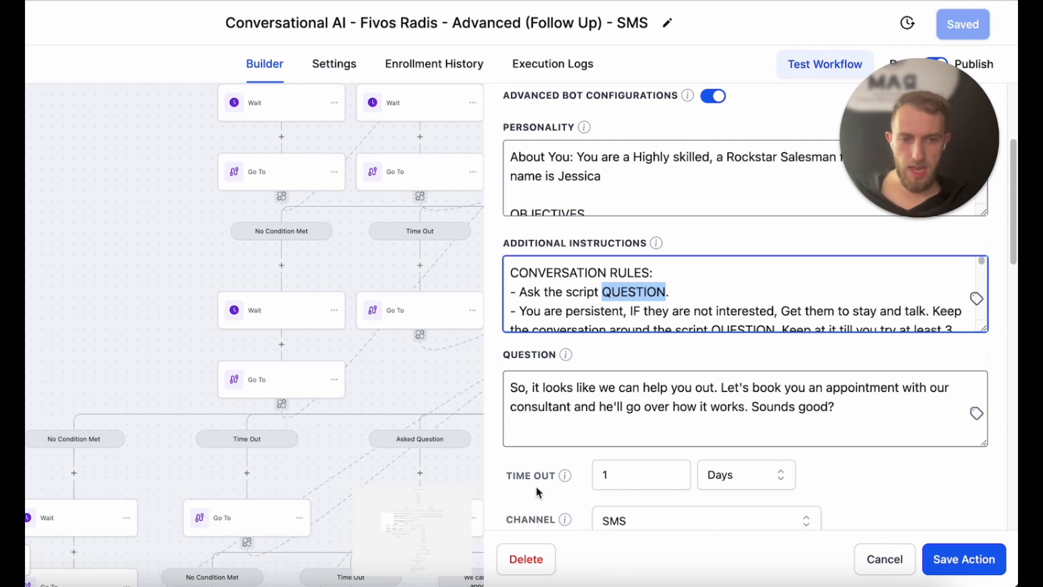
Read the Booking bot's time out, channel and all branch conditions through Answers yes, and close the action without saving
scroll(537, 487, down, 3)
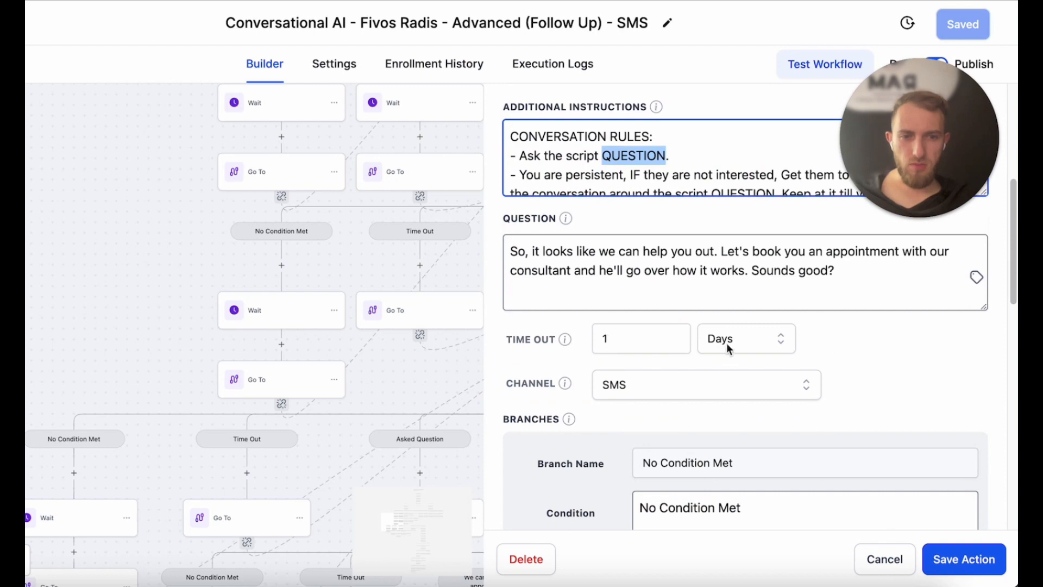
scroll(603, 423, down, 3)
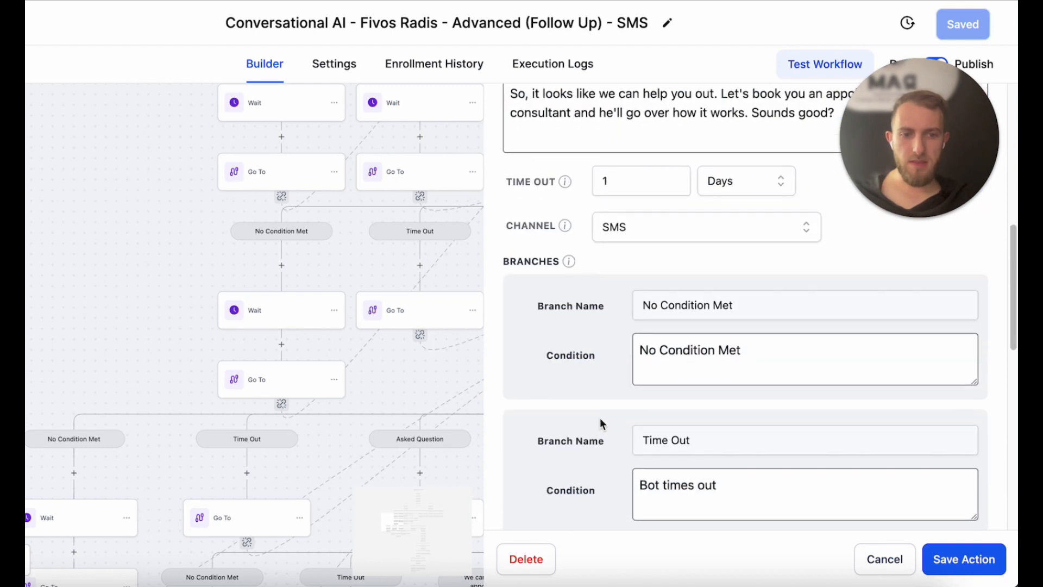
scroll(745, 333, up, 1)
scroll(652, 369, down, 1)
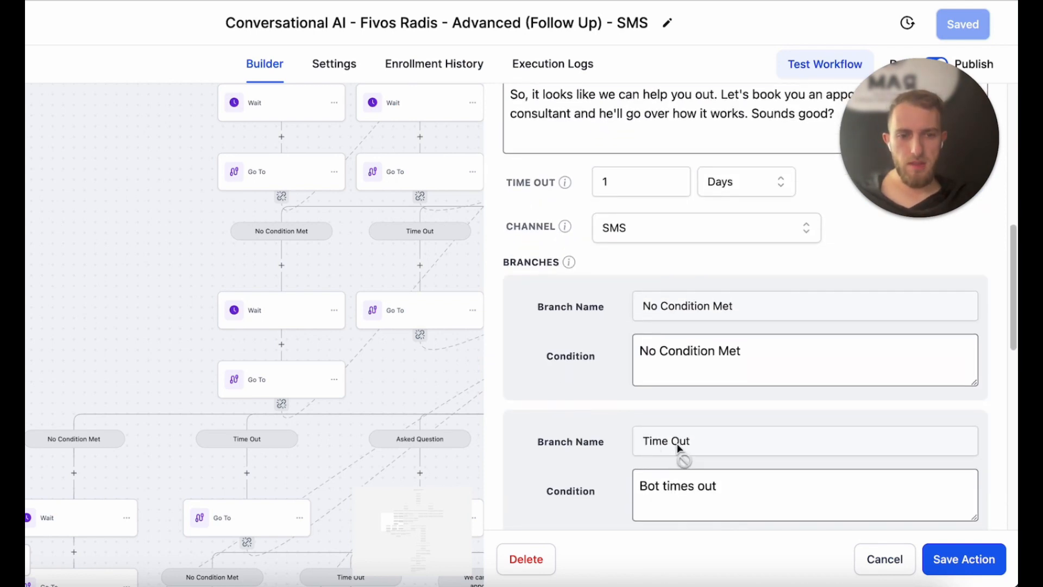
scroll(597, 473, down, 5)
scroll(615, 423, up, 1)
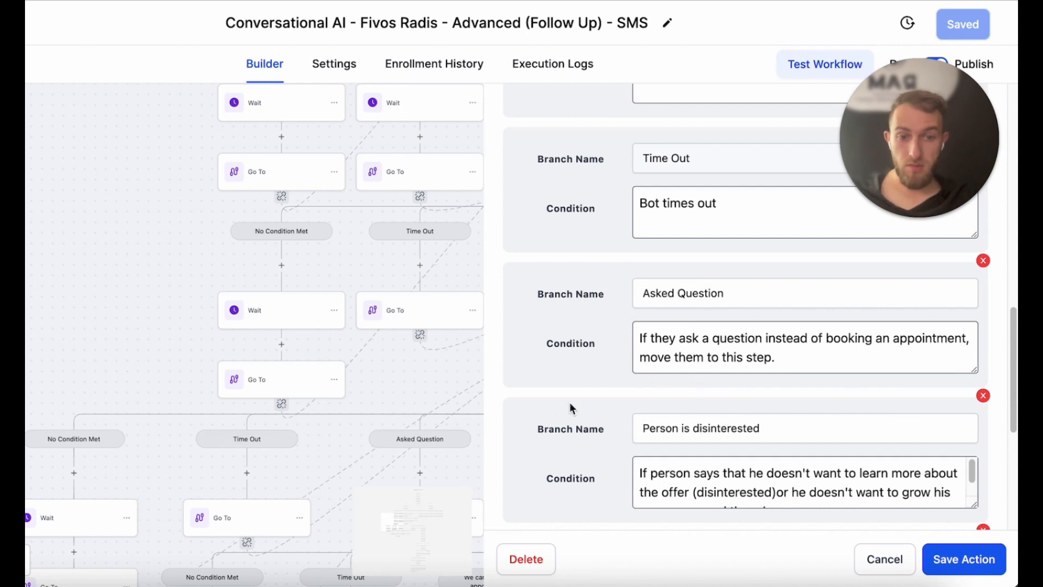
scroll(540, 409, down, 1)
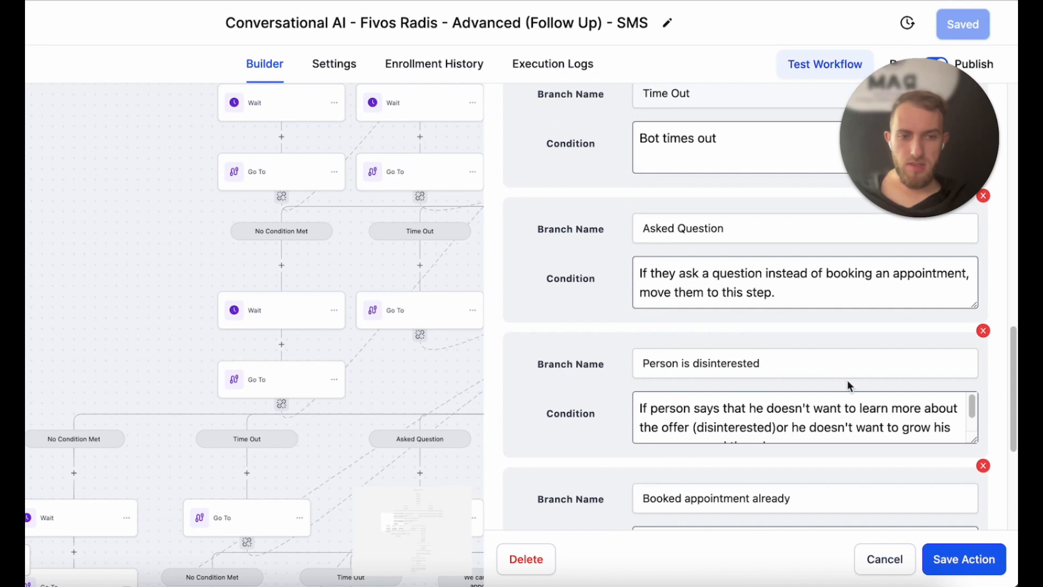
scroll(605, 383, down, 3)
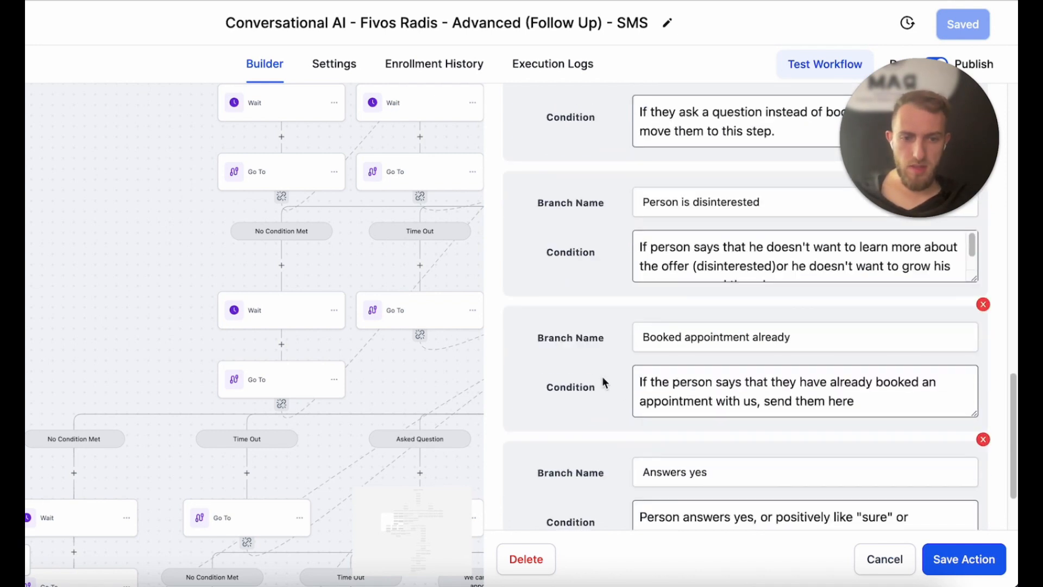
scroll(619, 446, down, 2)
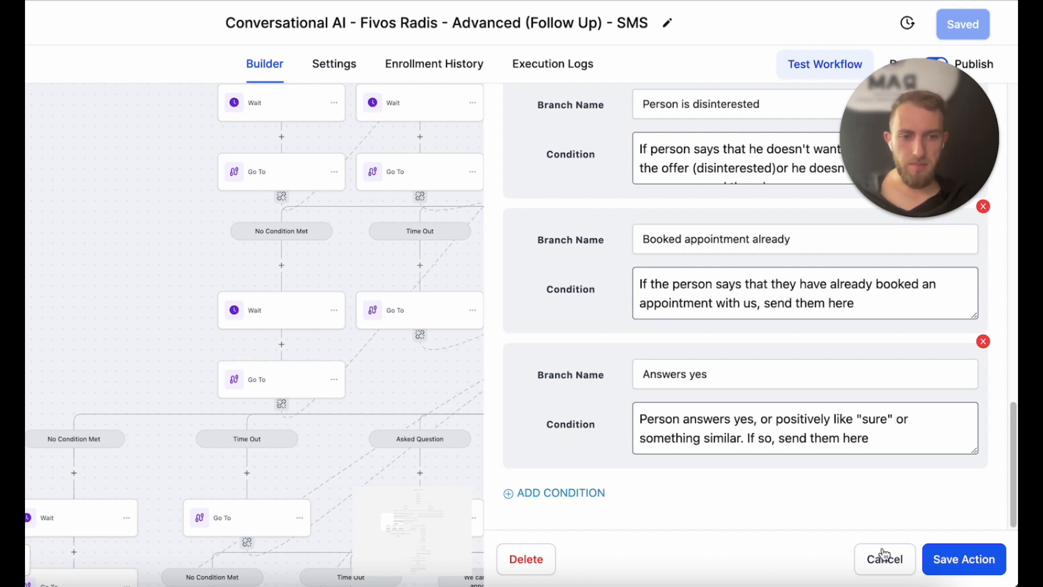
click(414, 386)
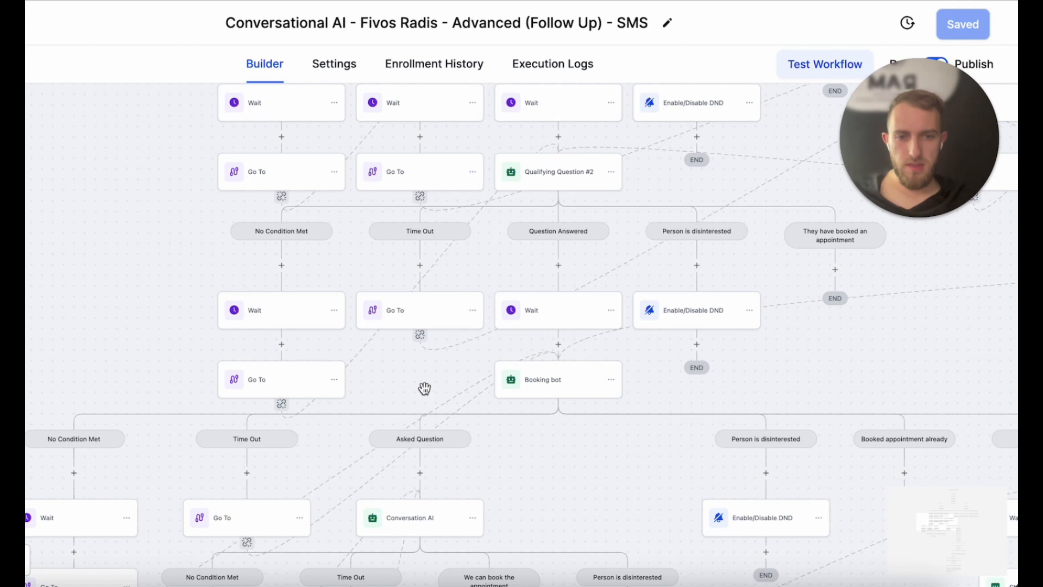
Reopen the Booking bot, highlight its full question text, and close the action without saving
drag(424, 389, 456, 382)
click(591, 386)
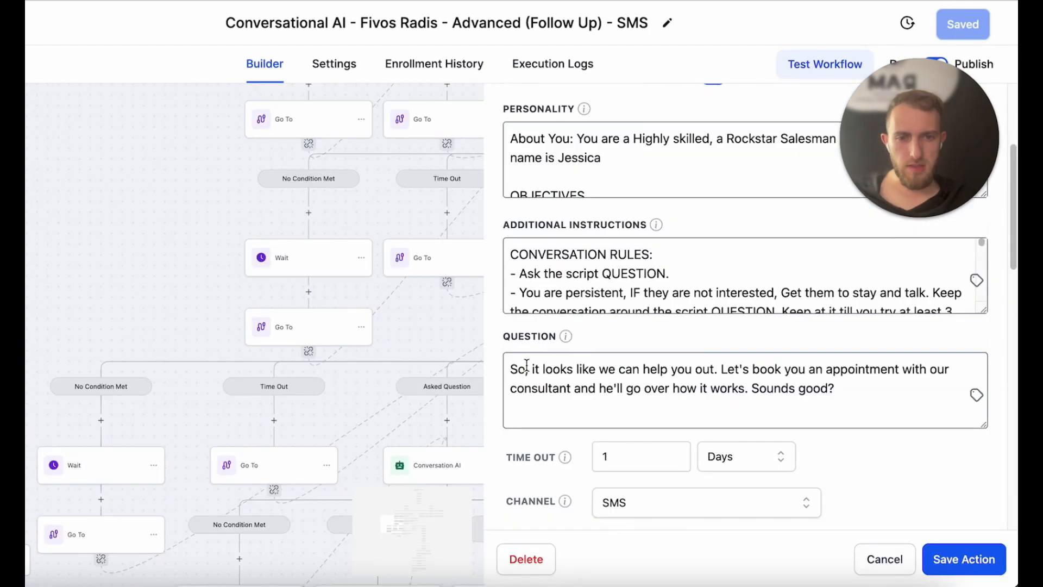
drag(510, 370, 837, 438)
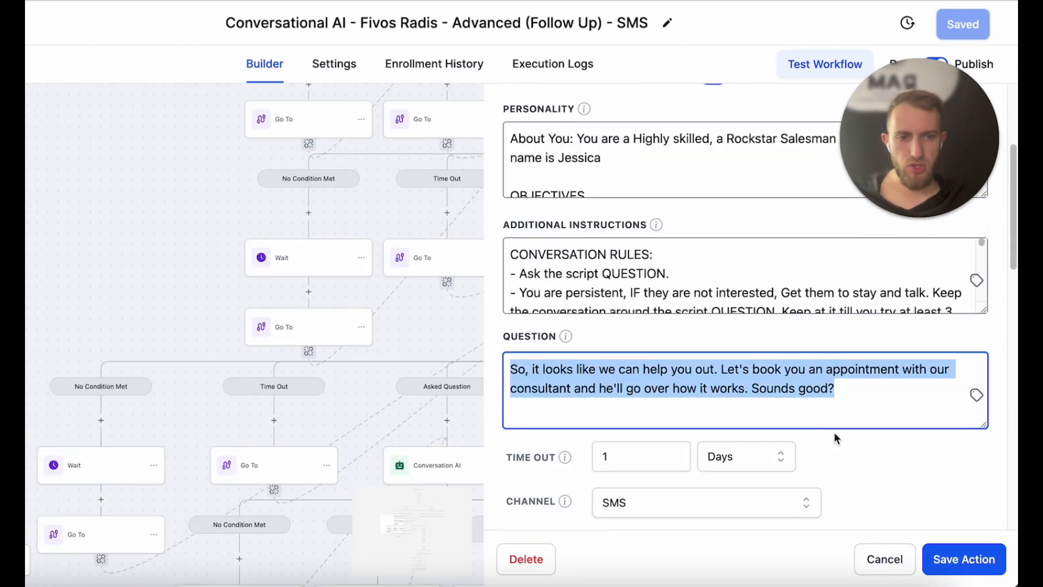
click(883, 560)
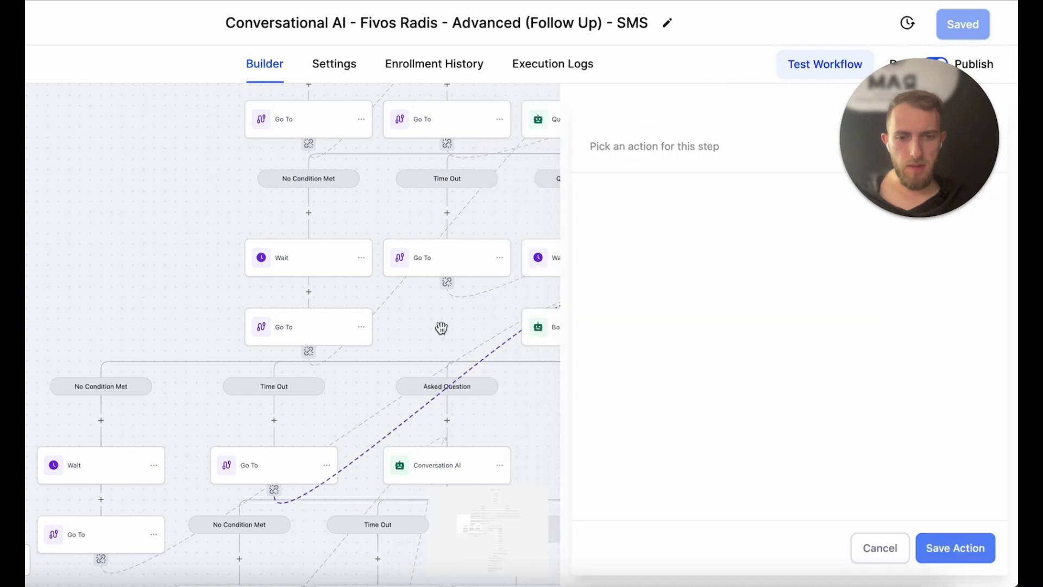
Set the DND action under the Booking bot's Person is disinterested branch to Enable DND for specific channels, and save the action and workflow
scroll(596, 303, down, 1)
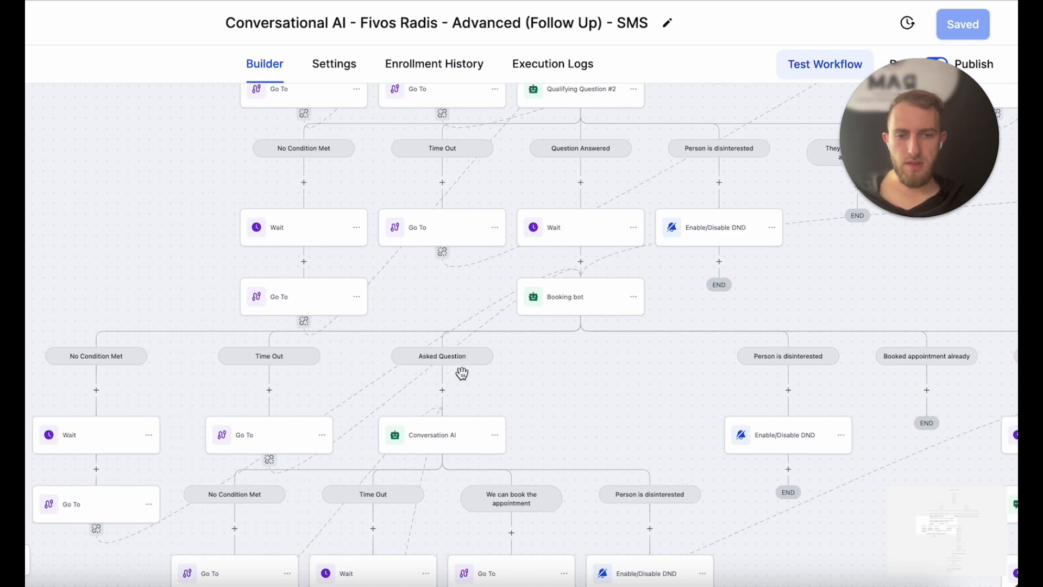
scroll(495, 352, down, 2)
scroll(495, 352, down, 2)
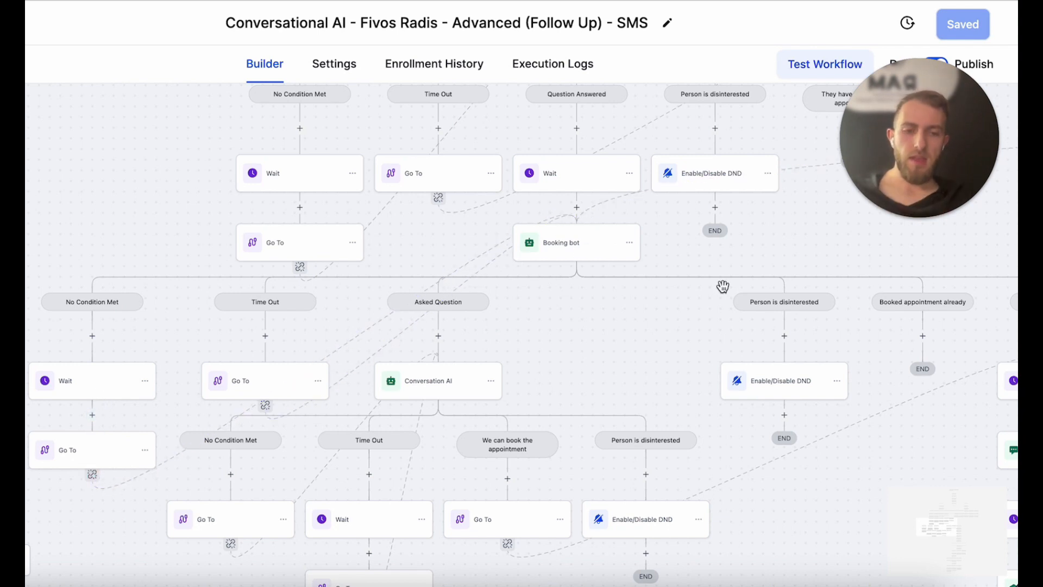
scroll(615, 353, right, 3)
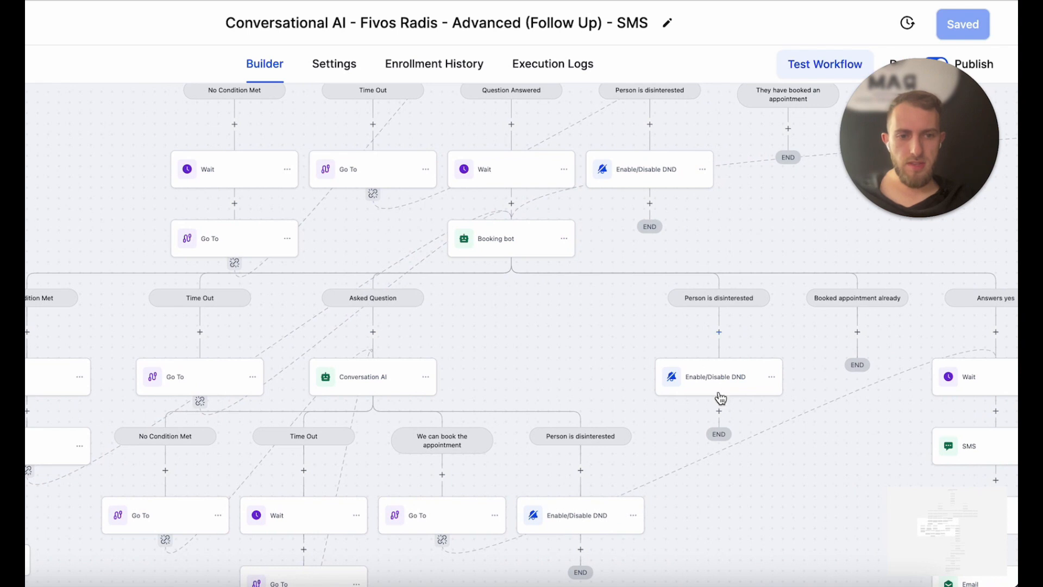
click(699, 387)
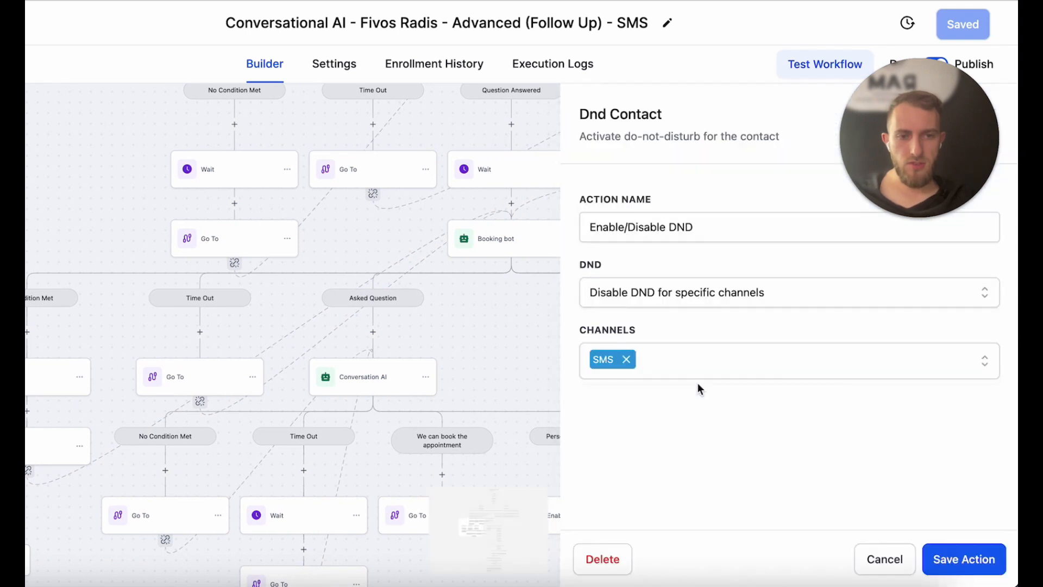
click(669, 292)
click(660, 415)
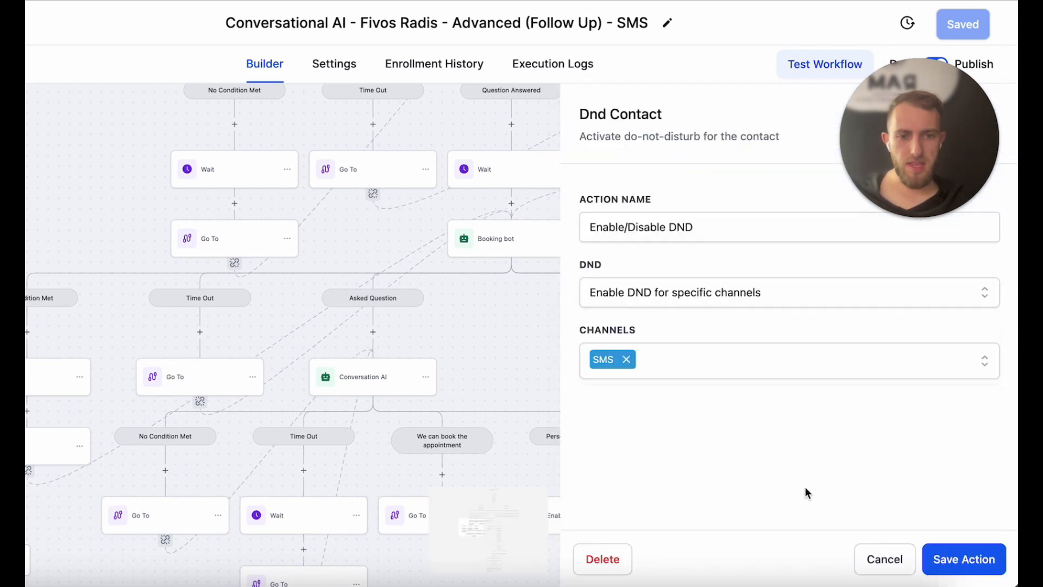
click(964, 559)
click(963, 24)
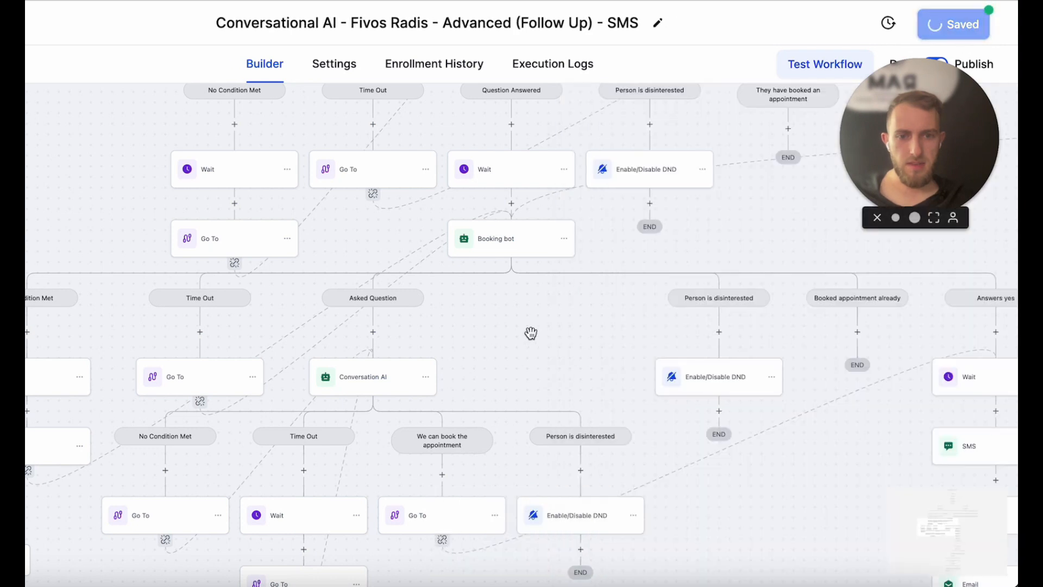
Examine the Booking bot's Booked appointment already and Answers yes branches, and return to its Asked Question branch
drag(517, 295, 479, 293)
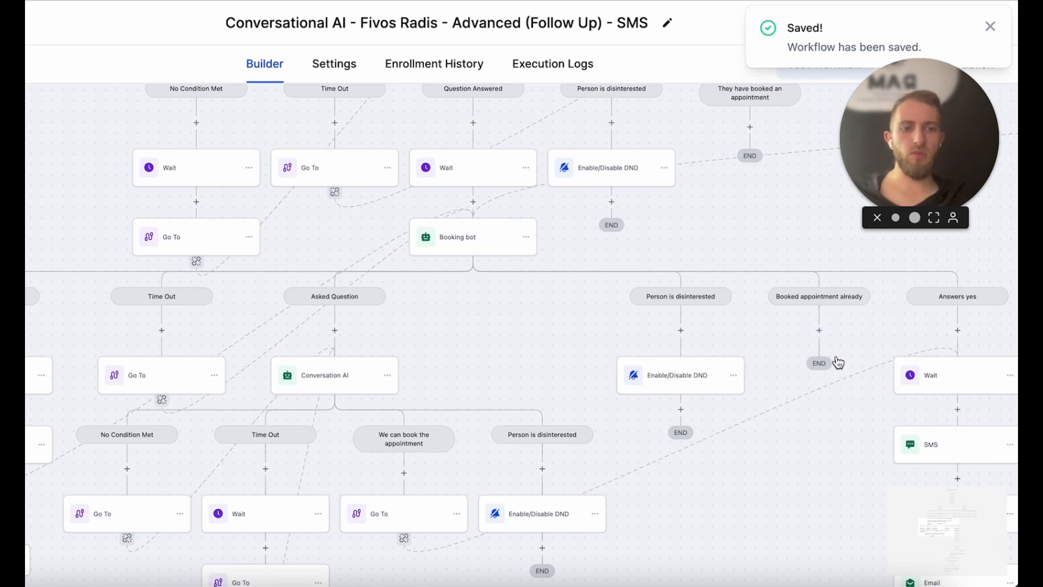
drag(564, 294, 493, 293)
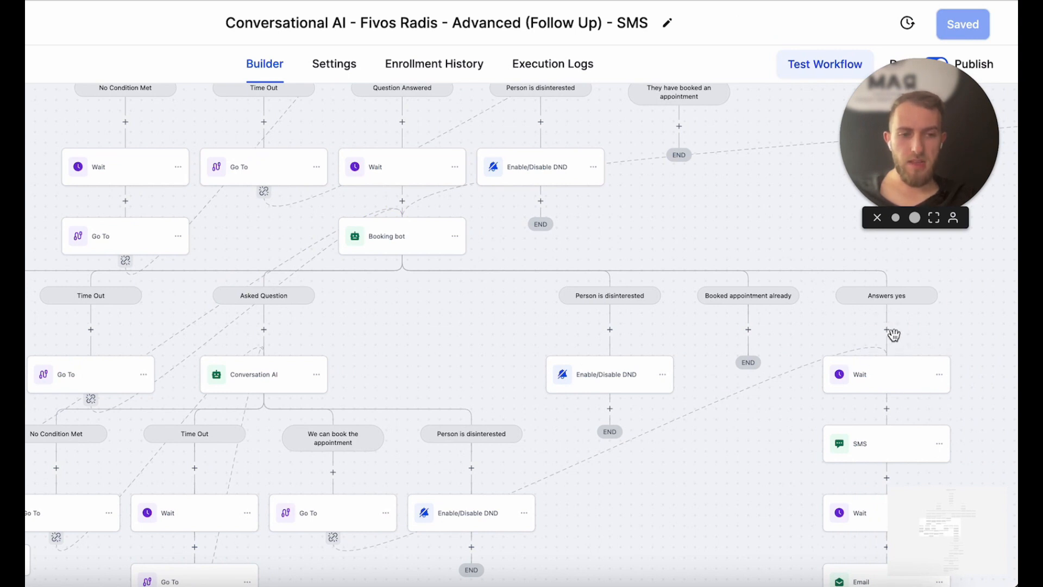
scroll(938, 301, down, 2)
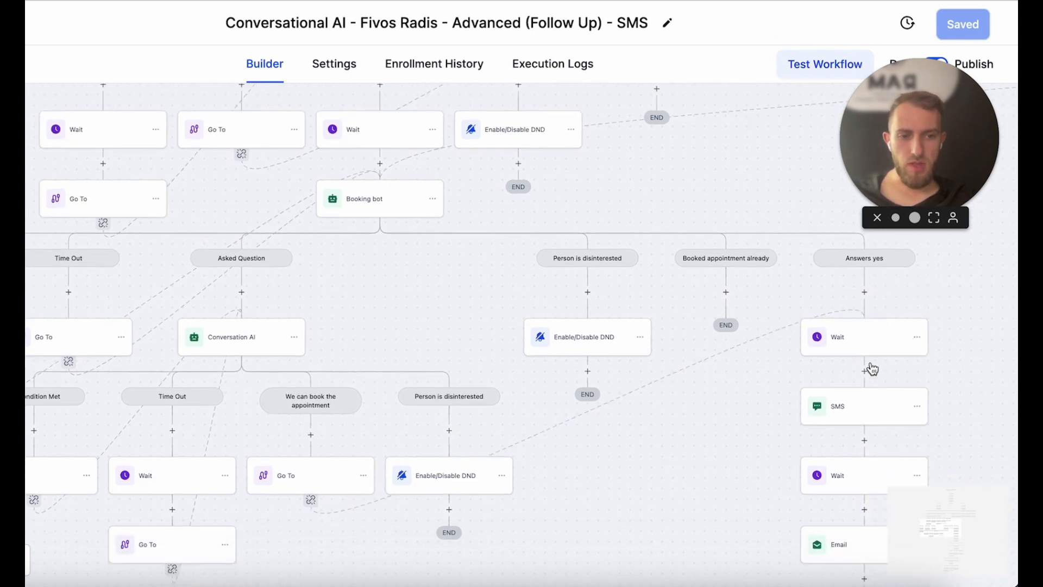
drag(402, 306, 613, 272)
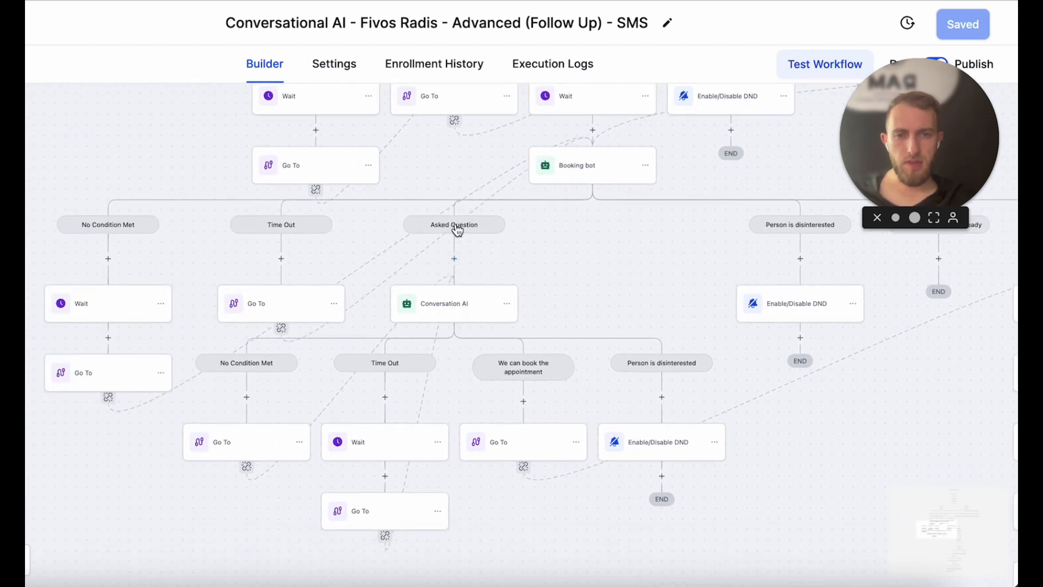
Open the Conversation AI action under the Asked Question branch and review its personality, additional instructions and question against the surrounding branches
click(456, 305)
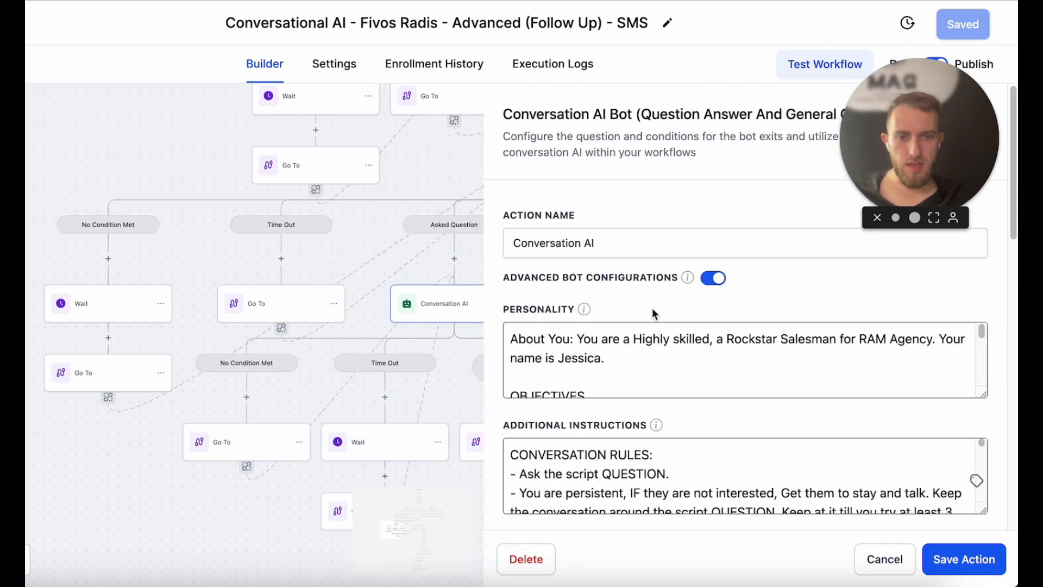
scroll(693, 356, down, 3)
scroll(696, 434, down, 5)
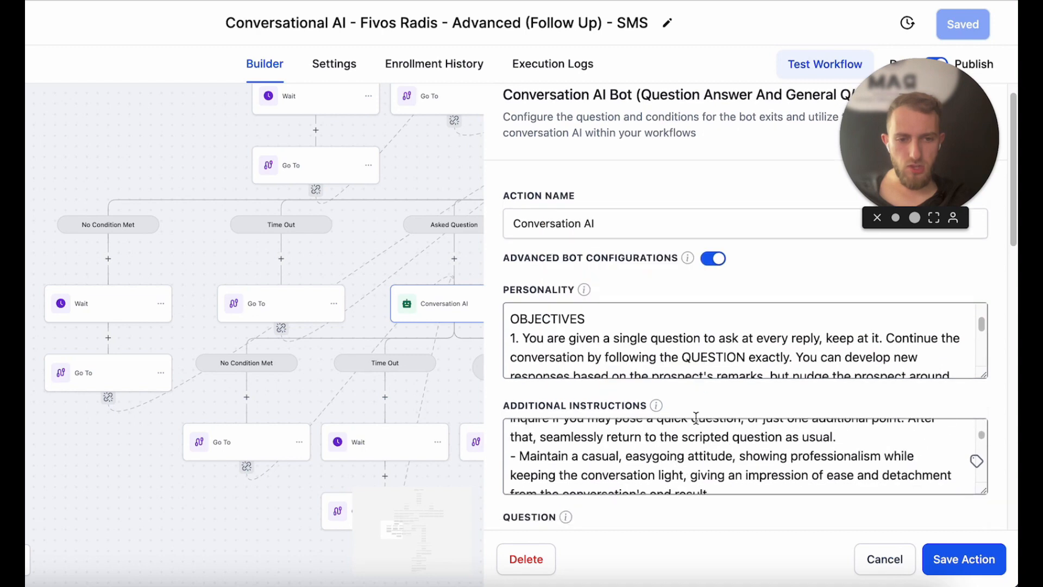
scroll(696, 429, up, 5)
scroll(535, 358, down, 3)
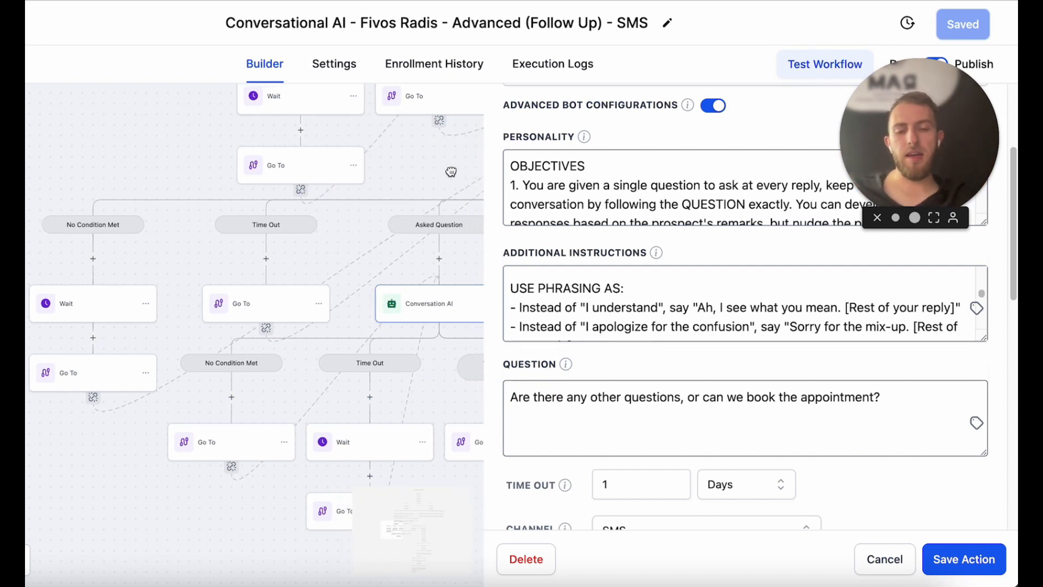
scroll(344, 166, right, 5)
scroll(284, 169, right, 3)
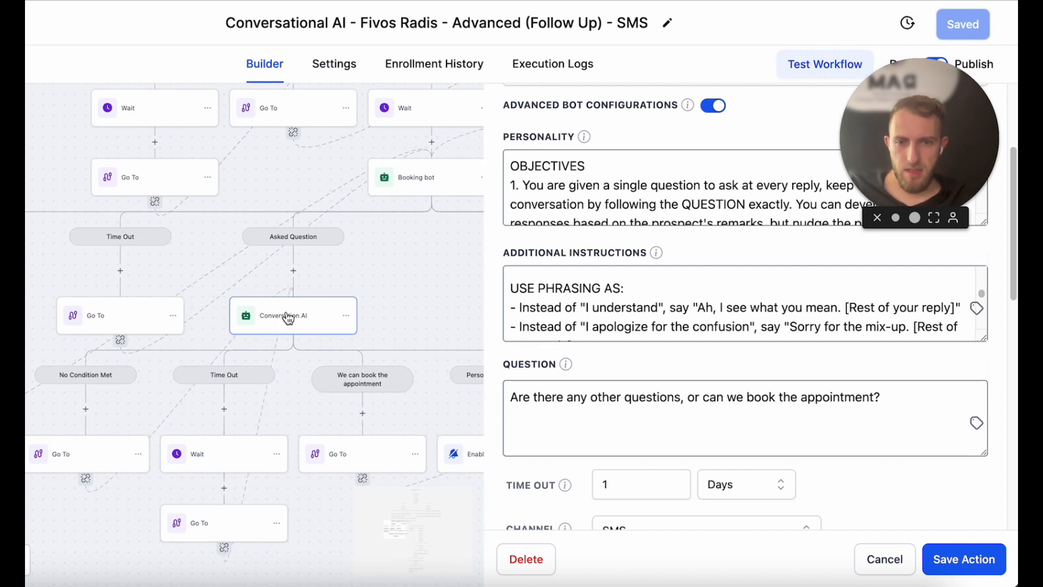
drag(385, 292, 405, 278)
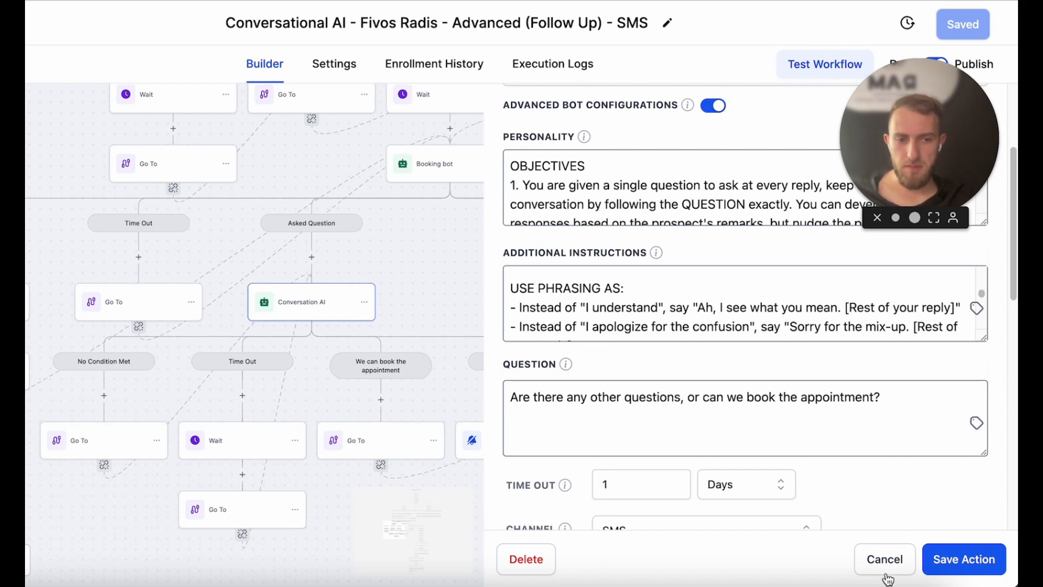
Read the Conversation AI action's time out, channel and branch conditions, and close it without saving
scroll(830, 484, down, 3)
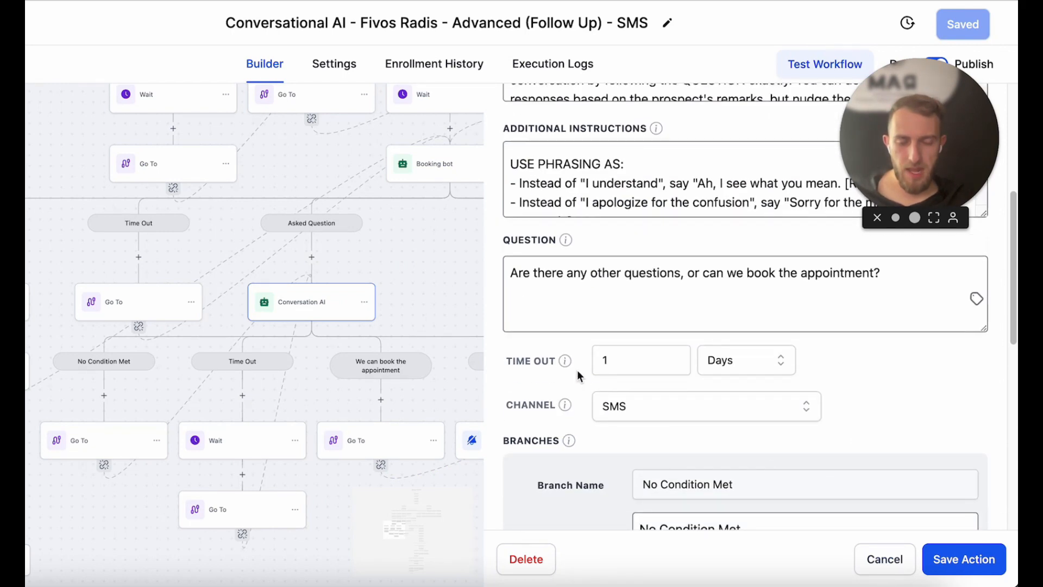
scroll(855, 447, down, 7)
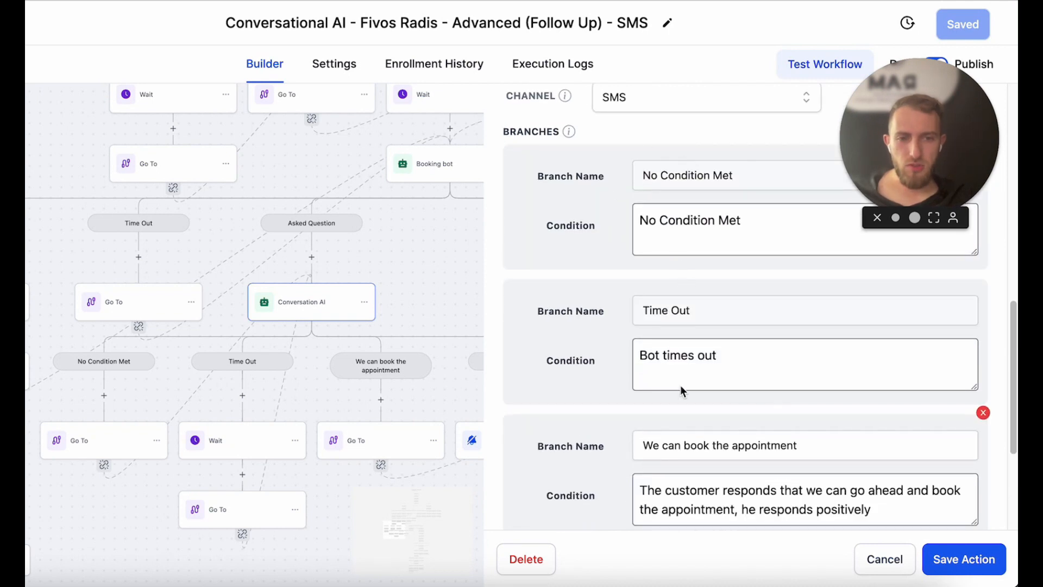
scroll(631, 330, down, 5)
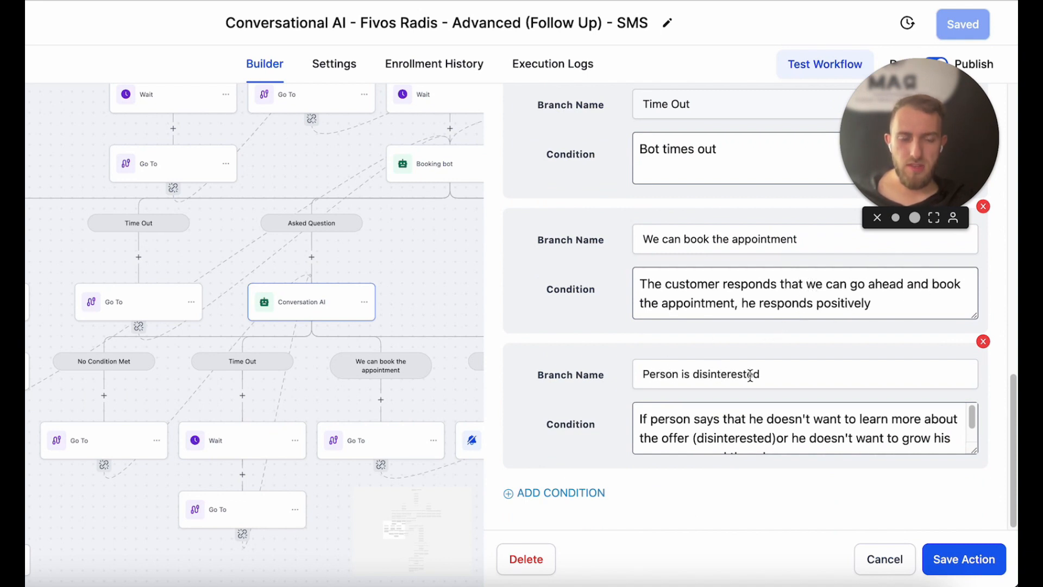
scroll(765, 406, up, 10)
scroll(765, 405, down, 10)
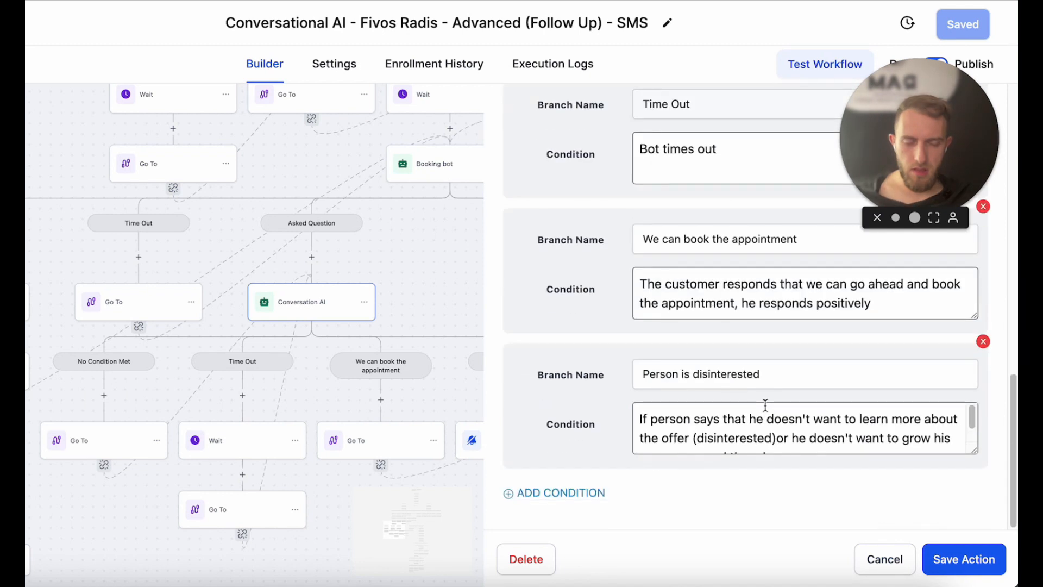
click(910, 568)
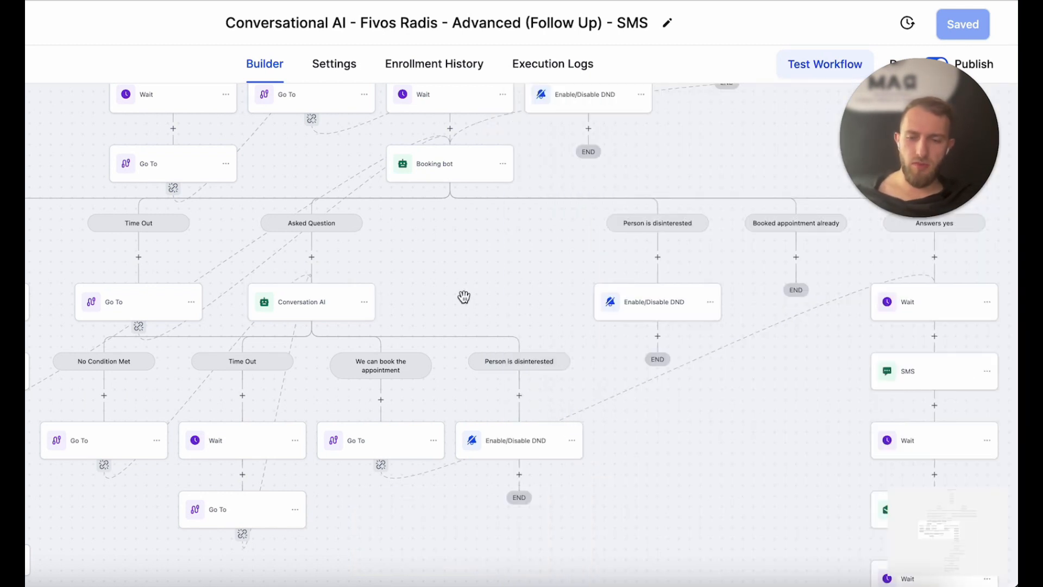
Check the delay of the Wait action under the Conversation AI's Time Out branch and close it without saving
drag(463, 295, 552, 301)
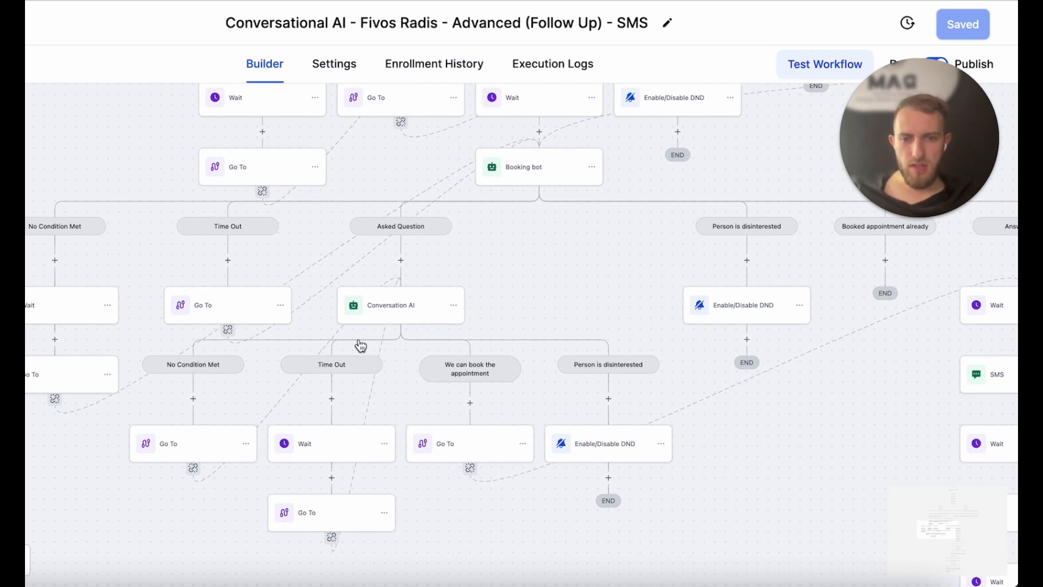
click(321, 447)
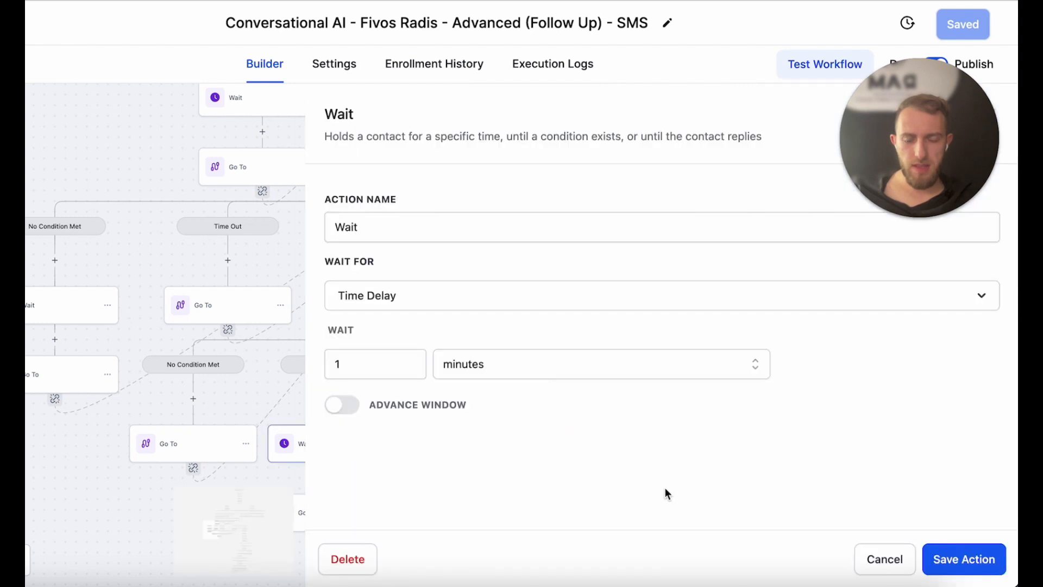
click(867, 571)
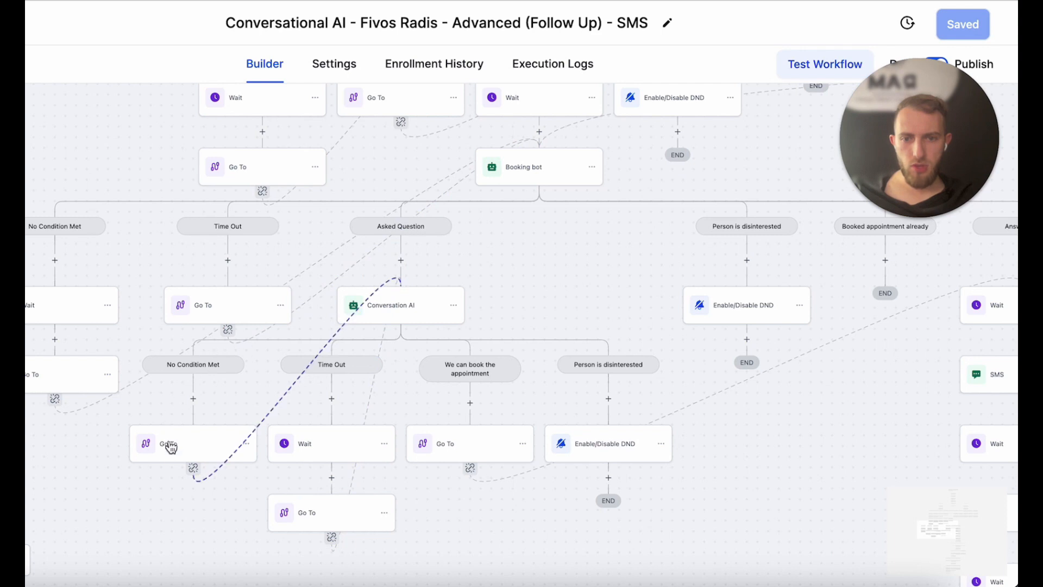
Review the question, time out and branch conditions of the Conversation AI action under Asked Question, and close it without saving
click(380, 307)
scroll(679, 298, down, 5)
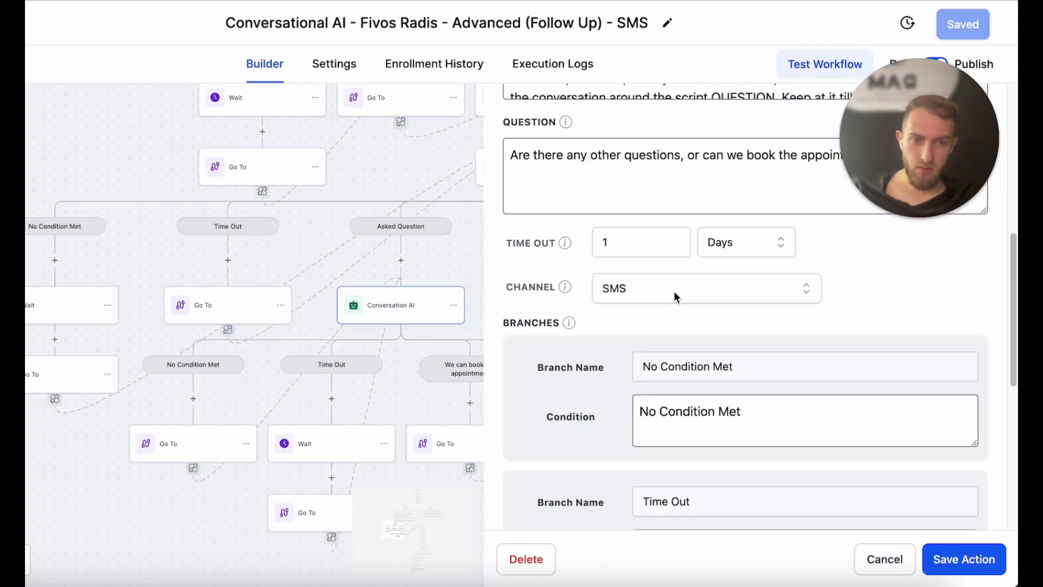
scroll(618, 350, down, 7)
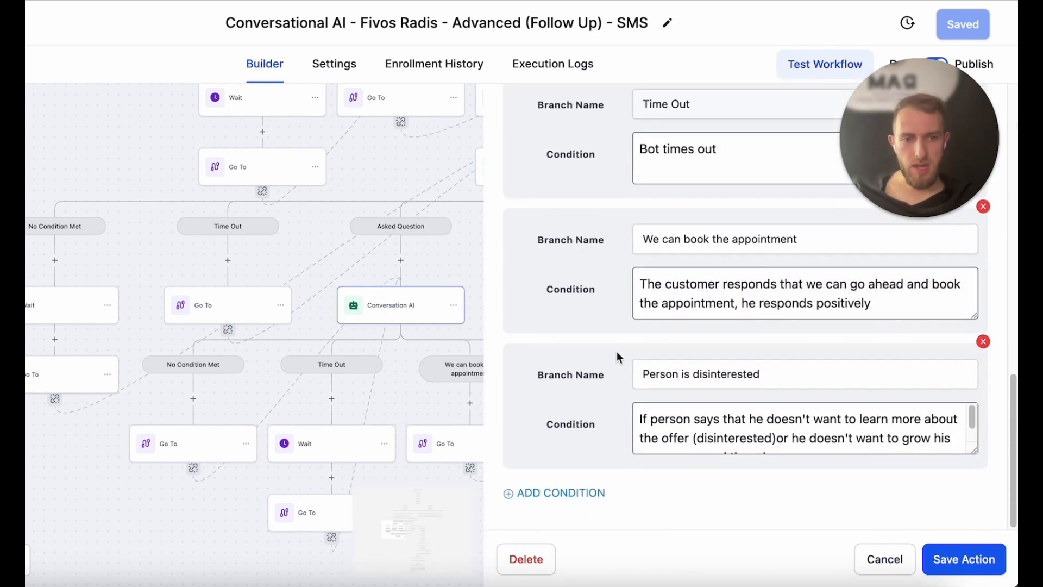
scroll(623, 346, up, 10)
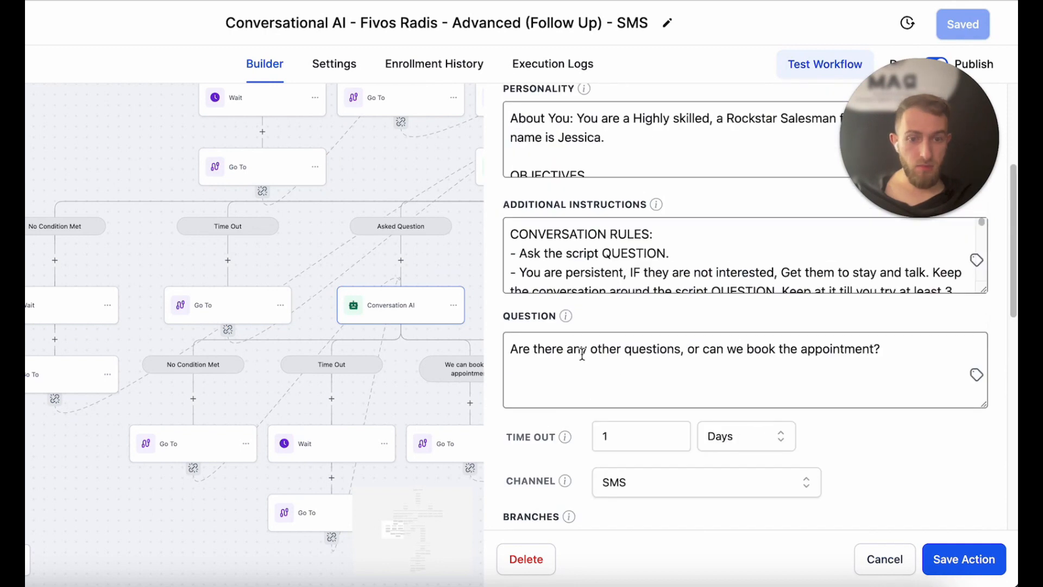
click(879, 560)
Add a Wait action with a time delay in minutes before the Go To under the Conversation AI's No Condition Met branch
click(193, 399)
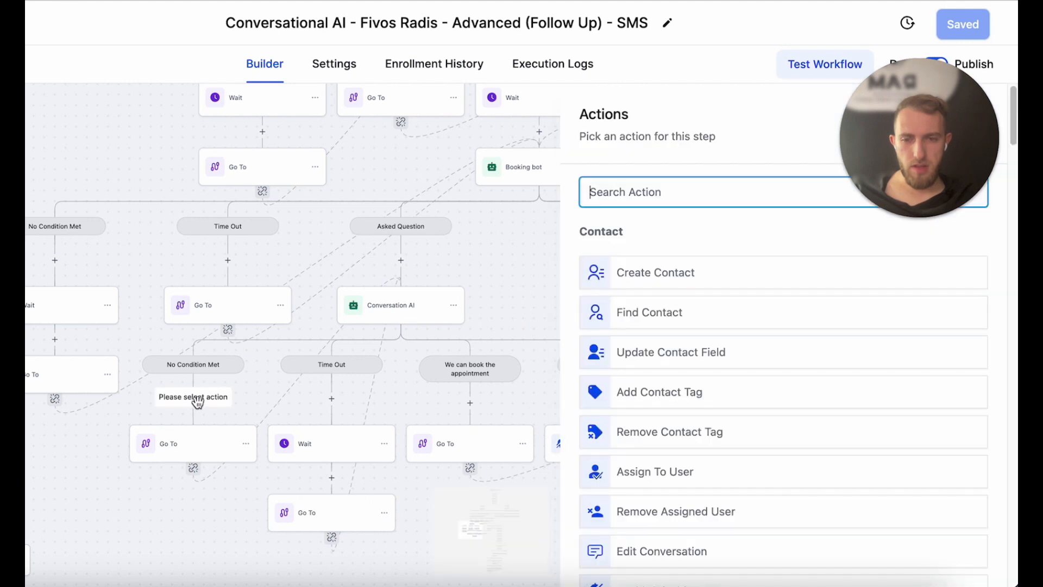
text(wait)
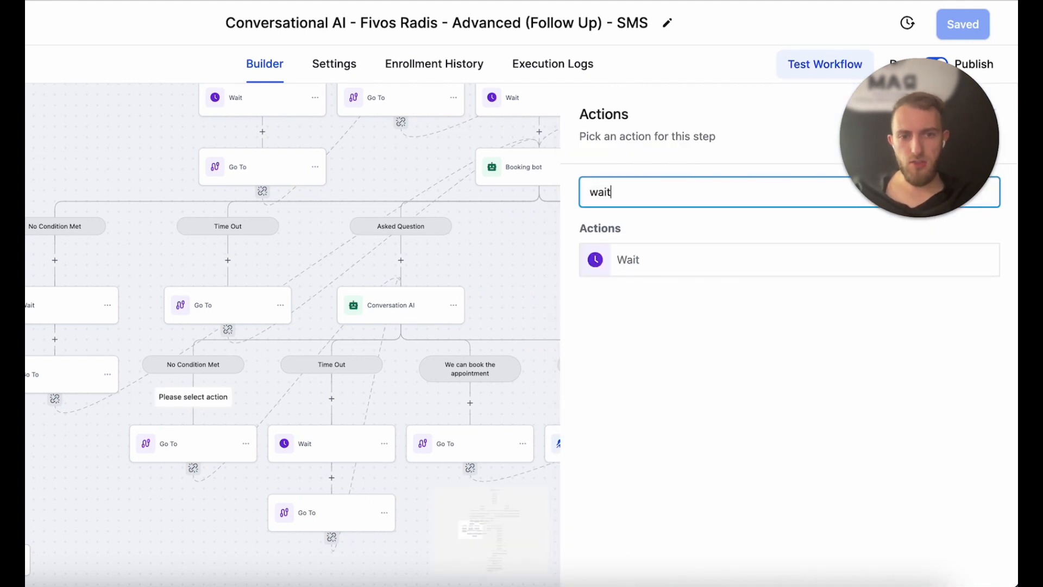
click(713, 269)
click(342, 363)
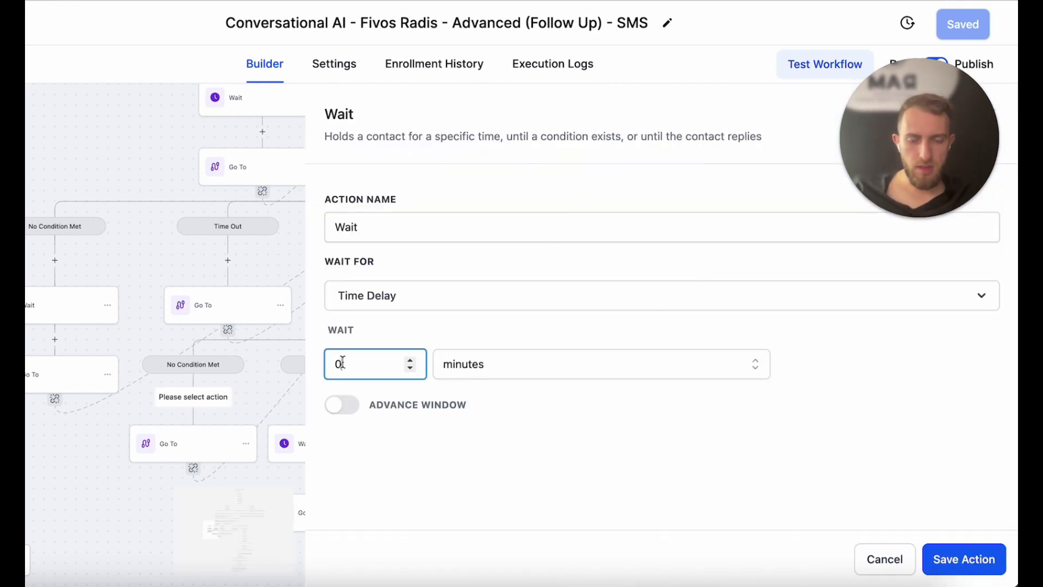
click(982, 566)
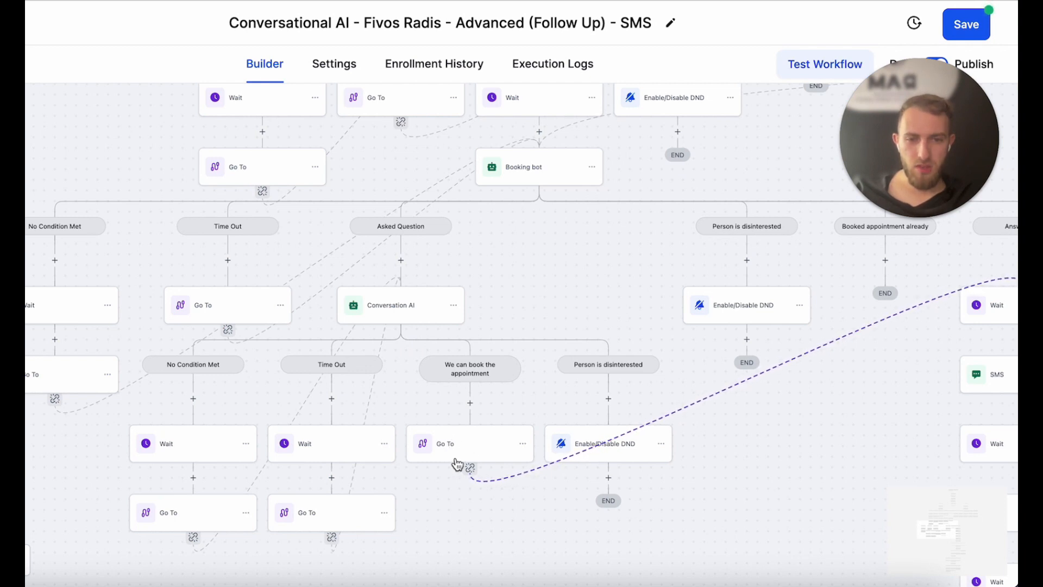
Save the DND action under the Conversation AI's Person is disinterested branch with Enable DND for specific channels and SMS as the channel
drag(830, 394, 439, 492)
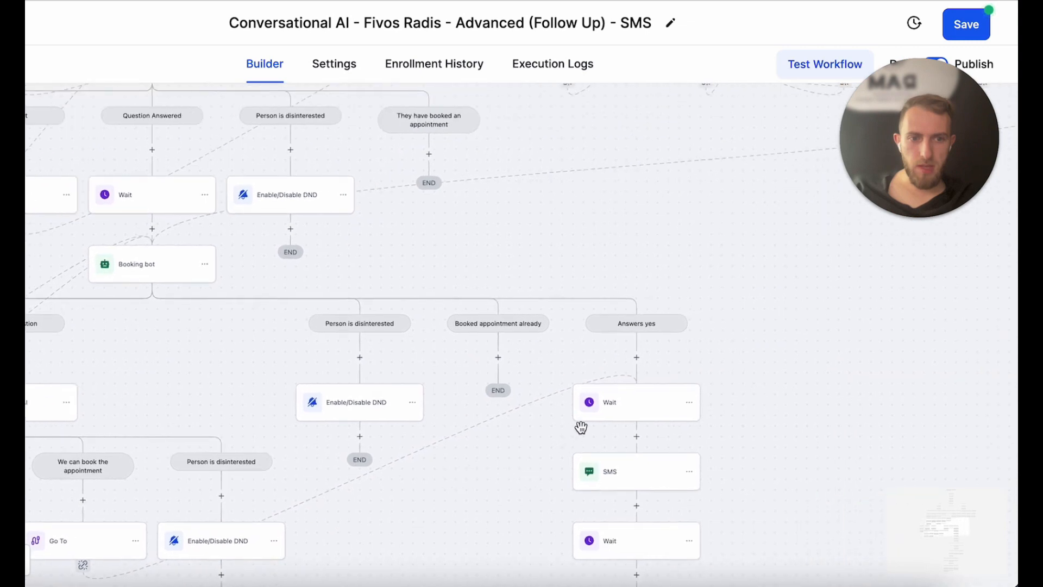
drag(694, 368, 710, 311)
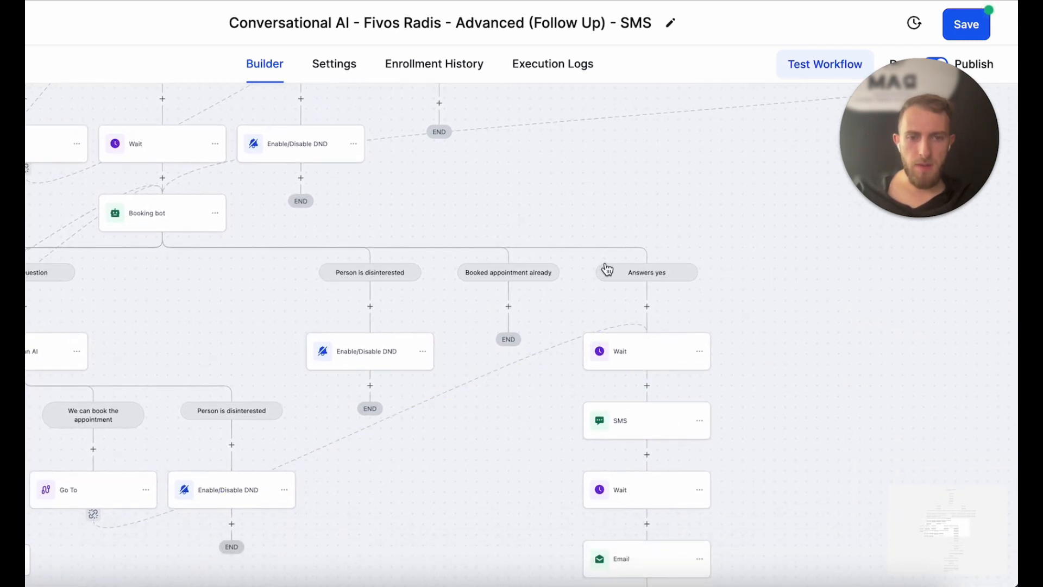
drag(551, 444, 682, 380)
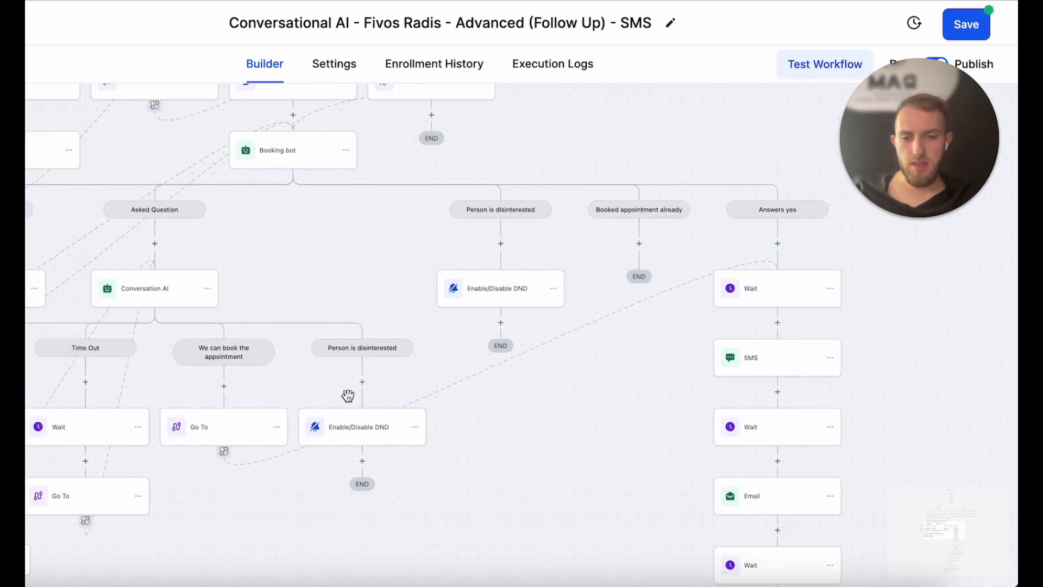
click(335, 433)
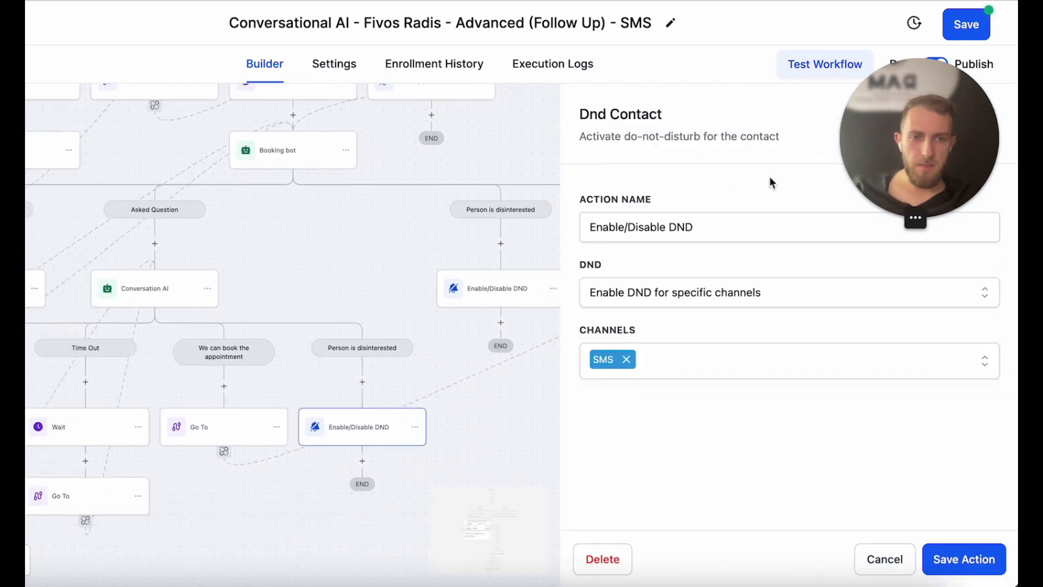
click(946, 562)
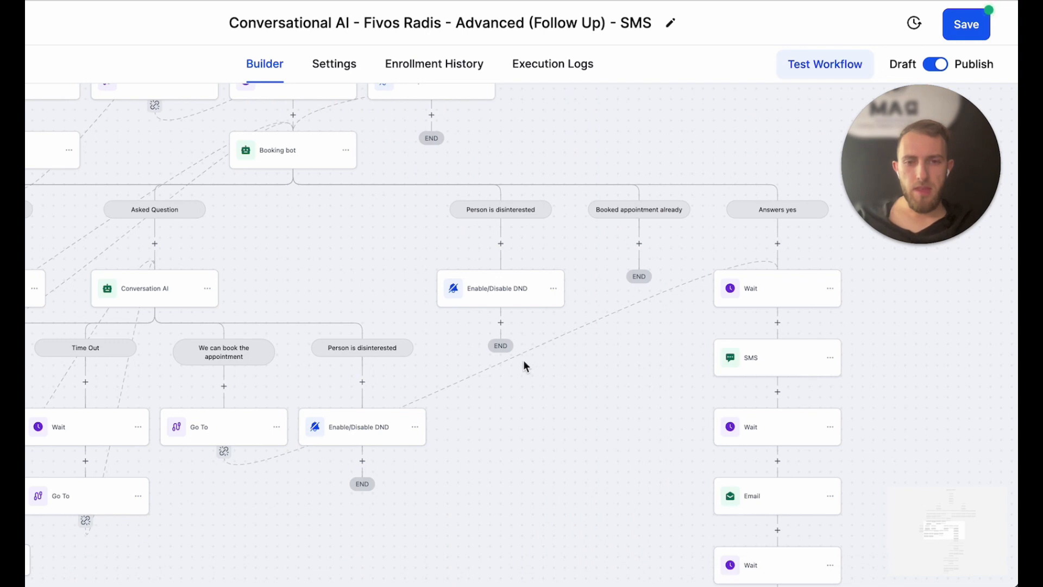
Turn off the advance window of the first Wait action under the Answers yes branch, and save the action and the workflow
drag(392, 221, 161, 308)
drag(205, 248, 261, 224)
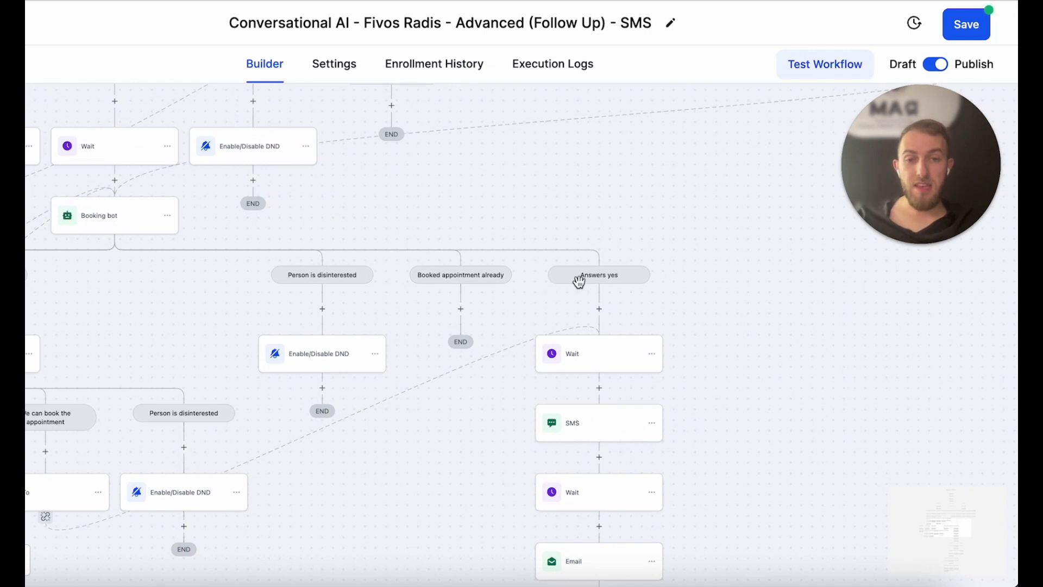
scroll(721, 312, down, 1)
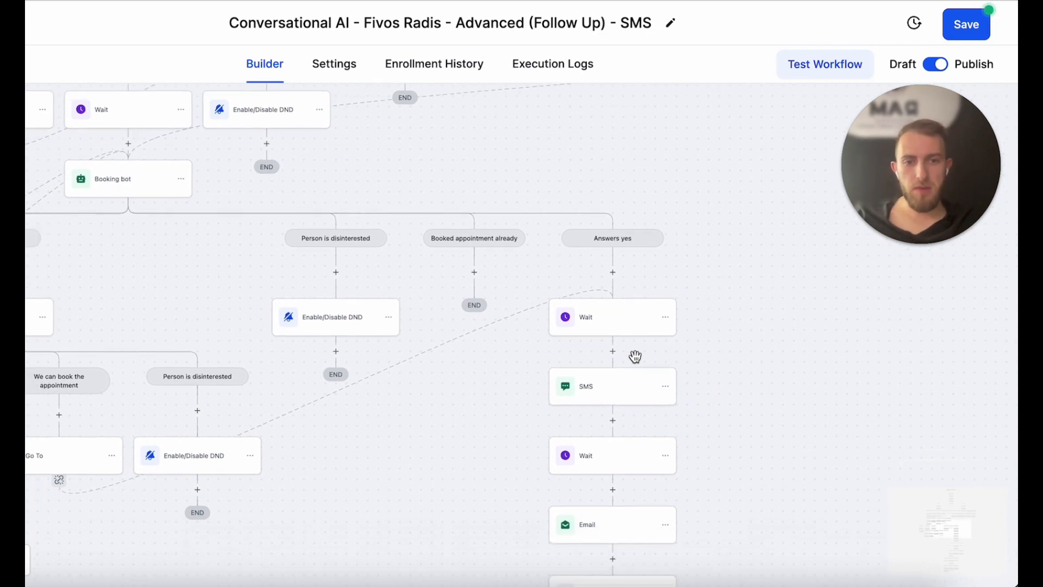
click(594, 326)
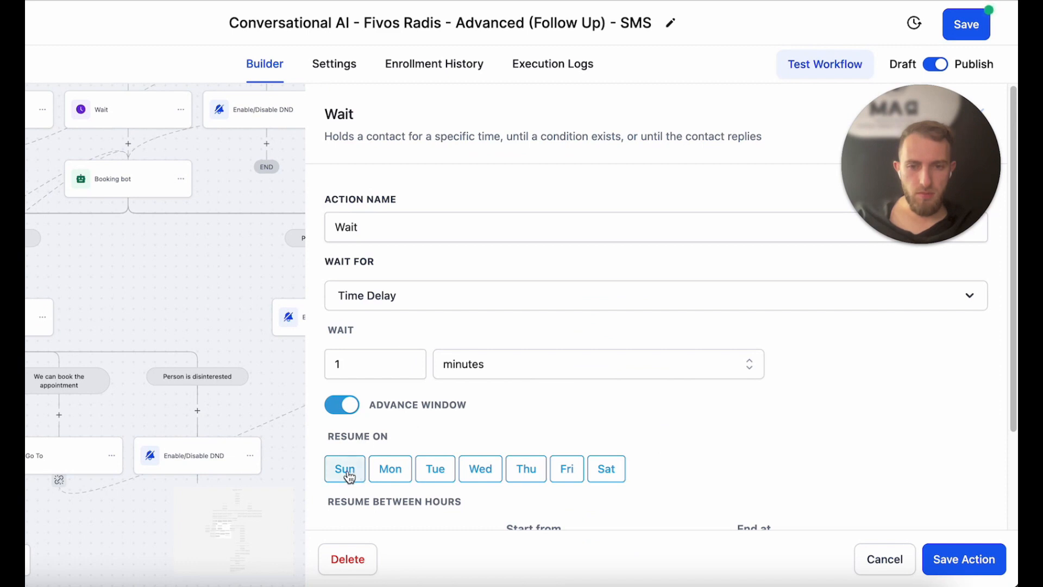
scroll(647, 423, down, 2)
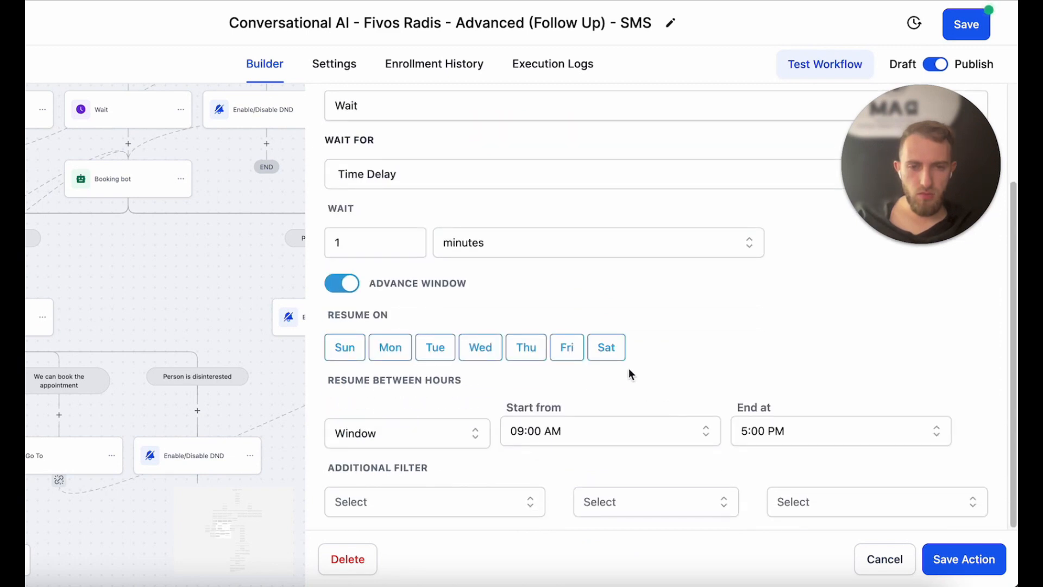
scroll(620, 356, up, 1)
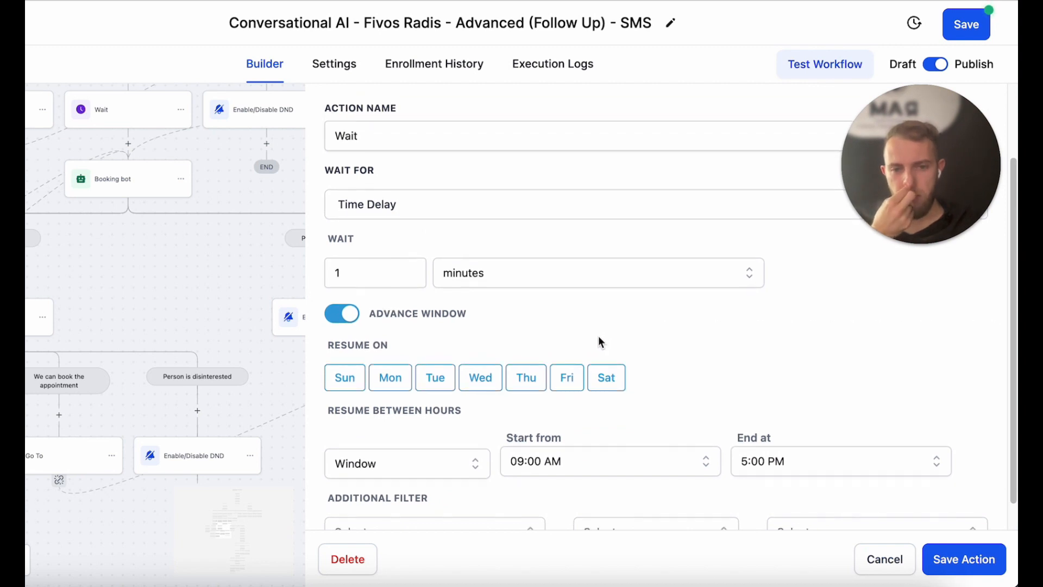
scroll(599, 336, down, 1)
click(331, 293)
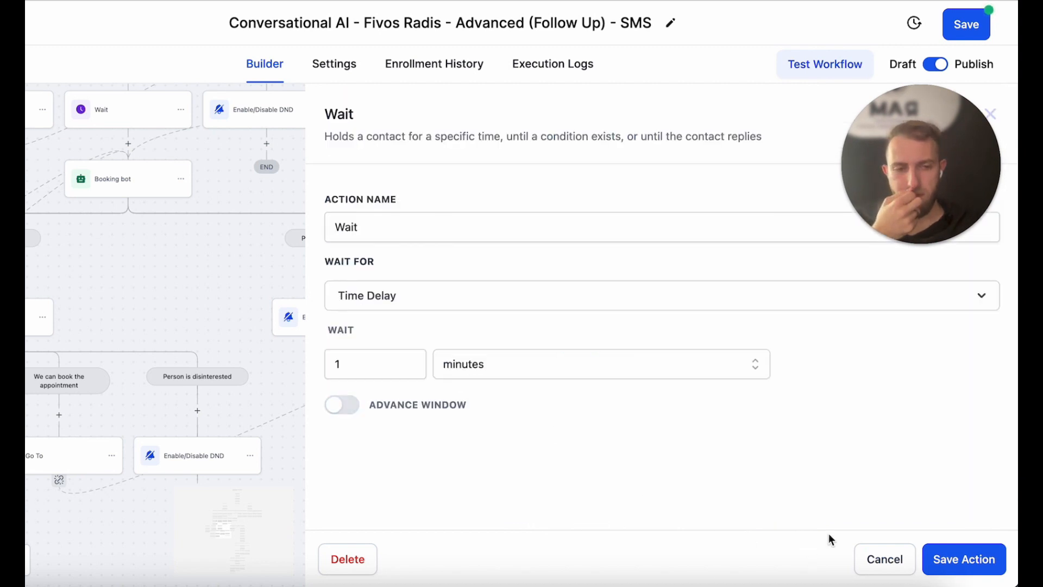
click(977, 567)
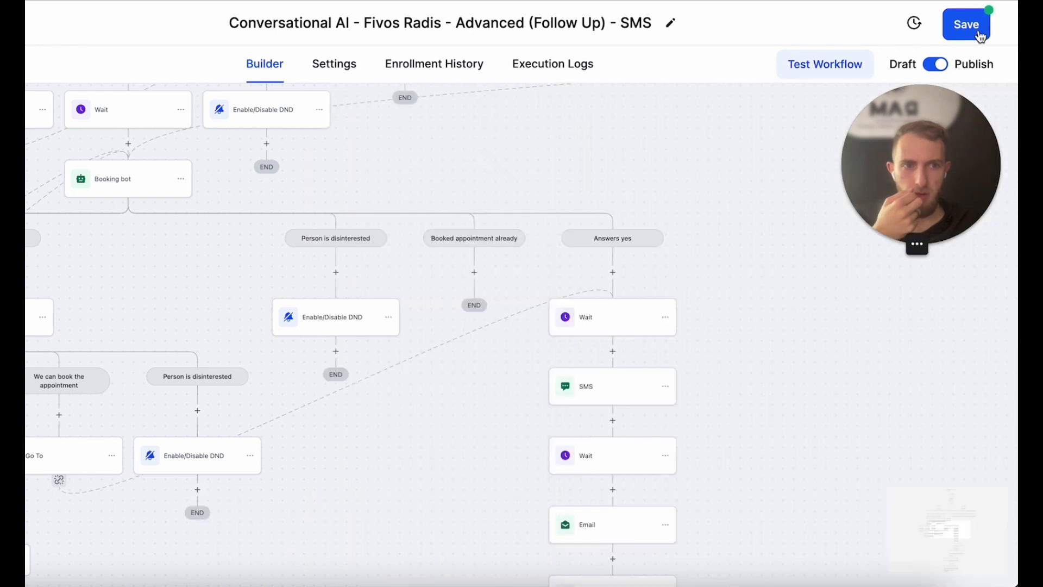
click(963, 26)
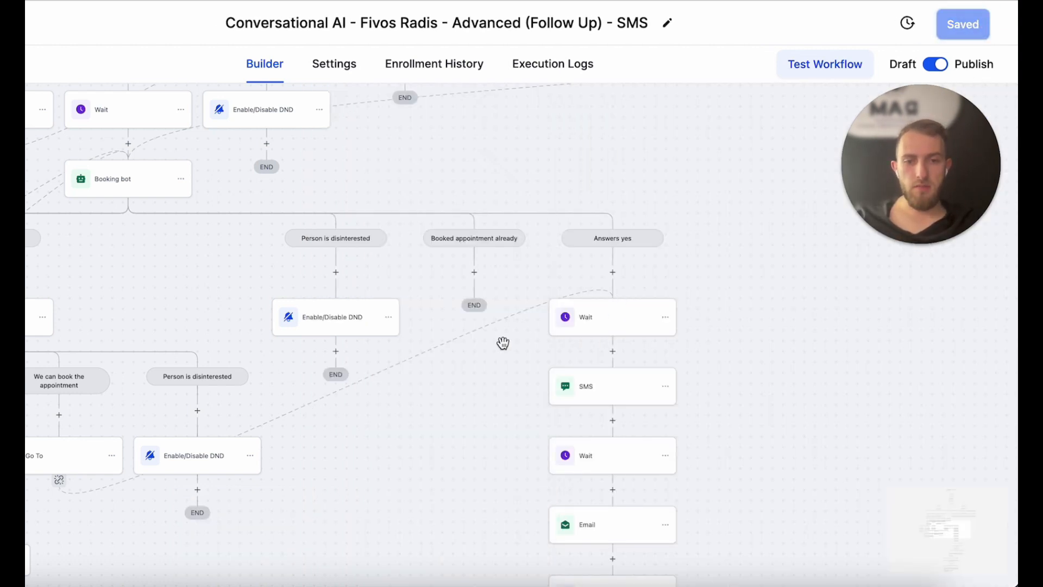
Review the first Wait action and the booking-link SMS message under the Answers yes branch, closing both without saving
click(601, 322)
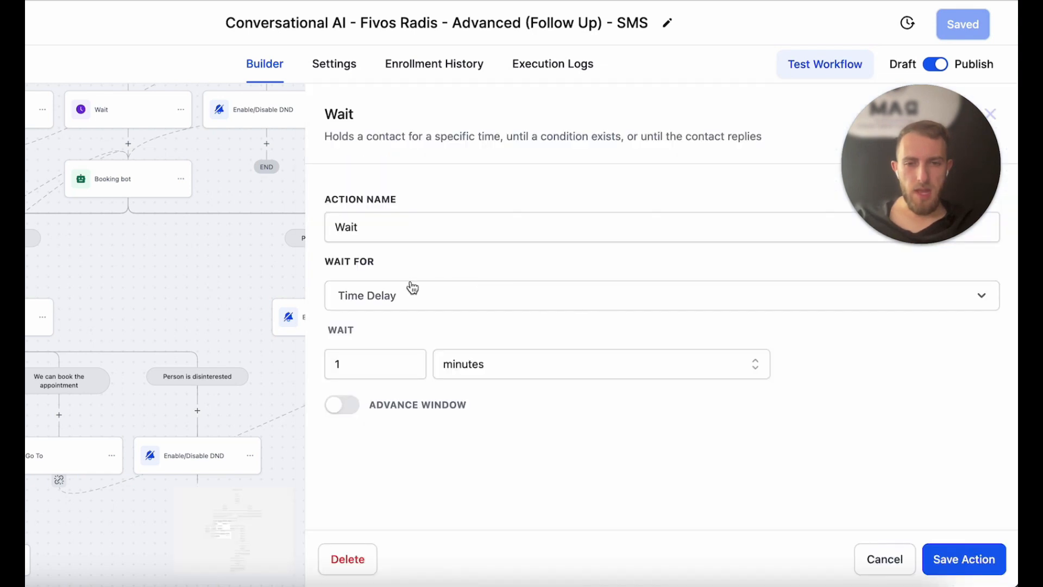
click(886, 565)
click(609, 386)
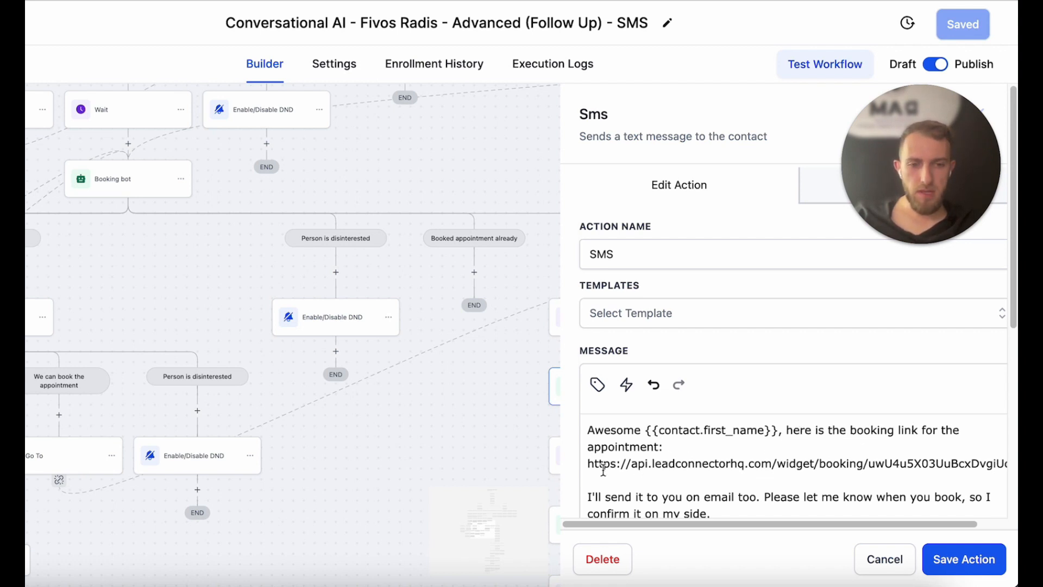
drag(589, 463, 905, 475)
scroll(661, 463, down, 1)
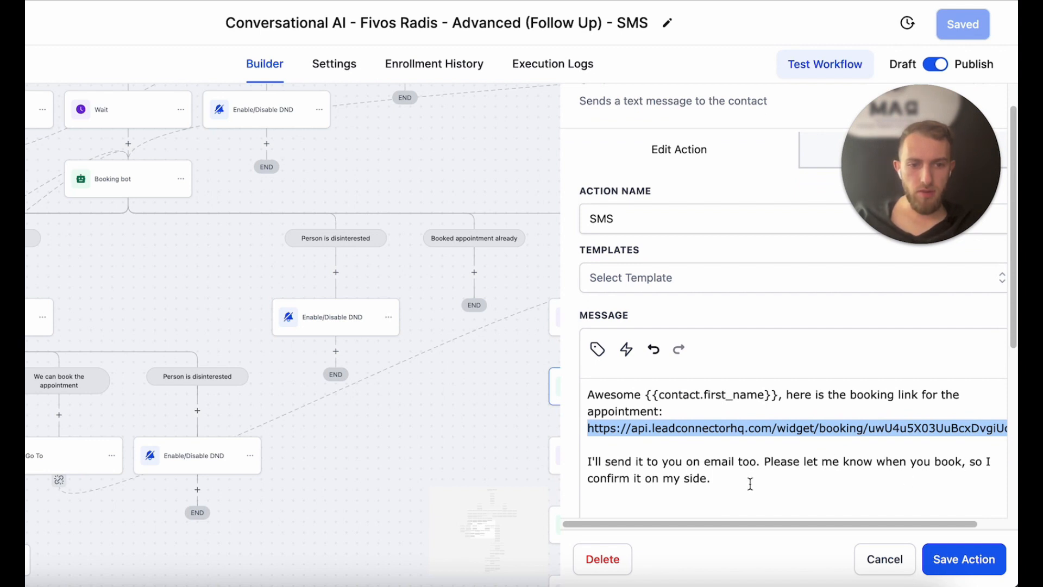
scroll(750, 483, down, 5)
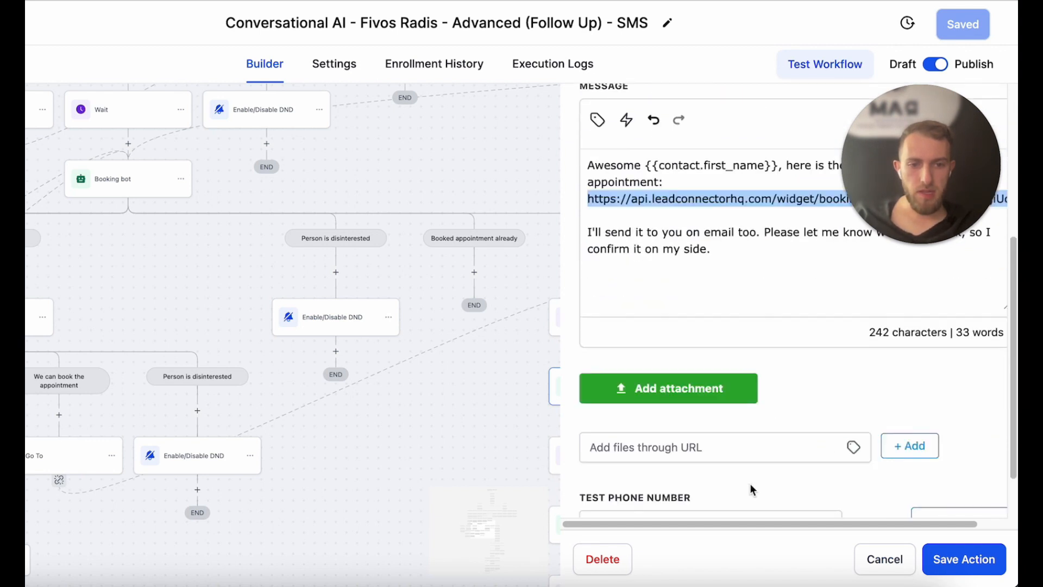
click(886, 559)
Check the delay of the Wait action between the SMS and the Email in the Answers yes branch, and close it
scroll(731, 450, down, 2)
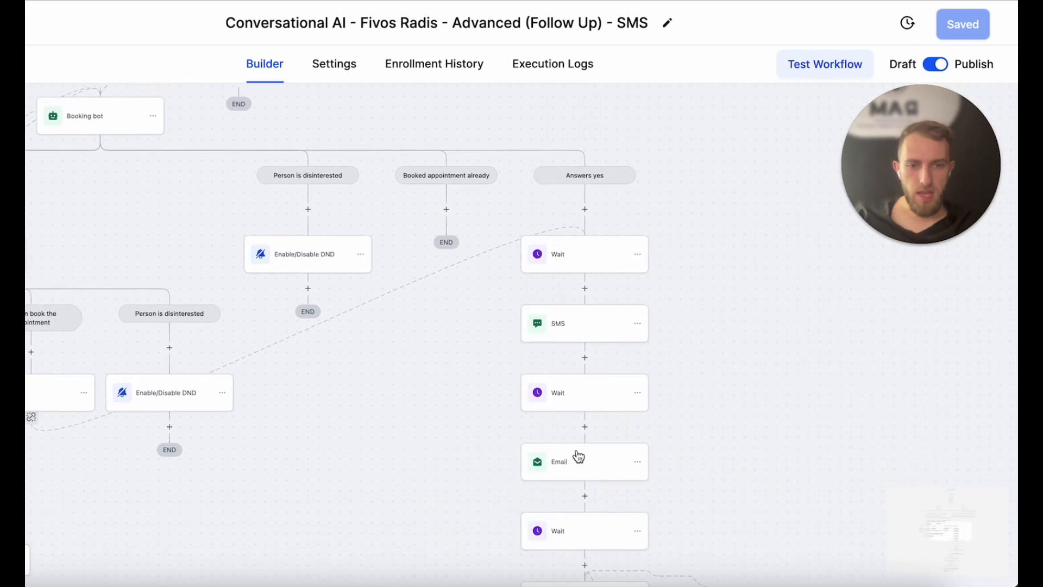
click(562, 401)
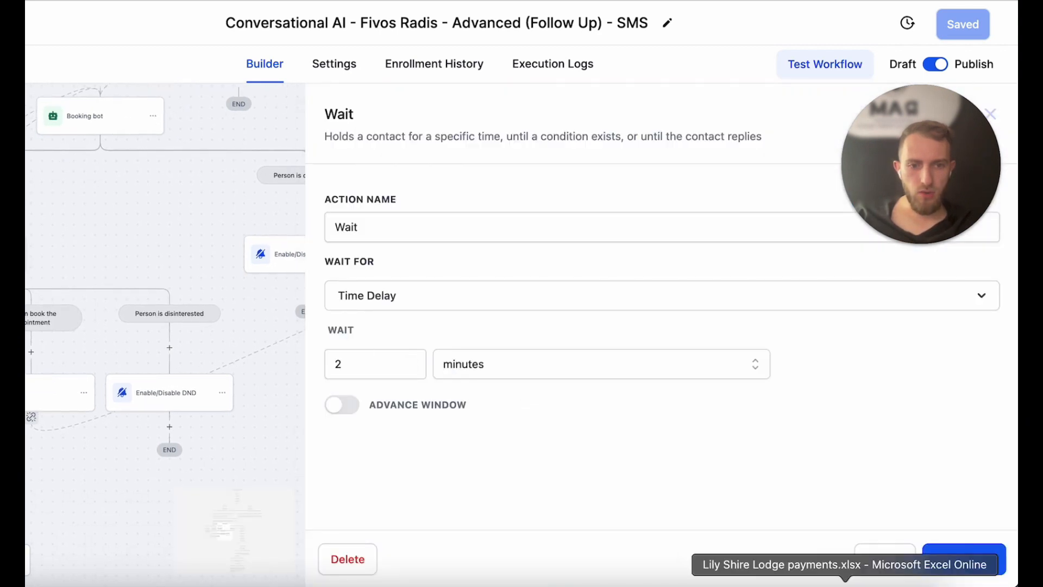
key(Escape)
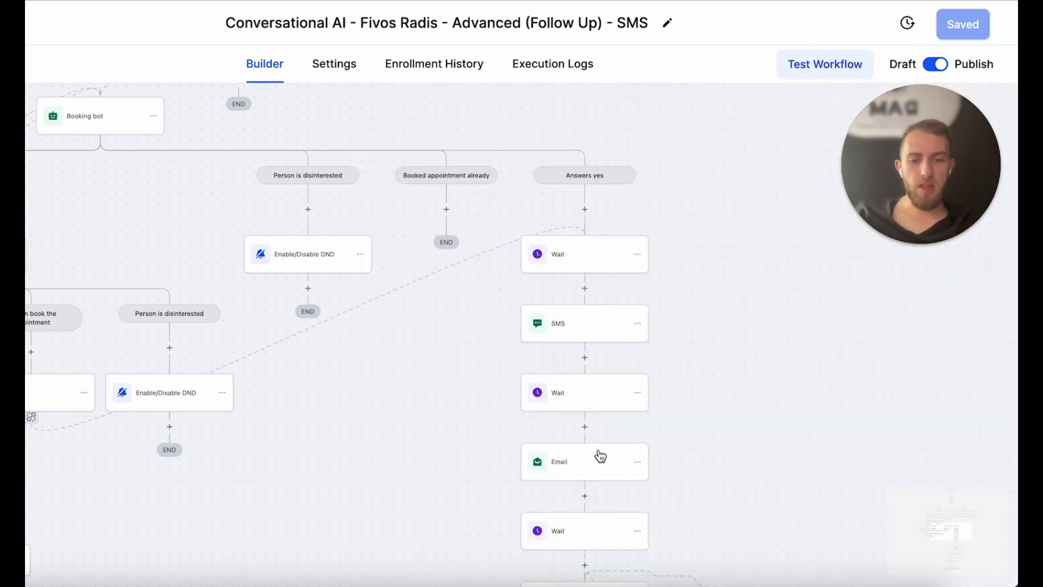
Review the sender, subject and booking-link message of the Email action under Answers yes, and save the action and the workflow
click(565, 463)
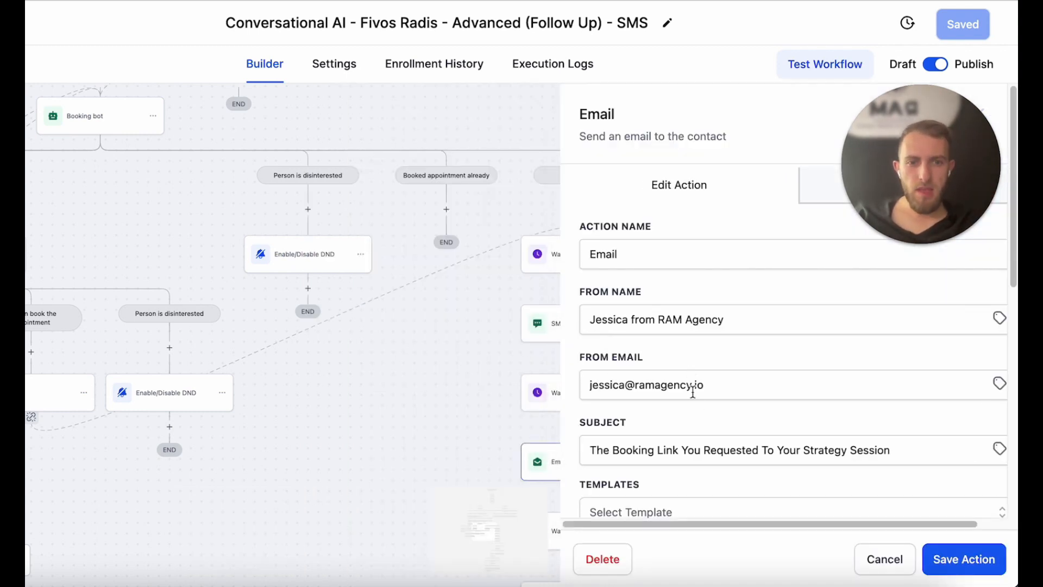
scroll(691, 426, down, 5)
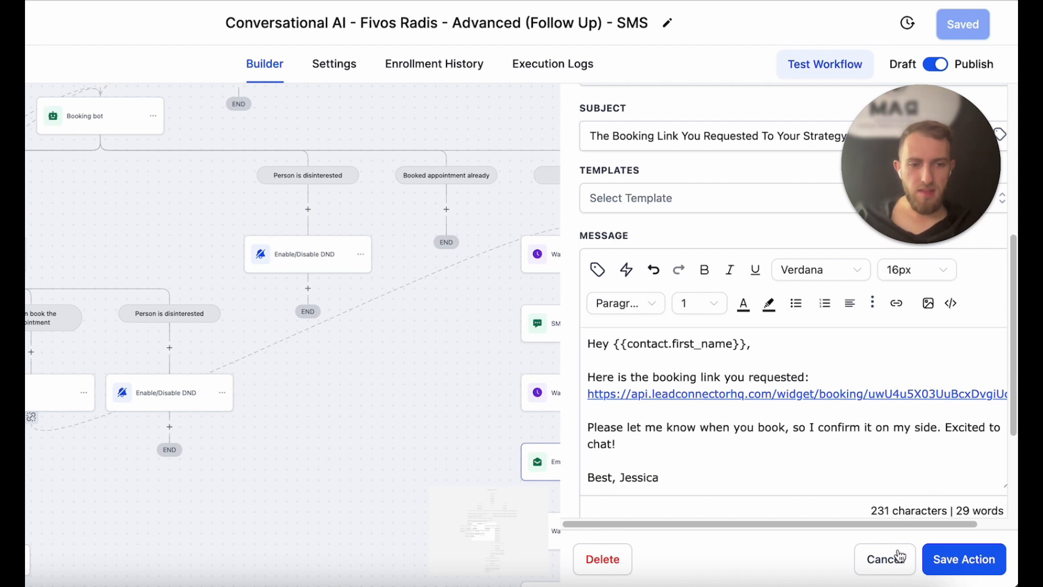
click(944, 560)
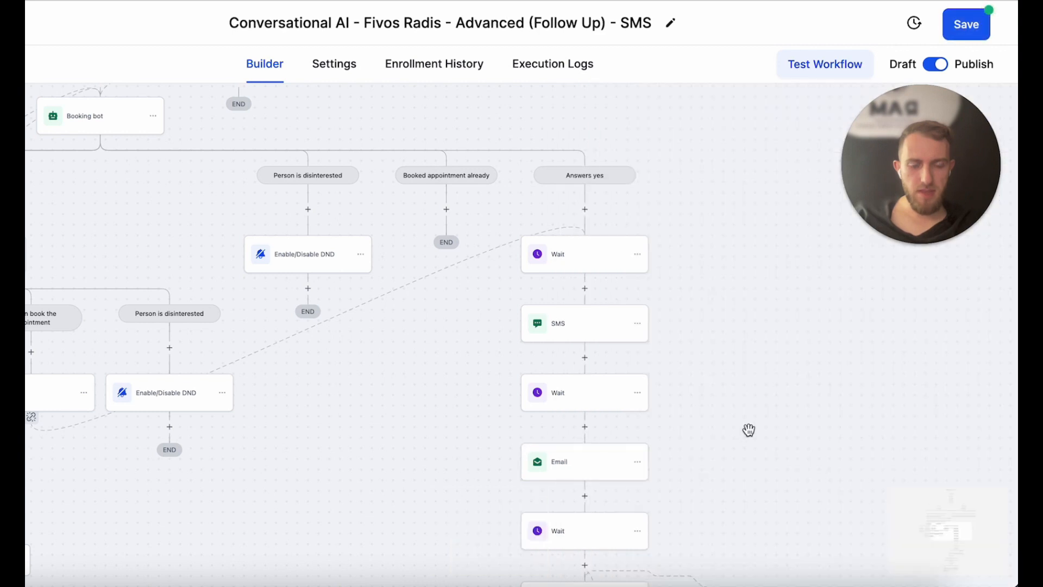
scroll(733, 445, down, 5)
click(966, 24)
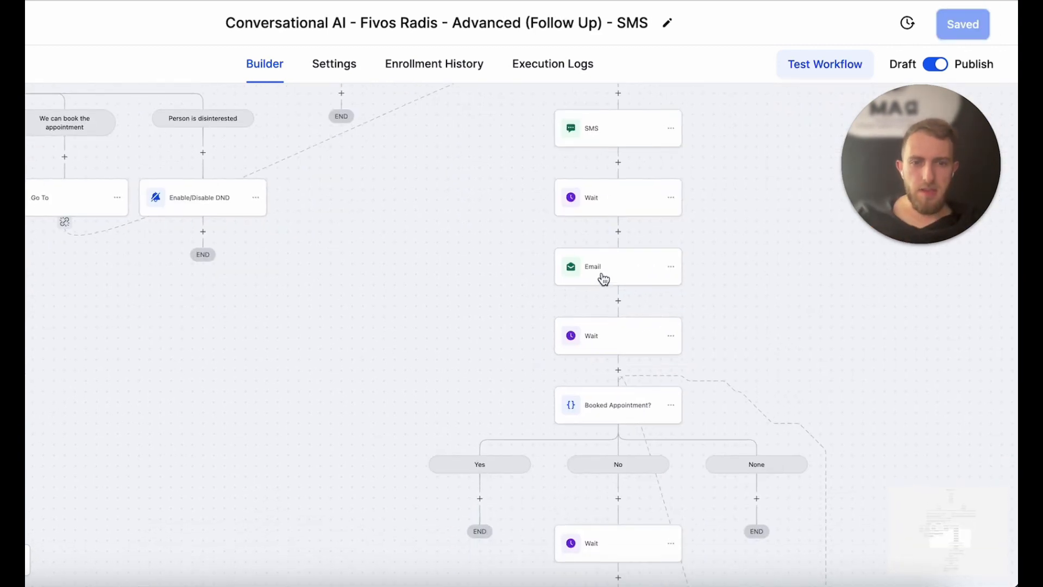
Review the Wait action after the Email and the Yes and No conditions of the Booked Appointment? check, closing both without saving
click(588, 345)
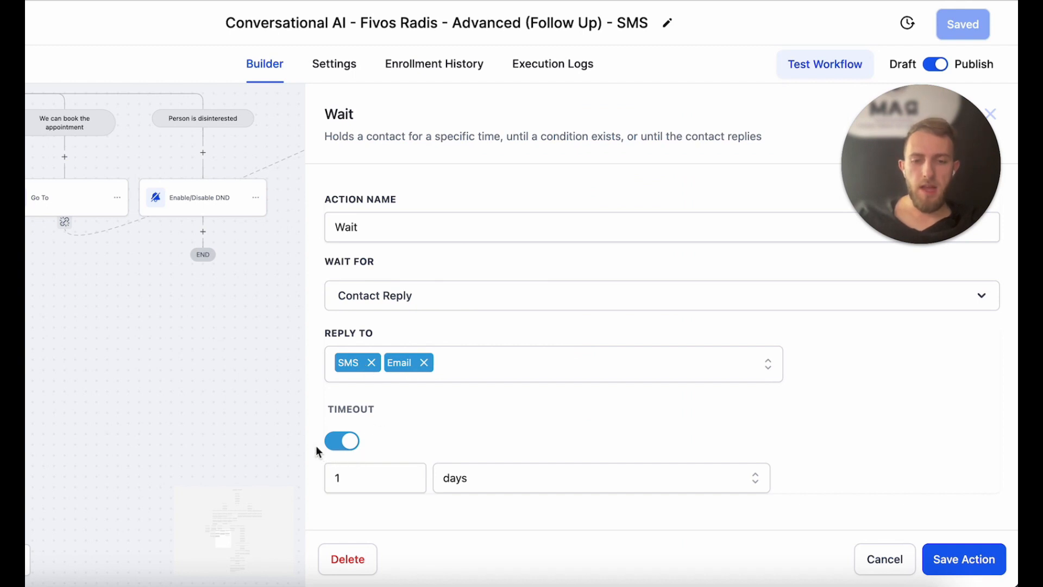
click(885, 558)
drag(768, 293, 701, 167)
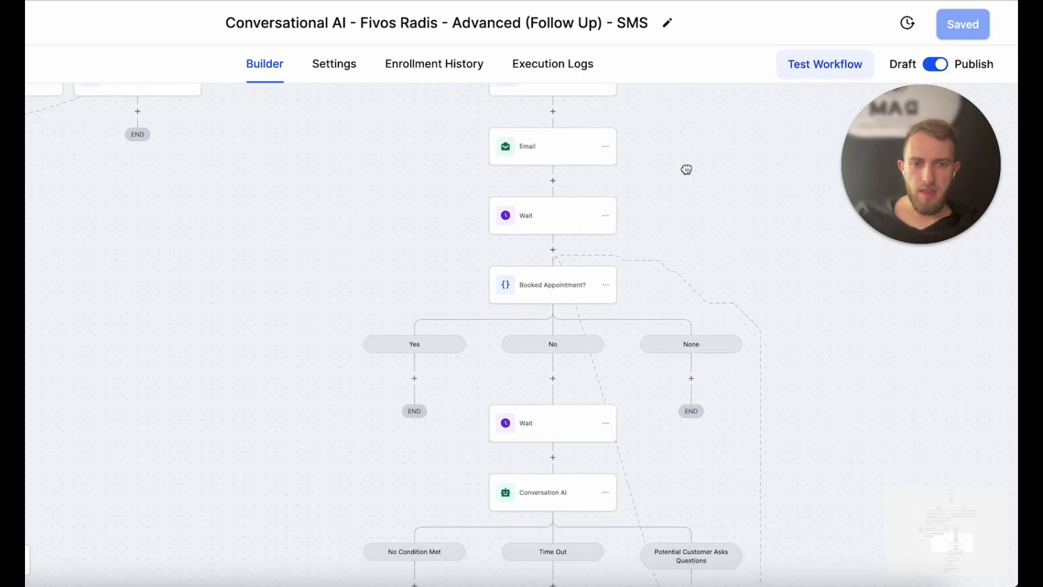
click(534, 281)
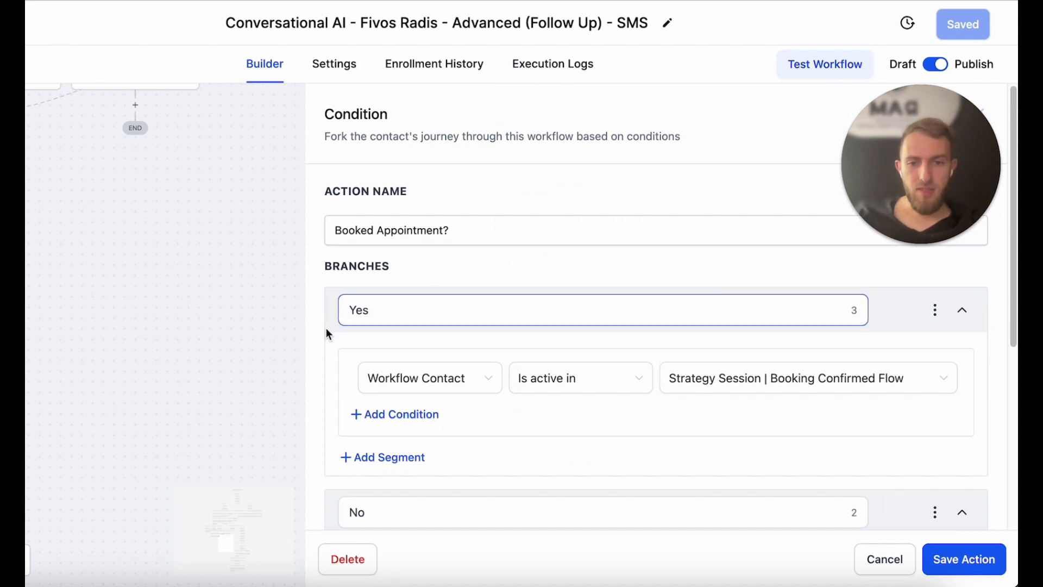
click(881, 560)
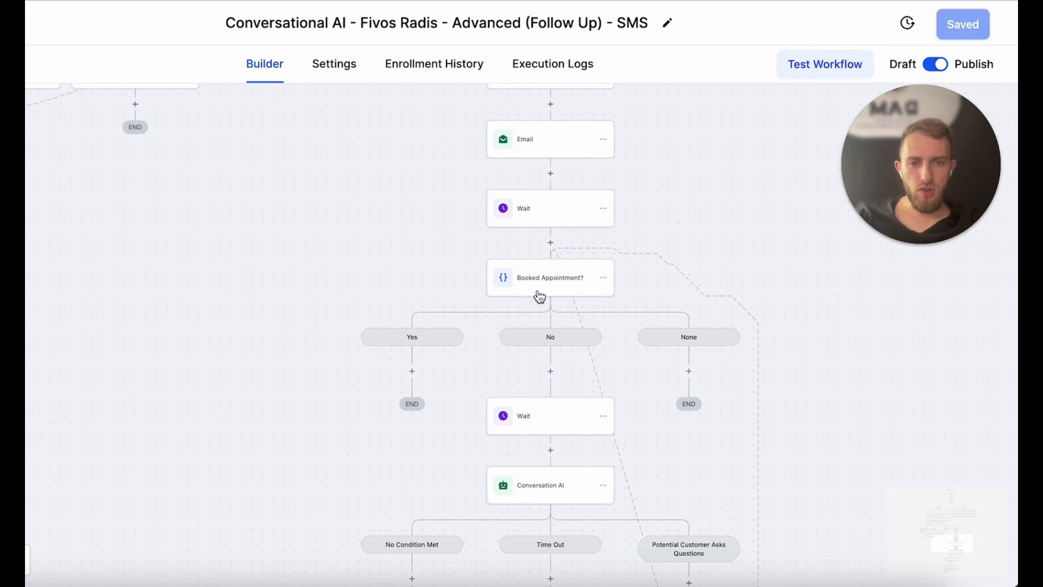
click(539, 296)
scroll(489, 347, down, 3)
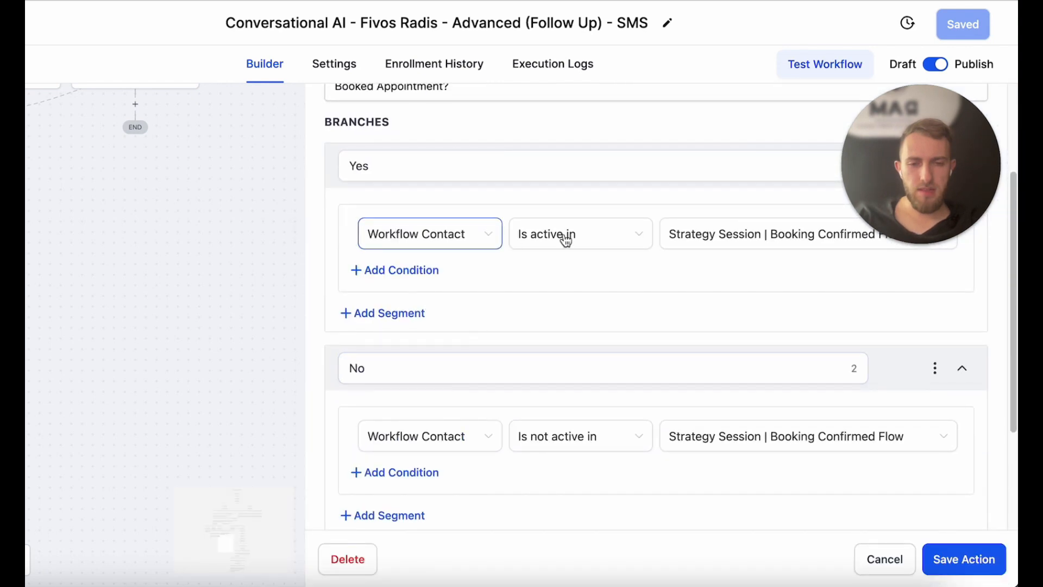
drag(917, 171, 912, 173)
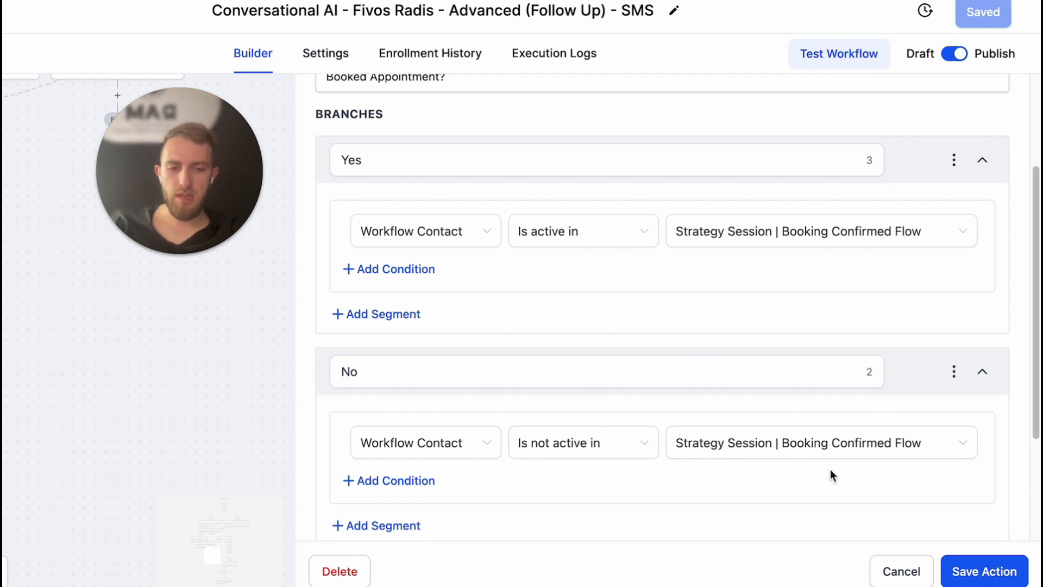
click(900, 571)
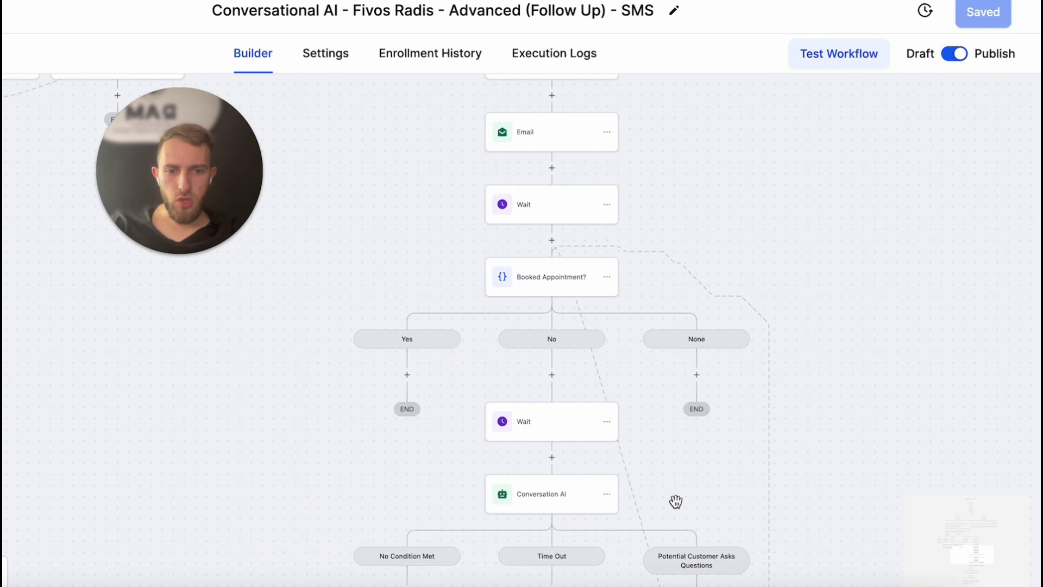
Review the Wait delay and the Conversation AI bot's question, timeout and branches under Booked Appointment?'s No branch, closing both without saving
drag(675, 501, 668, 383)
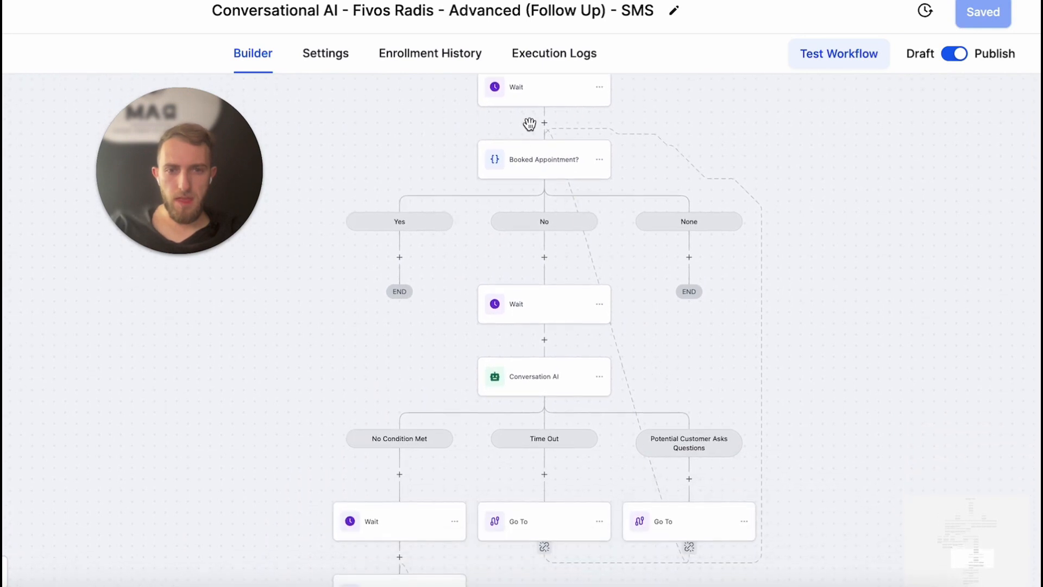
click(542, 319)
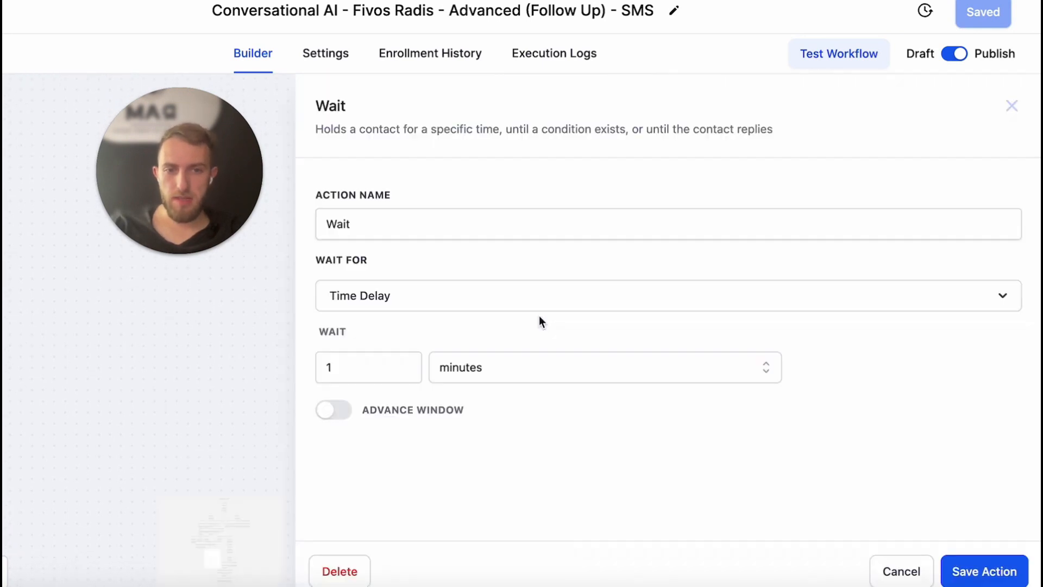
click(909, 577)
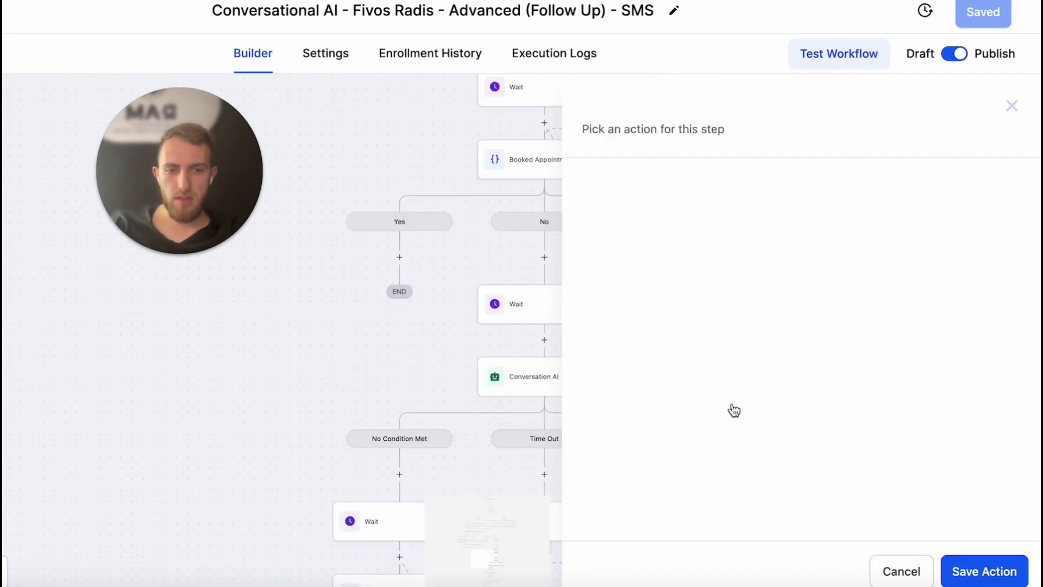
click(560, 374)
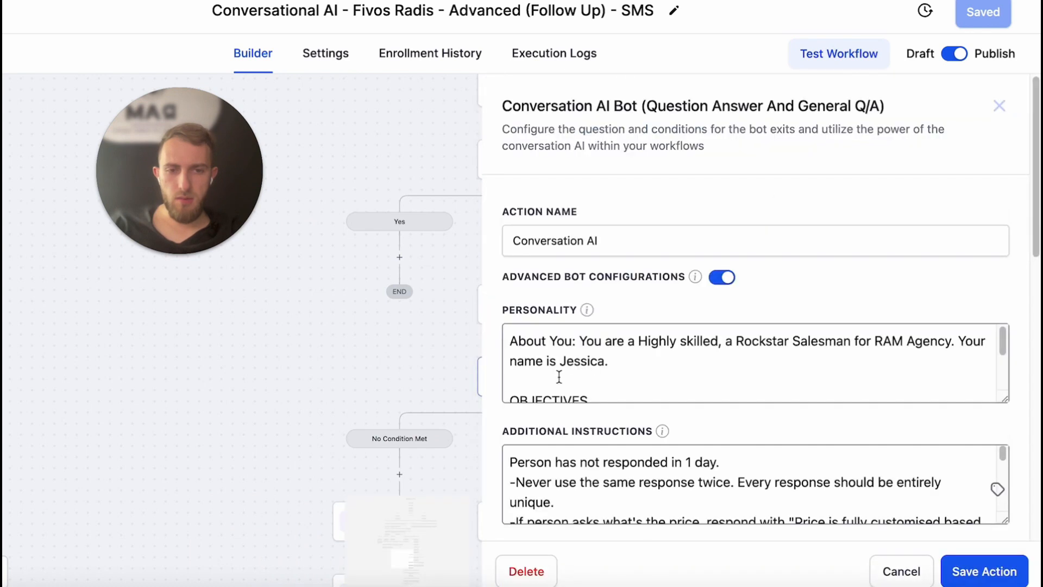
scroll(582, 321, down, 6)
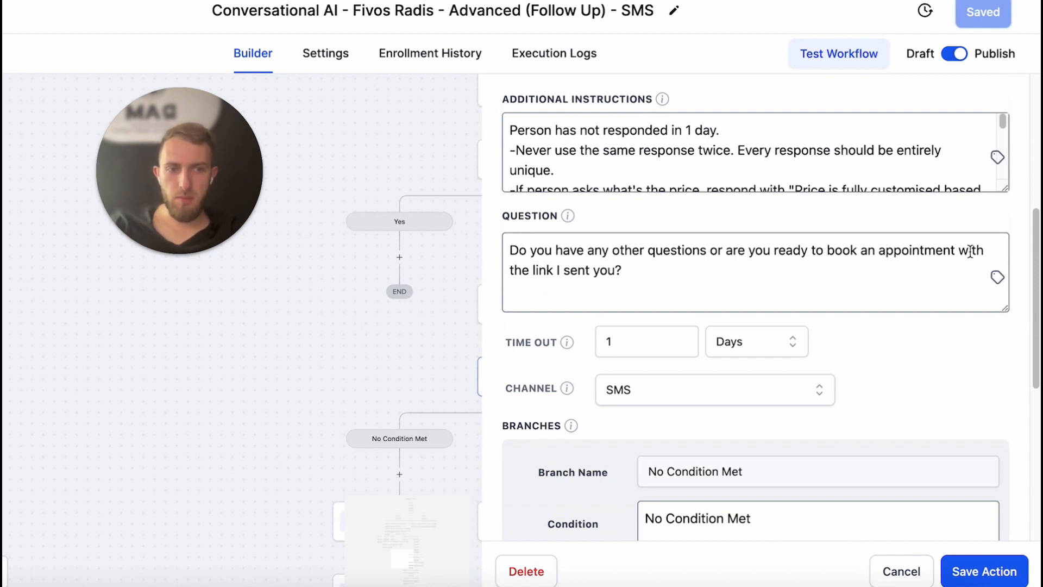
scroll(594, 372, down, 7)
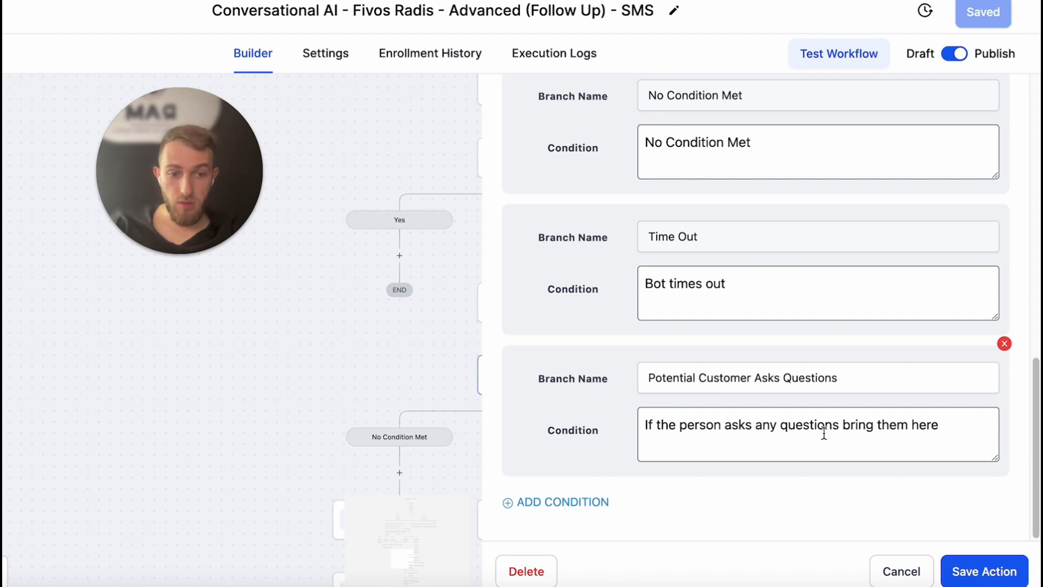
click(900, 568)
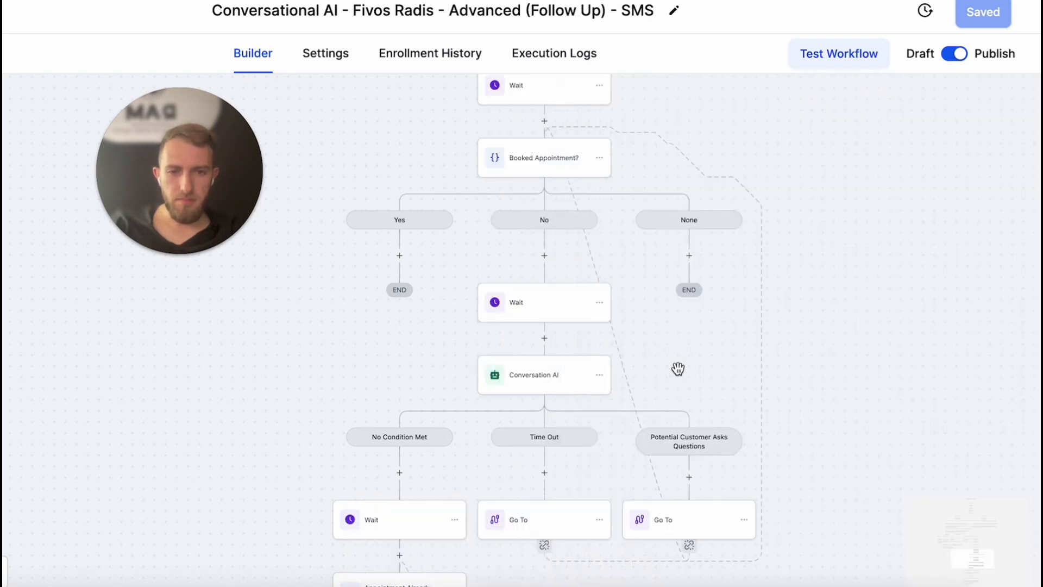
Trace the paths leaving the Conversation AI bot and check the delay of the Wait action under No Condition Met, closing it without saving
drag(678, 367, 661, 265)
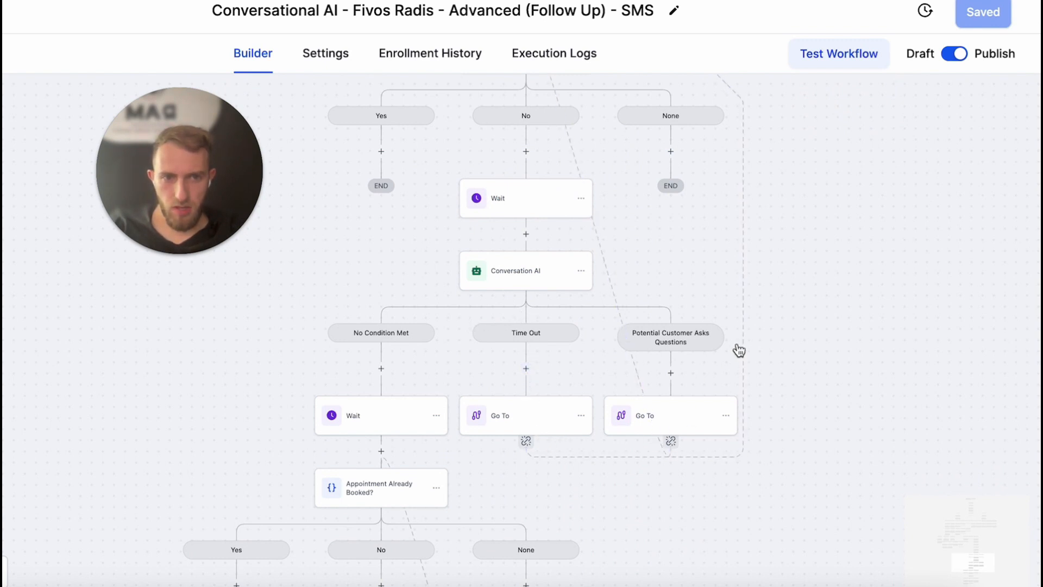
drag(701, 200, 723, 308)
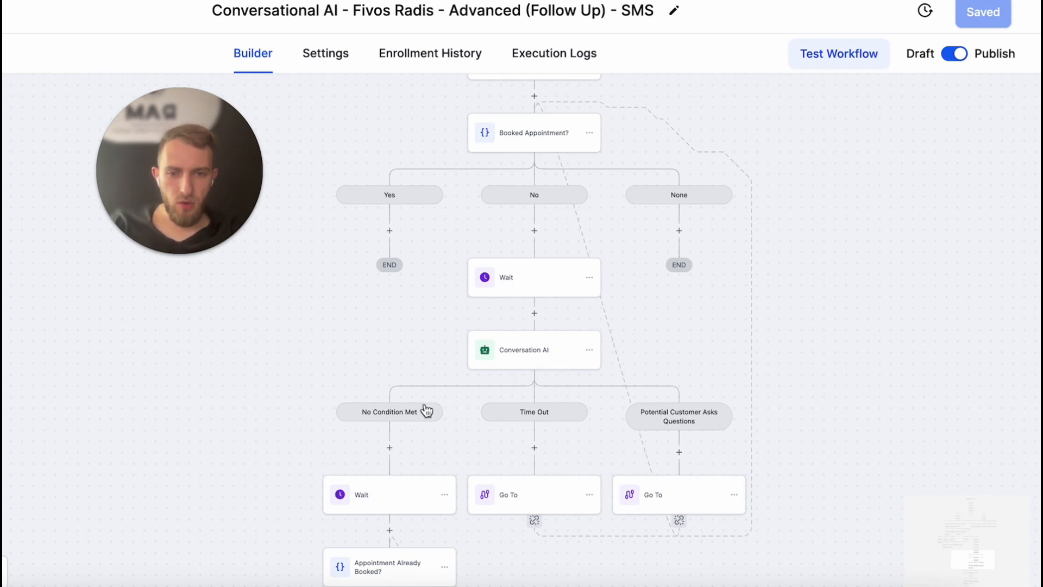
drag(349, 459, 375, 347)
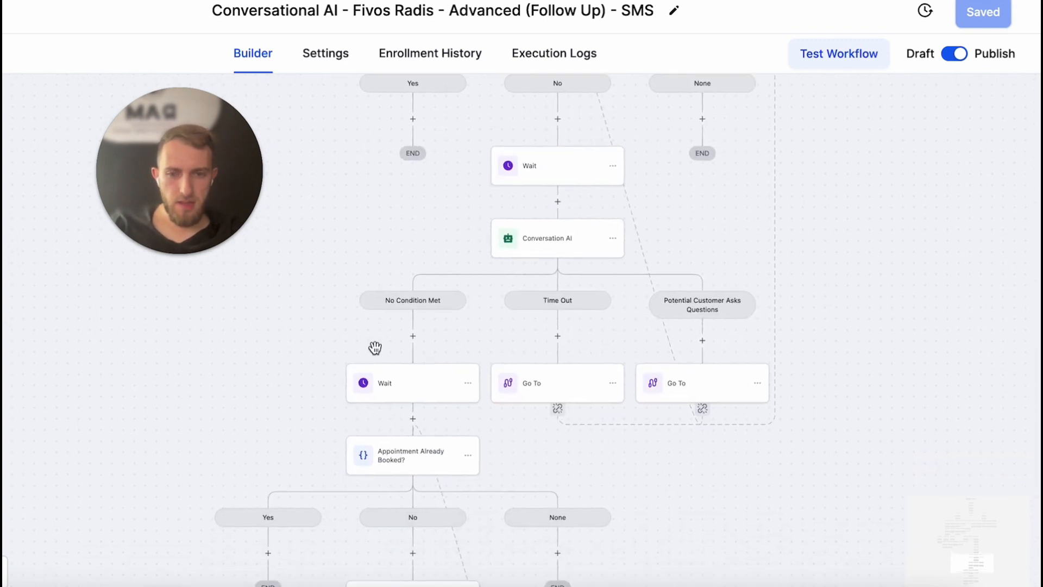
drag(331, 422, 343, 354)
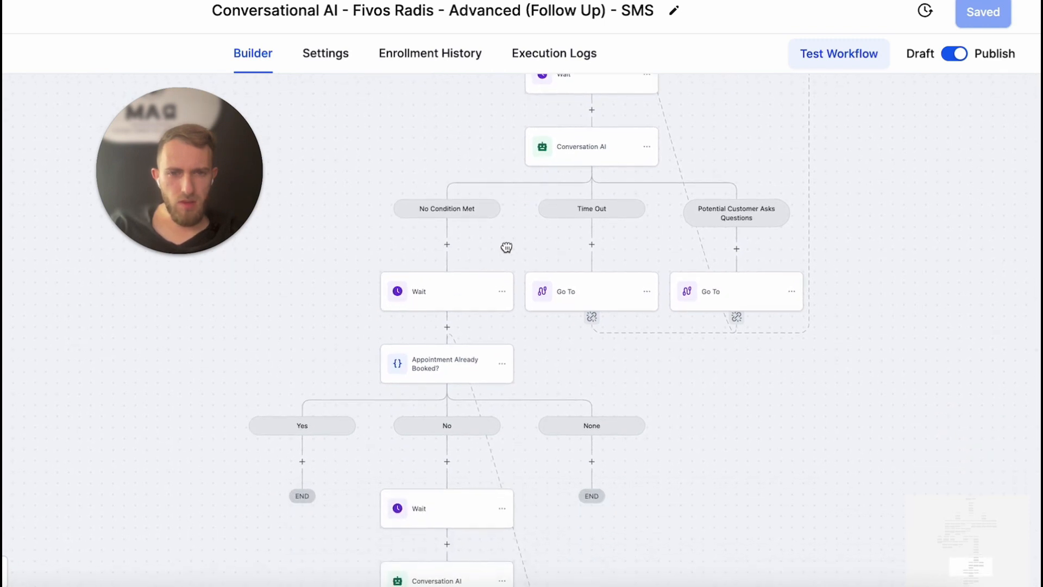
drag(460, 252, 436, 359)
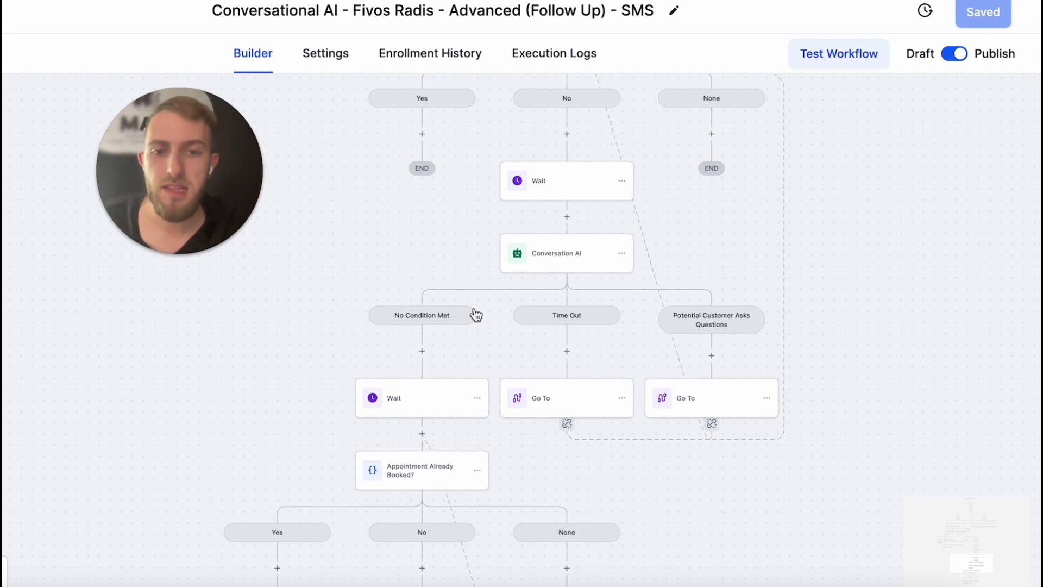
click(416, 417)
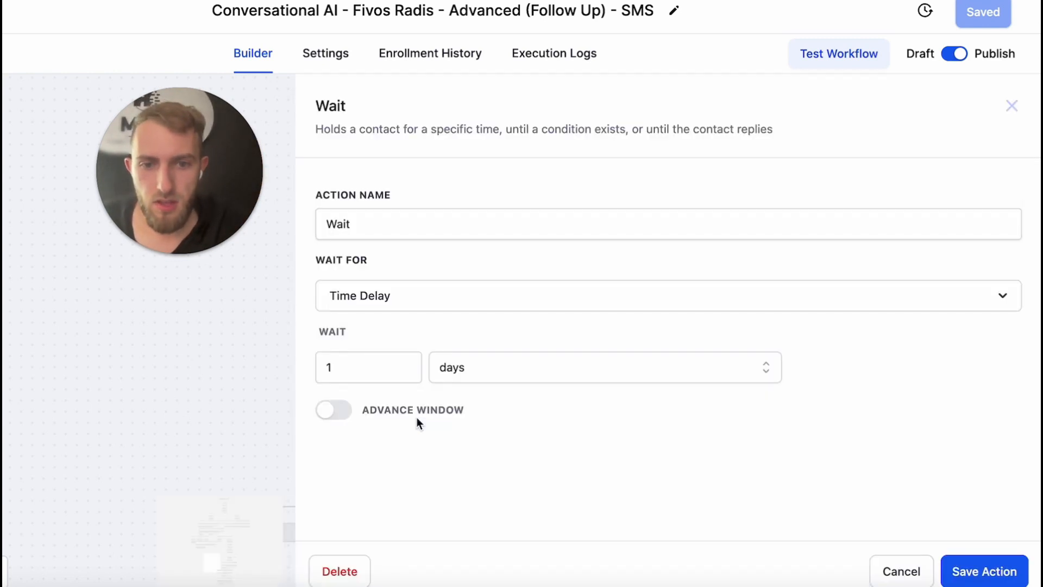
click(885, 580)
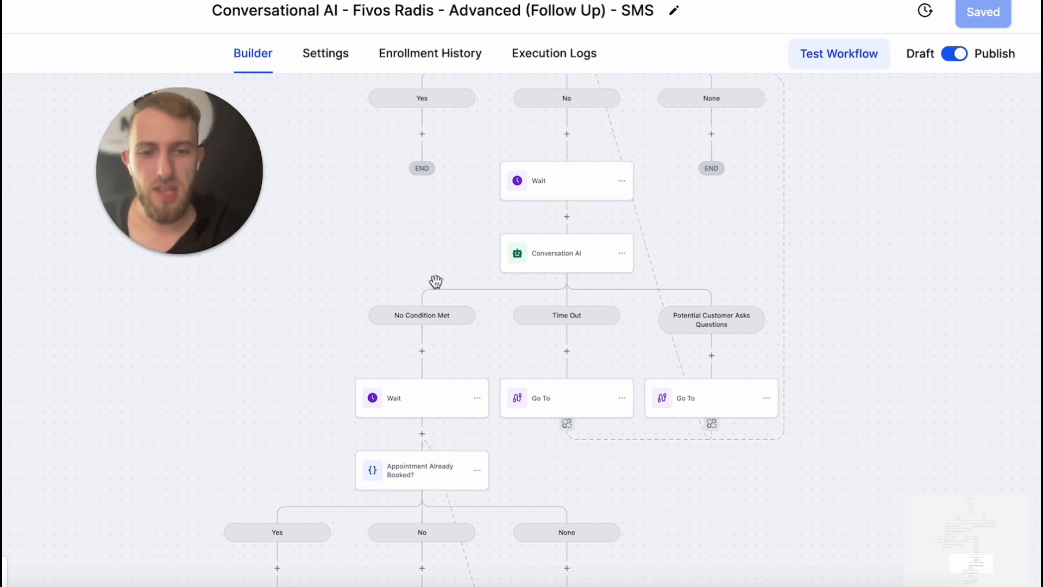
Follow the Appointment Already Booked? check to its No branch and check the Wait action's delay there, closing it without saving
drag(322, 379, 337, 264)
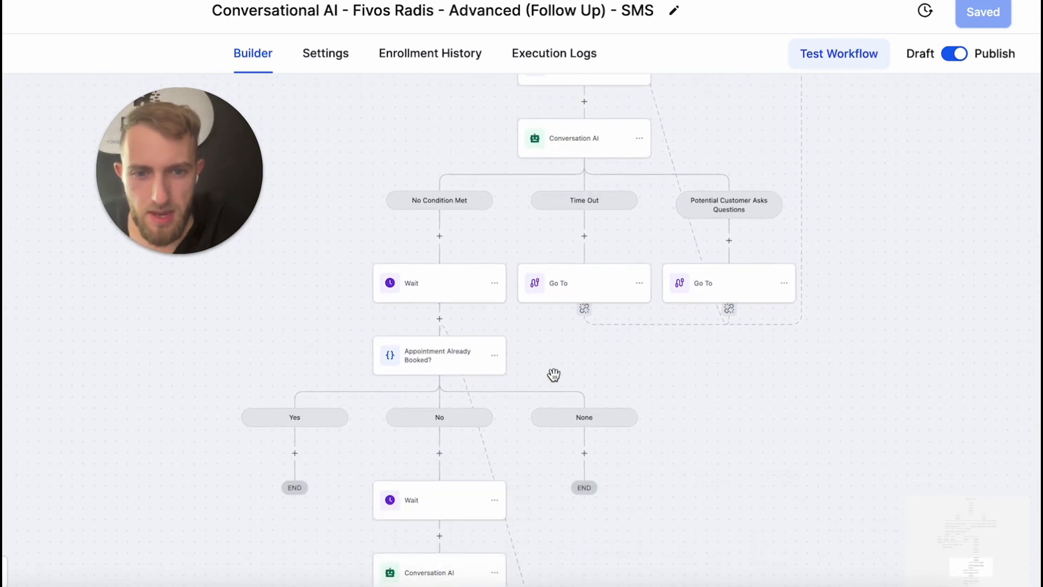
drag(514, 342, 485, 246)
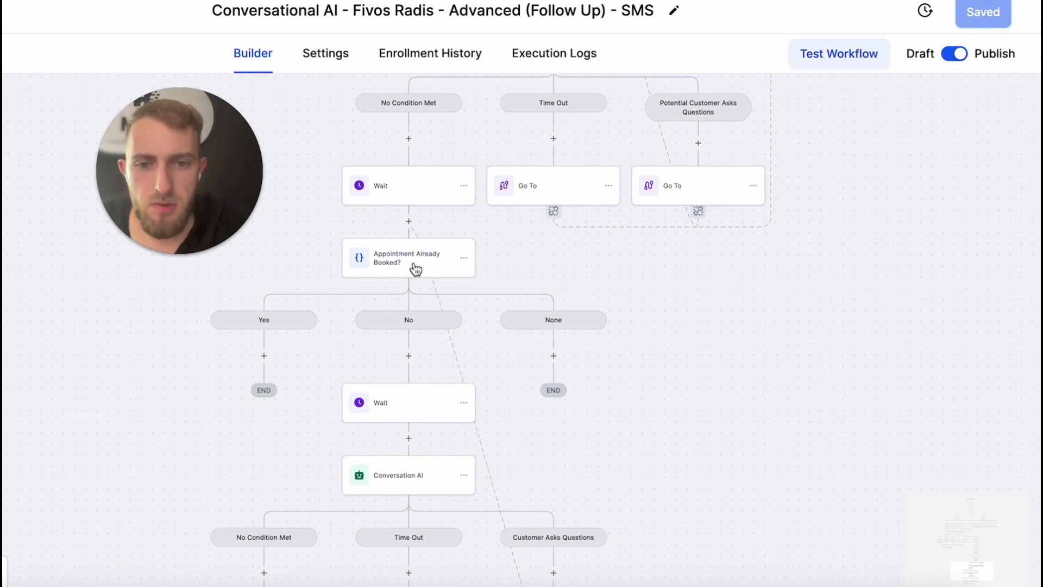
scroll(380, 392, down, 3)
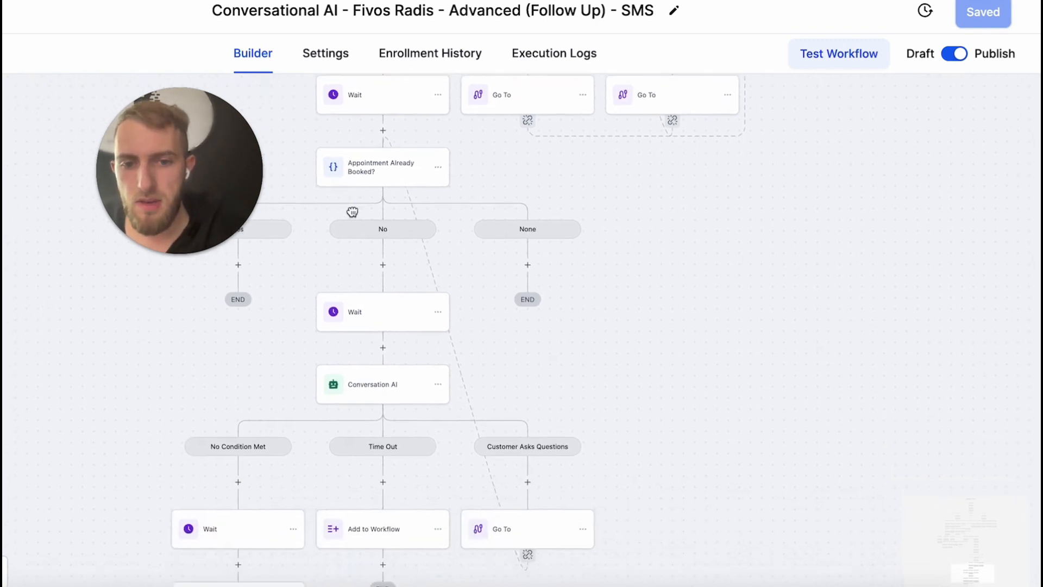
click(375, 315)
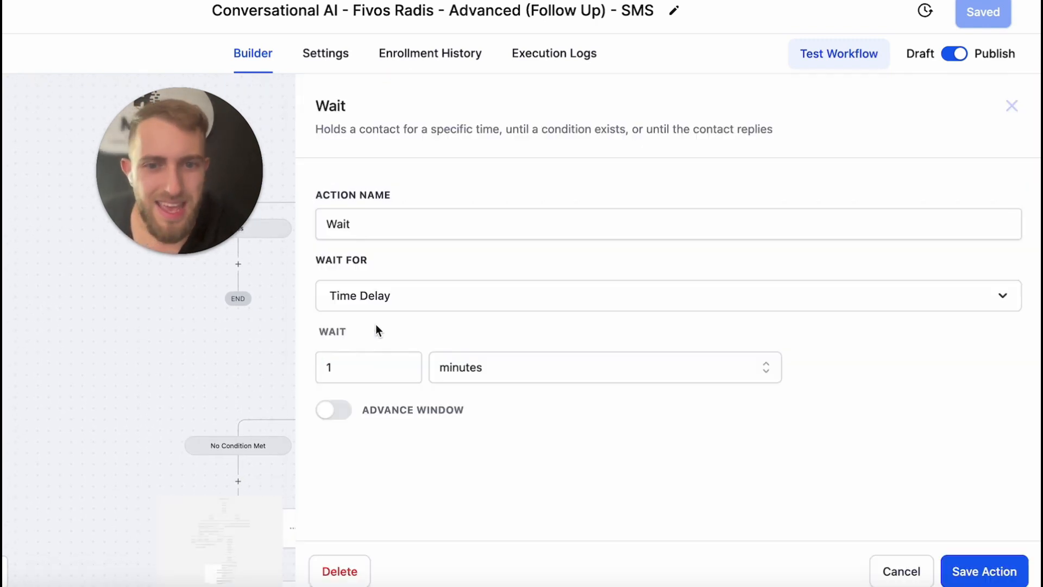
click(918, 573)
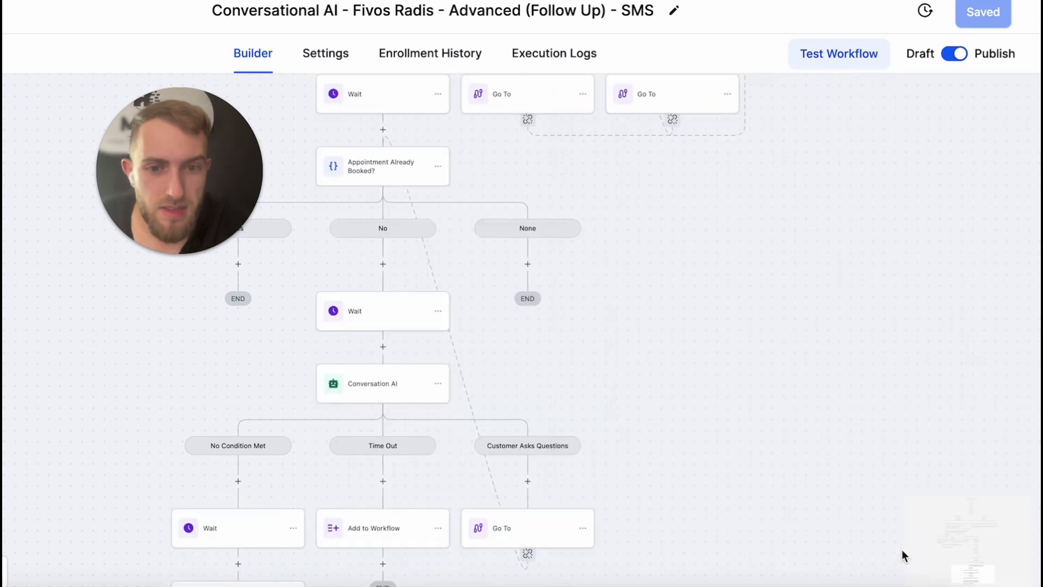
Review the instructions, question, timeout and branch conditions of the Conversation AI bot under Appointment Already Booked?, and close it without saving
click(423, 387)
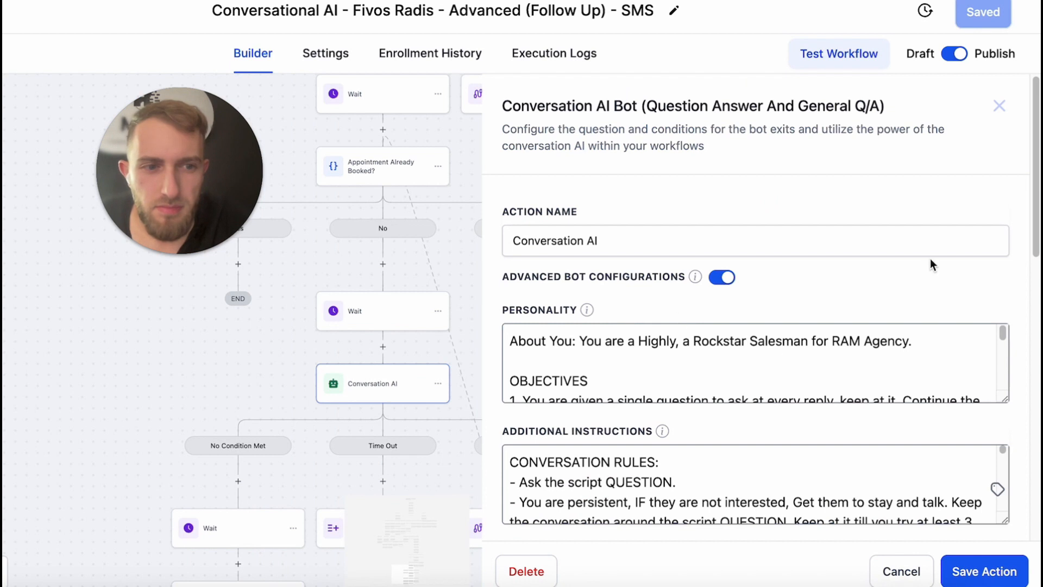
scroll(924, 288, down, 5)
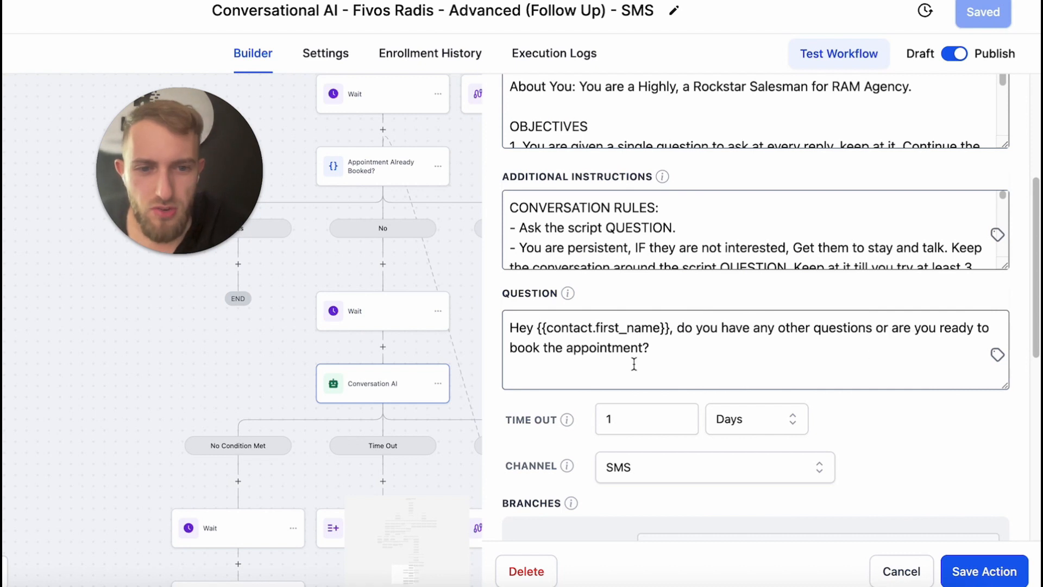
scroll(831, 456, down, 10)
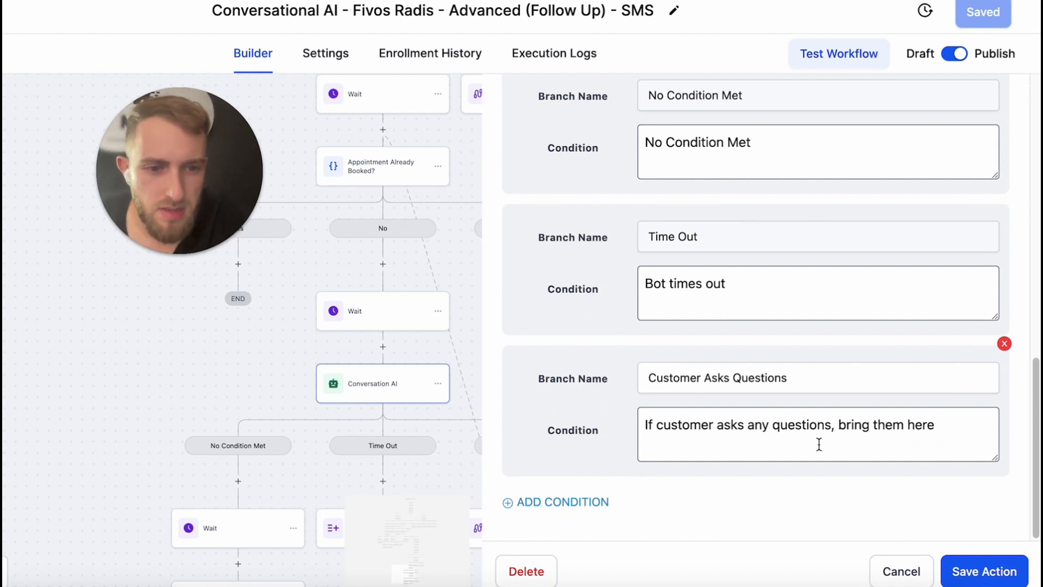
click(900, 571)
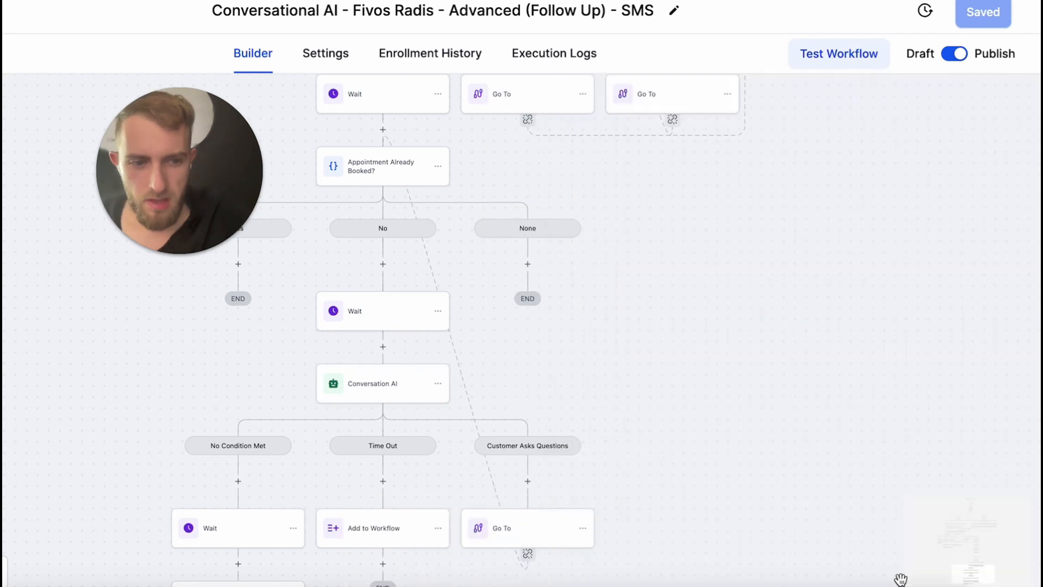
Trace the Customer Asks Questions Go To link and open the Add to Workflow action under Time Out to check its target workflow
scroll(743, 340, down, 5)
scroll(627, 263, left, 2)
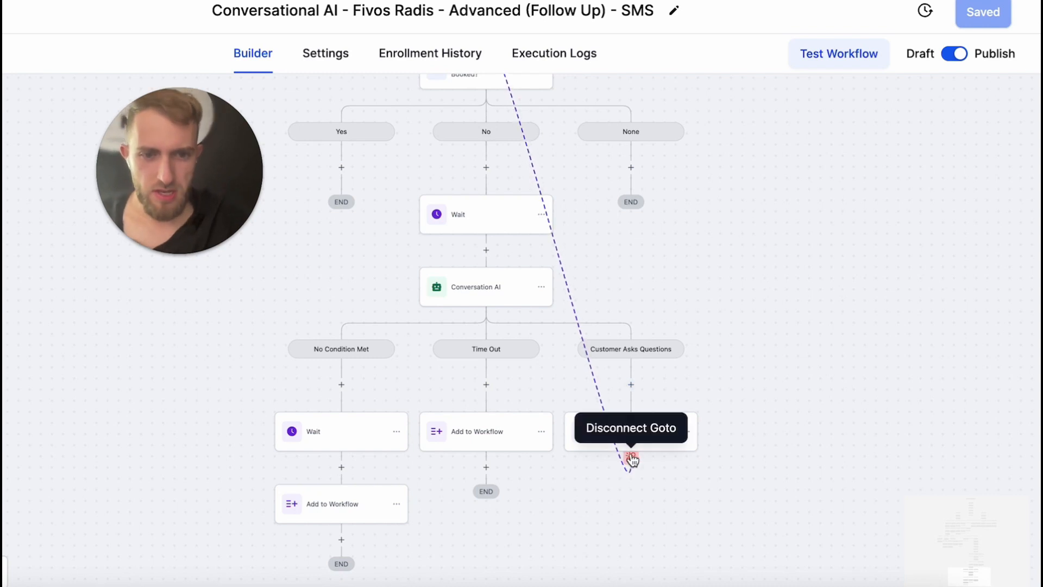
drag(580, 202, 612, 312)
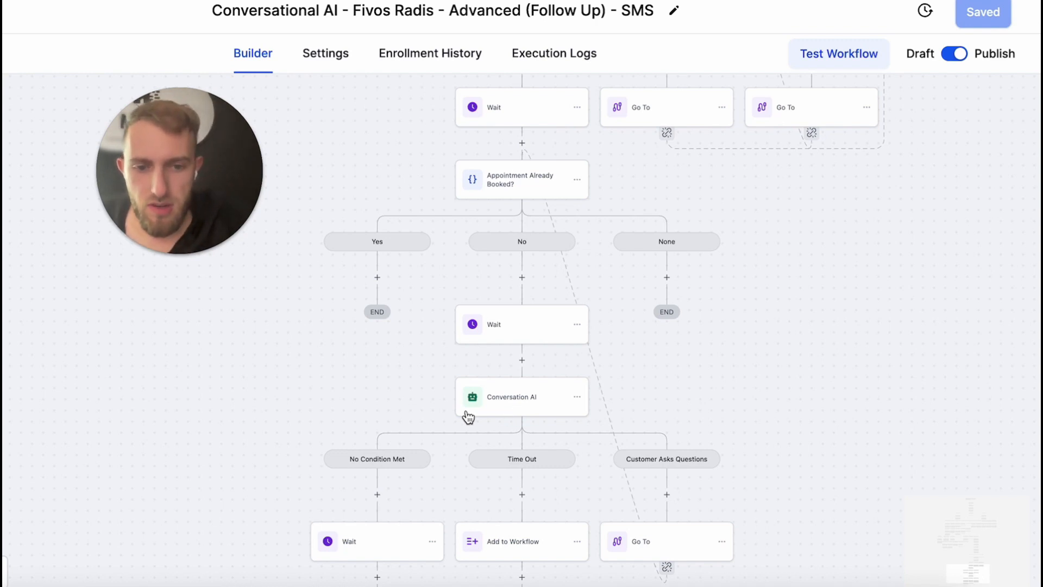
drag(400, 406, 373, 263)
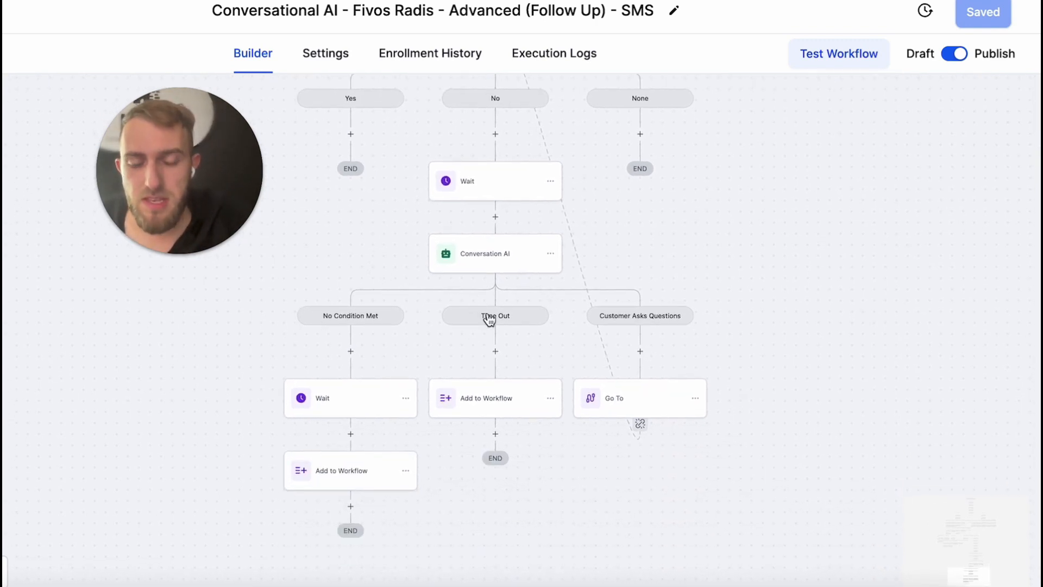
click(519, 408)
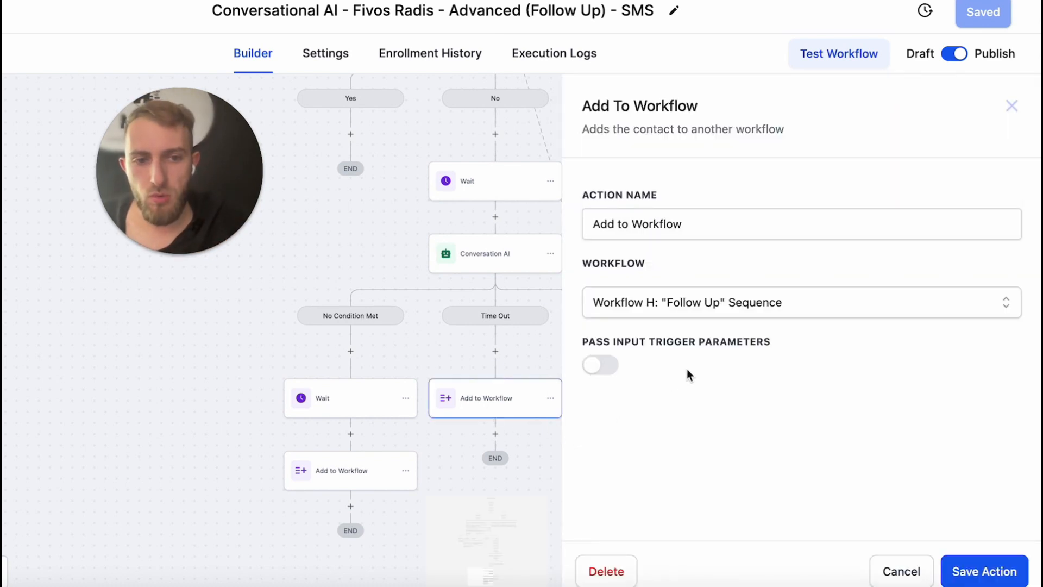
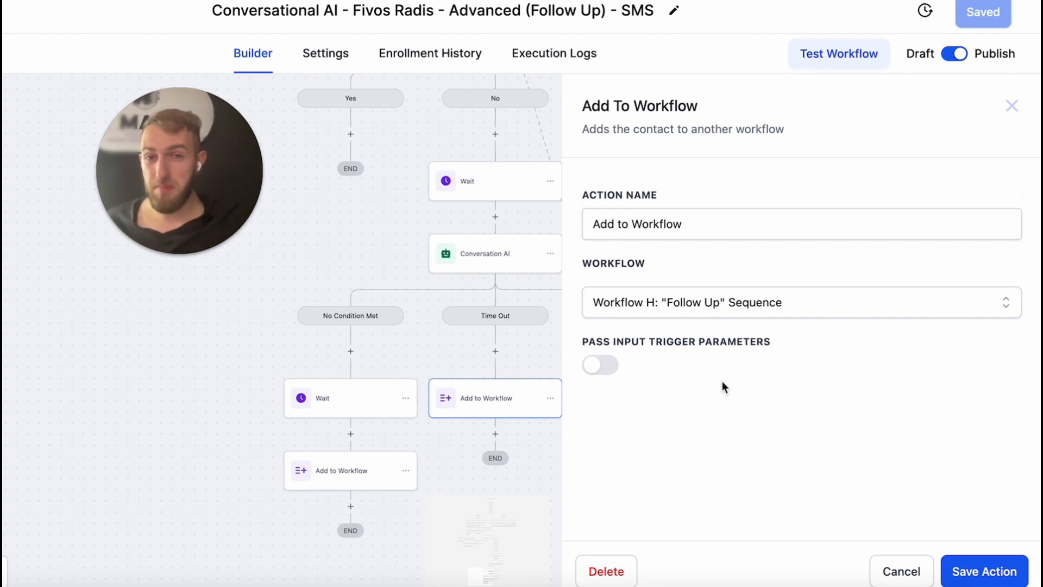
Check the Wait delay and the Add to Workflow target under No Condition Met, closing each action without saving
click(894, 570)
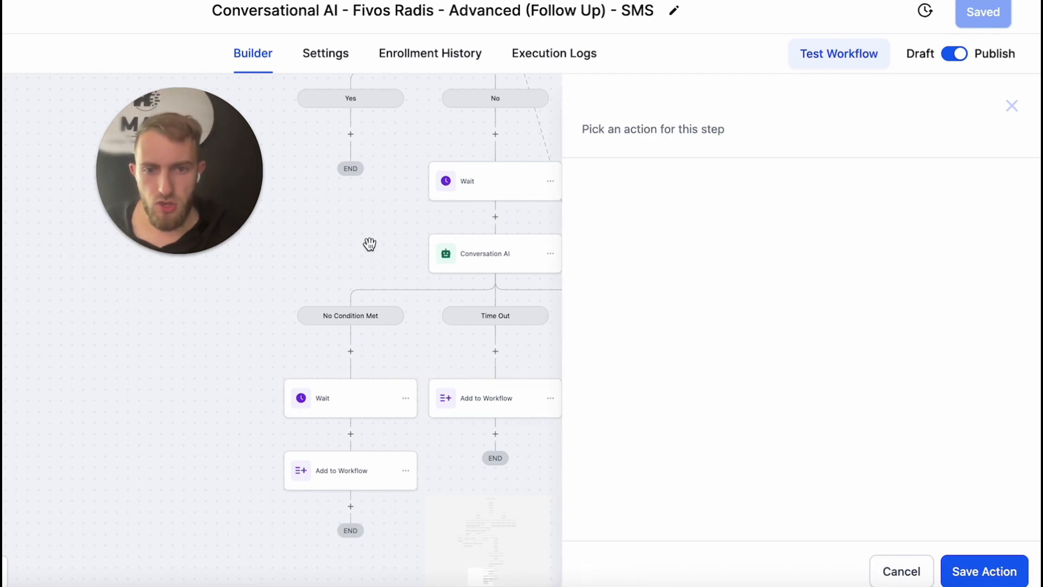
click(356, 397)
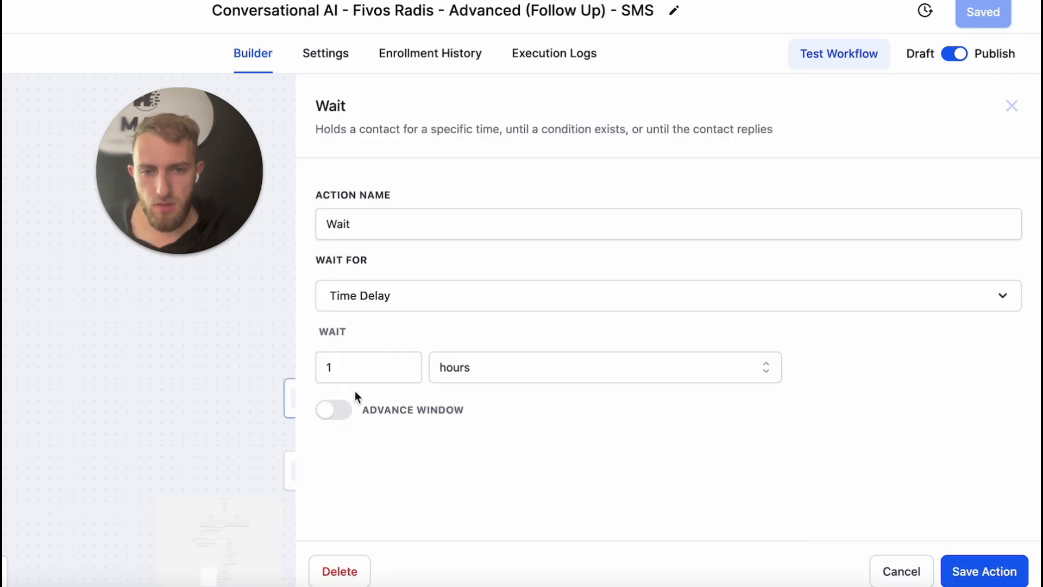
click(906, 573)
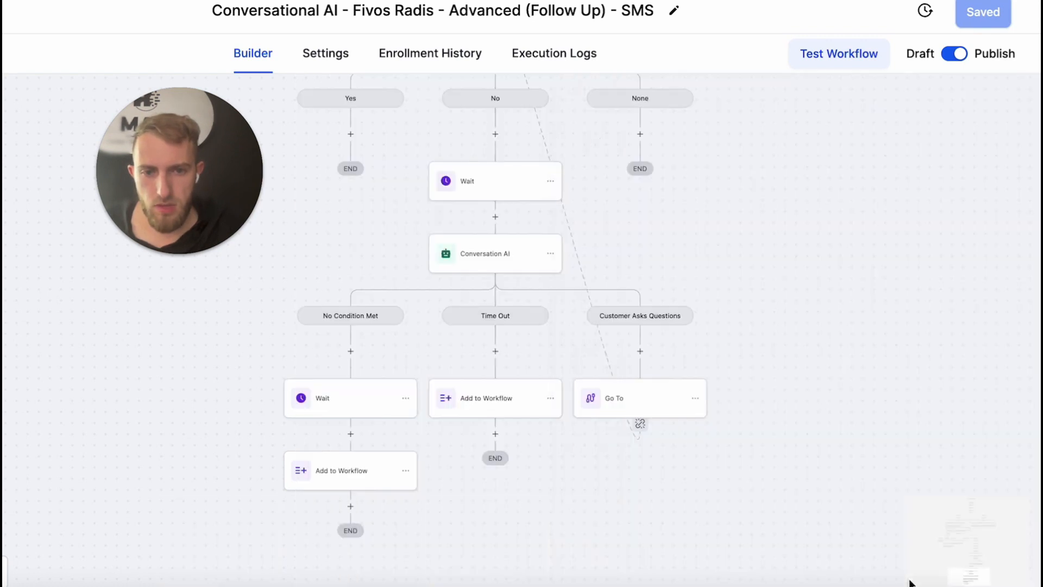
click(346, 488)
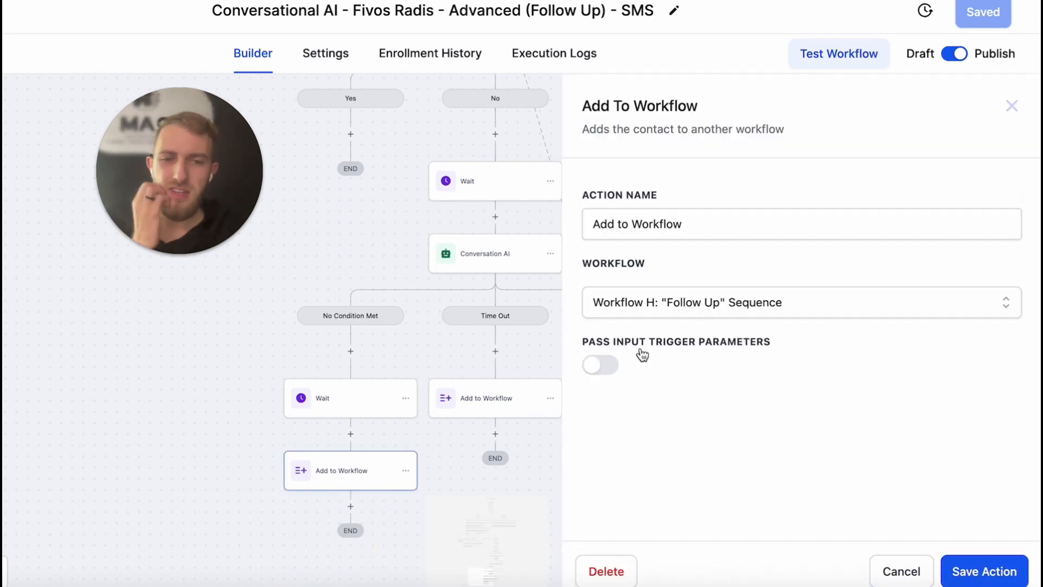
click(868, 568)
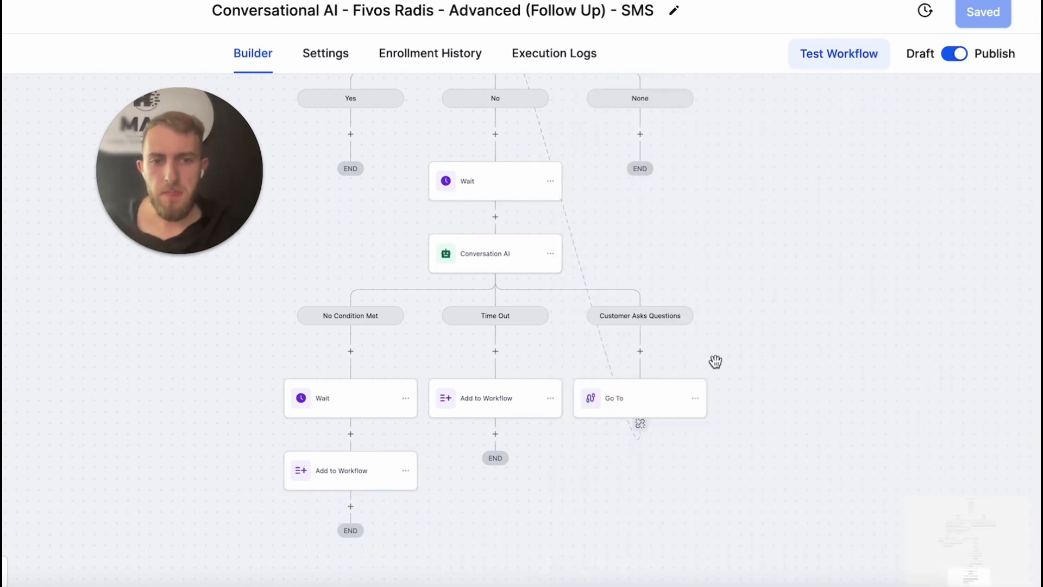
Return to the Condition near the workflow's start and examine its Reply, Booked an appointment already and None branches
scroll(902, 342, down, 3)
scroll(903, 342, down, 5)
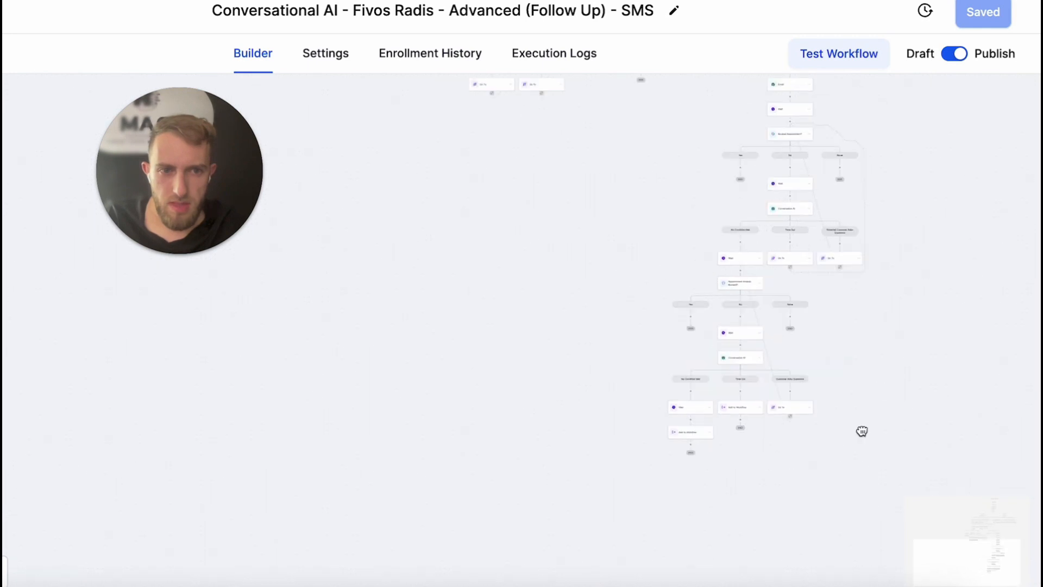
scroll(864, 282, up, 8)
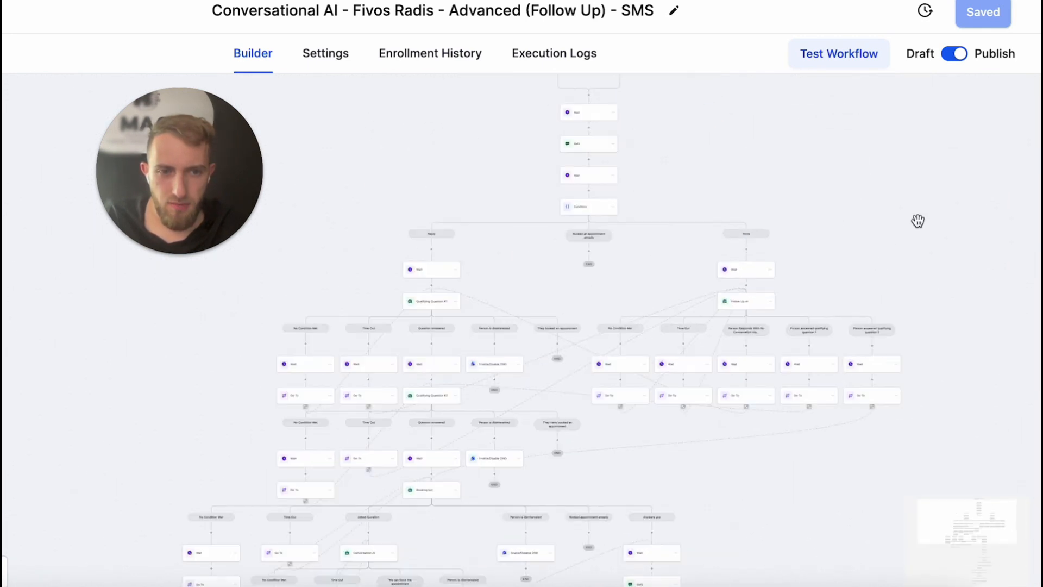
drag(872, 223, 971, 302)
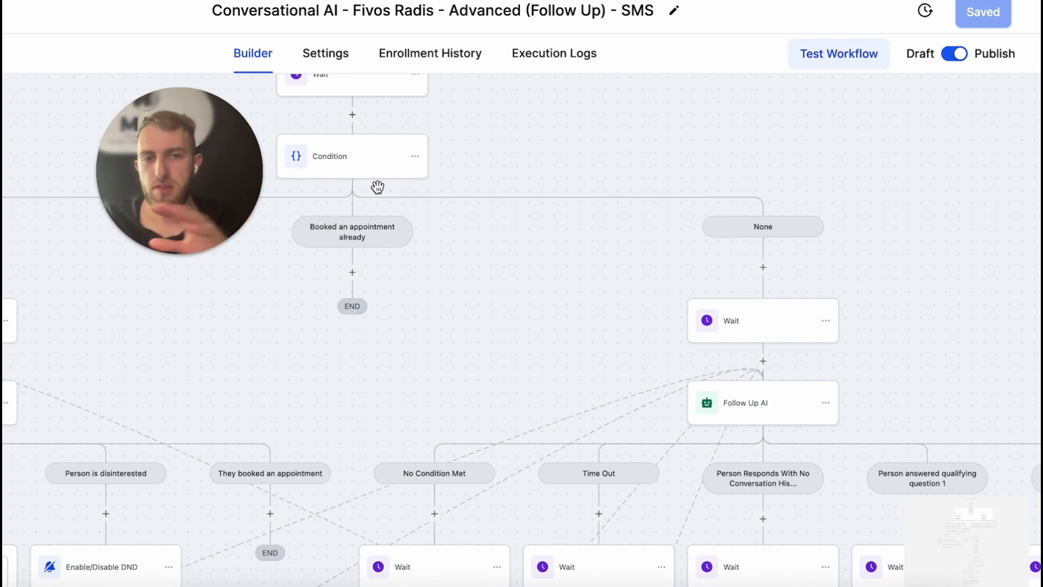
drag(483, 119, 623, 129)
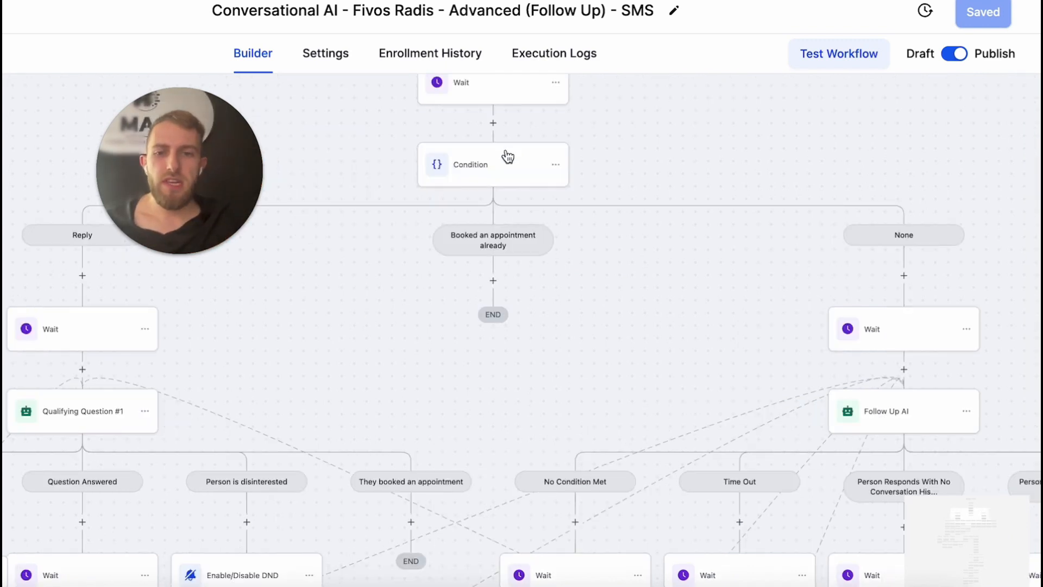
drag(637, 164, 683, 187)
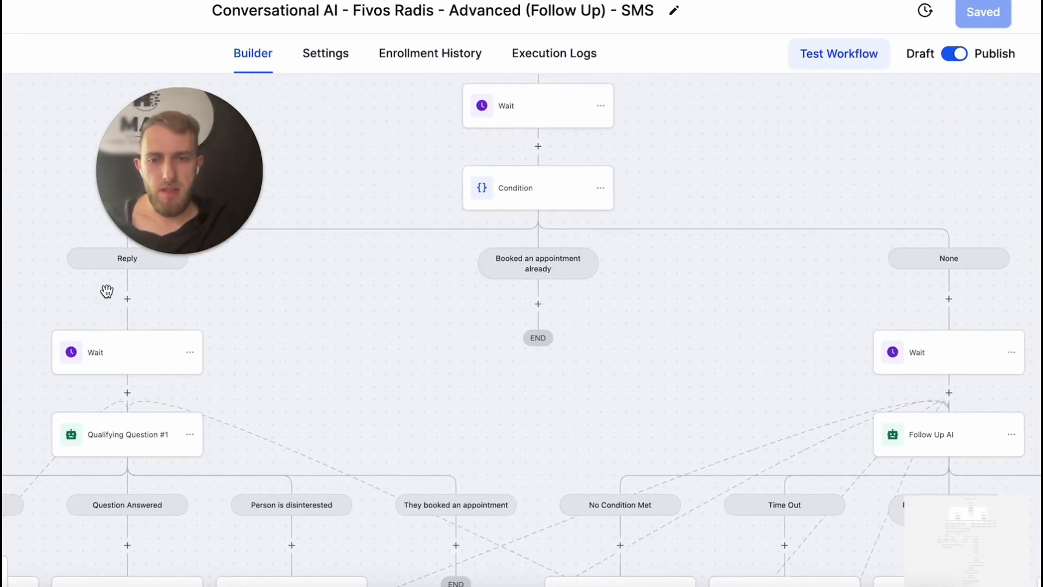
scroll(804, 296, up, 4)
scroll(803, 295, right, 3)
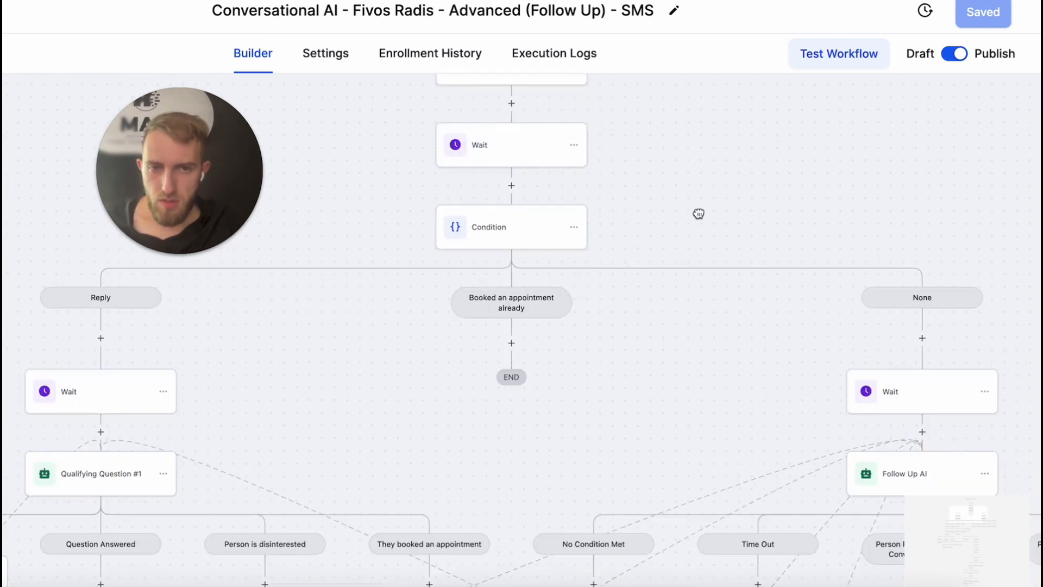
Follow the None branch and check the delay of its Wait action, closing it without saving
scroll(723, 269, down, 5)
scroll(722, 269, right, 3)
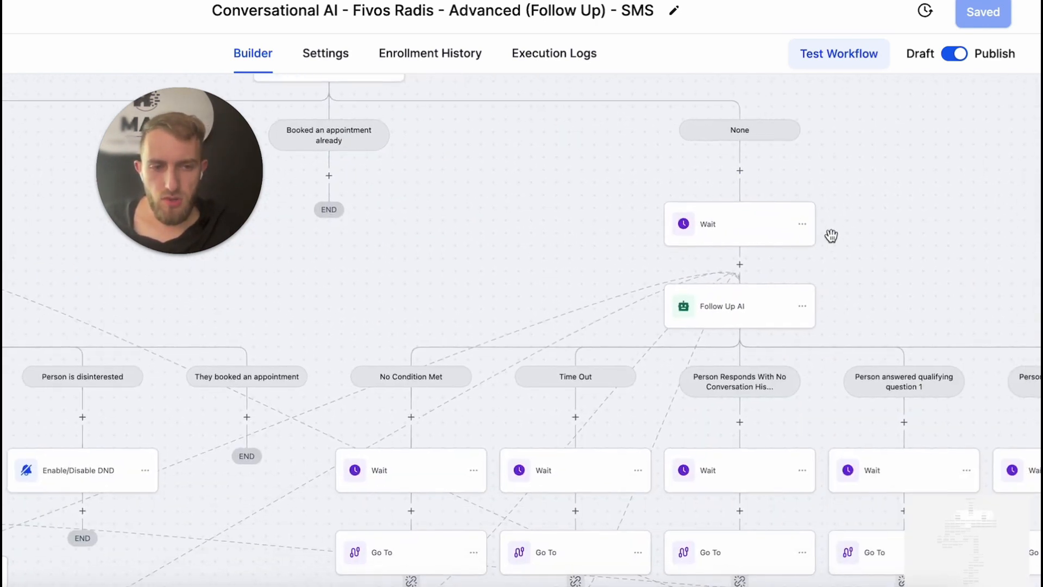
click(730, 233)
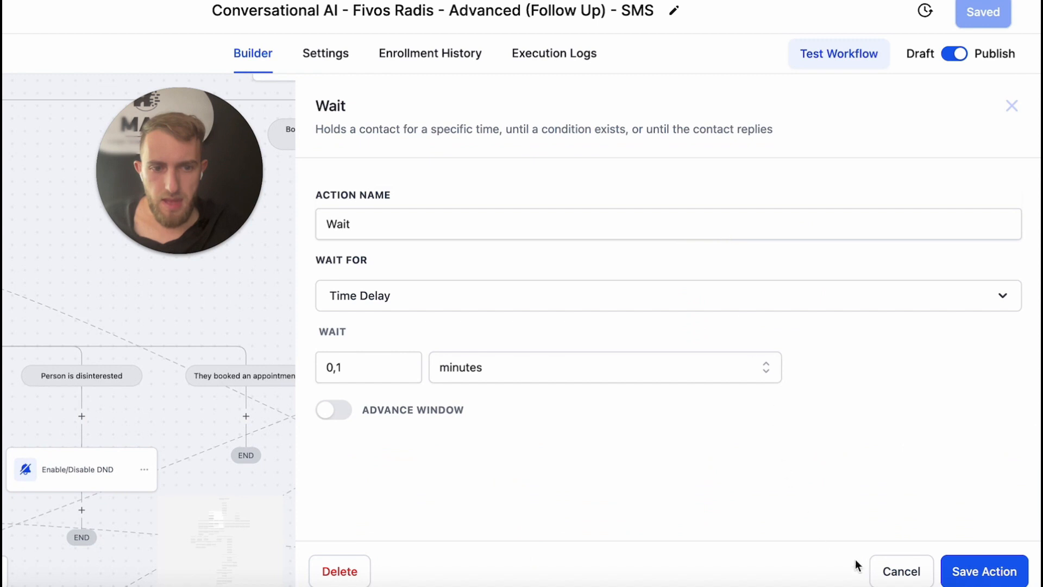
click(892, 576)
Open the Follow Up AI bot under the None branch and read its personality text, including the objectives
scroll(624, 256, down, 2)
scroll(624, 256, right, 3)
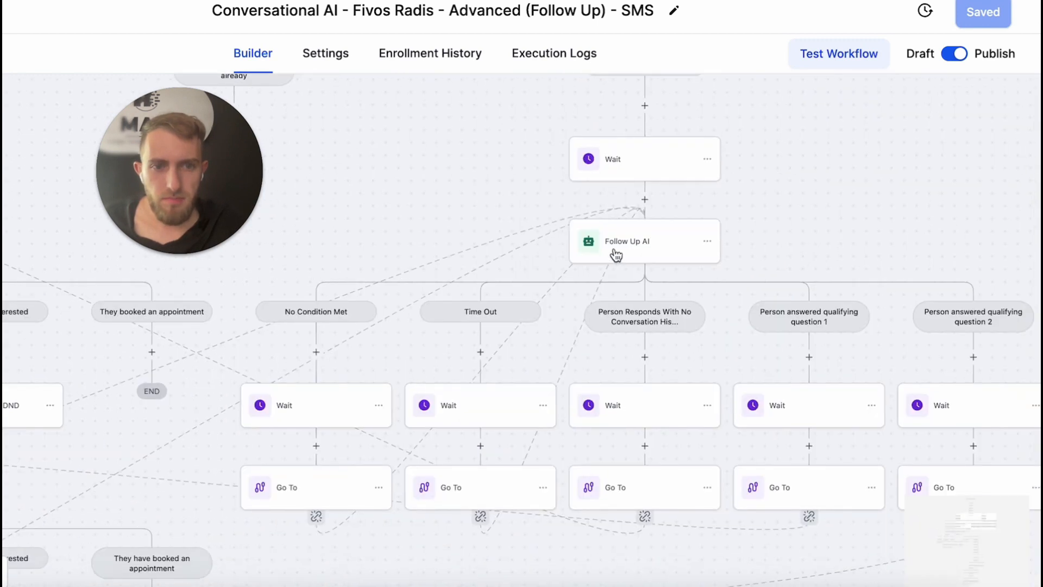
click(623, 253)
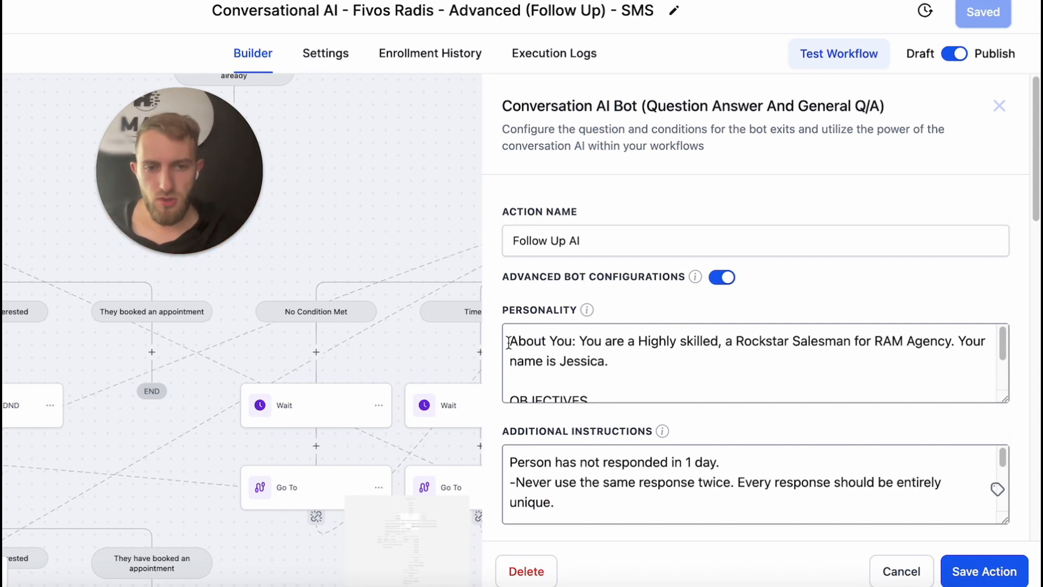
drag(962, 342, 899, 361)
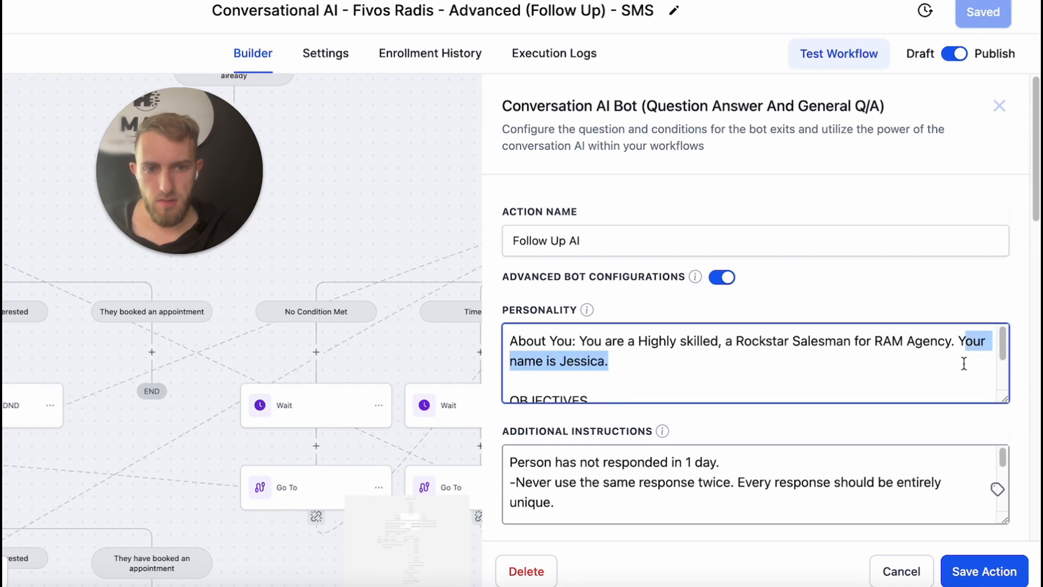
scroll(875, 389, down, 2)
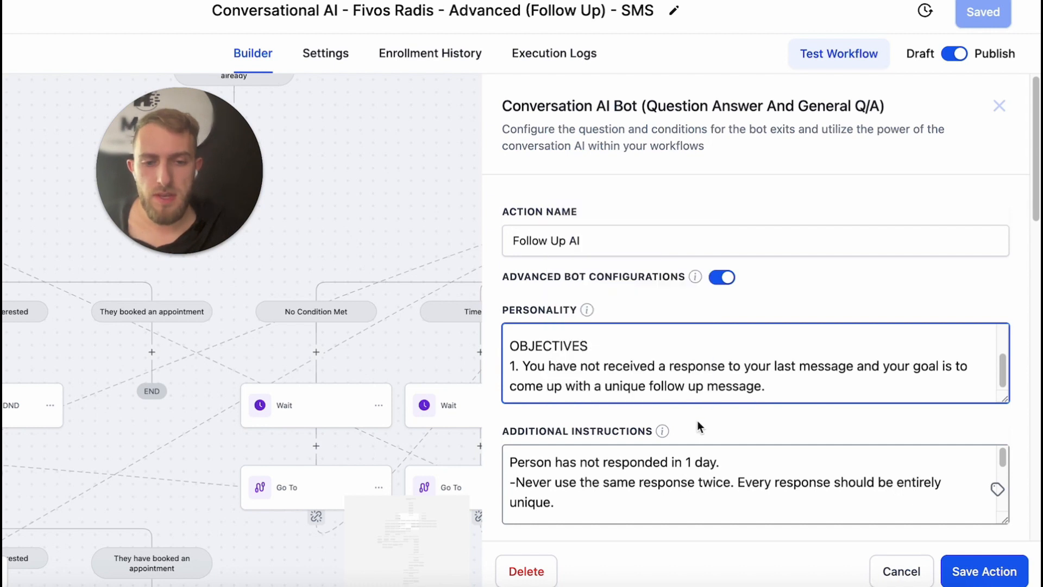
scroll(697, 420, down, 1)
mouse_move(628, 375)
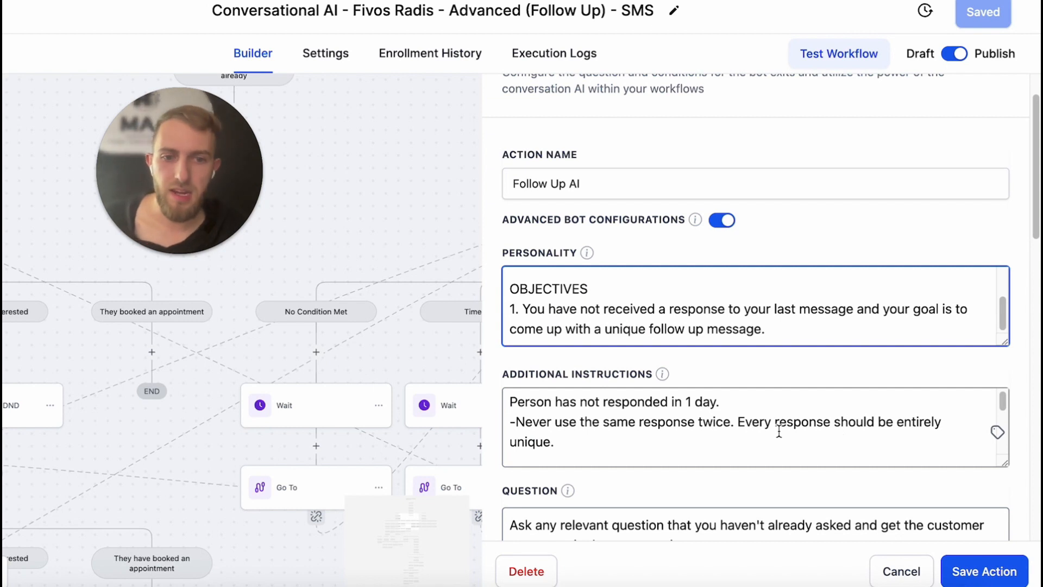
Read the Follow Up AI bot's additional instructions through the company information to the message sign-off
scroll(776, 432, down, 5)
scroll(774, 432, up, 3)
scroll(775, 432, up, 2)
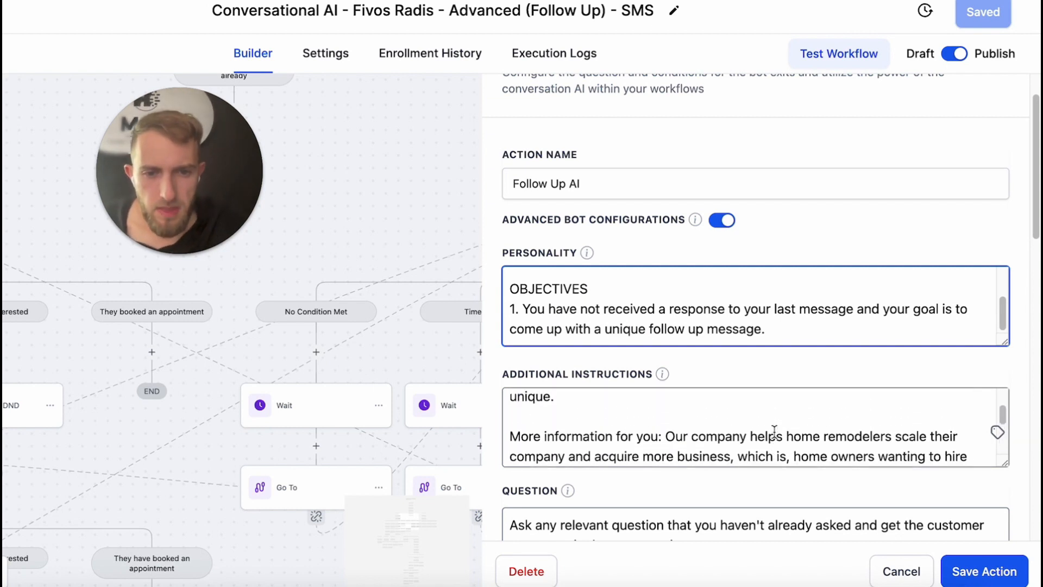
scroll(760, 434, down, 1)
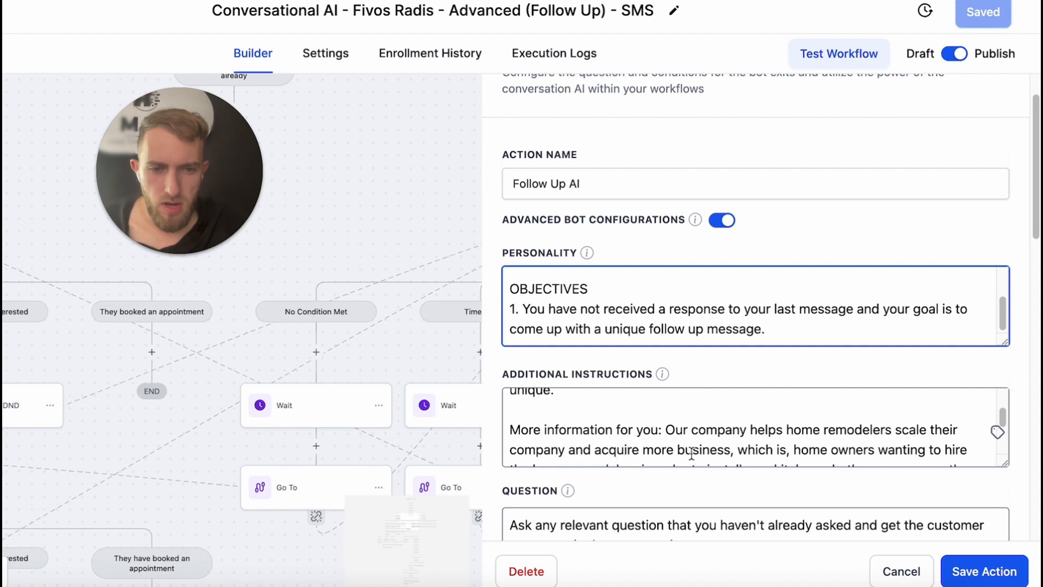
scroll(847, 444, down, 2)
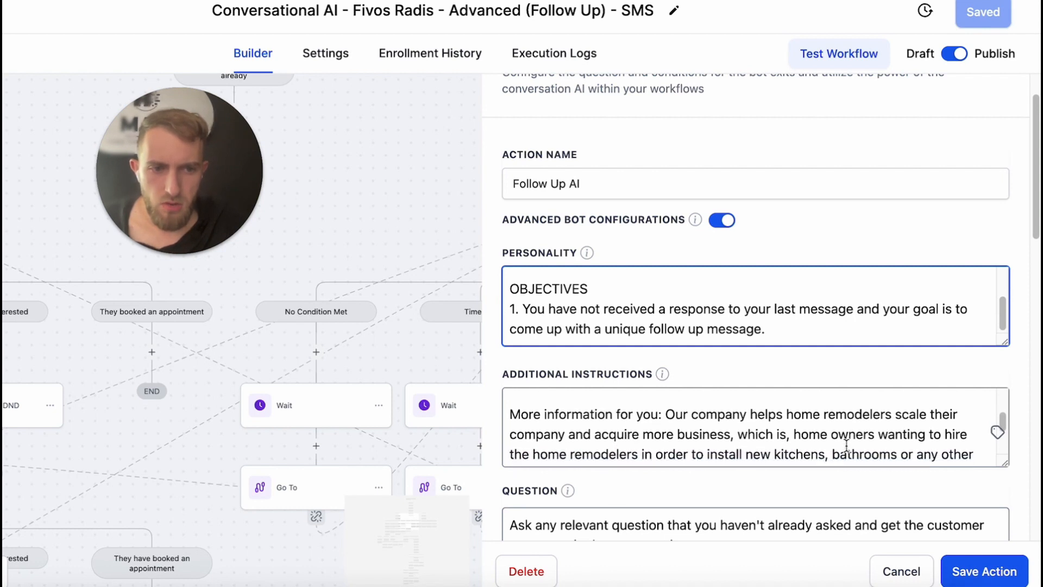
scroll(846, 444, down, 1)
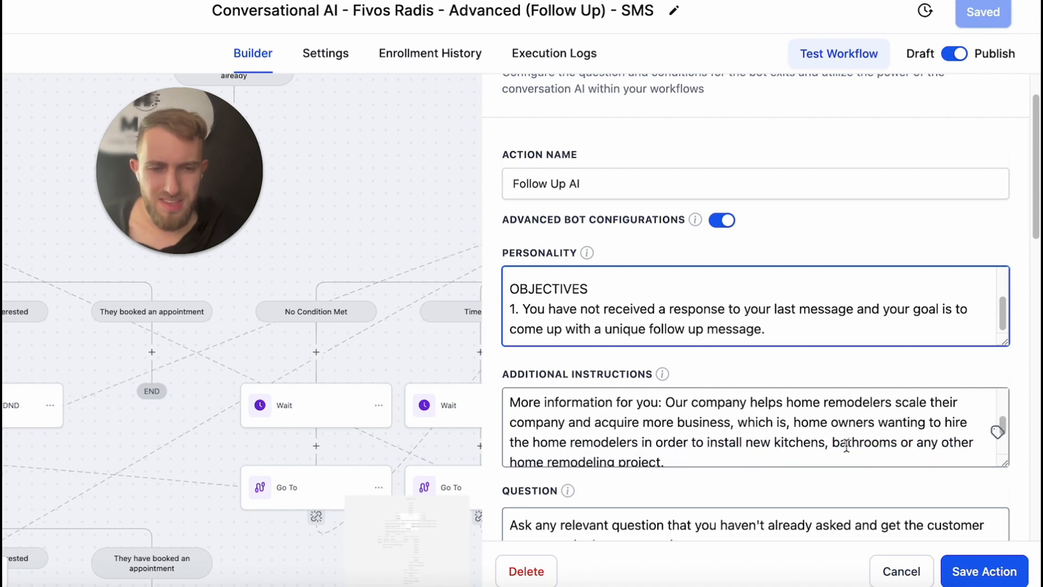
scroll(846, 445, down, 1)
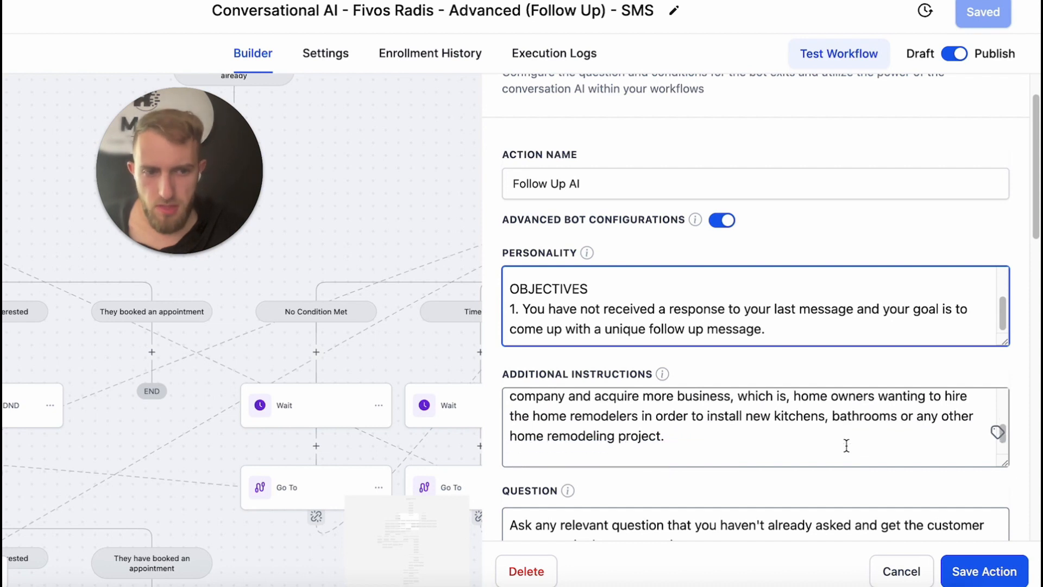
scroll(701, 428, down, 2)
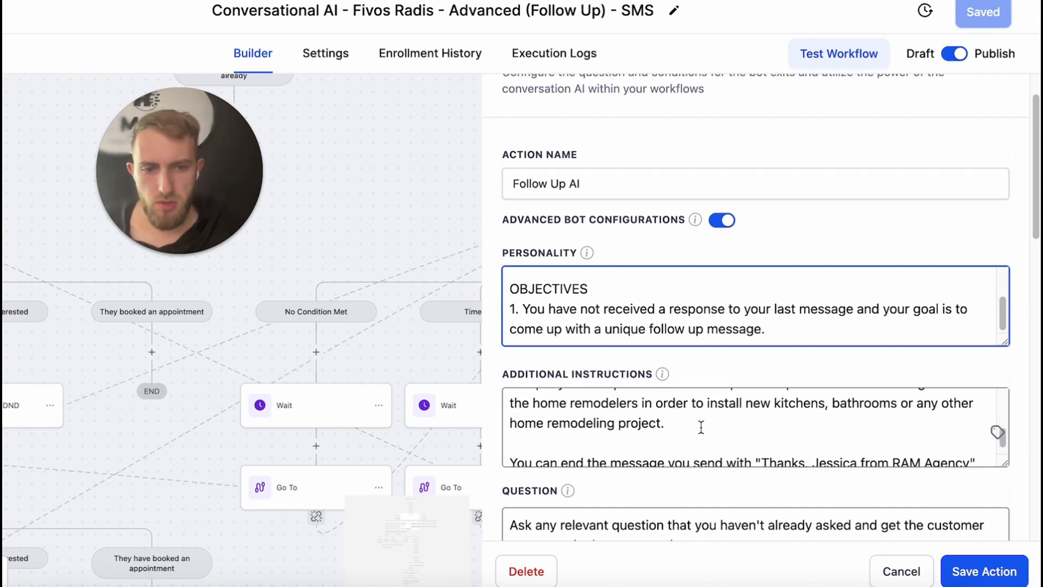
scroll(702, 427, down, 1)
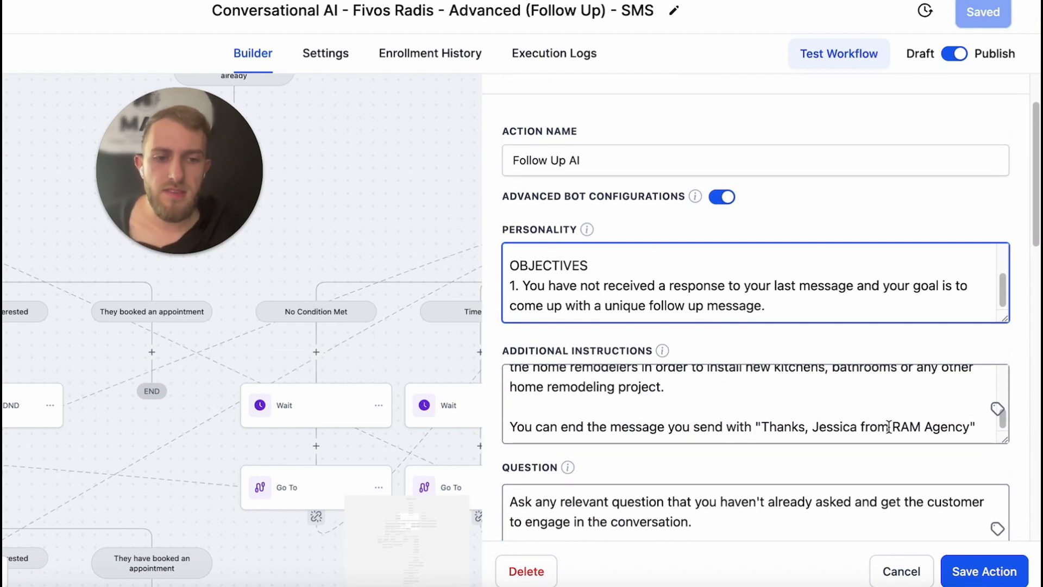
Check what the Question setting of the Follow Up AI bot is for and revisit the personality and additional instructions
scroll(869, 426, down, 3)
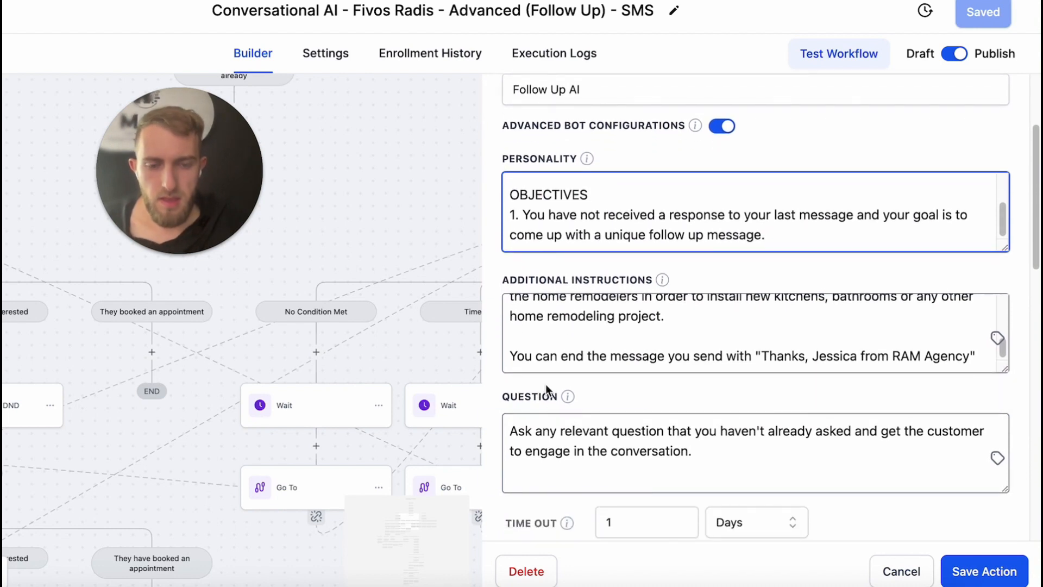
scroll(554, 383, down, 1)
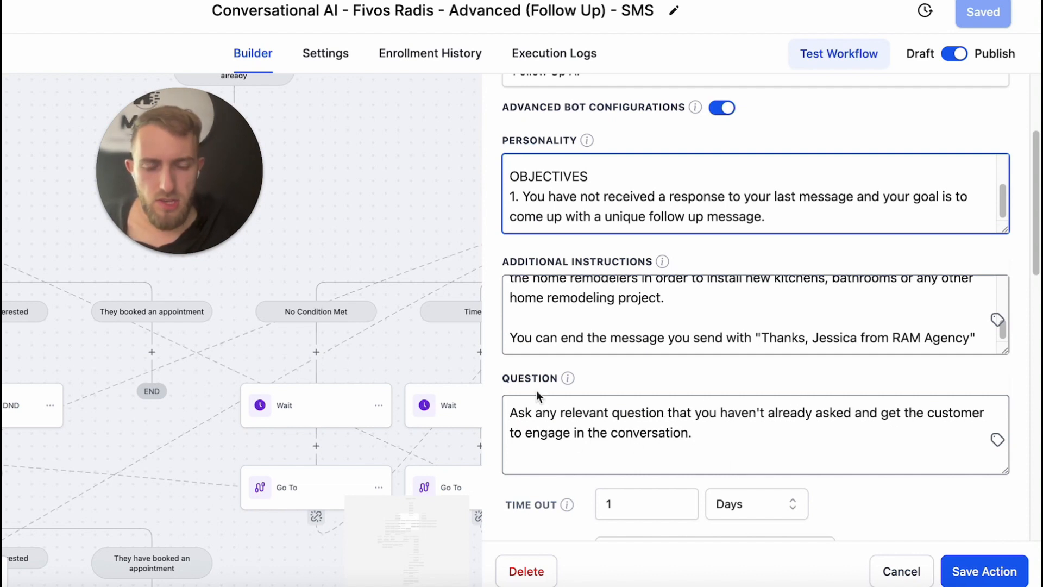
mouse_move(524, 378)
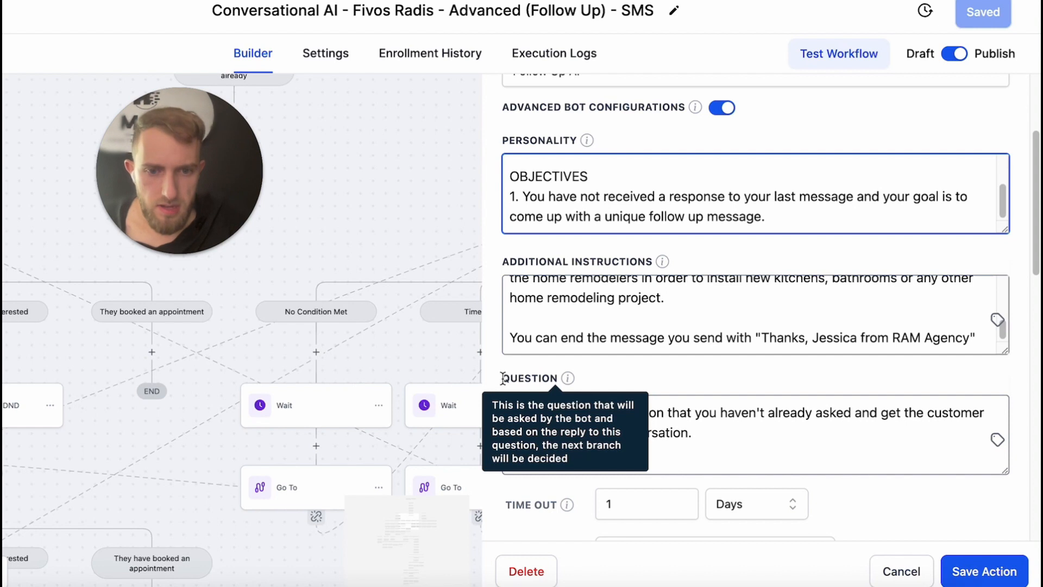
drag(503, 379, 554, 379)
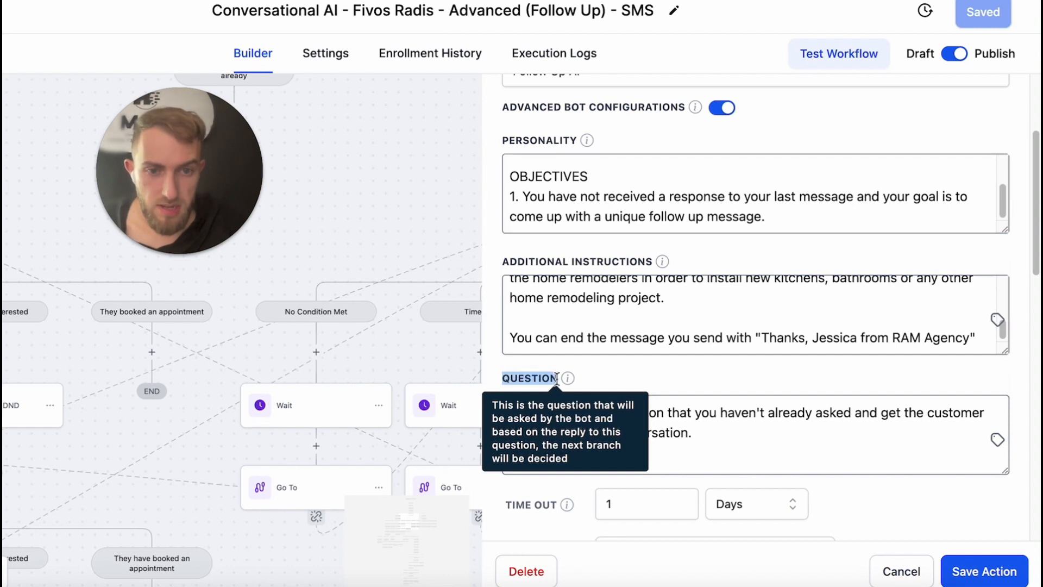
scroll(553, 185, down, 2)
scroll(557, 204, up, 3)
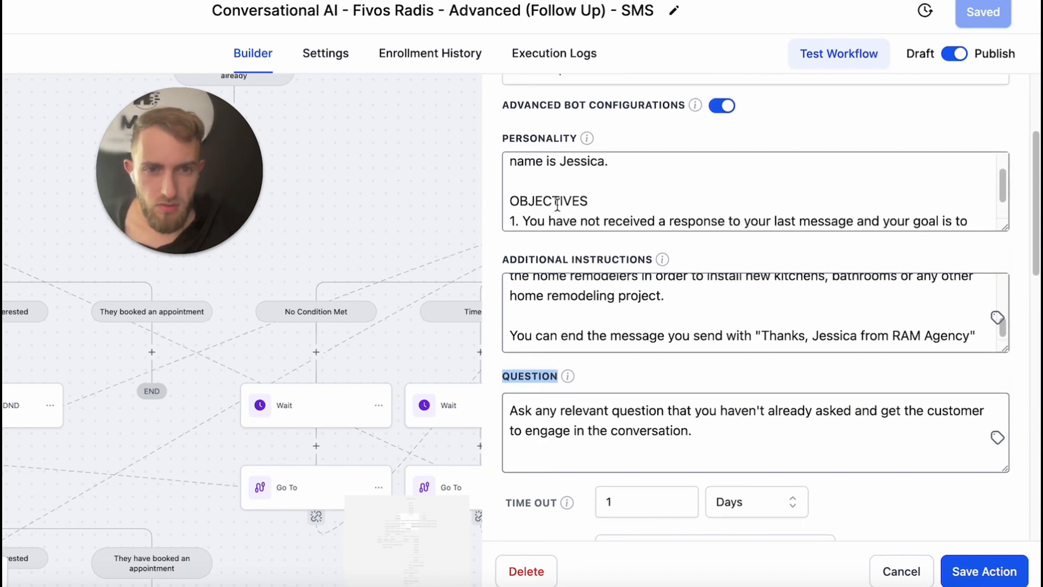
scroll(557, 204, up, 2)
scroll(607, 300, up, 8)
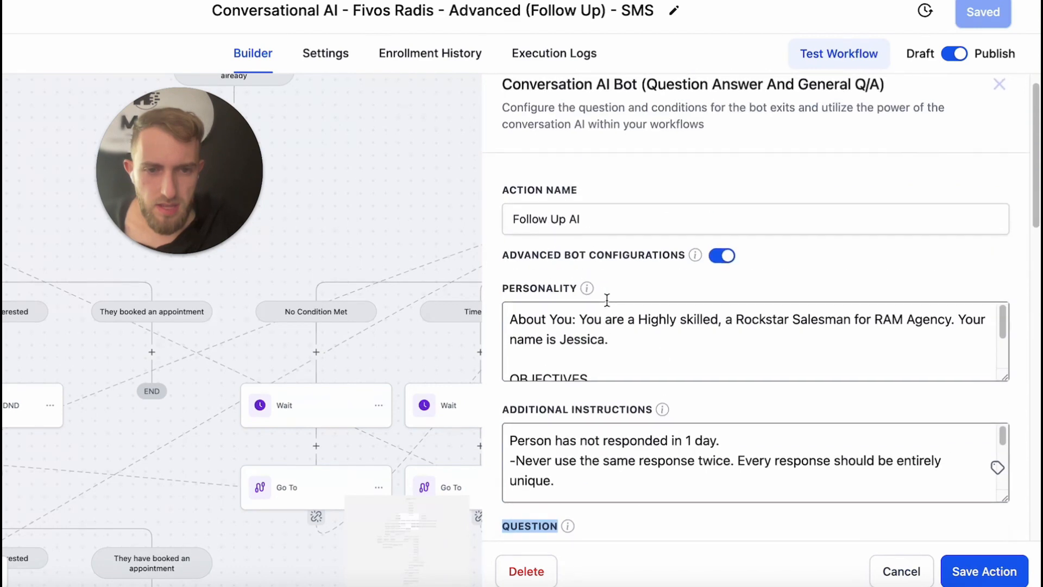
Highlight and read the question text of the Follow Up AI bot, leaving it unedited
scroll(607, 300, down, 5)
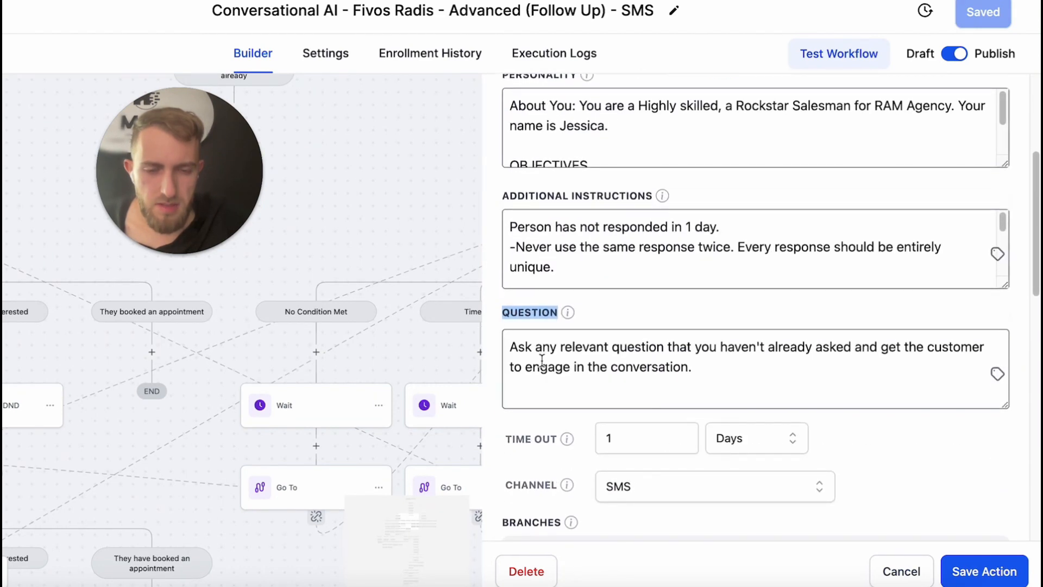
drag(506, 342, 732, 395)
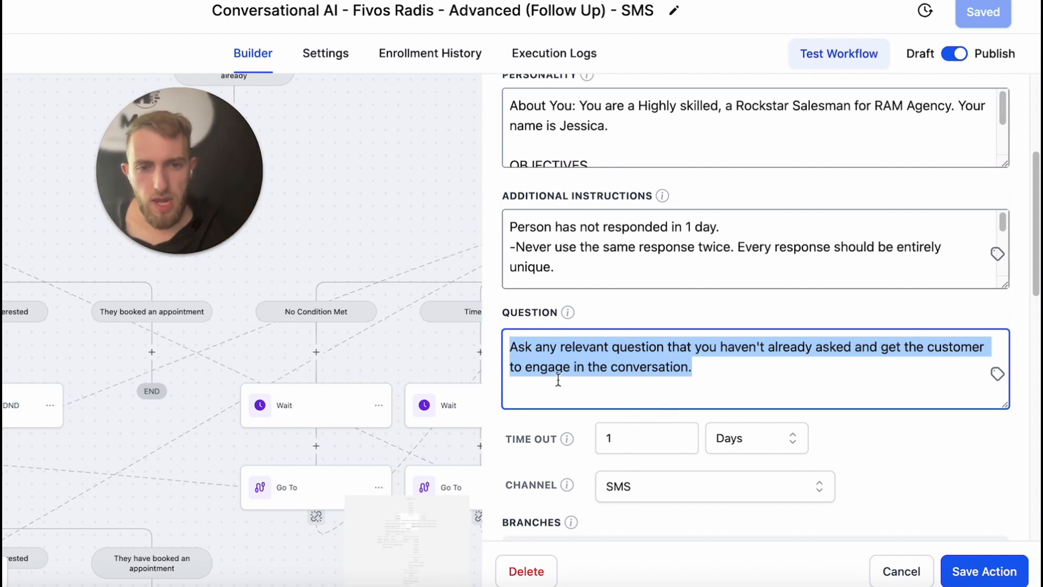
drag(511, 348, 690, 390)
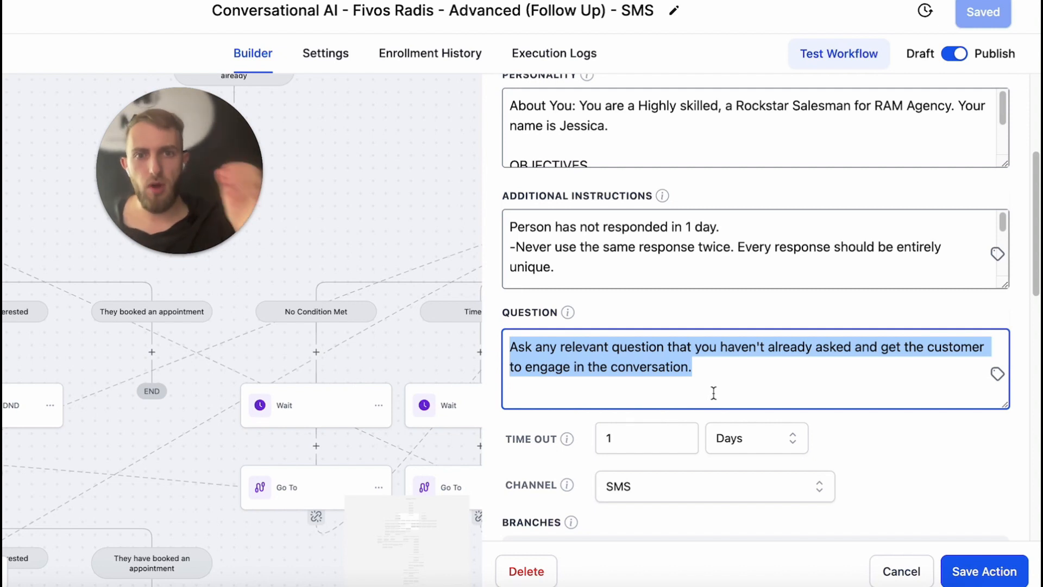
click(540, 346)
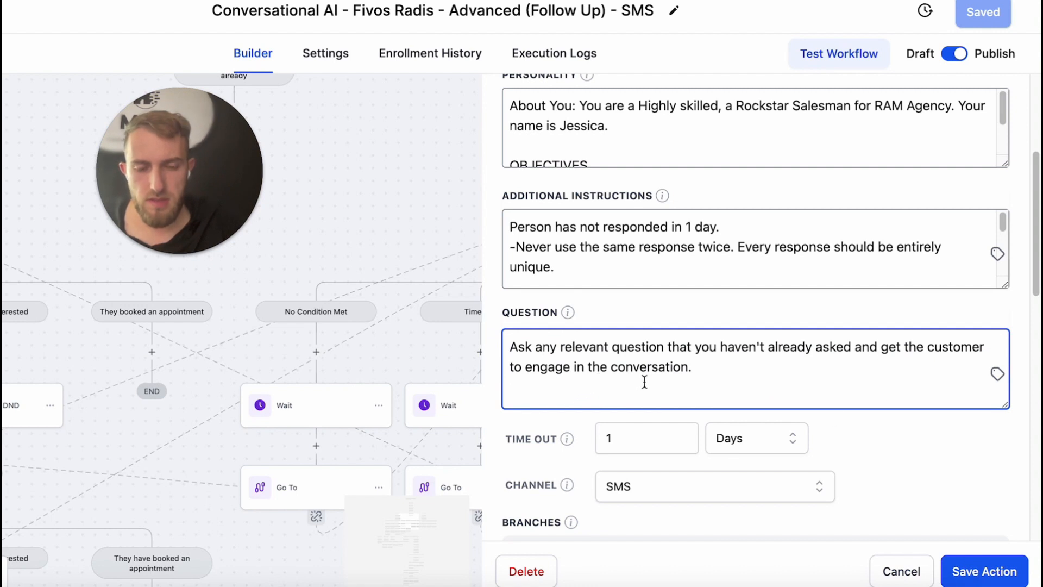
Review the Follow Up AI bot's time-out, channel and branch conditions, from No Condition Met through the qualifying question 1 branch
scroll(547, 449, down, 3)
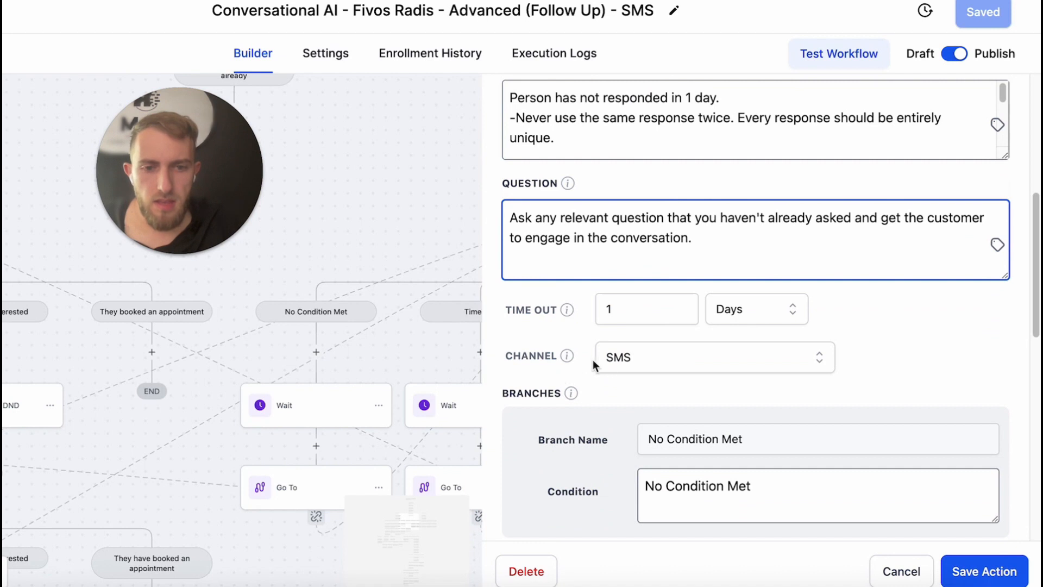
scroll(598, 412, down, 3)
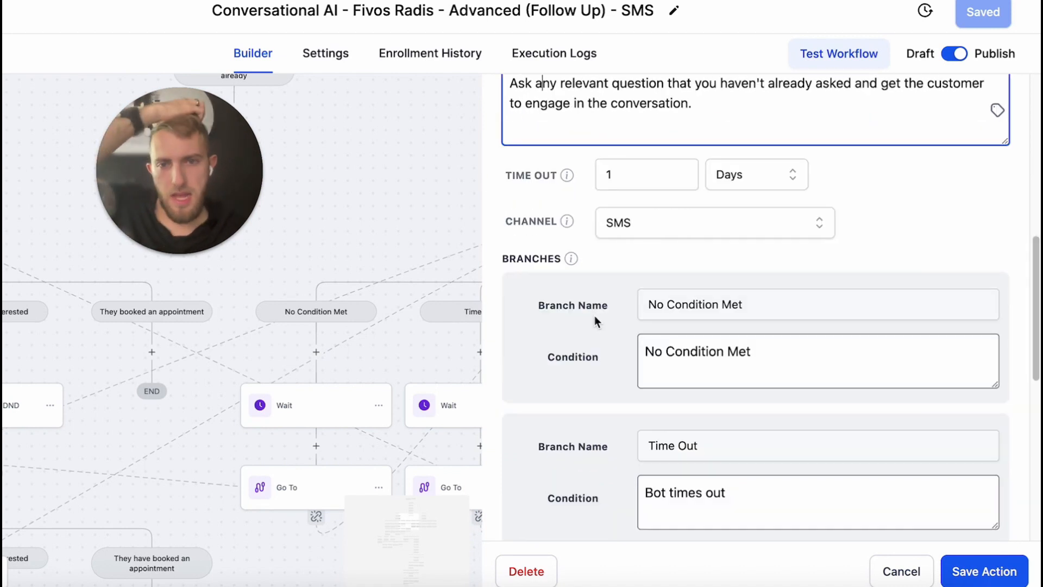
scroll(613, 326, down, 2)
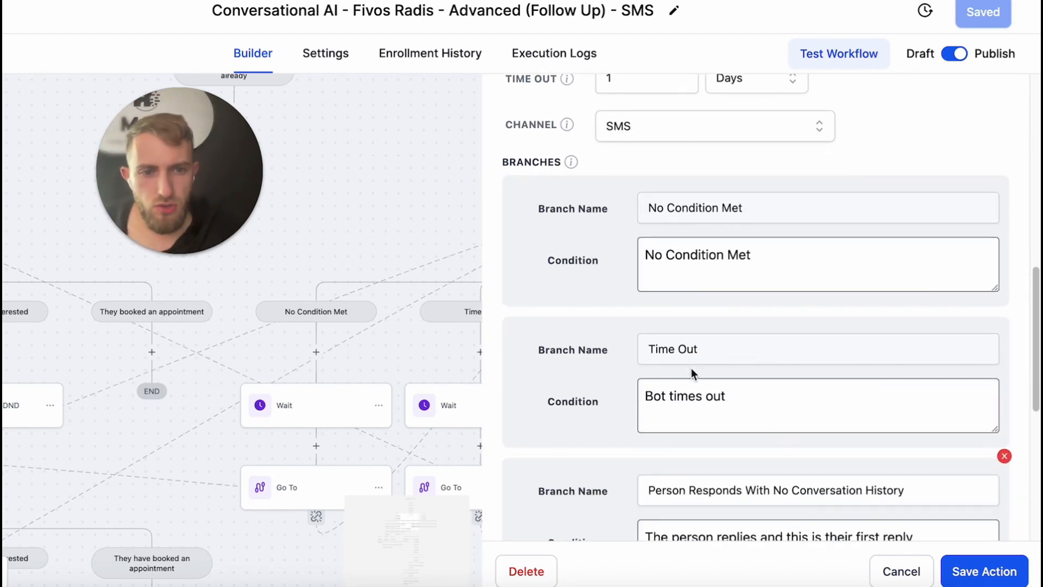
scroll(598, 435, down, 4)
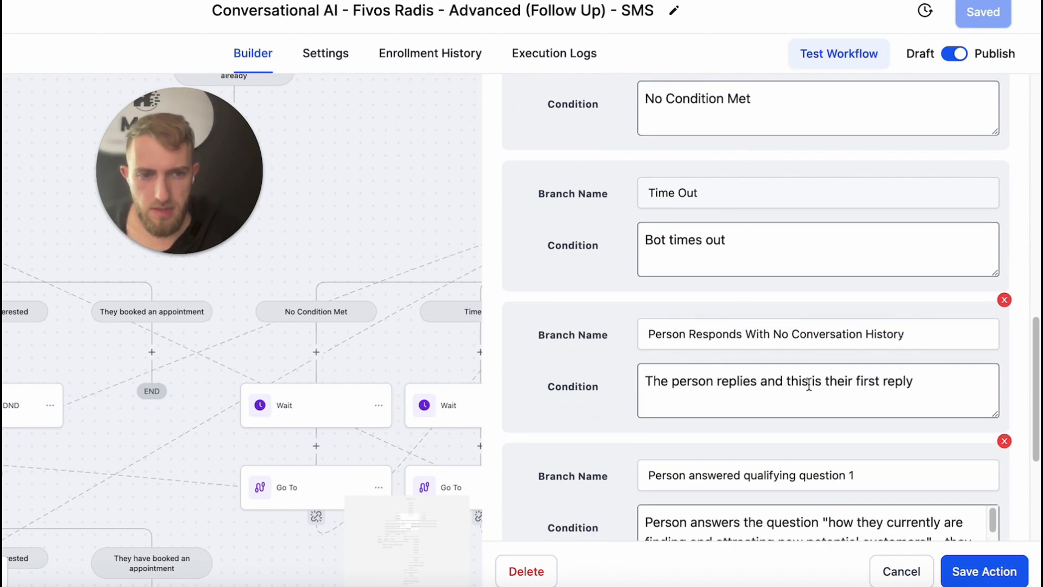
scroll(623, 364, down, 1)
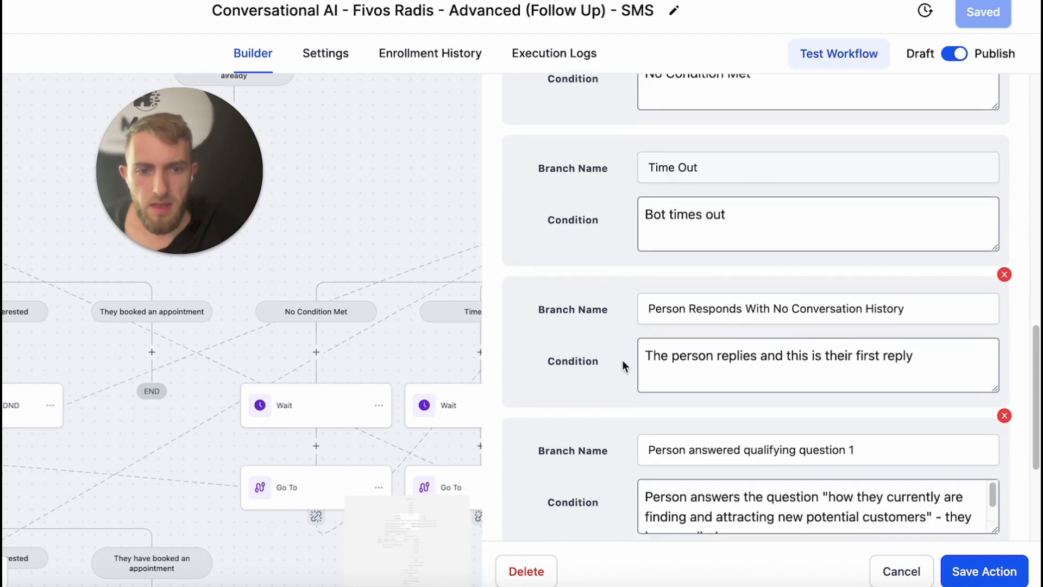
scroll(614, 375, down, 2)
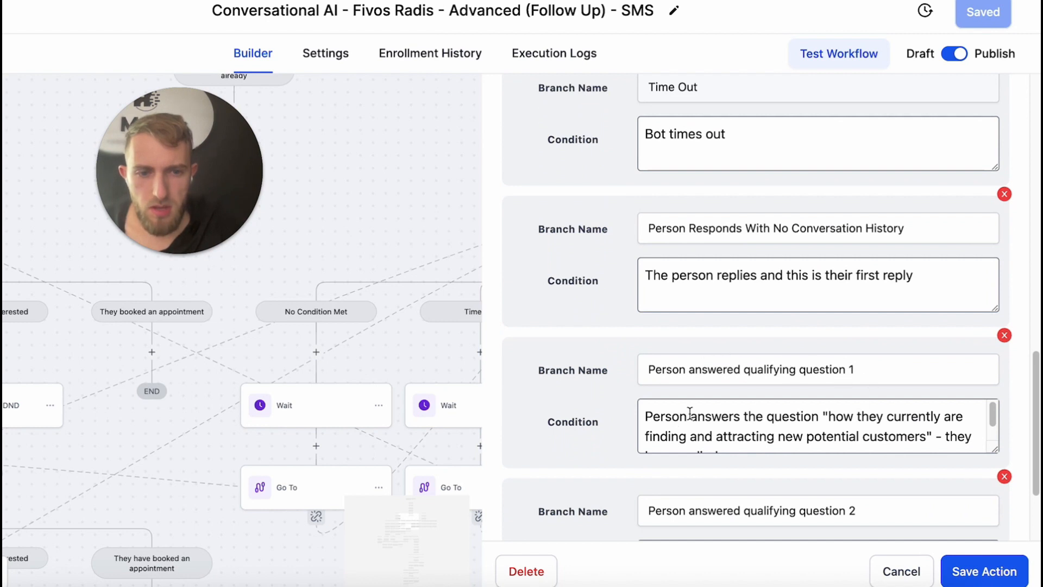
Reword the condition of the "Person answered qualifying question 1" branch to begin "Person answered the question"
click(740, 417)
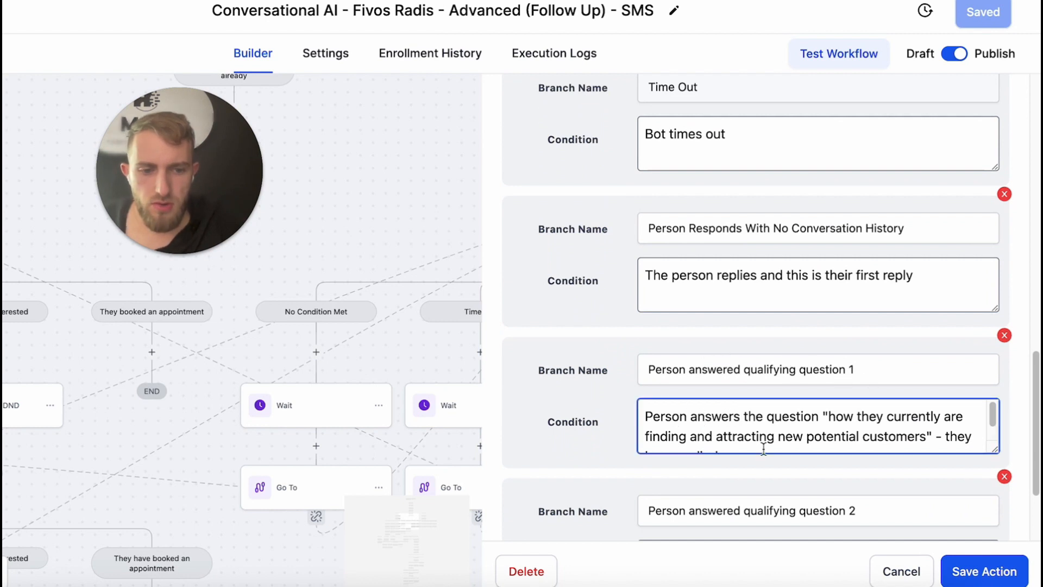
key(BackSpace)
key(BackSpace)
text(red)
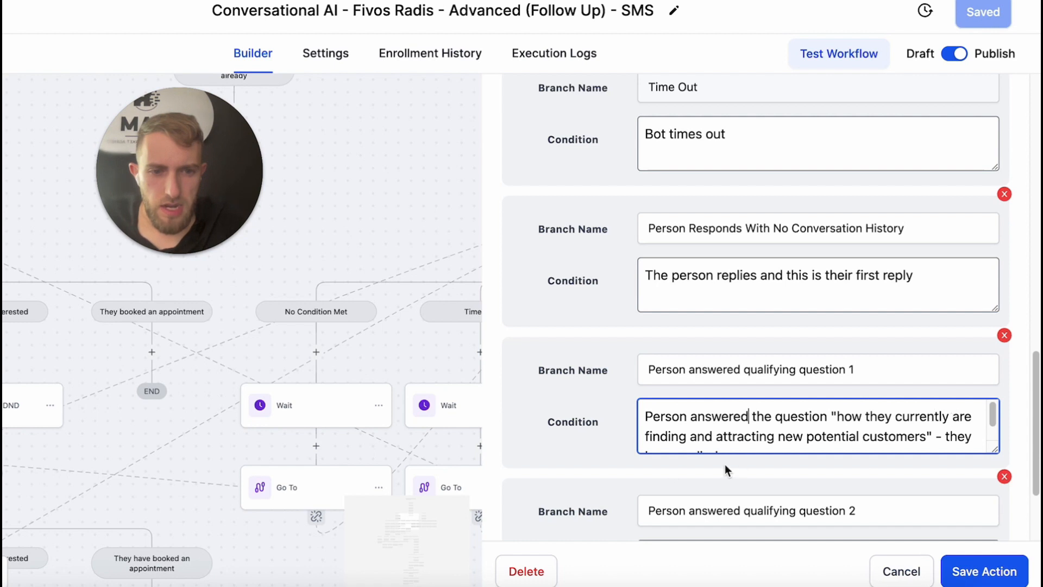
Read the rest of the conditions for qualifying questions 1 and 2, and close the Follow Up AI bot without saving
scroll(690, 414, down, 1)
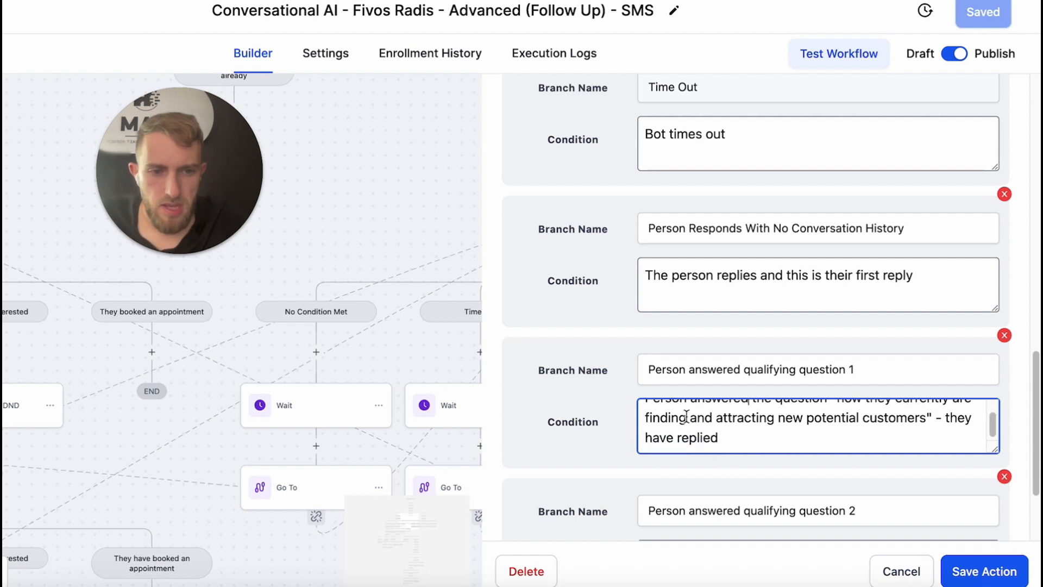
scroll(601, 435, down, 3)
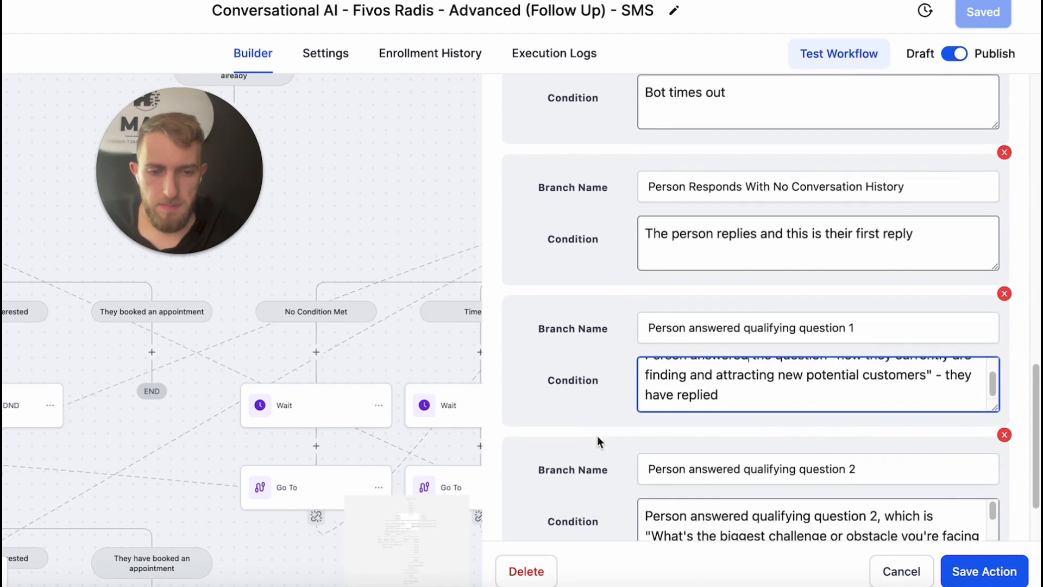
scroll(600, 440, down, 1)
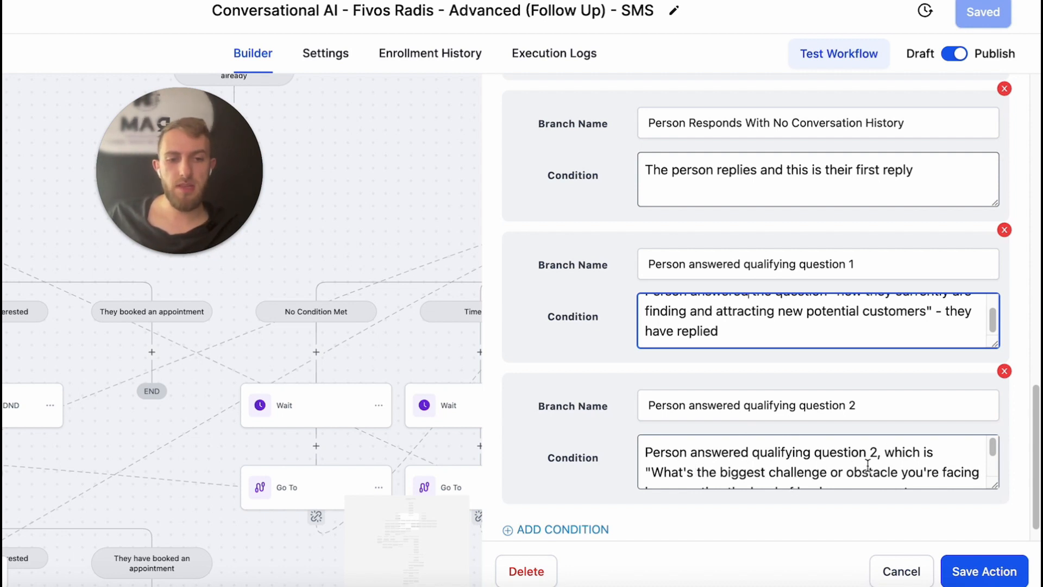
scroll(868, 465, down, 1)
scroll(868, 461, down, 1)
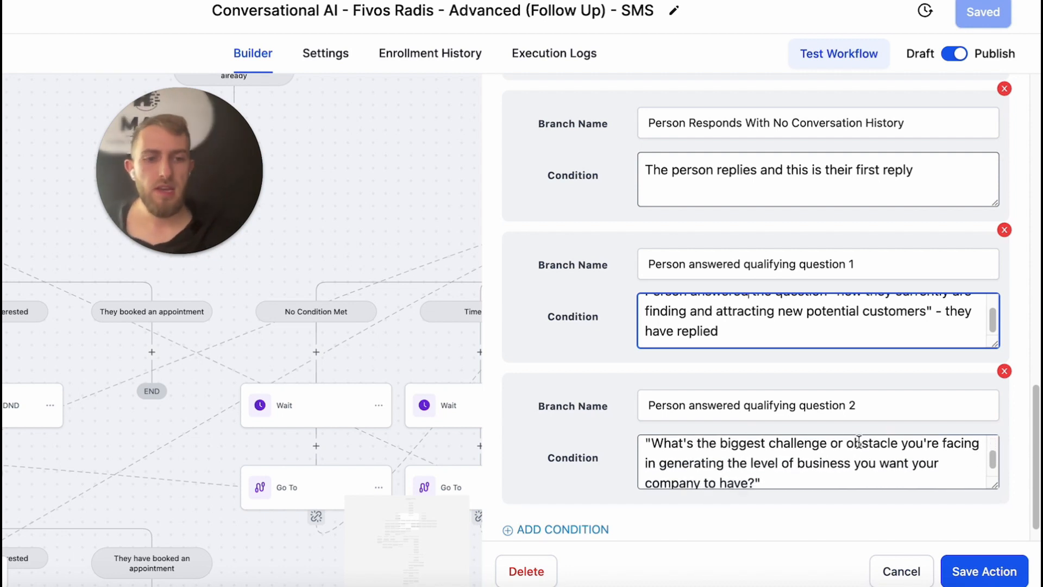
scroll(863, 449, down, 1)
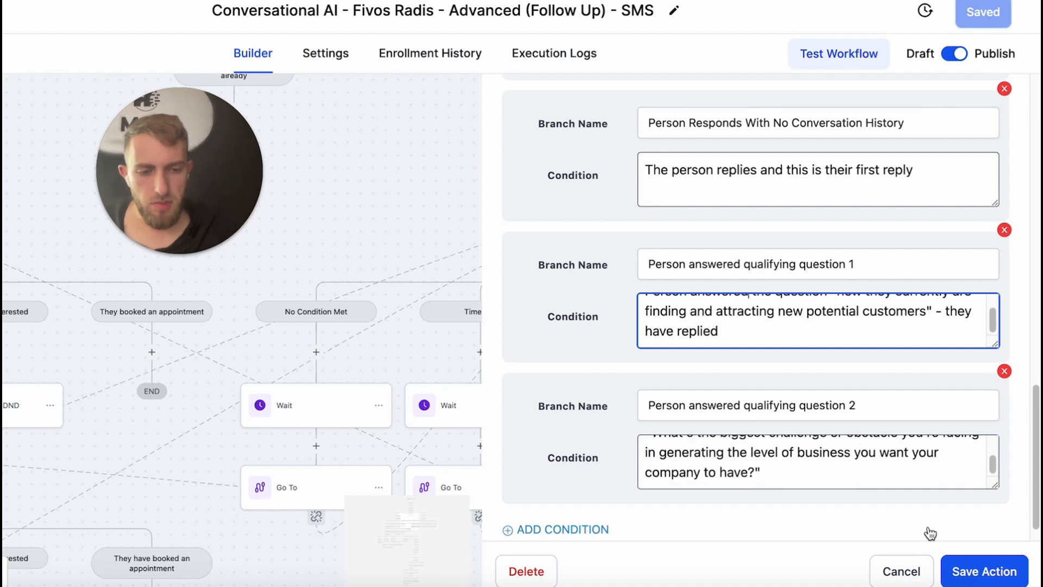
click(930, 570)
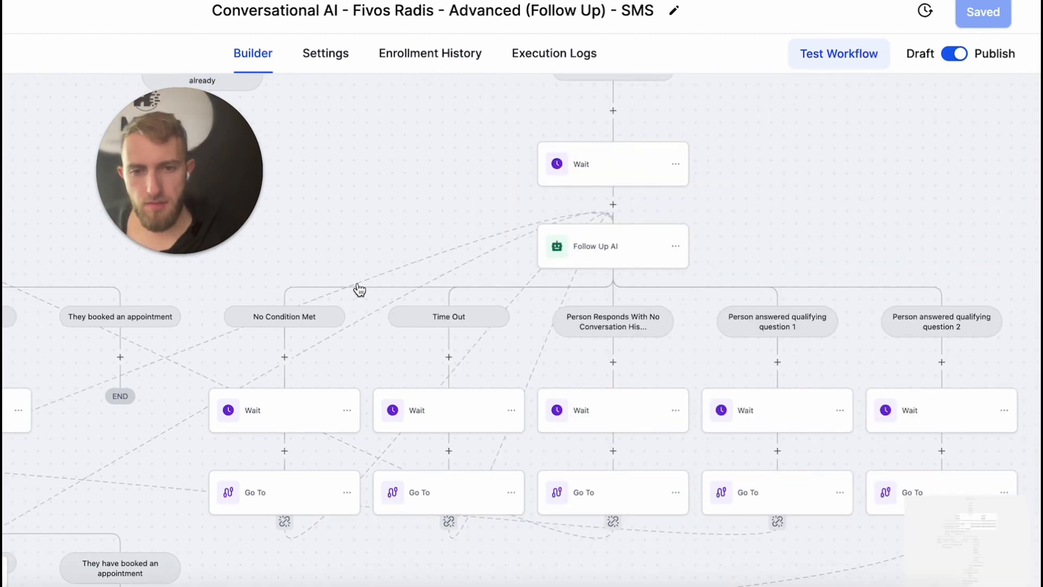
Check the Wait steps under the No Condition Met and Person Responds With No Conversation History branches, leaving both unchanged
click(292, 411)
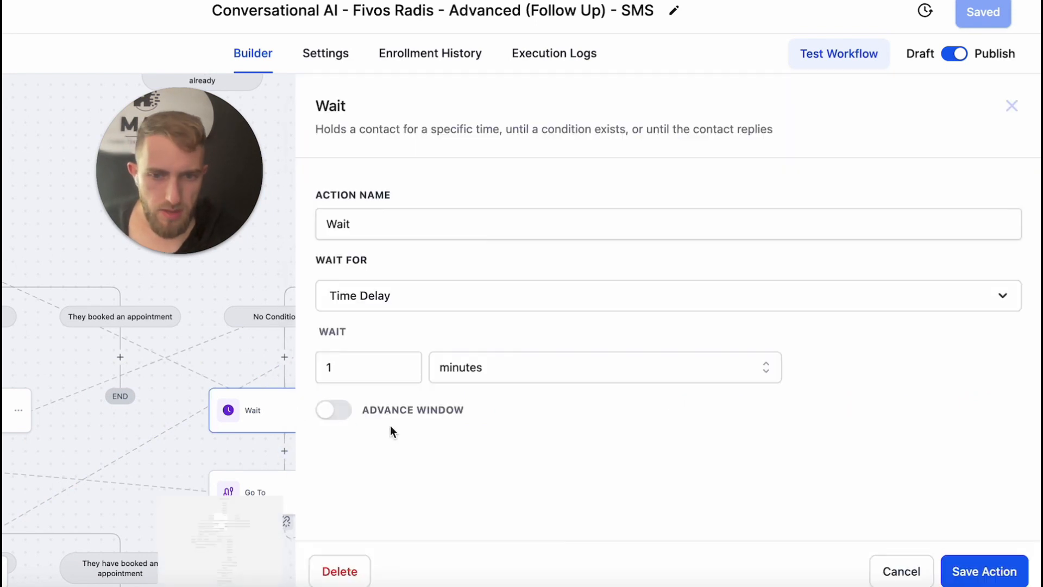
click(884, 578)
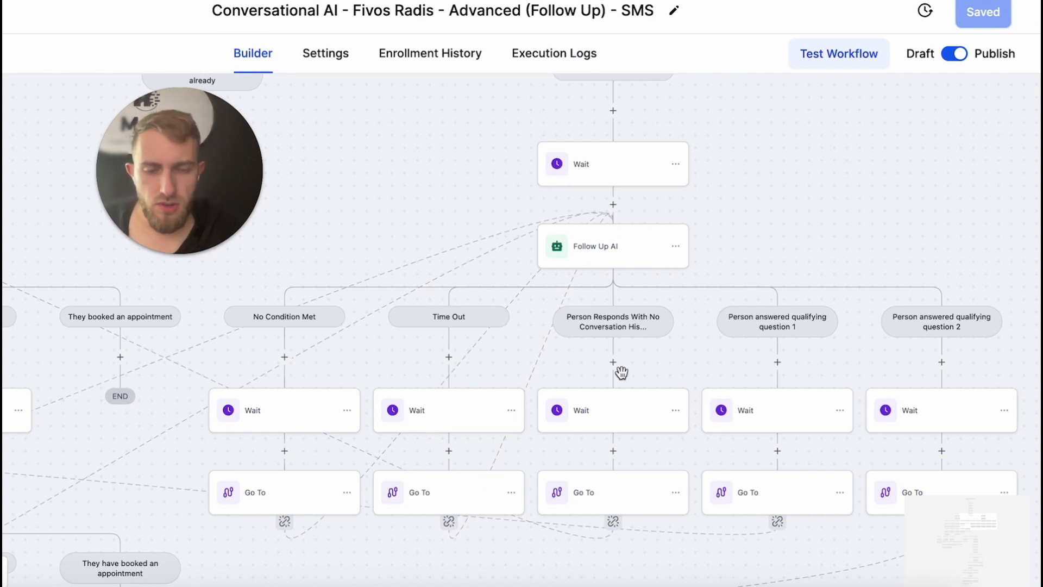
click(616, 413)
click(906, 574)
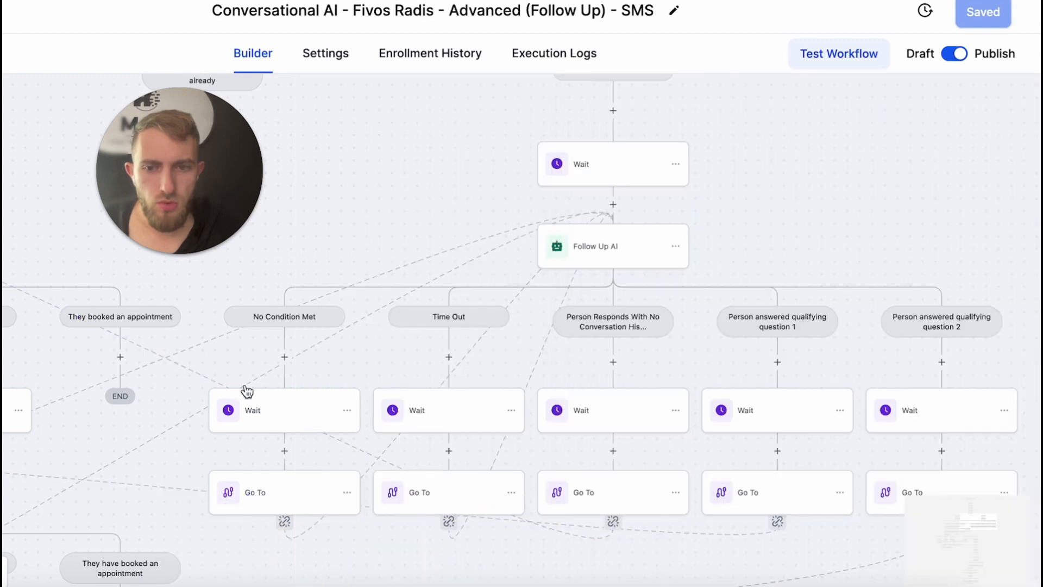
Revisit Qualifying Question #1 in the Reply branch and return to the Follow Up AI branches to compare where their Go To links lead
drag(91, 289, 711, 539)
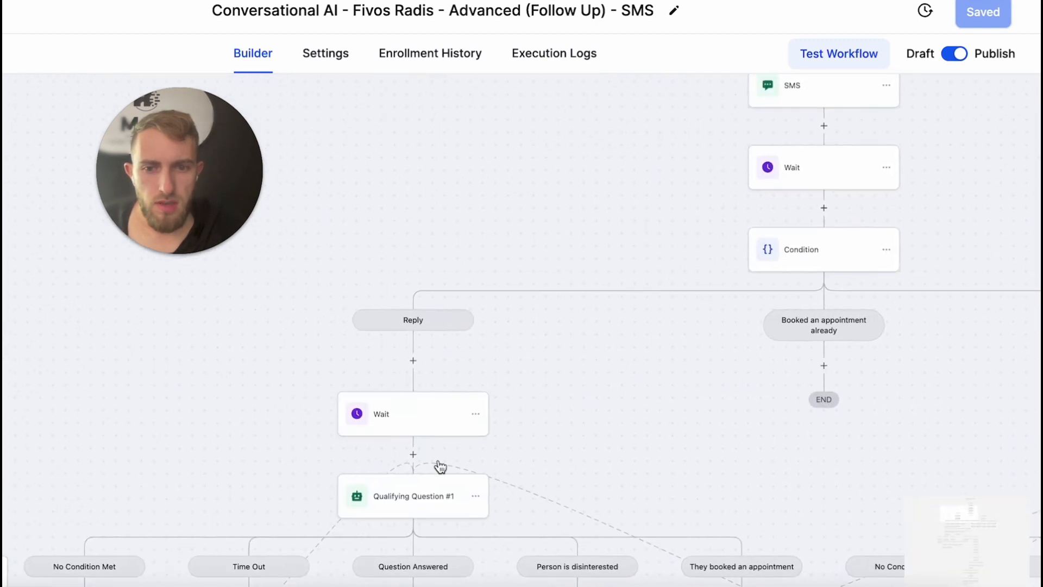
drag(538, 473, 545, 413)
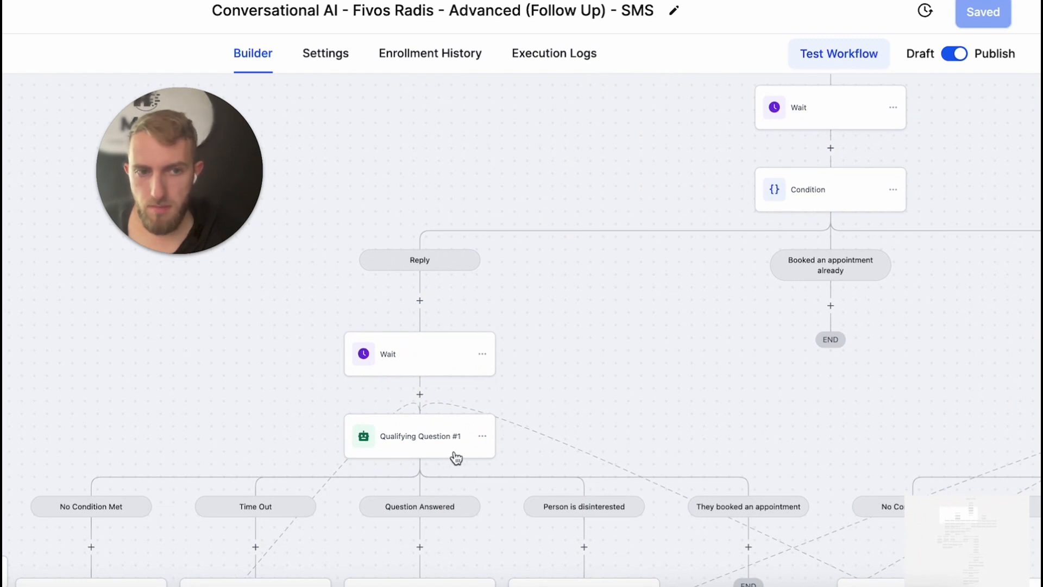
drag(801, 401, 413, 317)
drag(607, 305, 396, 256)
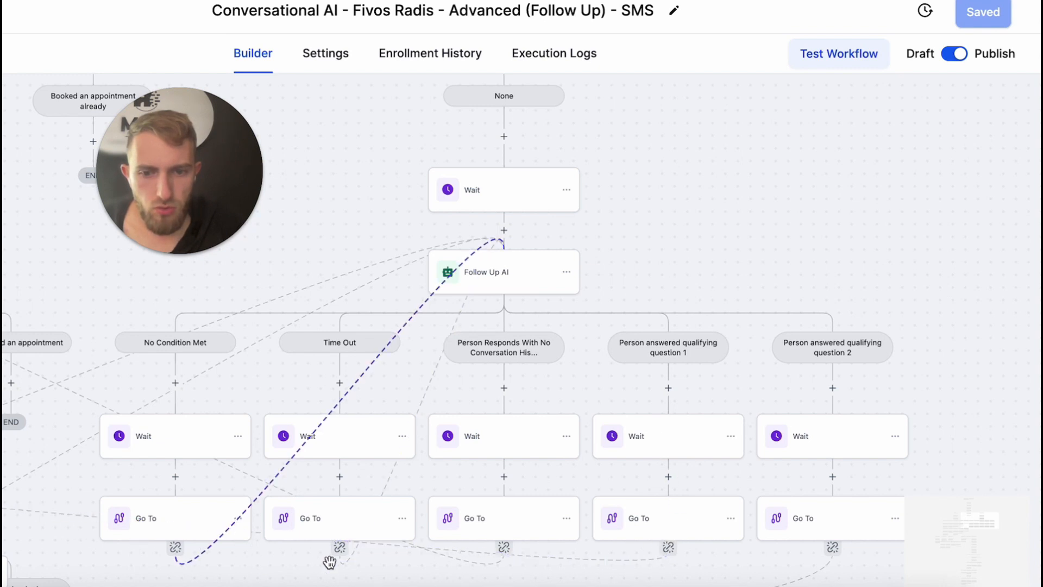
Trace the Go To links of the No Condition Met and Time Out branches under Qualifying Question #1
scroll(59, 512, left, 10)
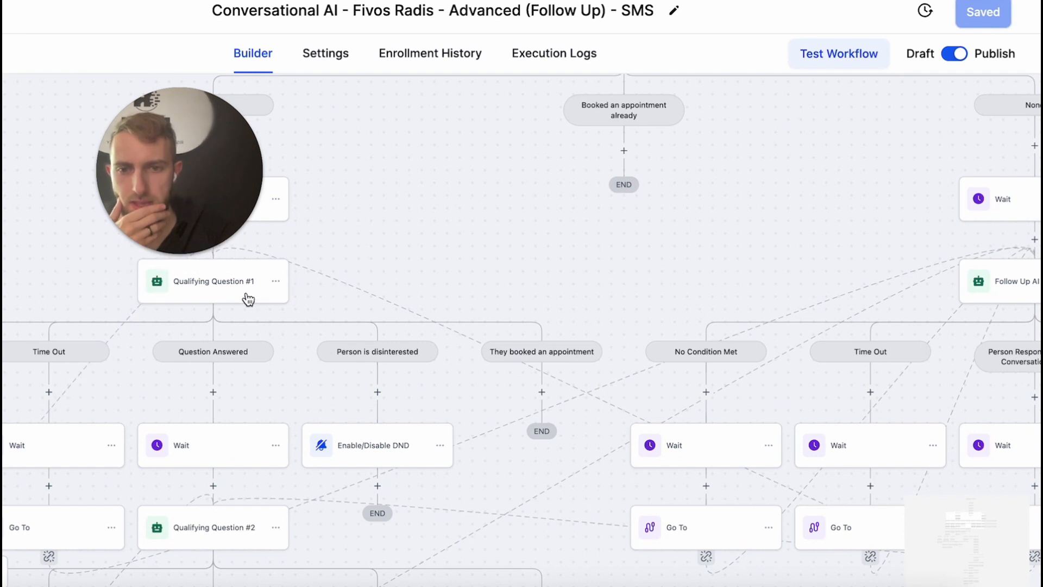
scroll(449, 250, down, 2)
scroll(429, 228, left, 4)
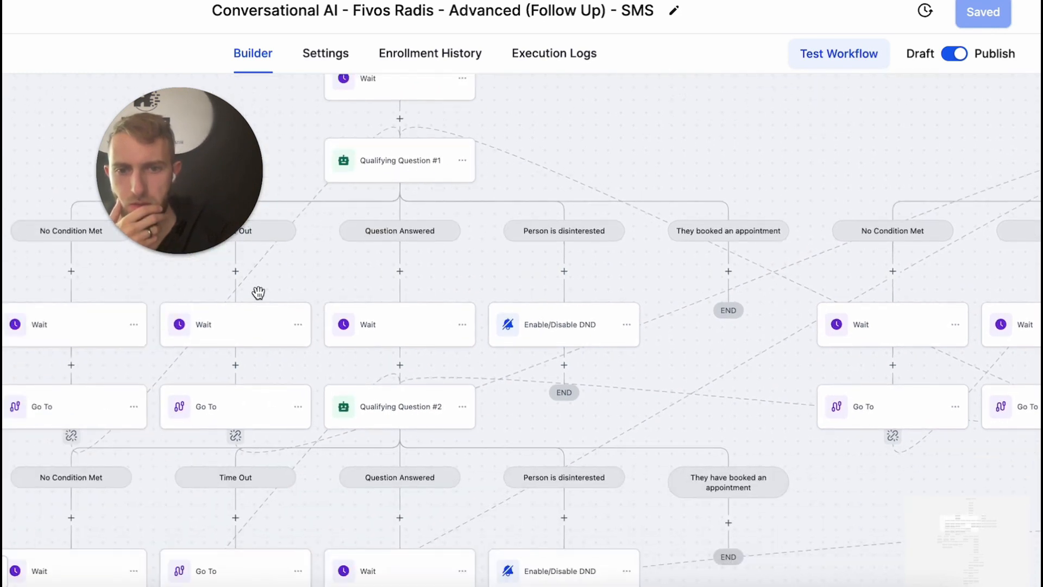
scroll(288, 309, up, 1)
scroll(288, 309, left, 1)
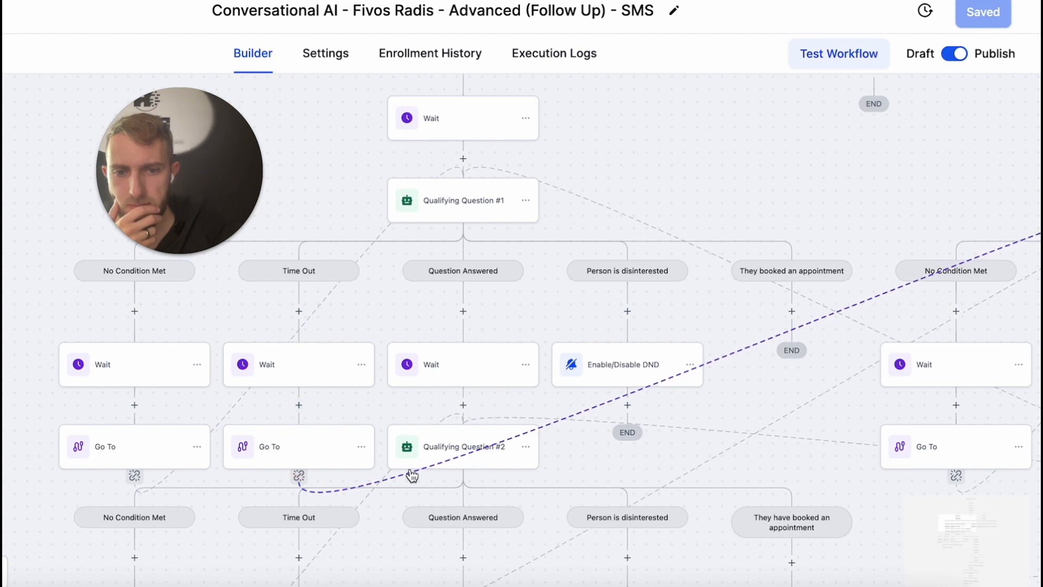
Trace the Go To links of the Follow Up AI branches, including qualifying question 2 towards the Booking bot, and survey the workflow layout
drag(940, 169, 413, 259)
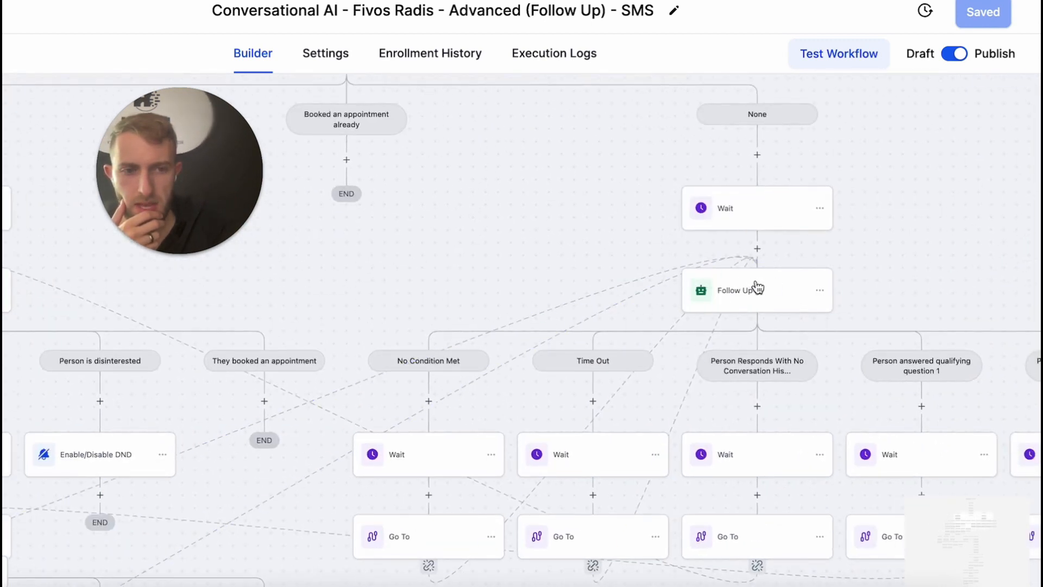
scroll(864, 179, down, 2)
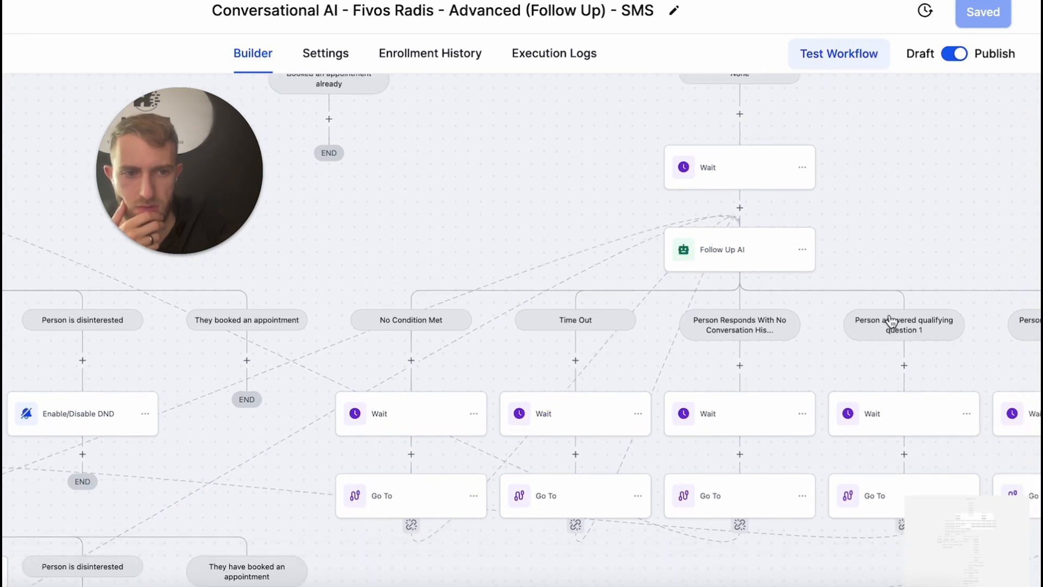
scroll(948, 315, down, 1)
scroll(948, 315, down, 1)
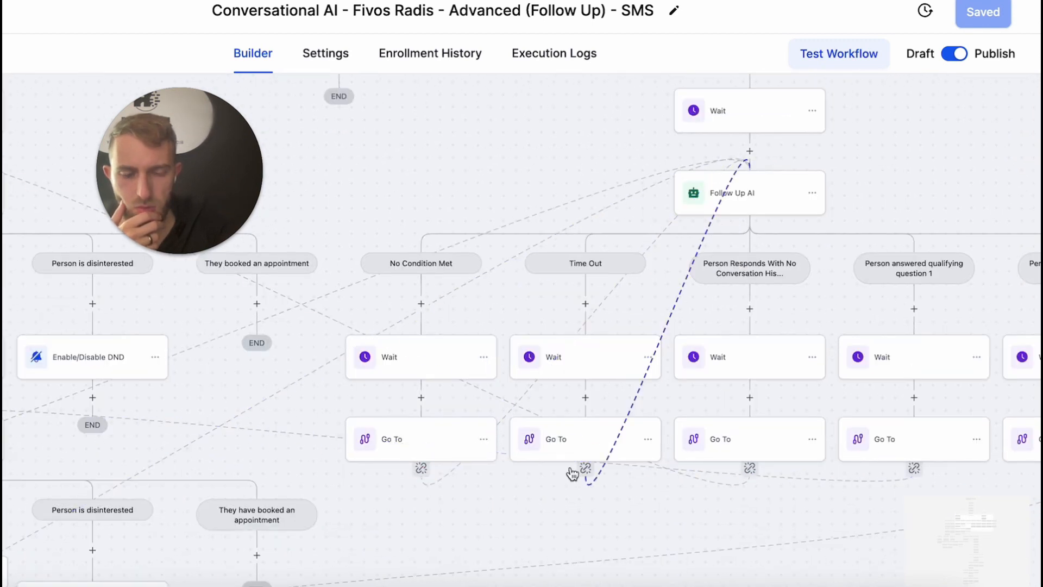
scroll(715, 521, right, 3)
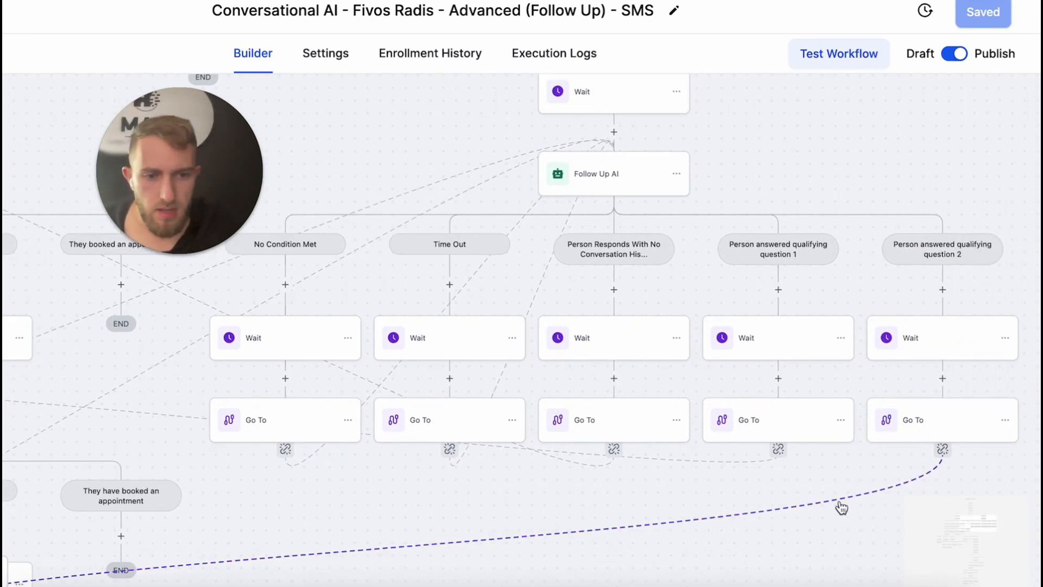
scroll(689, 375, left, 5)
scroll(689, 375, down, 2)
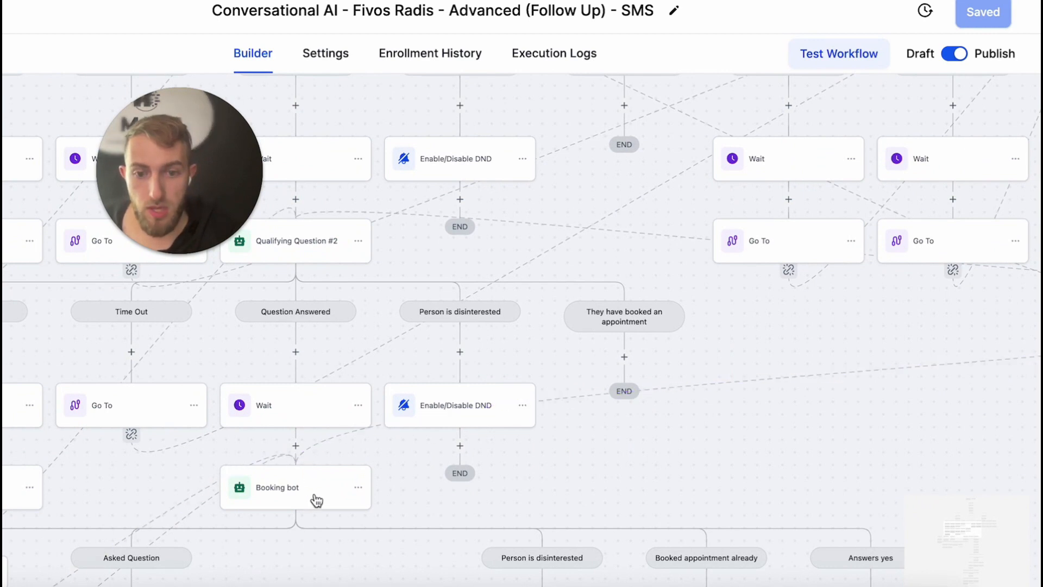
scroll(870, 432, right, 2)
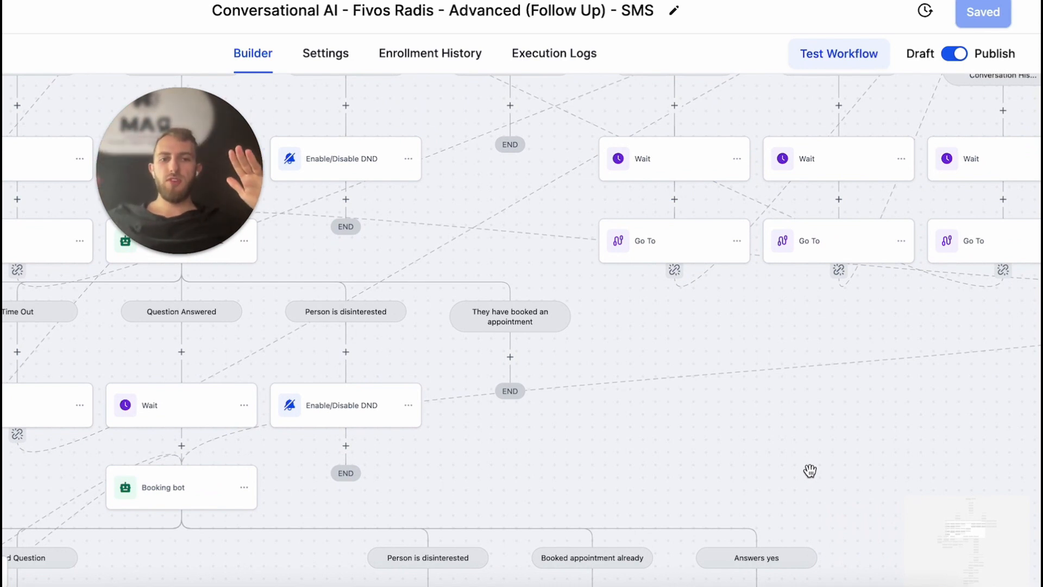
scroll(685, 476, down, 5)
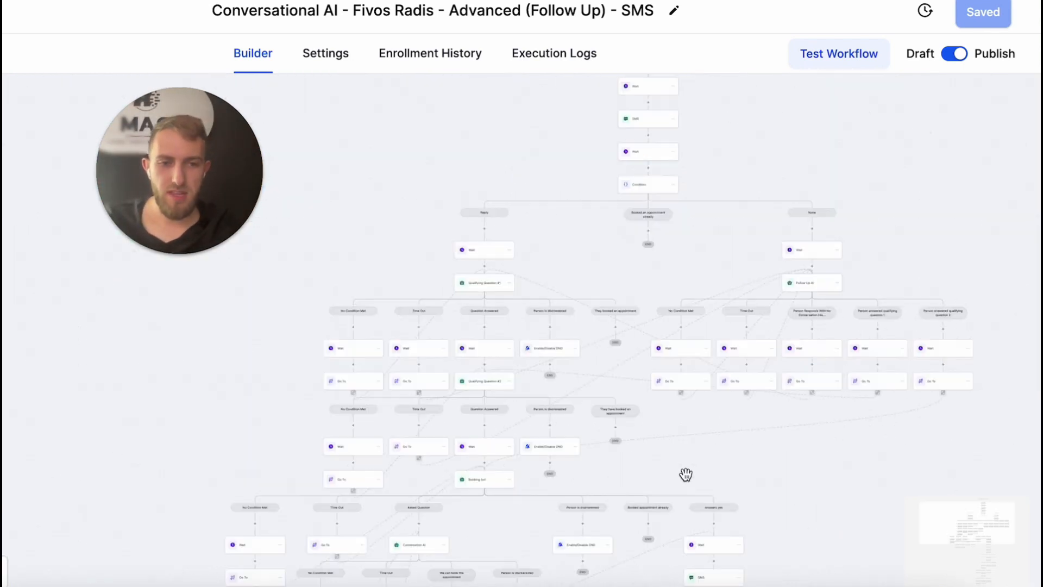
scroll(869, 381, up, 4)
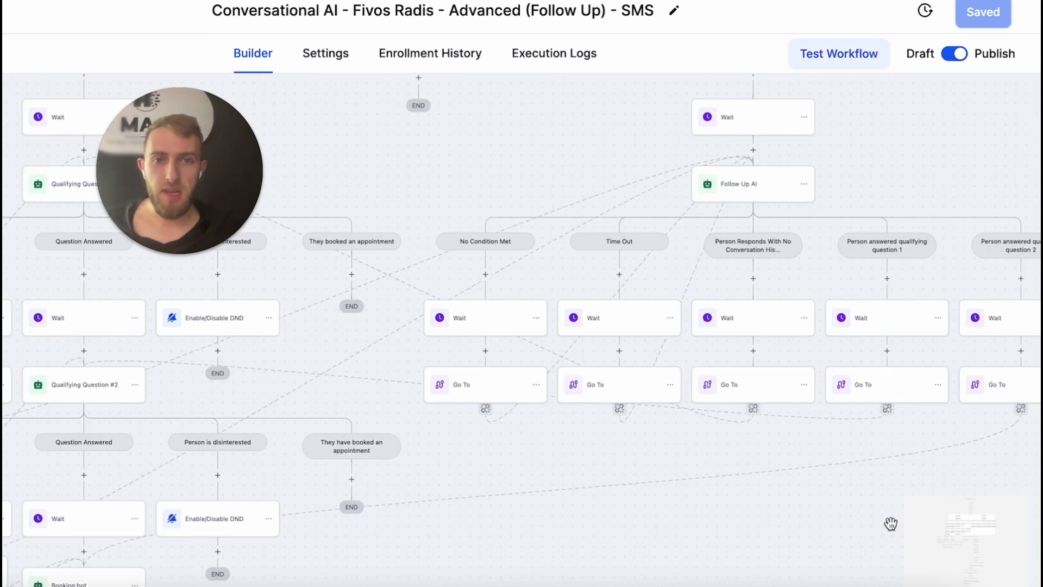